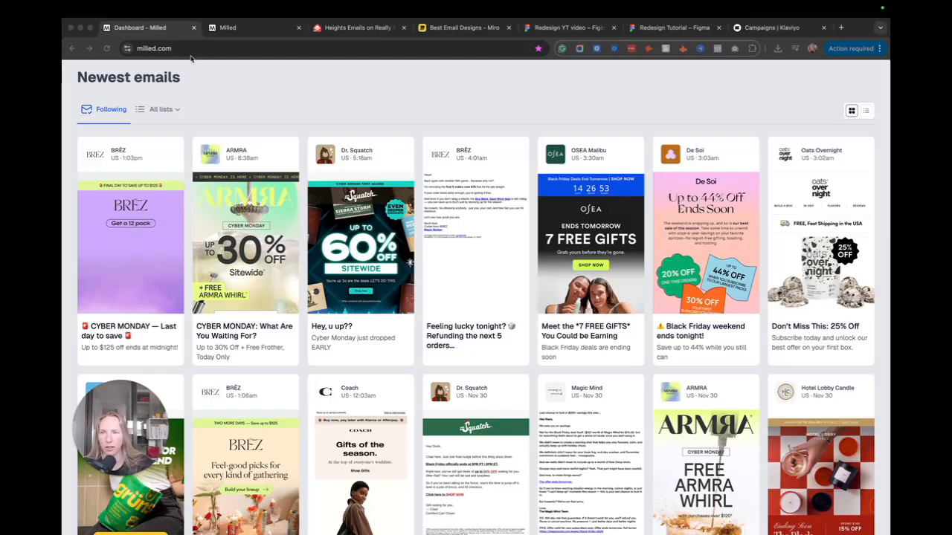
Look through the email inspiration sources: the Really Good Emails results for Heights, Milled's newest emails and the followed brands
{"action": "left_click", "coordinate": [347, 30]}
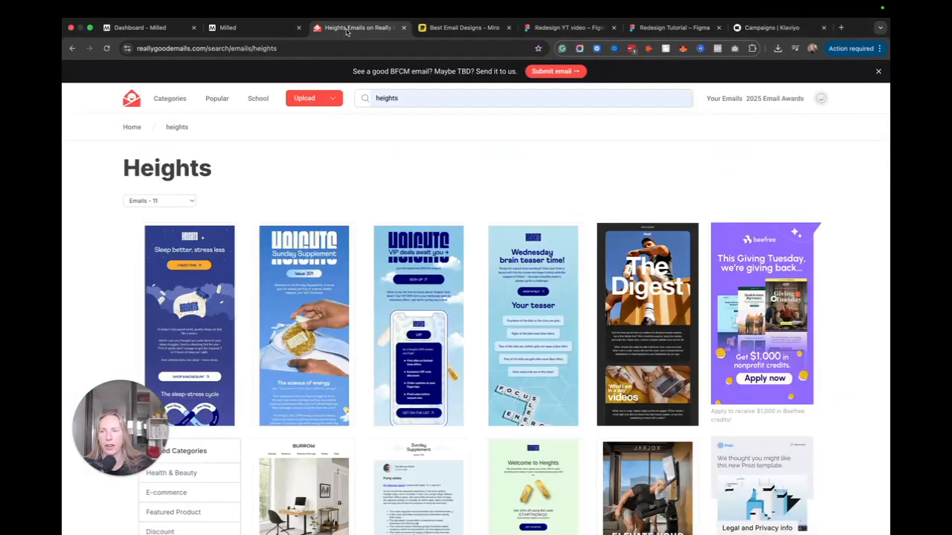
{"action": "left_click", "coordinate": [149, 28]}
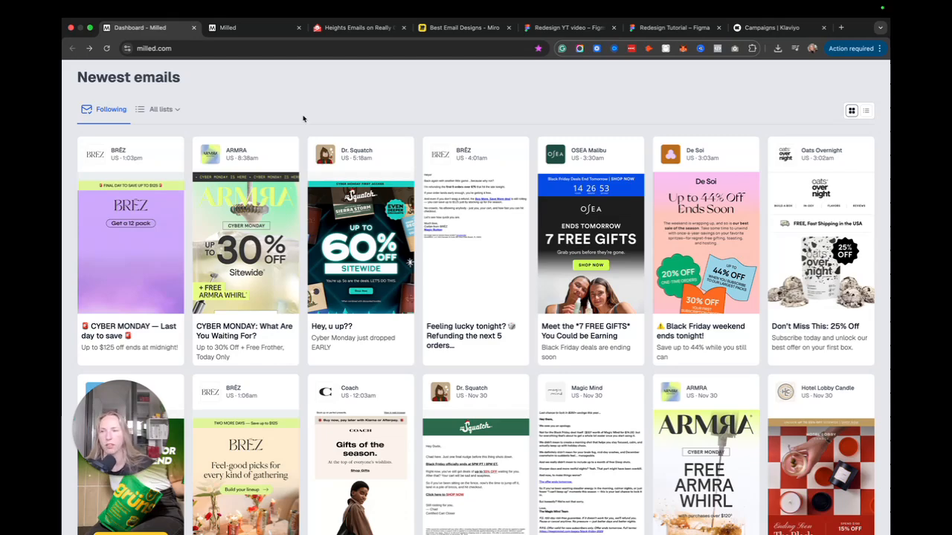
{"action": "left_click", "coordinate": [253, 34]}
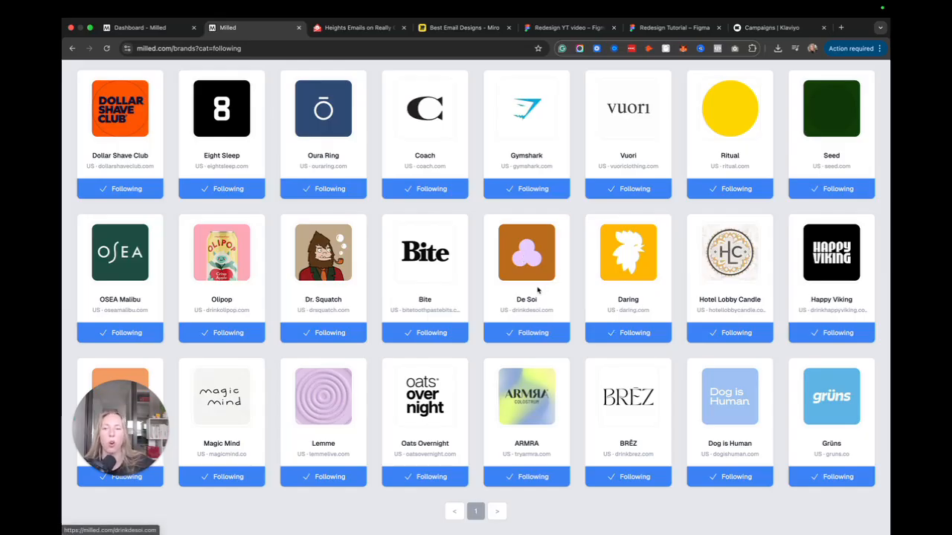
{"action": "key", "text": "ctrl+shift+Tab"}
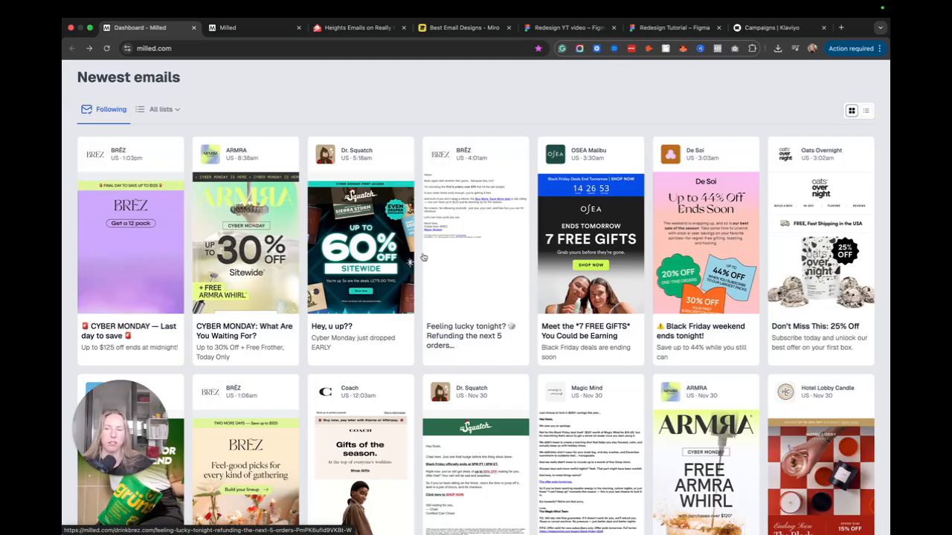
Open ARMRA's "CYBER MONDAY: What Are You Waiting For?" email on Milled and examine its hero, offer text and product sections
{"action": "left_click", "coordinate": [274, 163]}
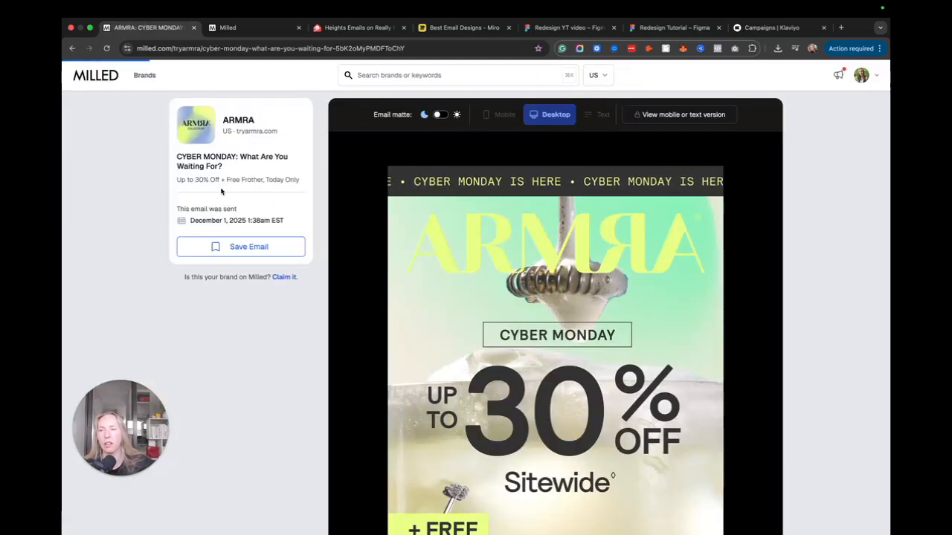
{"action": "scroll", "coordinate": [522, 214], "scroll_direction": "down", "scroll_amount": 15}
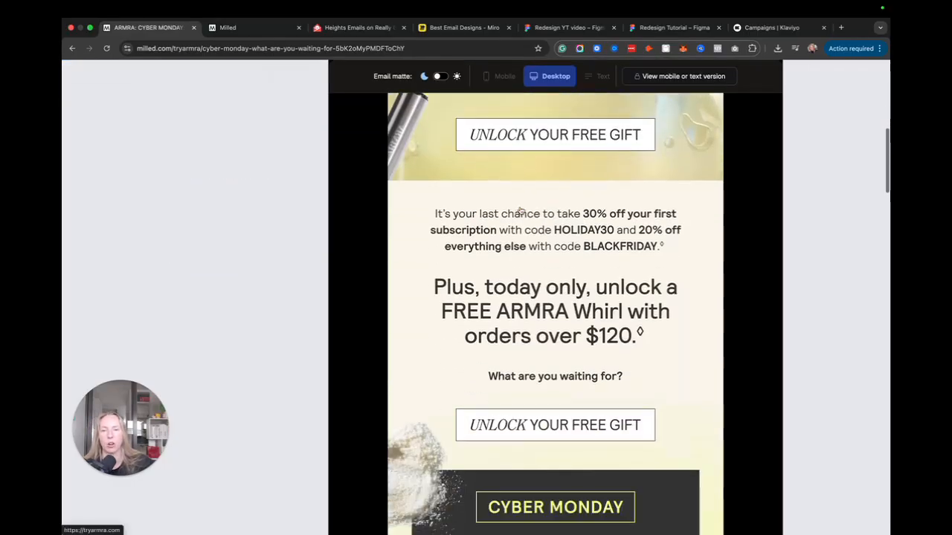
{"action": "scroll", "coordinate": [523, 212], "scroll_direction": "down", "scroll_amount": 5}
{"action": "scroll", "coordinate": [620, 260], "scroll_direction": "down", "scroll_amount": 10}
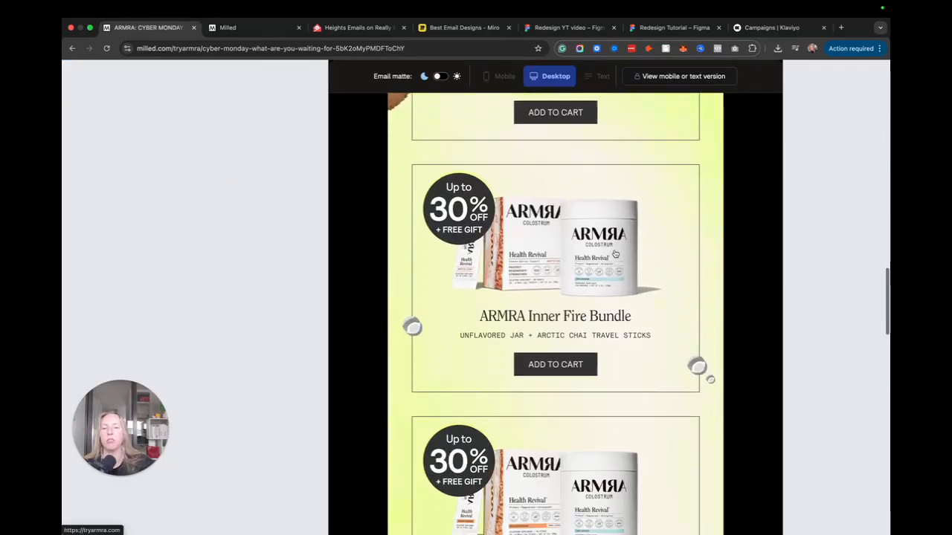
{"action": "scroll", "coordinate": [606, 254], "scroll_direction": "up", "scroll_amount": 20}
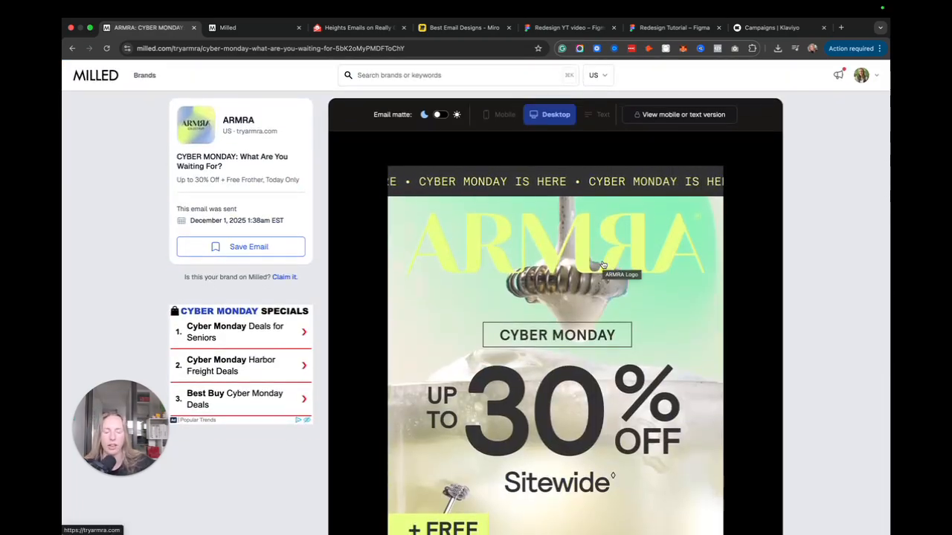
{"action": "scroll", "coordinate": [617, 310], "scroll_direction": "down", "scroll_amount": 5}
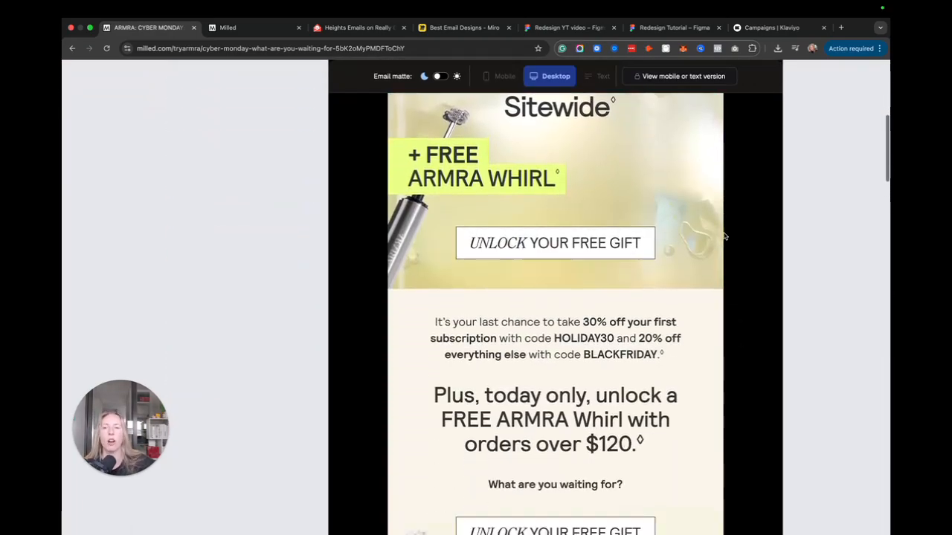
{"action": "scroll", "coordinate": [711, 241], "scroll_direction": "up", "scroll_amount": 6}
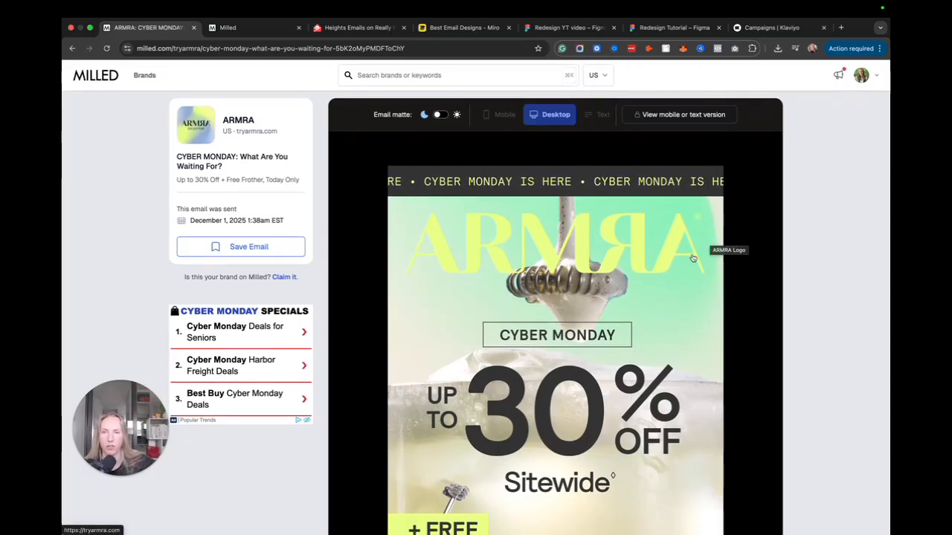
Switch to the Best Email Designs board in Miro and examine the two Heights emails up close
{"action": "left_click", "coordinate": [455, 30]}
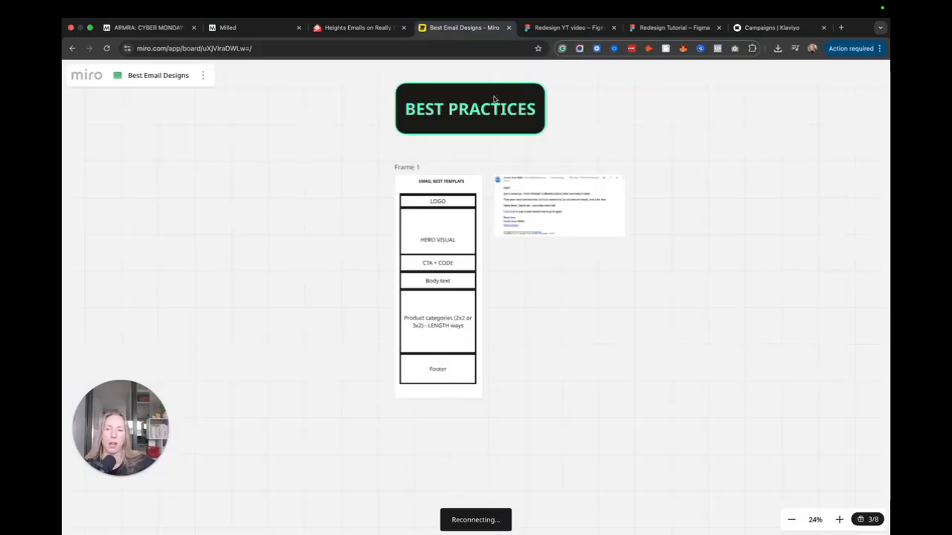
{"action": "scroll", "coordinate": [520, 148], "scroll_direction": "up", "scroll_amount": 10}
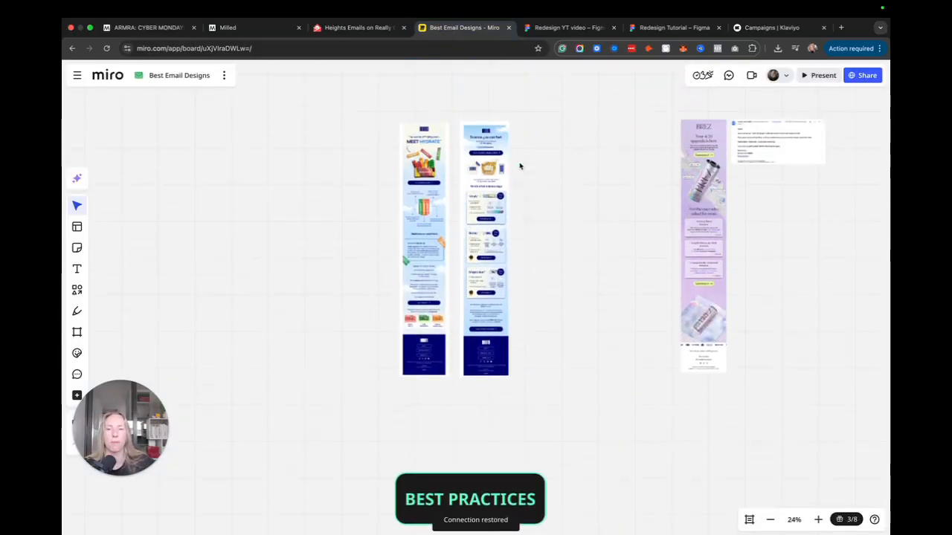
{"action": "scroll", "coordinate": [519, 168], "scroll_direction": "up", "scroll_amount": 2}
{"action": "scroll", "coordinate": [450, 235], "scroll_direction": "up", "scroll_amount": 10}
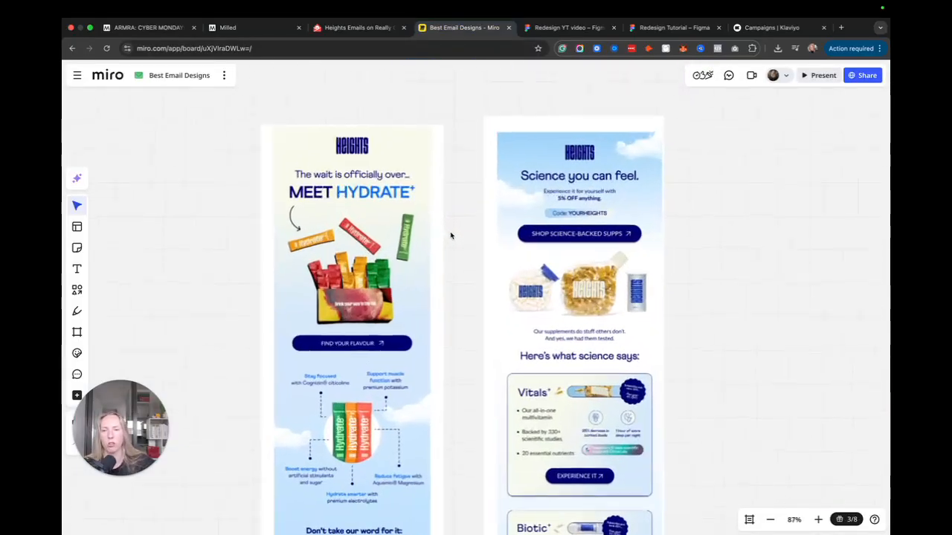
{"action": "scroll", "coordinate": [451, 235], "scroll_direction": "up", "scroll_amount": 1}
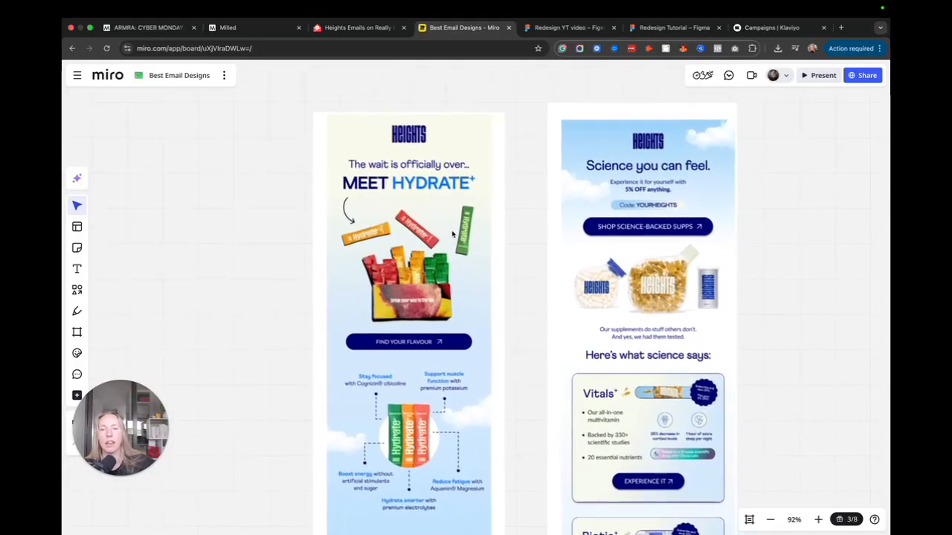
{"action": "scroll", "coordinate": [453, 234], "scroll_direction": "right", "scroll_amount": 3}
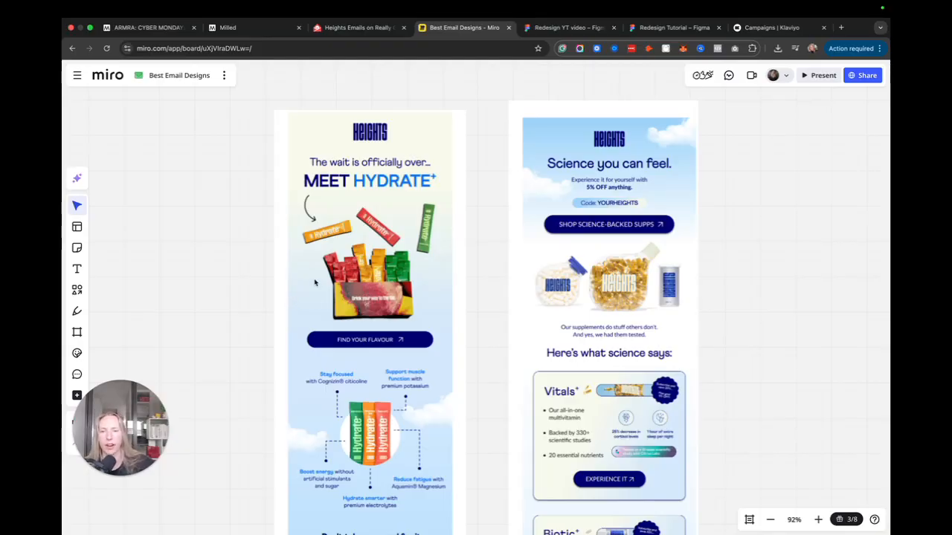
Activate the Pen tool for annotating the Heights emails and set its colour to dark red
{"action": "left_click", "coordinate": [77, 311]}
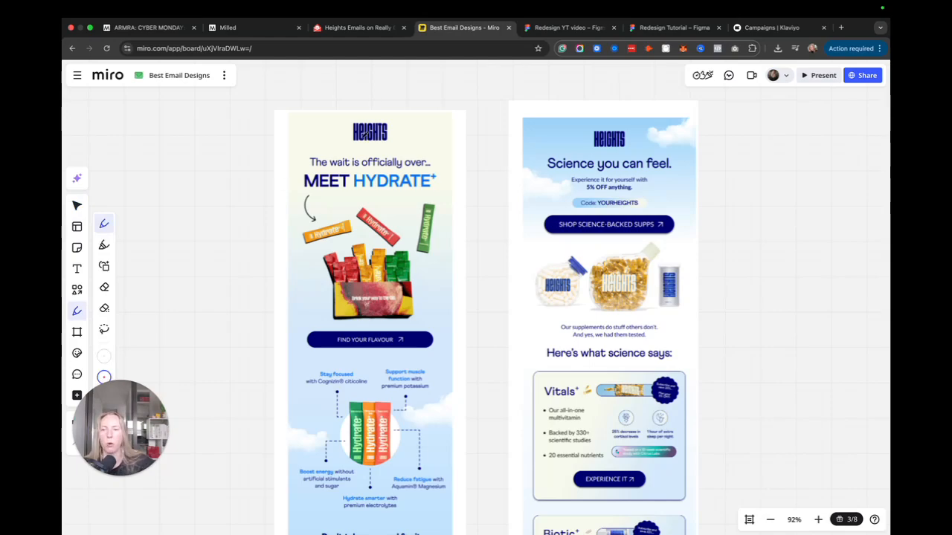
{"action": "scroll", "coordinate": [363, 135], "scroll_direction": "up", "scroll_amount": 5}
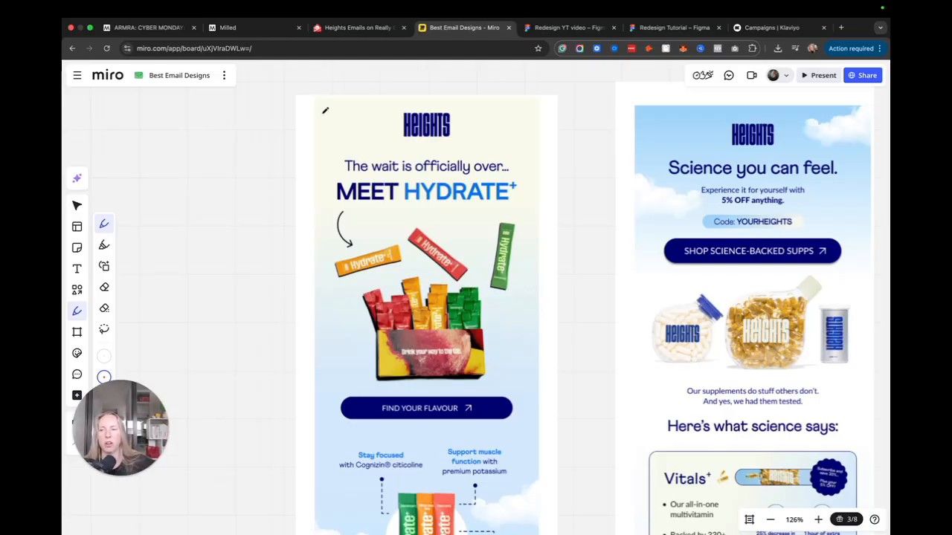
{"action": "left_click", "coordinate": [105, 376]}
{"action": "left_click", "coordinate": [199, 416]}
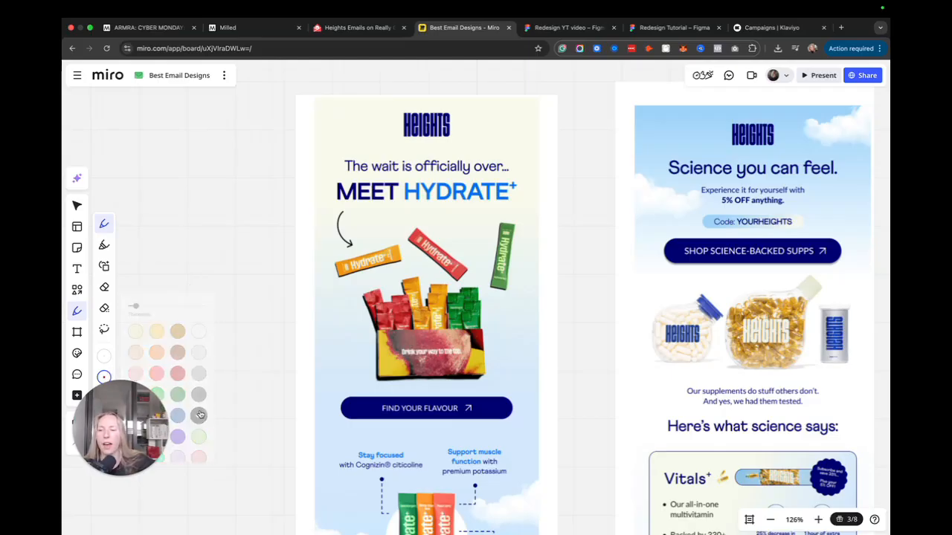
{"action": "left_click", "coordinate": [103, 377]}
{"action": "left_click", "coordinate": [176, 374]}
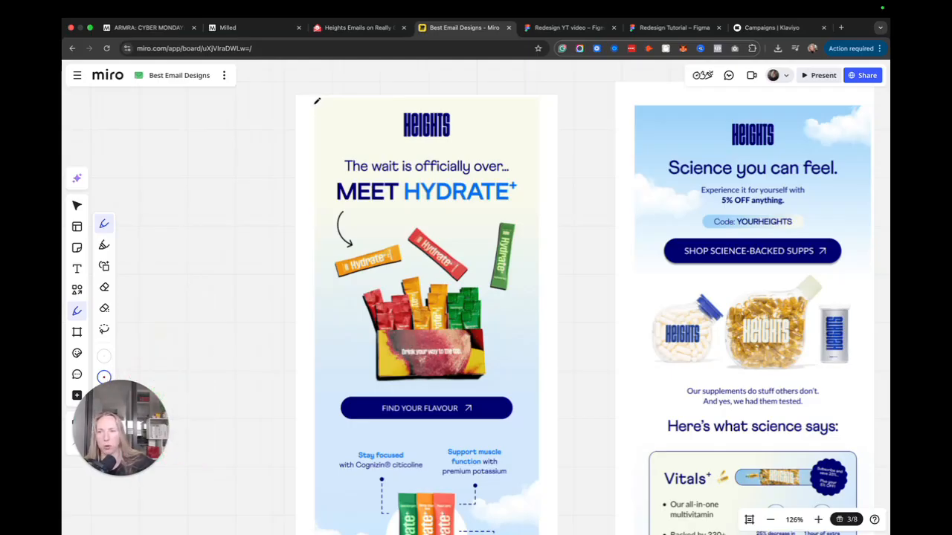
Draw red freehand boxes around the whole hero section of the "MEET HYDRATE" email and around its Heights logo
{"action": "mouse_move", "coordinate": [316, 101]}
{"action": "left_mouse_down"}
{"action": "mouse_move", "coordinate": [318, 432]}
{"action": "mouse_move", "coordinate": [572, 422]}
{"action": "mouse_move", "coordinate": [556, 81]}
{"action": "mouse_move", "coordinate": [328, 101]}
{"action": "mouse_move", "coordinate": [384, 130]}
{"action": "mouse_move", "coordinate": [470, 139]}
{"action": "mouse_move", "coordinate": [382, 101]}
{"action": "left_mouse_up"}
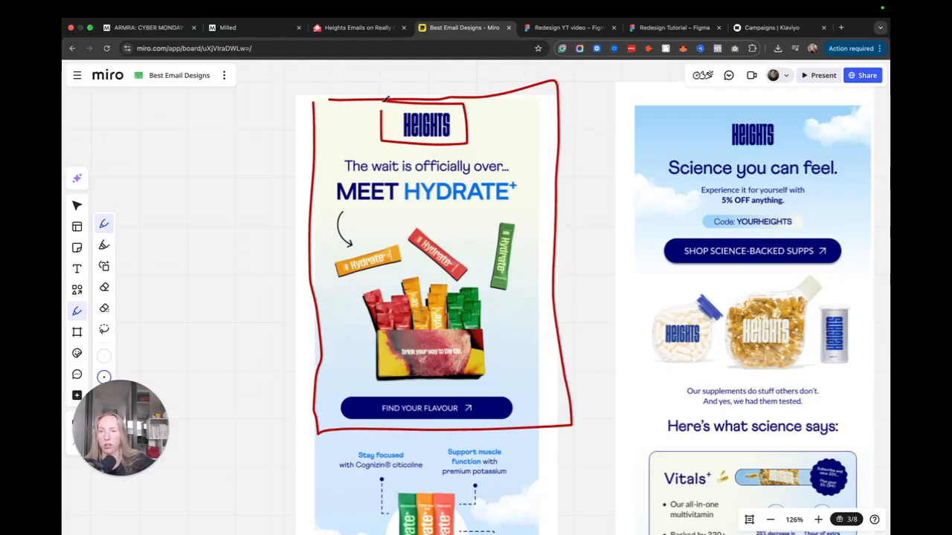
{"action": "scroll", "coordinate": [390, 134], "scroll_direction": "up", "scroll_amount": 2}
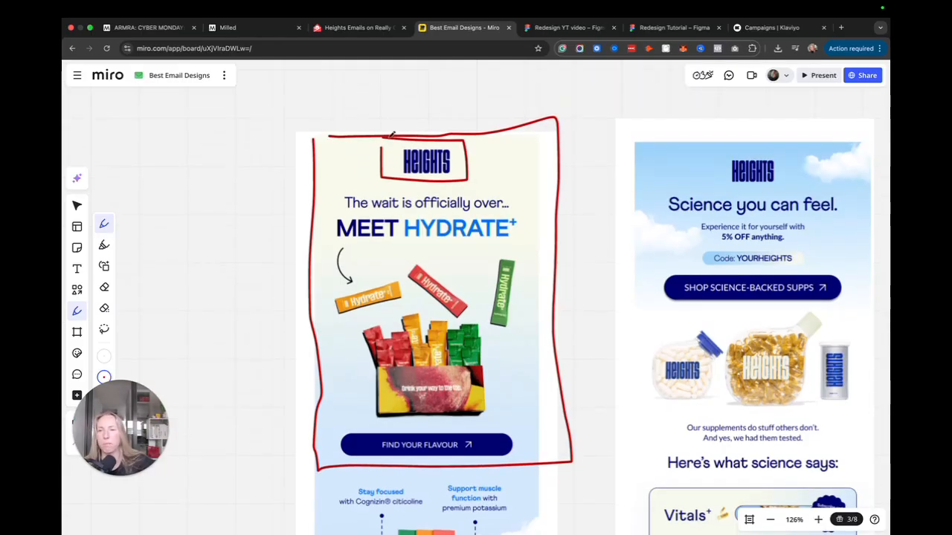
{"action": "mouse_move", "coordinate": [311, 88]}
{"action": "left_mouse_down"}
{"action": "mouse_move", "coordinate": [336, 118]}
{"action": "mouse_move", "coordinate": [472, 120]}
{"action": "mouse_move", "coordinate": [478, 88]}
{"action": "mouse_move", "coordinate": [301, 86]}
{"action": "left_mouse_up"}
{"action": "mouse_move", "coordinate": [387, 102]}
{"action": "left_mouse_down"}
{"action": "mouse_move", "coordinate": [372, 94]}
{"action": "mouse_move", "coordinate": [401, 121]}
{"action": "left_mouse_up"}
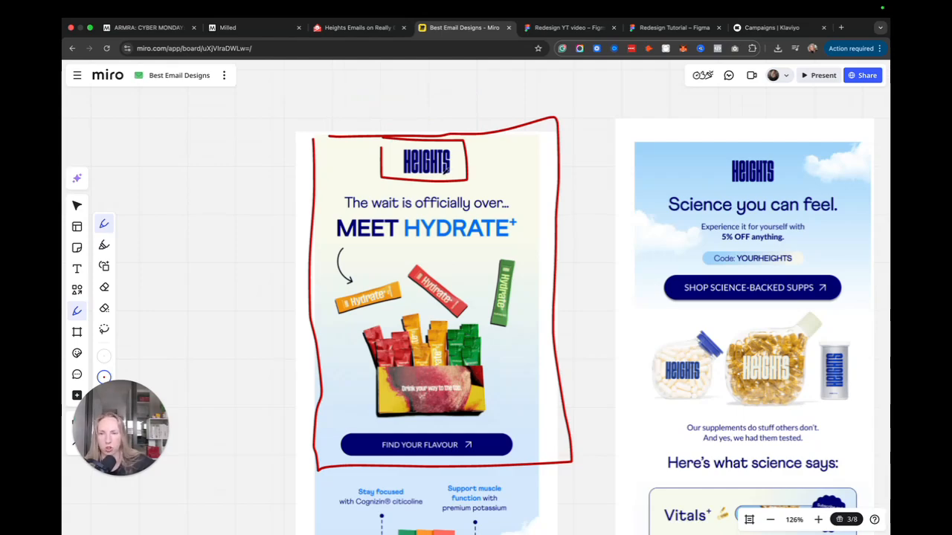
Box the "MEET HYDRATE" headline, the product image and the "FIND YOUR FLAVOUR" button separately in red pen
{"action": "scroll", "coordinate": [445, 170], "scroll_direction": "down", "scroll_amount": 2}
{"action": "mouse_move", "coordinate": [332, 132]}
{"action": "left_mouse_down"}
{"action": "mouse_move", "coordinate": [327, 179]}
{"action": "mouse_move", "coordinate": [523, 181]}
{"action": "mouse_move", "coordinate": [526, 125]}
{"action": "mouse_move", "coordinate": [354, 116]}
{"action": "mouse_move", "coordinate": [323, 128]}
{"action": "left_mouse_up"}
{"action": "mouse_move", "coordinate": [324, 197]}
{"action": "left_mouse_down"}
{"action": "mouse_move", "coordinate": [335, 348]}
{"action": "mouse_move", "coordinate": [522, 348]}
{"action": "mouse_move", "coordinate": [536, 331]}
{"action": "mouse_move", "coordinate": [526, 188]}
{"action": "left_mouse_up"}
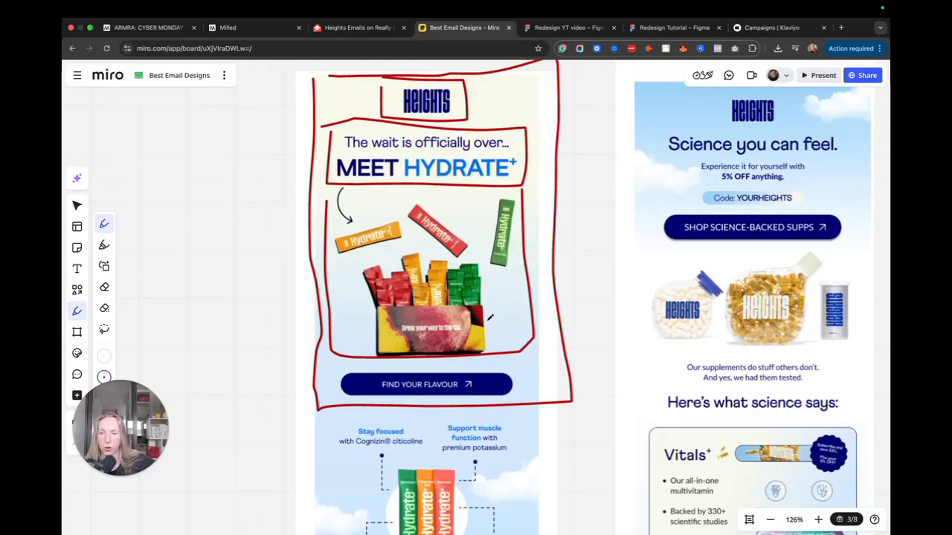
{"action": "mouse_move", "coordinate": [342, 357]}
{"action": "left_mouse_down"}
{"action": "mouse_move", "coordinate": [336, 414]}
{"action": "mouse_move", "coordinate": [536, 400]}
{"action": "mouse_move", "coordinate": [520, 356]}
{"action": "mouse_move", "coordinate": [331, 352]}
{"action": "left_mouse_up"}
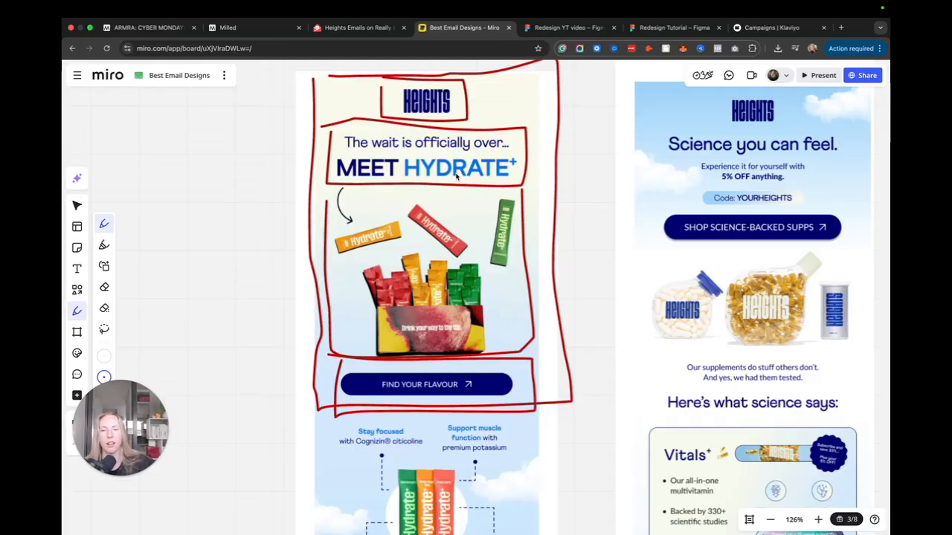
Examine the Hydrate email's structure from the hero through the product benefits to the customer review
{"action": "scroll", "coordinate": [433, 357], "scroll_direction": "right", "scroll_amount": 3}
{"action": "scroll", "coordinate": [432, 357], "scroll_direction": "up", "scroll_amount": 2}
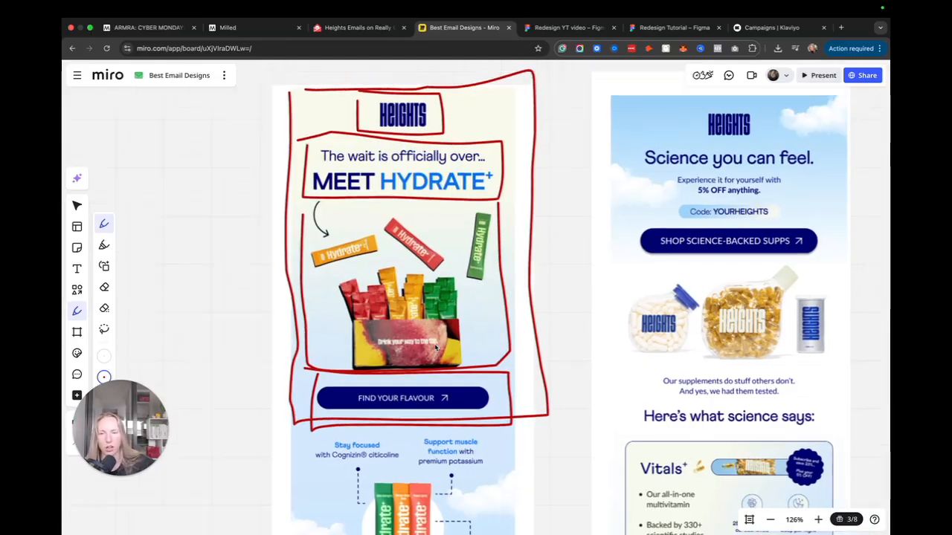
{"action": "scroll", "coordinate": [435, 348], "scroll_direction": "down", "scroll_amount": 6}
{"action": "scroll", "coordinate": [435, 348], "scroll_direction": "left", "scroll_amount": 4}
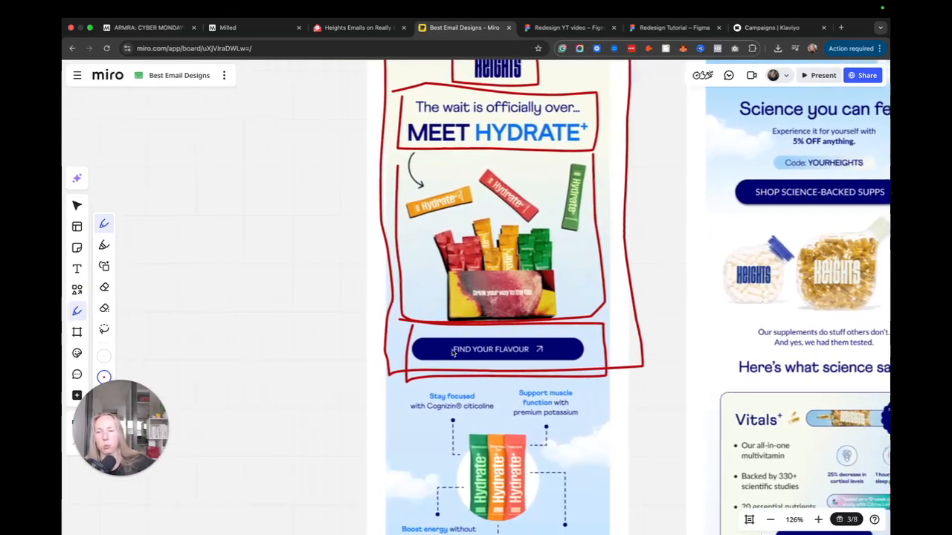
{"action": "scroll", "coordinate": [410, 247], "scroll_direction": "down", "scroll_amount": 5}
{"action": "scroll", "coordinate": [410, 247], "scroll_direction": "right", "scroll_amount": 2}
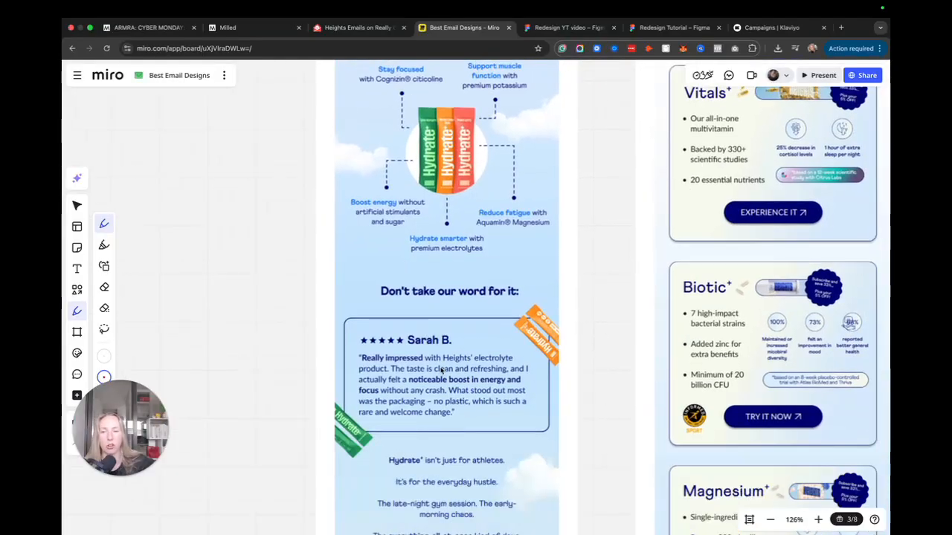
{"action": "scroll", "coordinate": [441, 370], "scroll_direction": "up", "scroll_amount": 12}
{"action": "scroll", "coordinate": [440, 368], "scroll_direction": "right", "scroll_amount": 5}
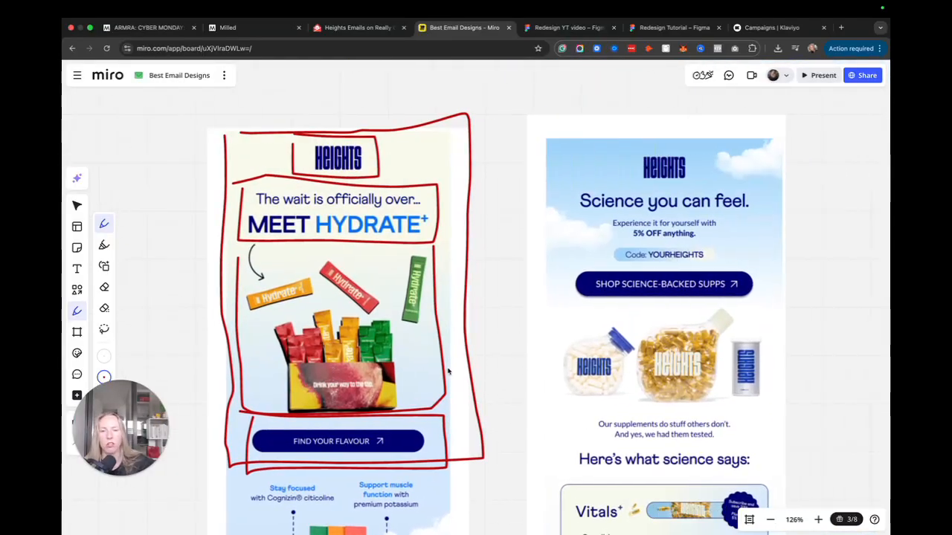
On the "Science you can feel." email, outline the logo, headline, discount text with code, and "SHOP SCIENCE-BACKED SUPPS" button in red pen
{"action": "scroll", "coordinate": [525, 173], "scroll_direction": "down", "scroll_amount": 2}
{"action": "scroll", "coordinate": [524, 173], "scroll_direction": "right", "scroll_amount": 1}
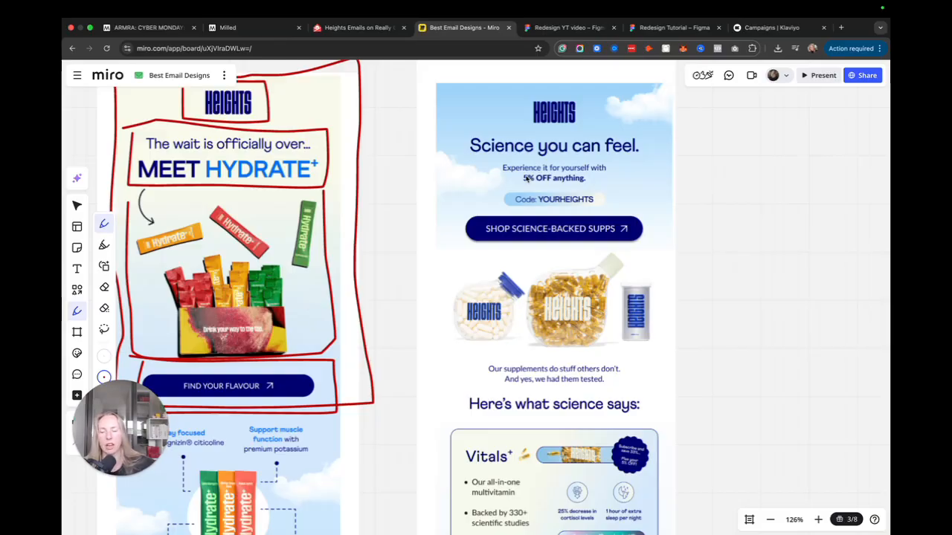
{"action": "scroll", "coordinate": [526, 178], "scroll_direction": "up", "scroll_amount": 2}
{"action": "scroll", "coordinate": [526, 178], "scroll_direction": "left", "scroll_amount": 2}
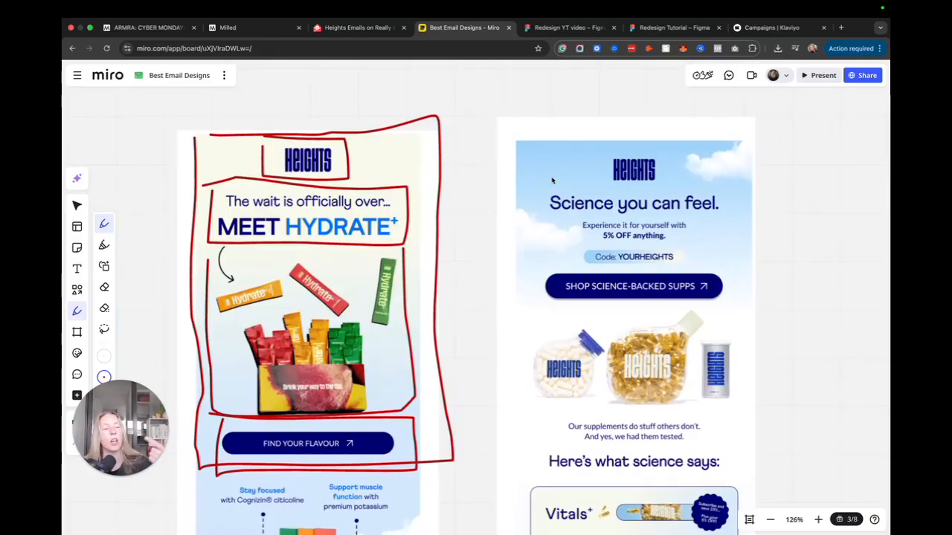
{"action": "scroll", "coordinate": [552, 180], "scroll_direction": "right", "scroll_amount": 2}
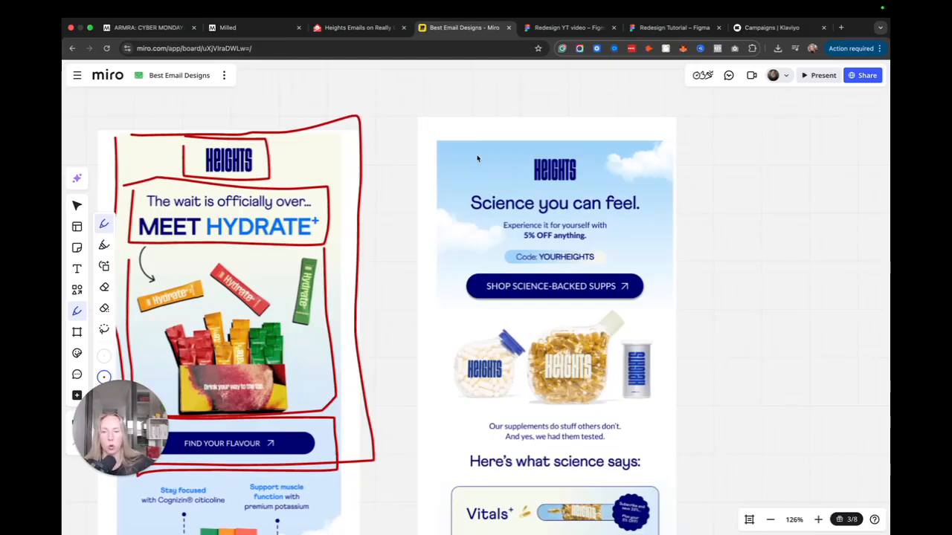
{"action": "scroll", "coordinate": [462, 307], "scroll_direction": "right", "scroll_amount": 1}
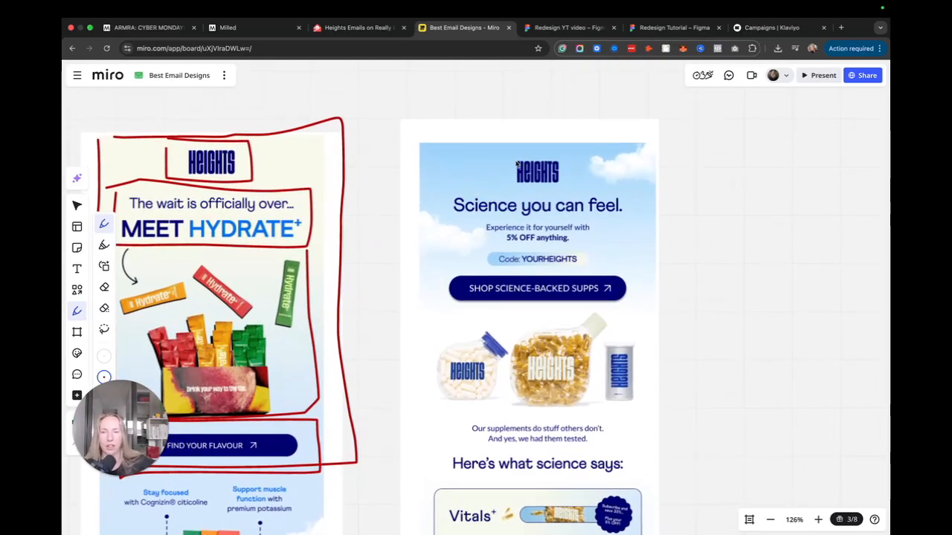
{"action": "mouse_move", "coordinate": [495, 174]}
{"action": "left_mouse_down"}
{"action": "mouse_move", "coordinate": [503, 175]}
{"action": "mouse_move", "coordinate": [444, 201]}
{"action": "mouse_move", "coordinate": [440, 220]}
{"action": "mouse_move", "coordinate": [624, 220]}
{"action": "mouse_move", "coordinate": [546, 198]}
{"action": "mouse_move", "coordinate": [440, 195]}
{"action": "left_mouse_up"}
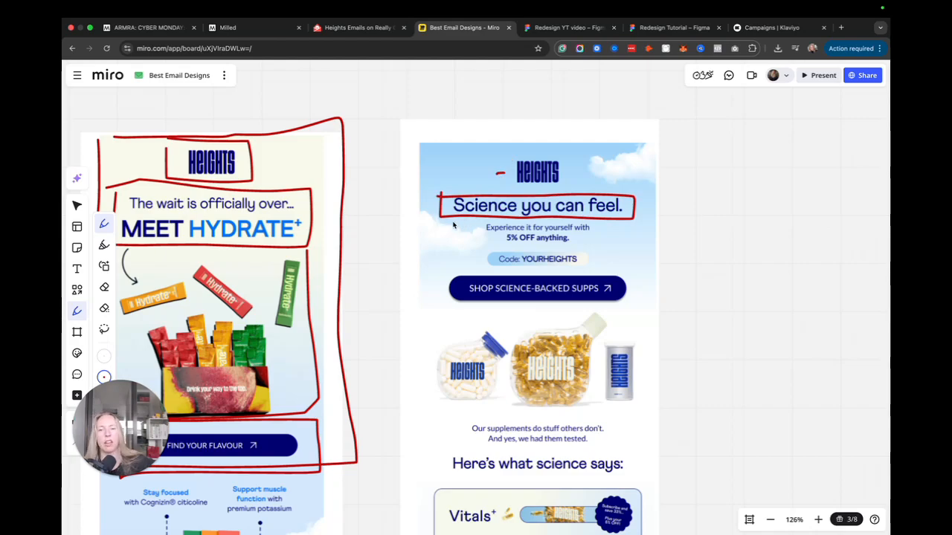
{"action": "mouse_move", "coordinate": [444, 220]}
{"action": "left_mouse_down"}
{"action": "mouse_move", "coordinate": [444, 247]}
{"action": "mouse_move", "coordinate": [535, 279]}
{"action": "mouse_move", "coordinate": [641, 266]}
{"action": "mouse_move", "coordinate": [637, 220]}
{"action": "left_mouse_up"}
{"action": "mouse_move", "coordinate": [463, 155]}
{"action": "left_mouse_down"}
{"action": "mouse_move", "coordinate": [682, 199]}
{"action": "mouse_move", "coordinate": [513, 145]}
{"action": "mouse_move", "coordinate": [406, 143]}
{"action": "left_mouse_up"}
{"action": "mouse_move", "coordinate": [449, 275]}
{"action": "left_mouse_down"}
{"action": "mouse_move", "coordinate": [438, 314]}
{"action": "mouse_move", "coordinate": [466, 317]}
{"action": "mouse_move", "coordinate": [647, 316]}
{"action": "mouse_move", "coordinate": [661, 273]}
{"action": "left_mouse_up"}
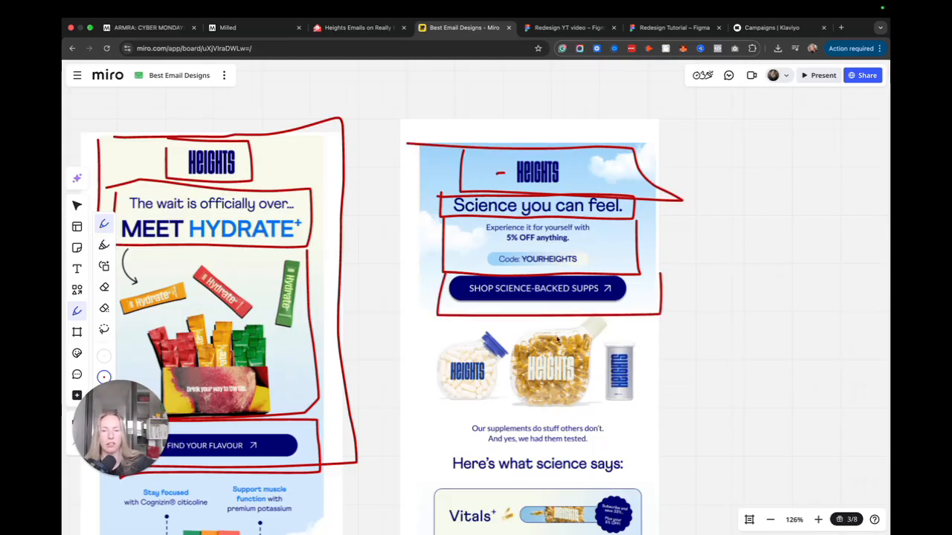
Draw a red box around the three supplement containers below the button in the "Science you can feel." email
{"action": "scroll", "coordinate": [606, 325], "scroll_direction": "down", "scroll_amount": 2}
{"action": "mouse_move", "coordinate": [433, 265]}
{"action": "left_mouse_down"}
{"action": "mouse_move", "coordinate": [425, 345]}
{"action": "mouse_move", "coordinate": [648, 352]}
{"action": "mouse_move", "coordinate": [654, 258]}
{"action": "left_mouse_up"}
{"action": "scroll", "coordinate": [652, 260], "scroll_direction": "up", "scroll_amount": 3}
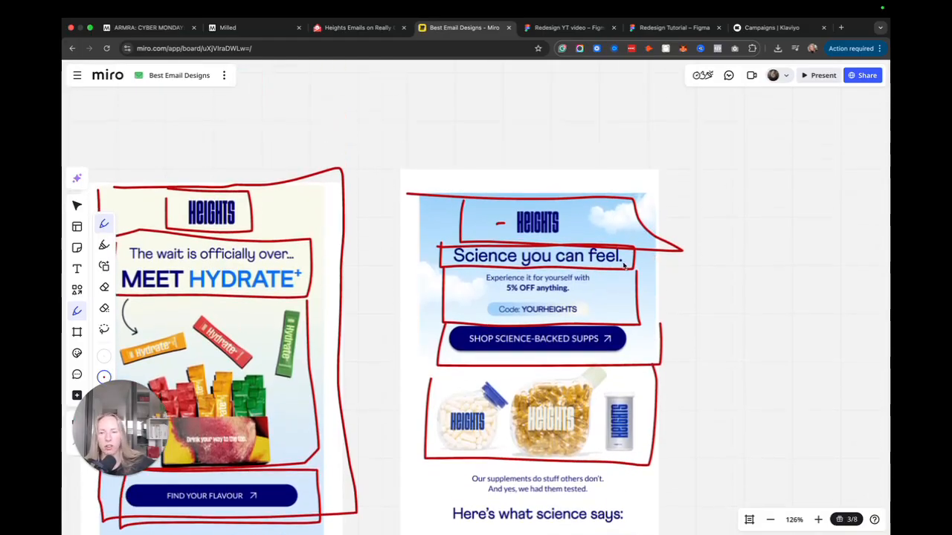
Compare the annotated hero sections of the Hydrate and "Science you can feel." emails side by side
{"action": "scroll", "coordinate": [624, 265], "scroll_direction": "down", "scroll_amount": 4}
{"action": "scroll", "coordinate": [623, 266], "scroll_direction": "left", "scroll_amount": 2}
{"action": "scroll", "coordinate": [617, 319], "scroll_direction": "up", "scroll_amount": 1}
{"action": "key", "text": "Escape"}
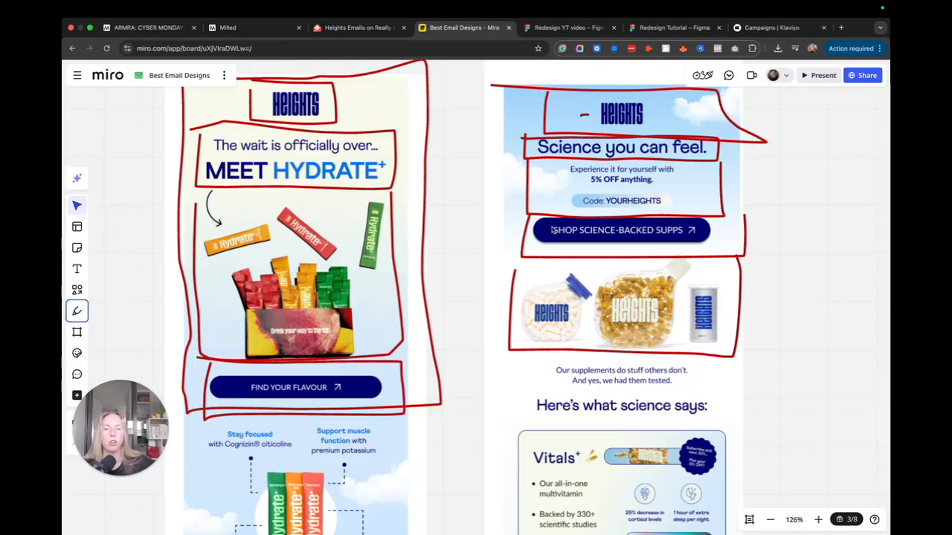
{"action": "scroll", "coordinate": [587, 244], "scroll_direction": "left", "scroll_amount": 2}
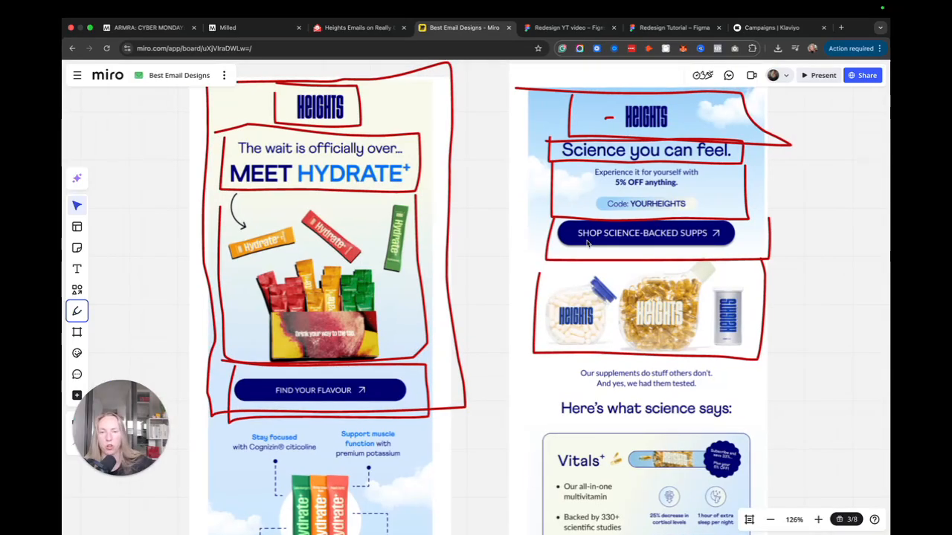
{"action": "scroll", "coordinate": [588, 244], "scroll_direction": "left", "scroll_amount": 2}
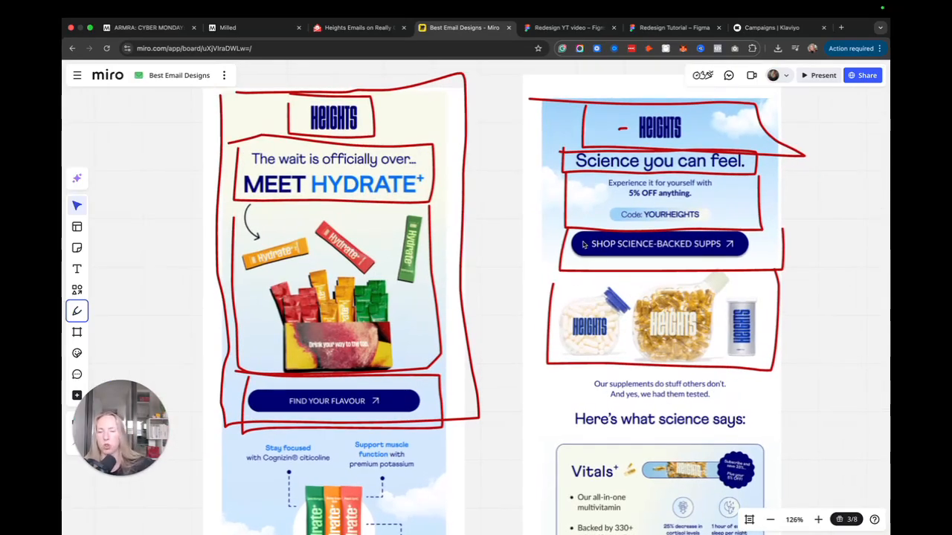
{"action": "scroll", "coordinate": [589, 245], "scroll_direction": "down", "scroll_amount": 3}
{"action": "scroll", "coordinate": [578, 254], "scroll_direction": "down", "scroll_amount": 3}
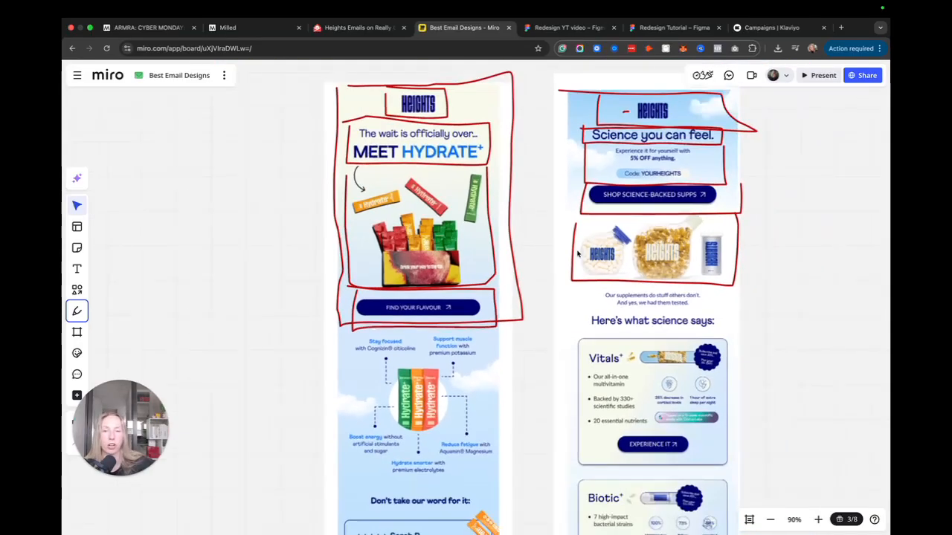
{"action": "scroll", "coordinate": [578, 254], "scroll_direction": "up", "scroll_amount": 2}
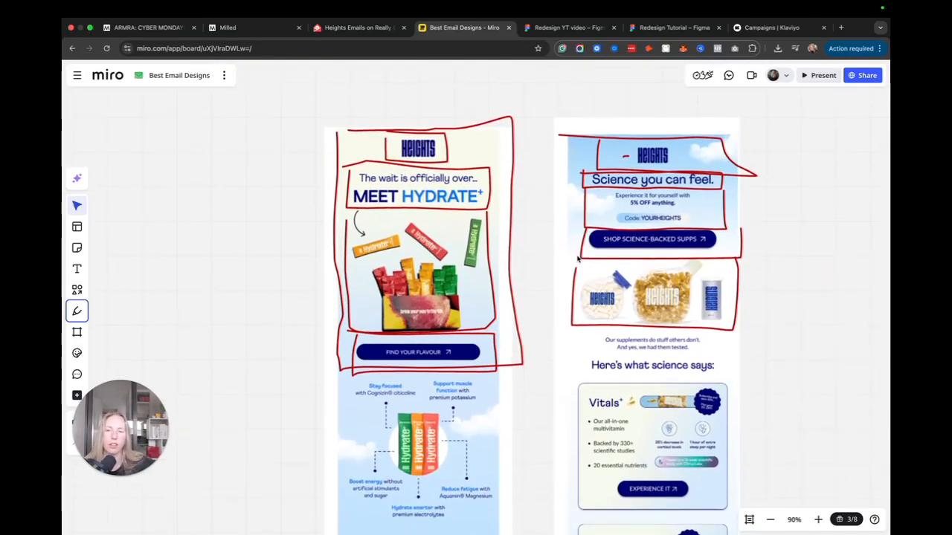
{"action": "scroll", "coordinate": [532, 275], "scroll_direction": "left", "scroll_amount": 3}
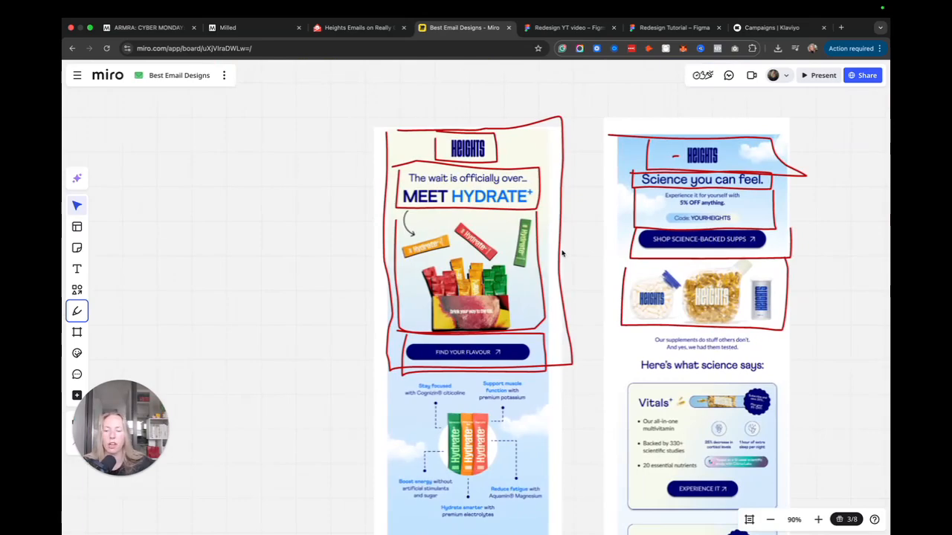
Erase the red pen outlines from the hero sections of both Heights emails
{"action": "scroll", "coordinate": [562, 254], "scroll_direction": "right", "scroll_amount": 3}
{"action": "left_click", "coordinate": [83, 314]}
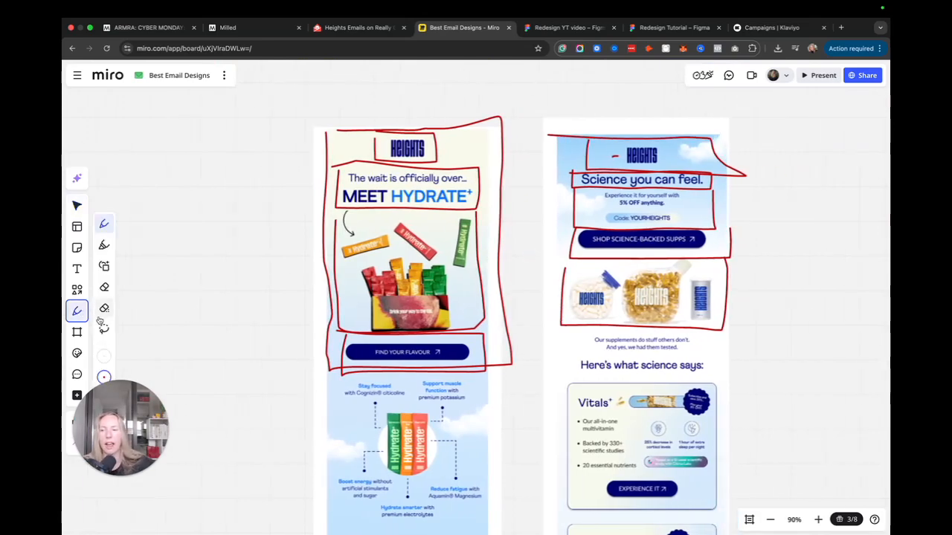
{"action": "left_click", "coordinate": [104, 295]}
{"action": "mouse_move", "coordinate": [310, 187]}
{"action": "left_mouse_down"}
{"action": "mouse_move", "coordinate": [669, 158]}
{"action": "mouse_move", "coordinate": [487, 270]}
{"action": "mouse_move", "coordinate": [442, 359]}
{"action": "mouse_move", "coordinate": [434, 176]}
{"action": "mouse_move", "coordinate": [339, 150]}
{"action": "mouse_move", "coordinate": [442, 151]}
{"action": "left_mouse_up"}
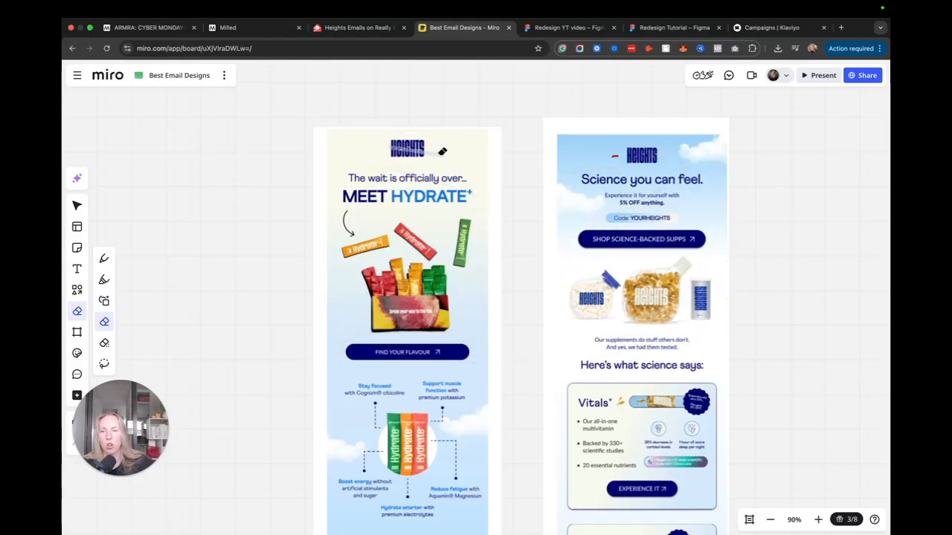
{"action": "scroll", "coordinate": [465, 174], "scroll_direction": "left", "scroll_amount": 4}
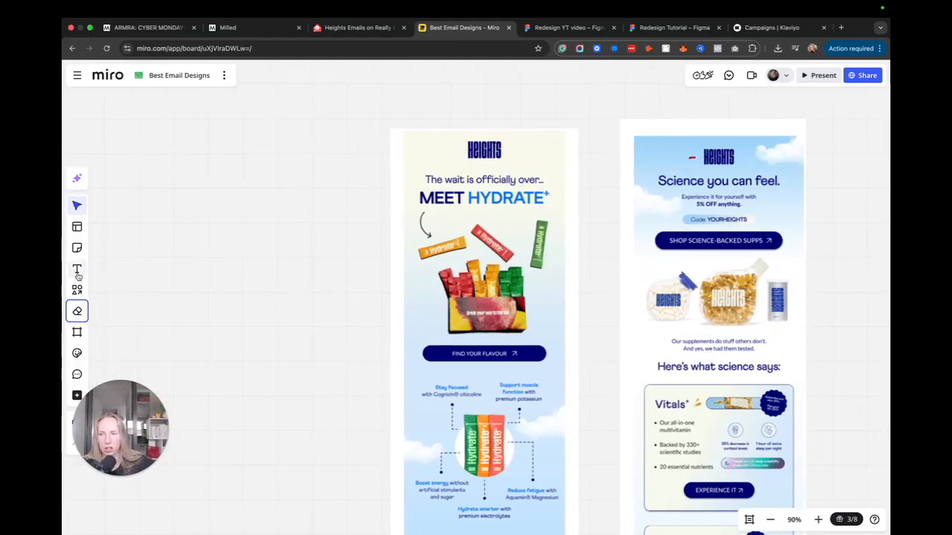
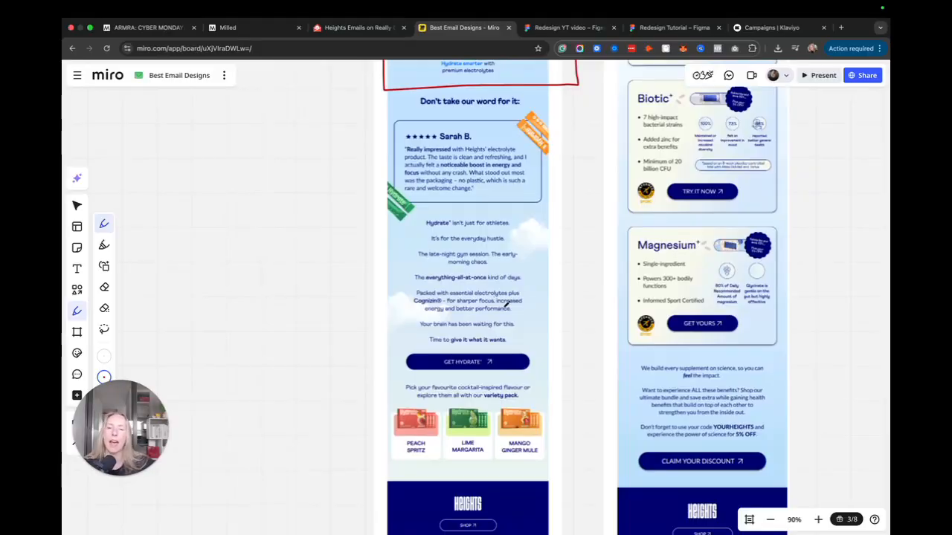
Examine the section layout of both Heights emails and the hero of the purple BRĒZ email
{"action": "scroll", "coordinate": [506, 303], "scroll_direction": "up", "scroll_amount": 10}
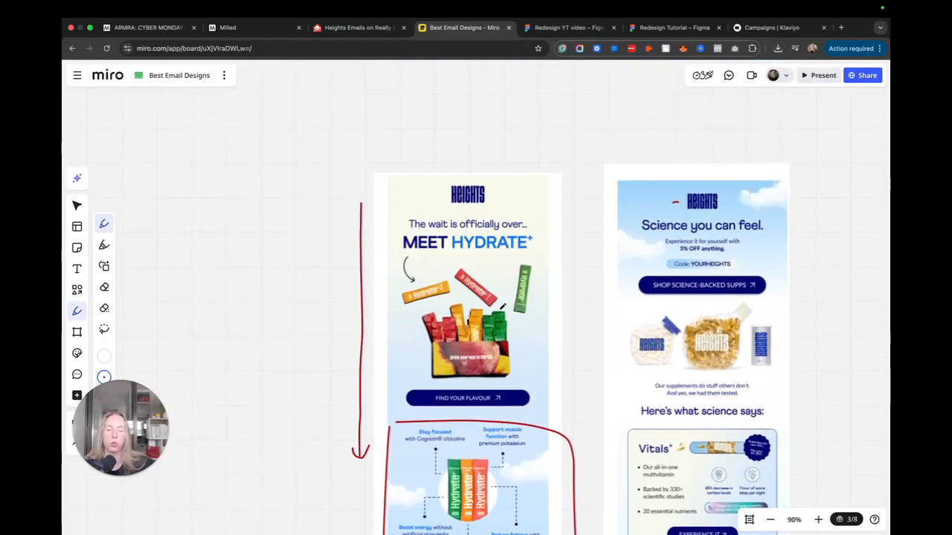
{"action": "scroll", "coordinate": [504, 304], "scroll_direction": "down", "scroll_amount": 5}
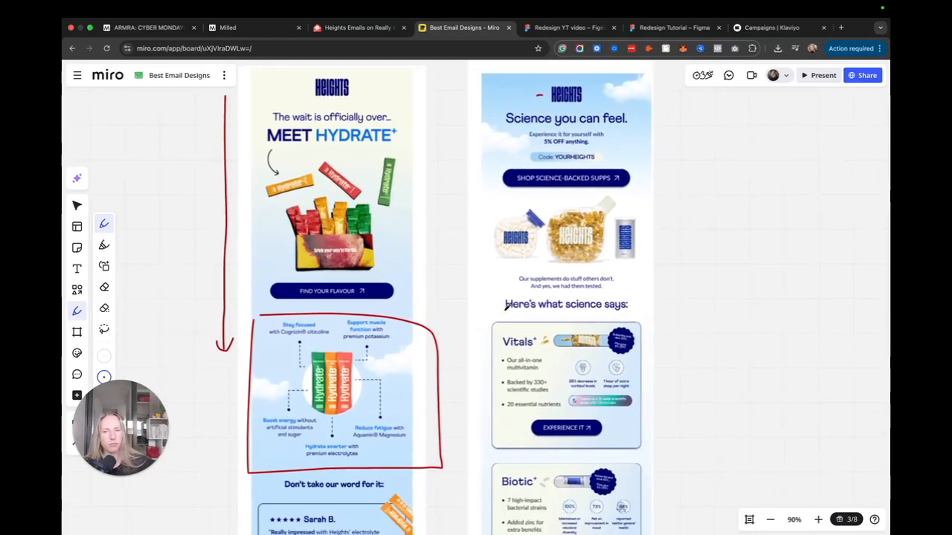
{"action": "scroll", "coordinate": [506, 305], "scroll_direction": "down", "scroll_amount": 5}
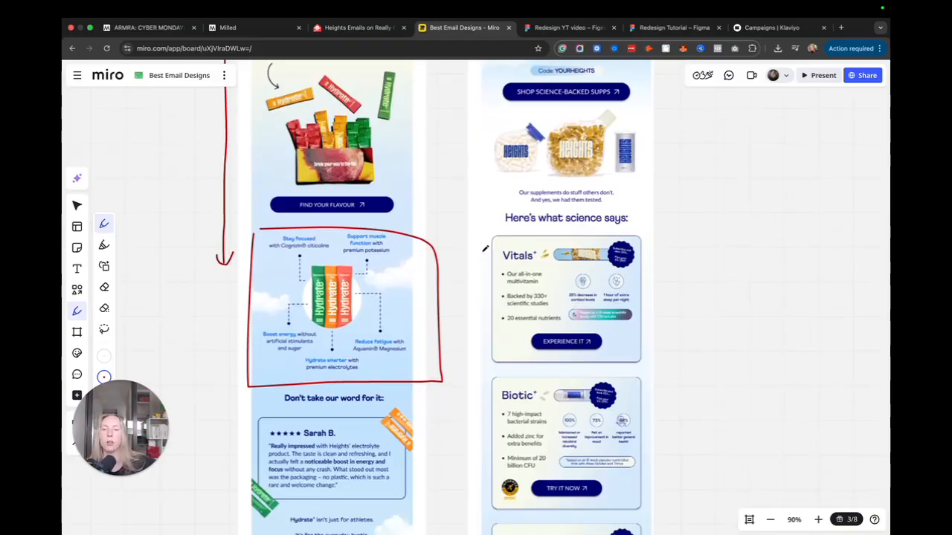
{"action": "scroll", "coordinate": [494, 258], "scroll_direction": "down", "scroll_amount": 5}
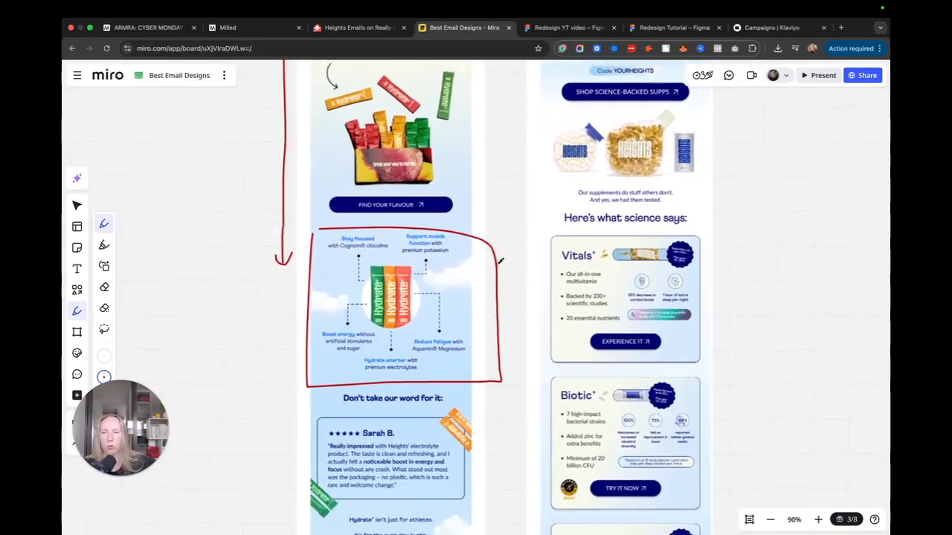
{"action": "key", "text": "v"}
{"action": "scroll", "coordinate": [498, 268], "scroll_direction": "right", "scroll_amount": 10}
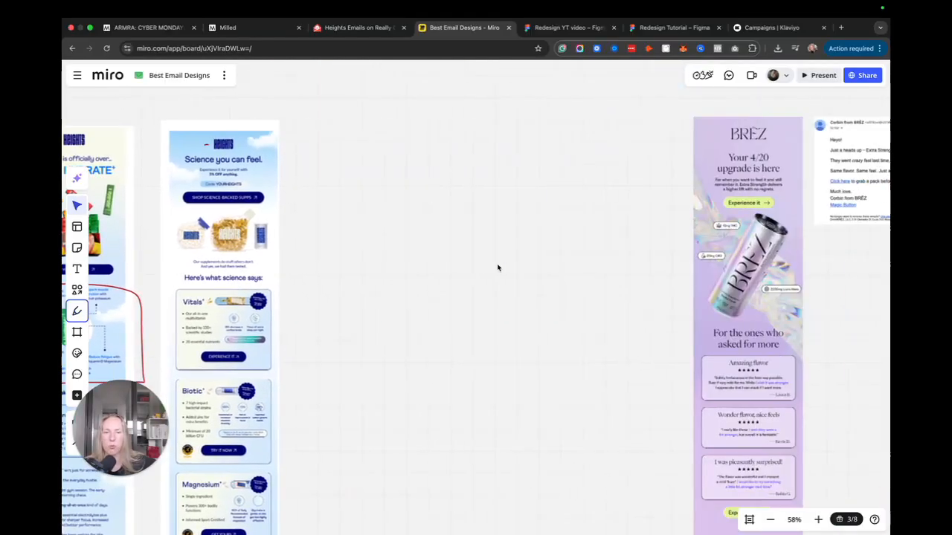
{"action": "scroll", "coordinate": [462, 254], "scroll_direction": "up", "scroll_amount": 5}
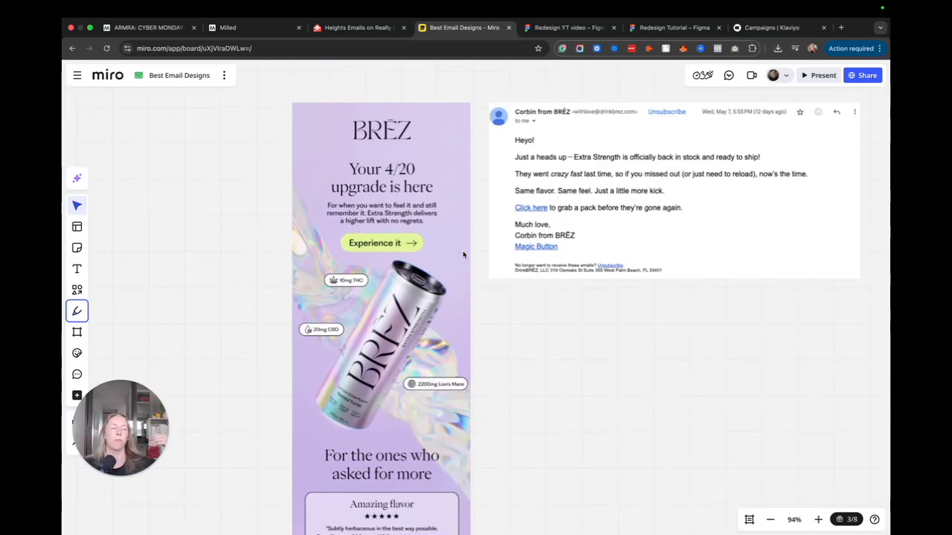
{"action": "scroll", "coordinate": [462, 255], "scroll_direction": "left", "scroll_amount": 2}
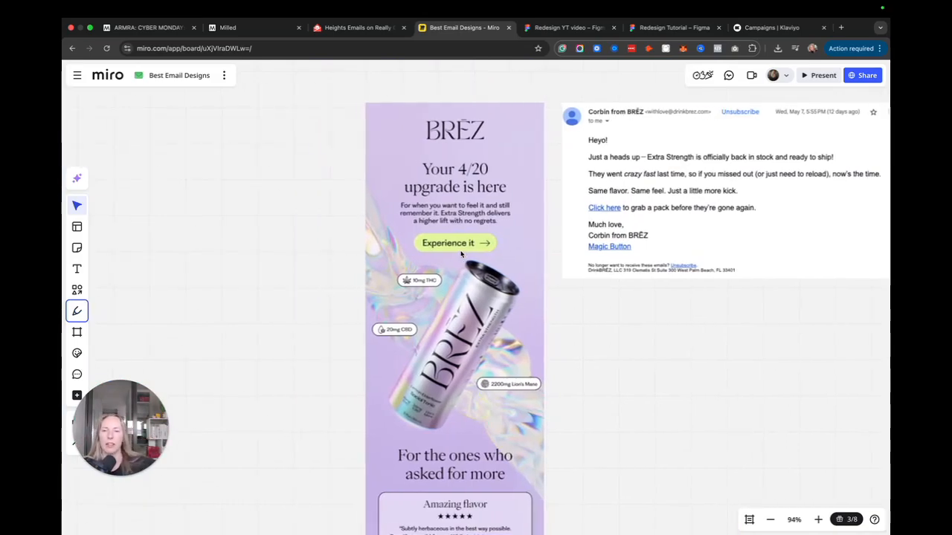
Box the BRĒZ email's logo, headline, description, "Experience it" button and can image separately in red pen
{"action": "left_click", "coordinate": [77, 310]}
{"action": "mouse_move", "coordinate": [415, 109]}
{"action": "left_mouse_down"}
{"action": "mouse_move", "coordinate": [509, 155]}
{"action": "mouse_move", "coordinate": [430, 105]}
{"action": "left_mouse_up"}
{"action": "mouse_move", "coordinate": [404, 158]}
{"action": "left_mouse_down"}
{"action": "mouse_move", "coordinate": [404, 192]}
{"action": "mouse_move", "coordinate": [545, 194]}
{"action": "mouse_move", "coordinate": [475, 141]}
{"action": "left_mouse_up"}
{"action": "mouse_move", "coordinate": [394, 189]}
{"action": "left_mouse_down"}
{"action": "mouse_move", "coordinate": [394, 216]}
{"action": "mouse_move", "coordinate": [475, 231]}
{"action": "mouse_move", "coordinate": [529, 208]}
{"action": "left_mouse_up"}
{"action": "mouse_move", "coordinate": [417, 231]}
{"action": "left_mouse_down"}
{"action": "mouse_move", "coordinate": [411, 255]}
{"action": "mouse_move", "coordinate": [499, 256]}
{"action": "mouse_move", "coordinate": [506, 235]}
{"action": "left_mouse_up"}
{"action": "mouse_move", "coordinate": [373, 267]}
{"action": "left_mouse_down"}
{"action": "mouse_move", "coordinate": [375, 402]}
{"action": "mouse_move", "coordinate": [512, 414]}
{"action": "mouse_move", "coordinate": [413, 256]}
{"action": "left_mouse_up"}
{"action": "key", "text": "Escape"}
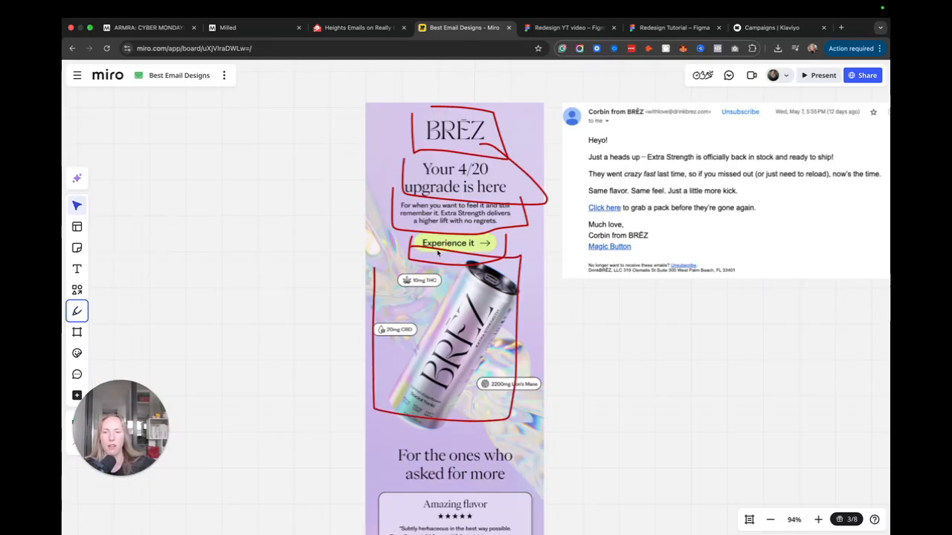
Undo the red pen boxes drawn on the BRĒZ email's hero section
{"action": "key", "text": "super+z"}
{"action": "key", "text": "super+z"}
{"action": "key", "text": "super+z"}
{"action": "key", "text": "super+z"}
{"action": "key", "text": "super+z"}
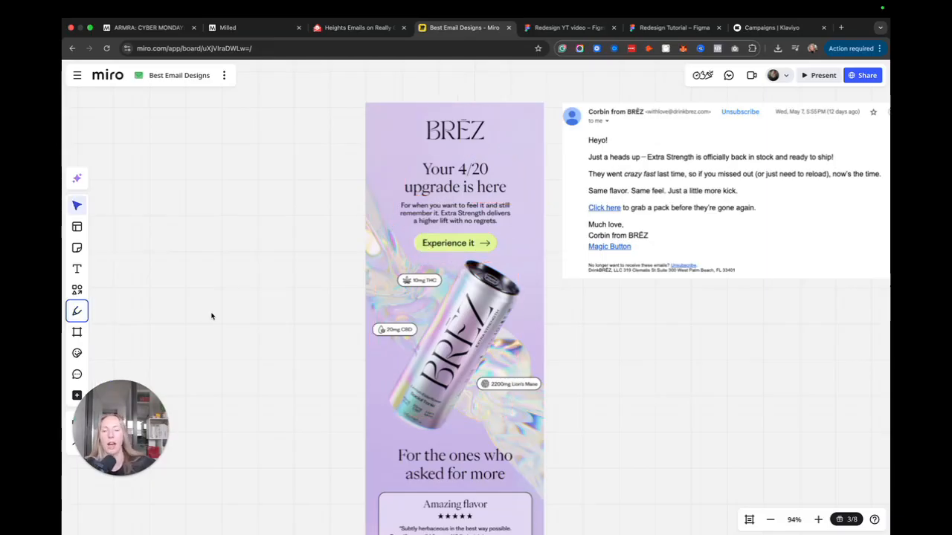
Examine the purple BRĒZ email's design from the hero through the customer reviews to the closing product image
{"action": "scroll", "coordinate": [223, 313], "scroll_direction": "down", "scroll_amount": 2}
{"action": "scroll", "coordinate": [347, 266], "scroll_direction": "up", "scroll_amount": 2}
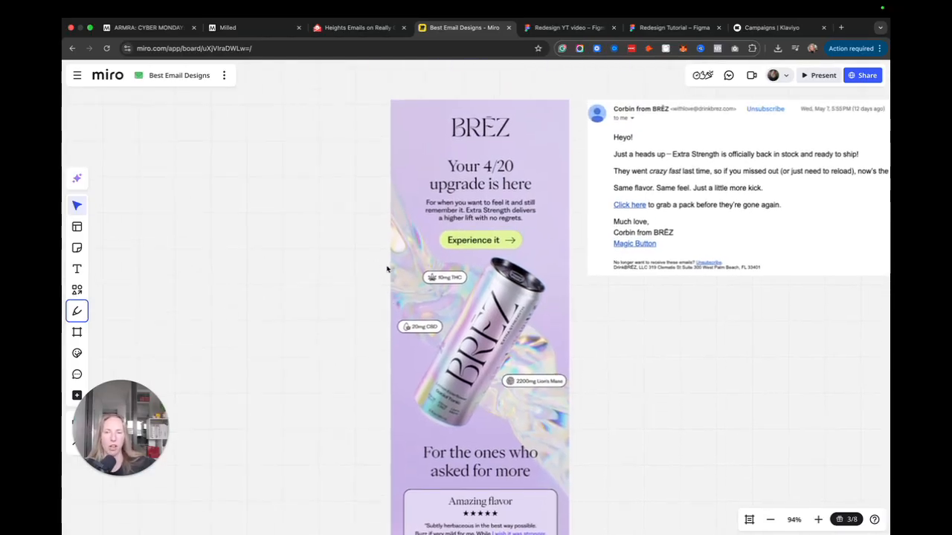
{"action": "scroll", "coordinate": [390, 269], "scroll_direction": "down", "scroll_amount": 10}
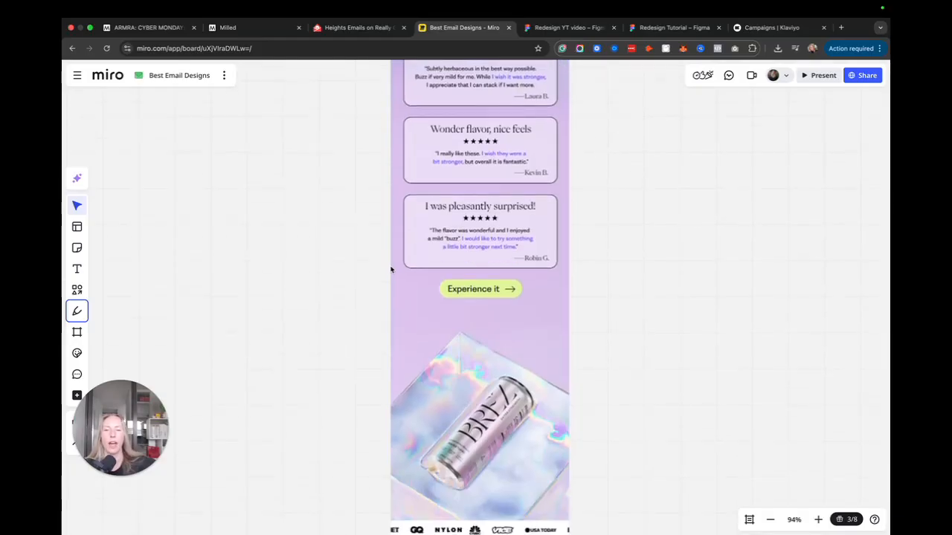
{"action": "scroll", "coordinate": [392, 269], "scroll_direction": "up", "scroll_amount": 7}
{"action": "scroll", "coordinate": [394, 269], "scroll_direction": "up", "scroll_amount": 2}
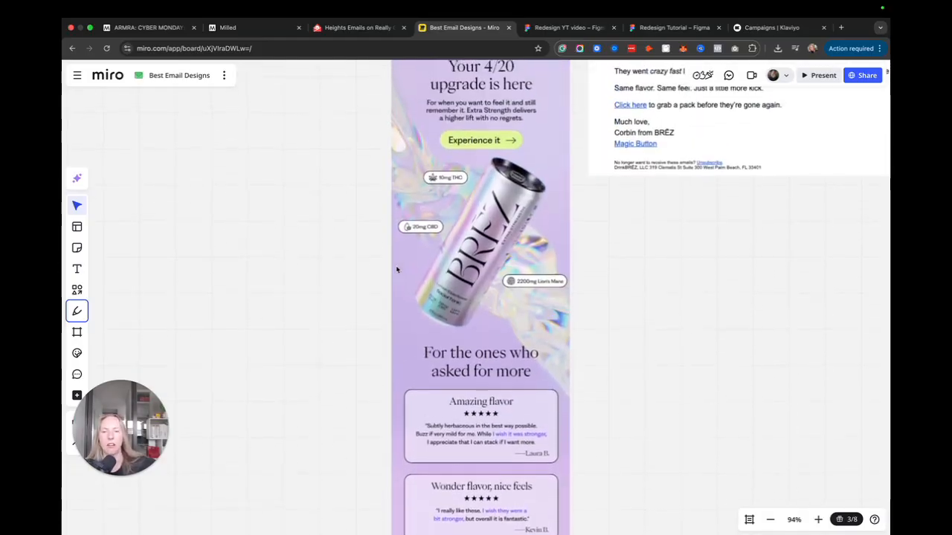
{"action": "scroll", "coordinate": [397, 269], "scroll_direction": "up", "scroll_amount": 2}
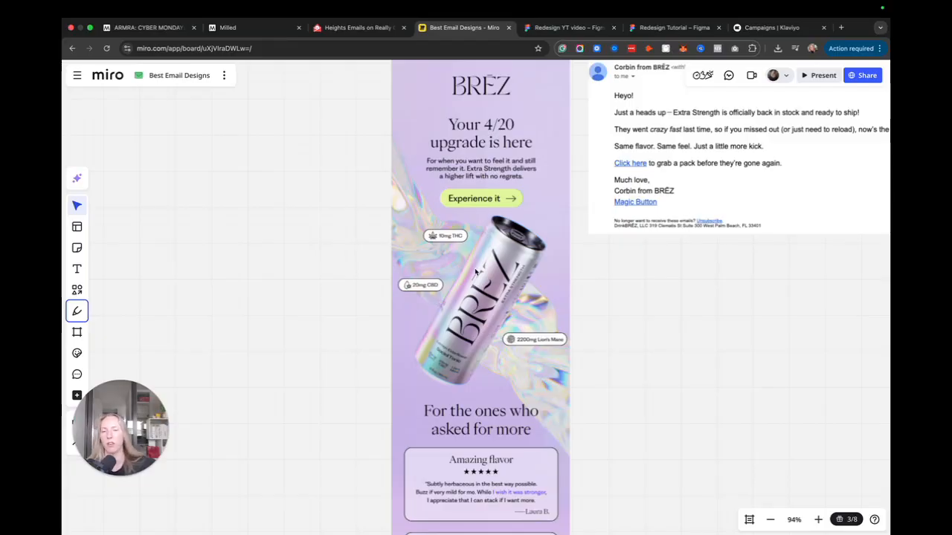
{"action": "scroll", "coordinate": [473, 270], "scroll_direction": "up", "scroll_amount": 2}
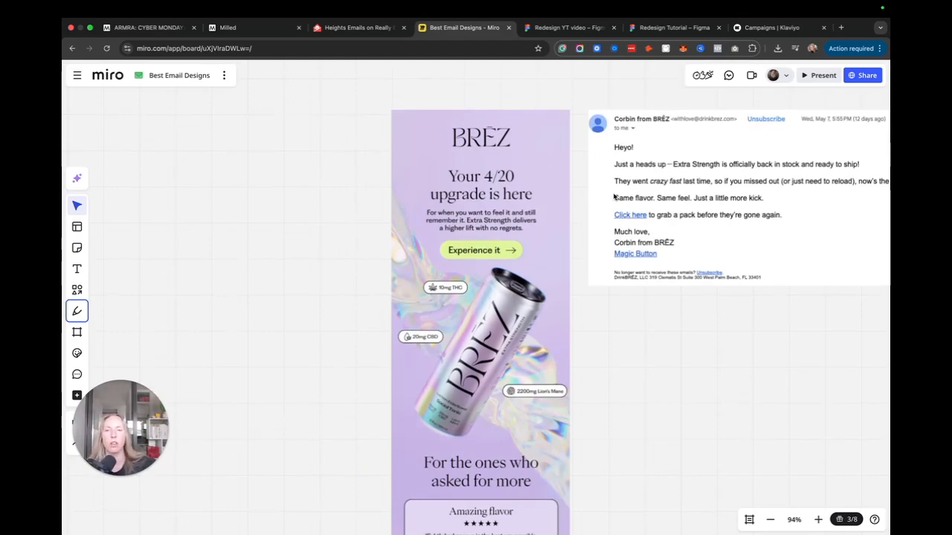
Draw a red arrow from the plain-text BRĒZ email's footer to the empty space below and handwrite "NOT V" beside it
{"action": "scroll", "coordinate": [614, 196], "scroll_direction": "right", "scroll_amount": 5}
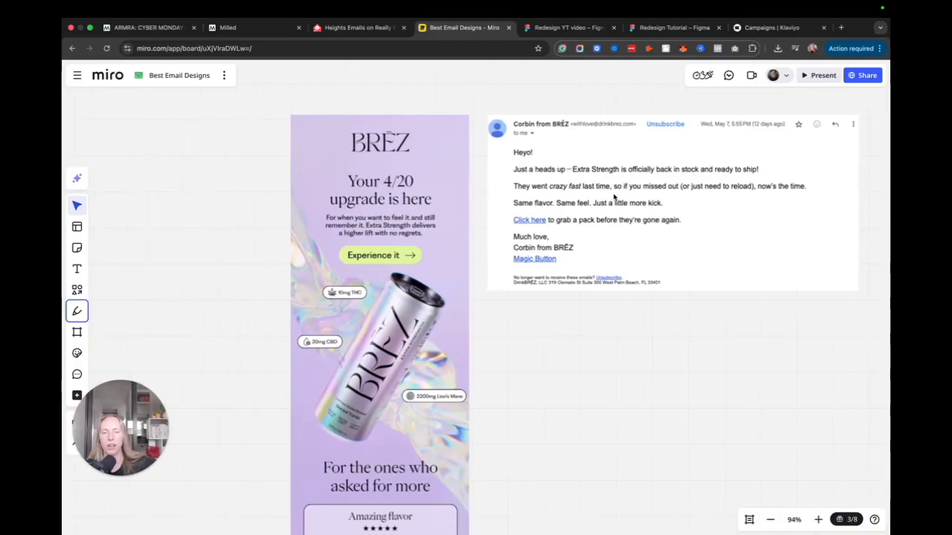
{"action": "left_click", "coordinate": [87, 314]}
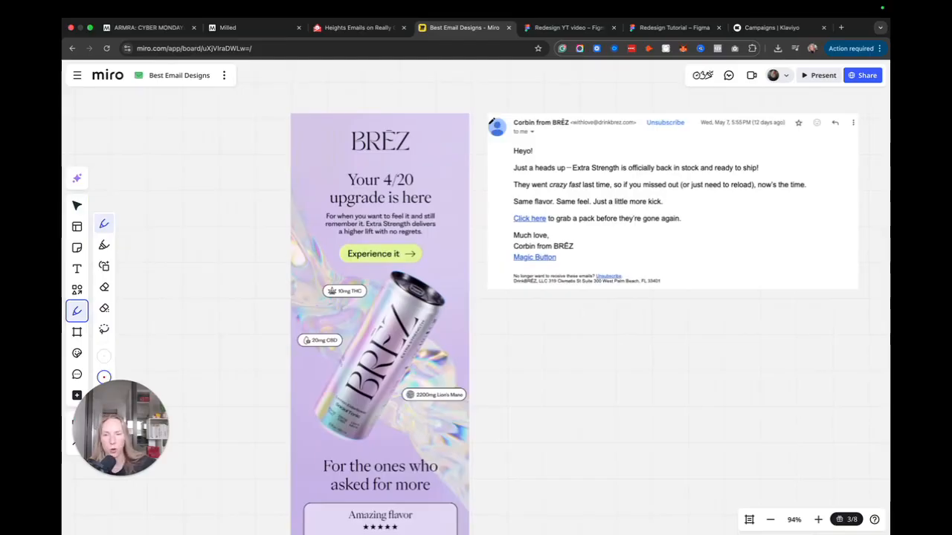
{"action": "scroll", "coordinate": [485, 124], "scroll_direction": "up", "scroll_amount": 3}
{"action": "scroll", "coordinate": [485, 124], "scroll_direction": "right", "scroll_amount": 2}
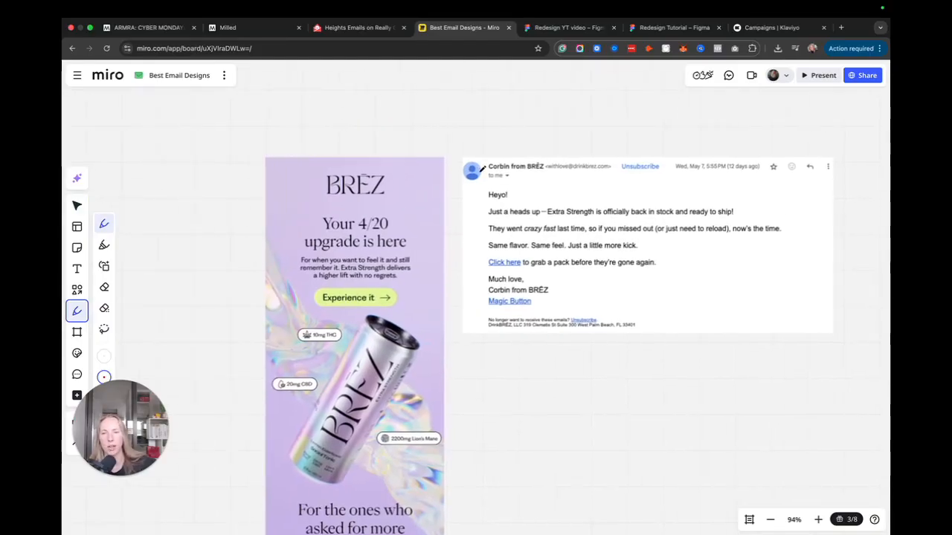
{"action": "scroll", "coordinate": [498, 196], "scroll_direction": "right", "scroll_amount": 3}
{"action": "mouse_move", "coordinate": [469, 314]}
{"action": "left_mouse_down"}
{"action": "mouse_move", "coordinate": [508, 430]}
{"action": "mouse_move", "coordinate": [528, 431]}
{"action": "mouse_move", "coordinate": [525, 422]}
{"action": "left_mouse_up"}
{"action": "scroll", "coordinate": [559, 283], "scroll_direction": "down", "scroll_amount": 4}
{"action": "mouse_move", "coordinate": [547, 332]}
{"action": "left_mouse_down"}
{"action": "mouse_move", "coordinate": [569, 299]}
{"action": "mouse_move", "coordinate": [604, 338]}
{"action": "mouse_move", "coordinate": [632, 307]}
{"action": "mouse_move", "coordinate": [712, 303]}
{"action": "left_mouse_up"}
{"action": "scroll", "coordinate": [699, 327], "scroll_direction": "up", "scroll_amount": 4}
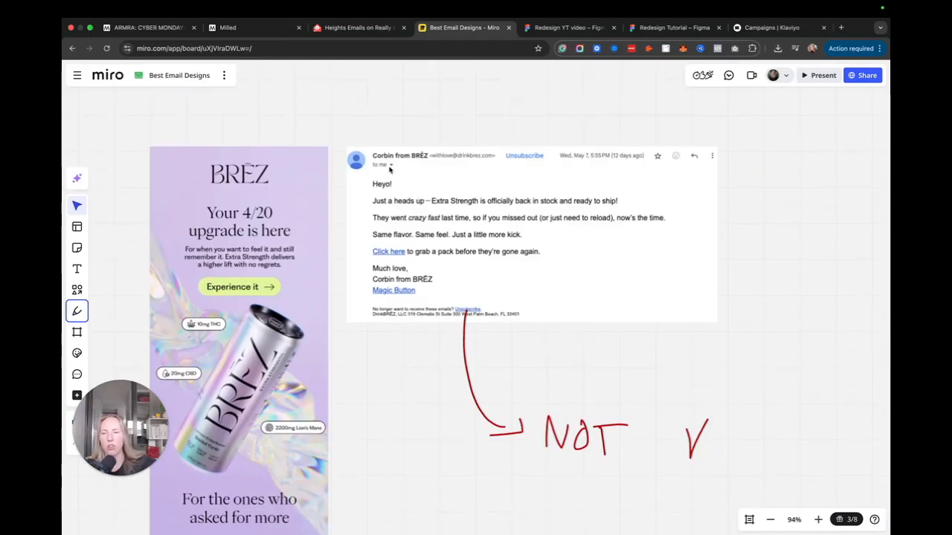
{"action": "key", "text": "p"}
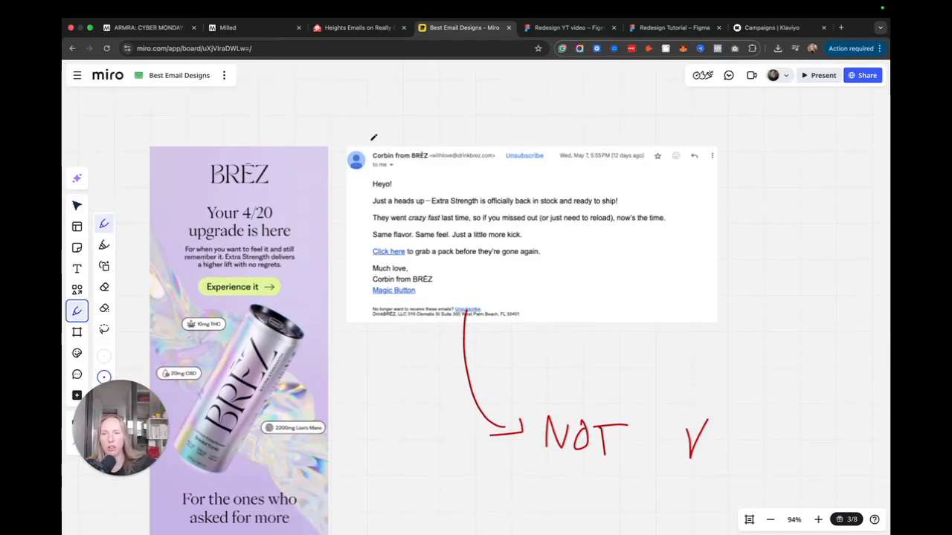
{"action": "mouse_move", "coordinate": [370, 295]}
{"action": "left_mouse_down"}
{"action": "mouse_move", "coordinate": [370, 338]}
{"action": "mouse_move", "coordinate": [611, 330]}
{"action": "mouse_move", "coordinate": [599, 299]}
{"action": "mouse_move", "coordinate": [382, 300]}
{"action": "left_mouse_up"}
{"action": "key", "text": "super+z"}
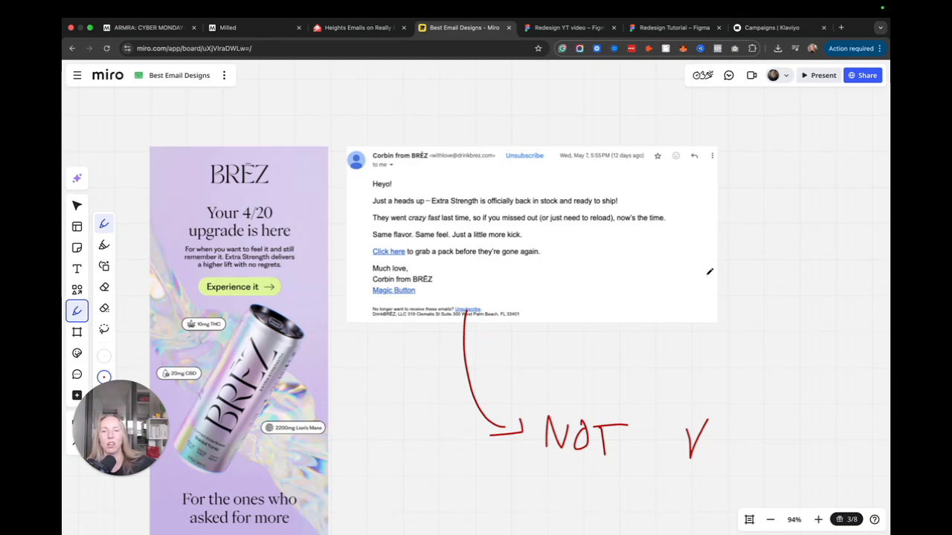
Draw a red box around the sender's name and email address at the top of the plain-text BRĒZ email
{"action": "scroll", "coordinate": [709, 271], "scroll_direction": "down", "scroll_amount": 2}
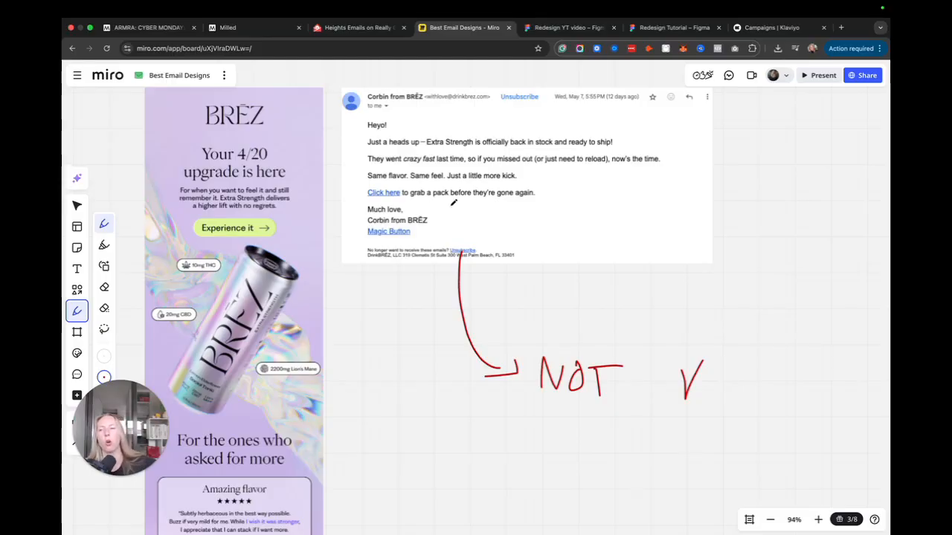
{"action": "scroll", "coordinate": [453, 204], "scroll_direction": "left", "scroll_amount": 3}
{"action": "scroll", "coordinate": [453, 203], "scroll_direction": "right", "scroll_amount": 3}
{"action": "scroll", "coordinate": [452, 205], "scroll_direction": "left", "scroll_amount": 2}
{"action": "key", "text": "Escape"}
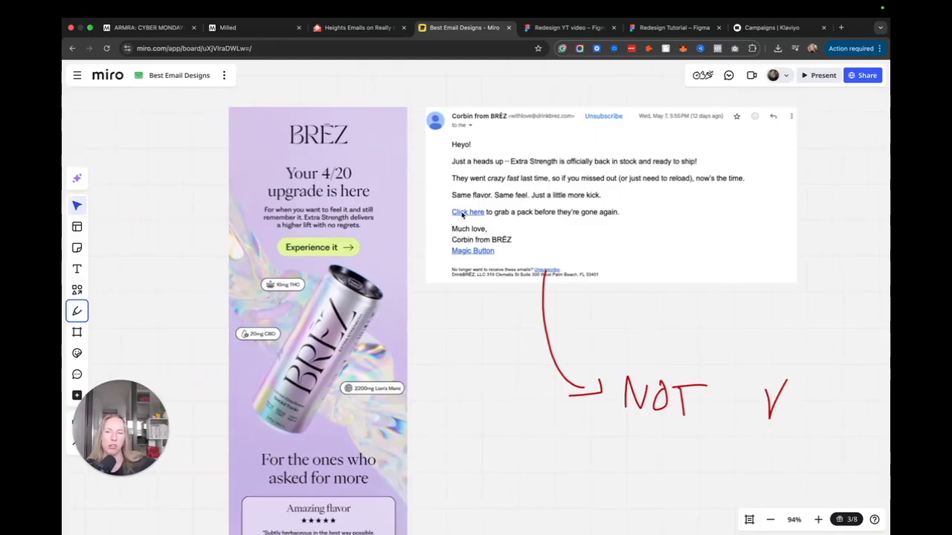
{"action": "scroll", "coordinate": [461, 216], "scroll_direction": "right", "scroll_amount": 3}
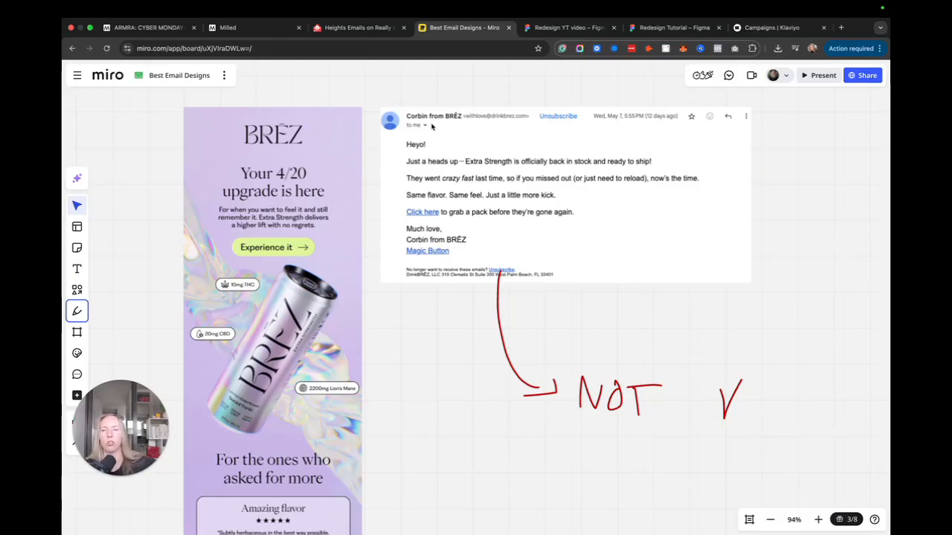
{"action": "left_click", "coordinate": [86, 313]}
{"action": "mouse_move", "coordinate": [407, 108]}
{"action": "left_mouse_down"}
{"action": "mouse_move", "coordinate": [515, 120]}
{"action": "mouse_move", "coordinate": [533, 118]}
{"action": "mouse_move", "coordinate": [533, 107]}
{"action": "mouse_move", "coordinate": [408, 104]}
{"action": "left_mouse_up"}
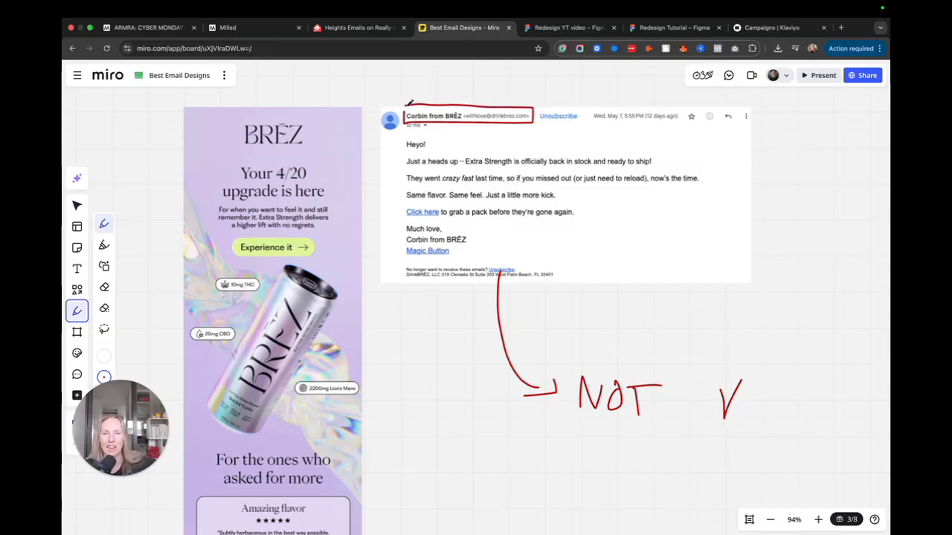
{"action": "scroll", "coordinate": [413, 104], "scroll_direction": "right", "scroll_amount": 2}
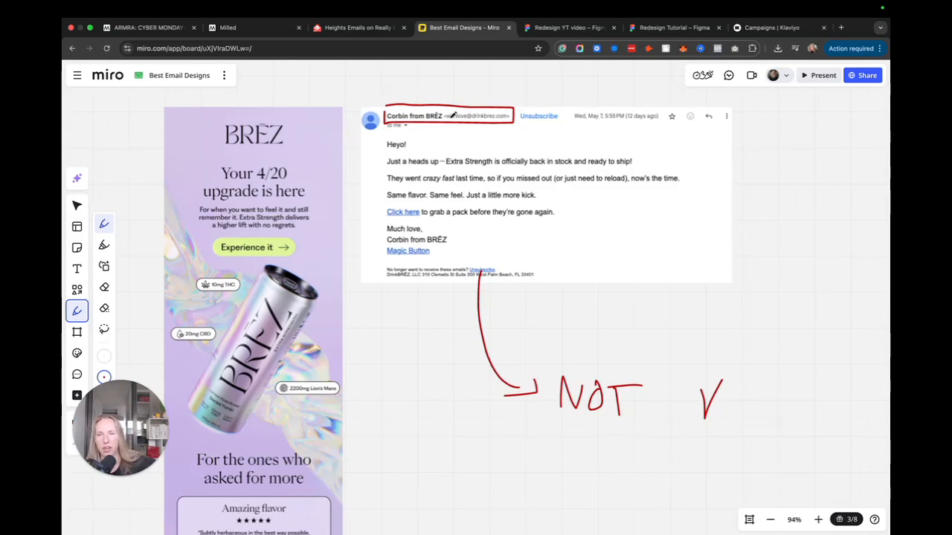
Draw a red box around the "Click here" link in the plain-text BRĒZ email
{"action": "scroll", "coordinate": [483, 143], "scroll_direction": "down", "scroll_amount": 2}
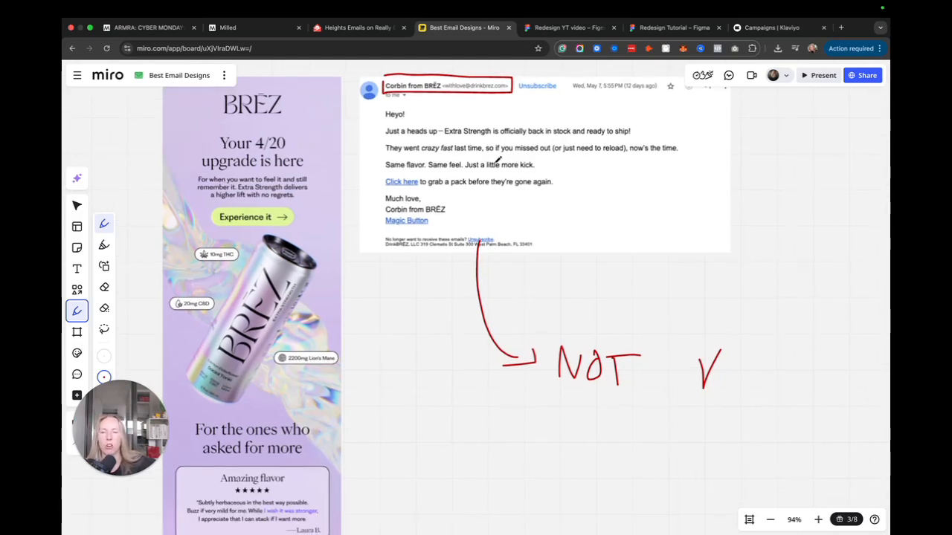
{"action": "scroll", "coordinate": [467, 201], "scroll_direction": "up", "scroll_amount": 2}
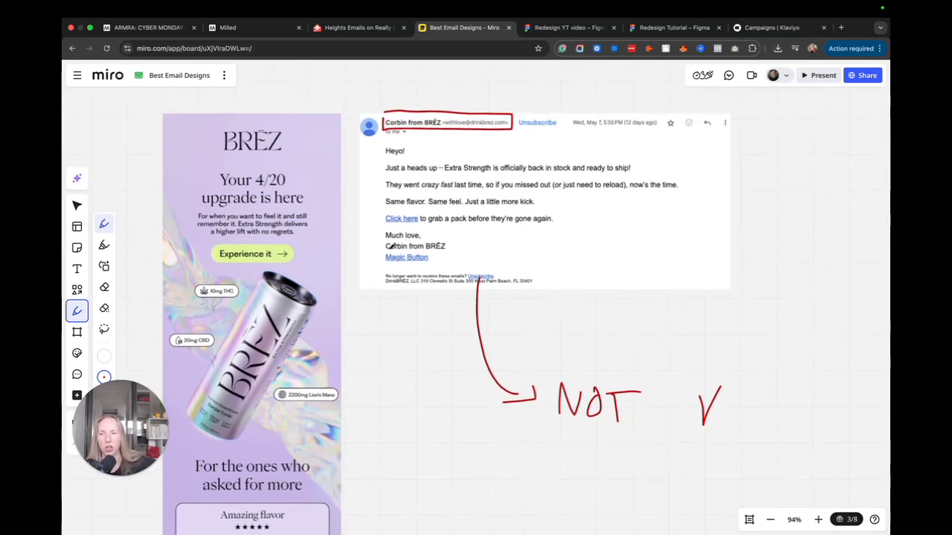
{"action": "mouse_move", "coordinate": [384, 221]}
{"action": "left_mouse_down"}
{"action": "mouse_move", "coordinate": [416, 221]}
{"action": "mouse_move", "coordinate": [421, 208]}
{"action": "mouse_move", "coordinate": [384, 211]}
{"action": "mouse_move", "coordinate": [386, 223]}
{"action": "left_mouse_up"}
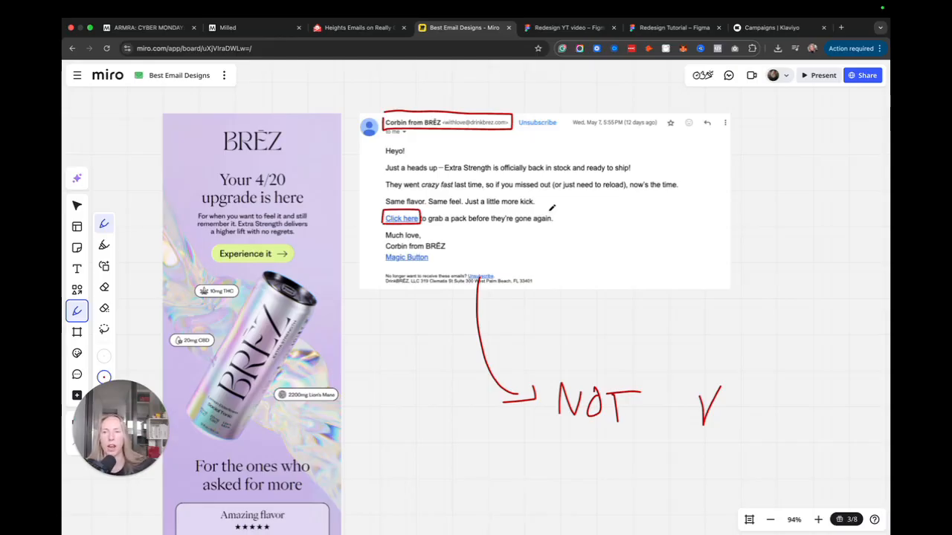
Examine the two Eight Sleep emails, from the "Unlock deeper sleep, every night" hero to the footer alongside the Pod 5 design
{"action": "scroll", "coordinate": [551, 208], "scroll_direction": "down", "scroll_amount": 5}
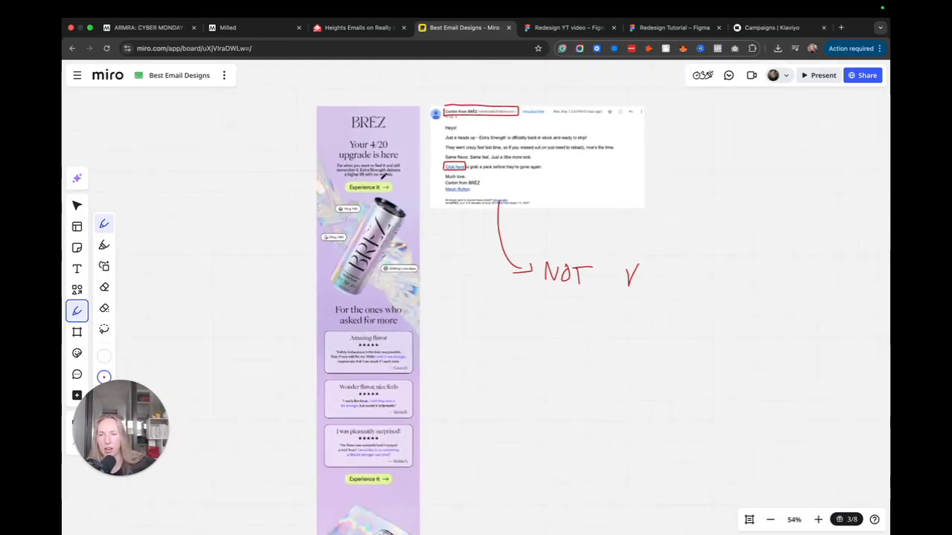
{"action": "key", "text": "v"}
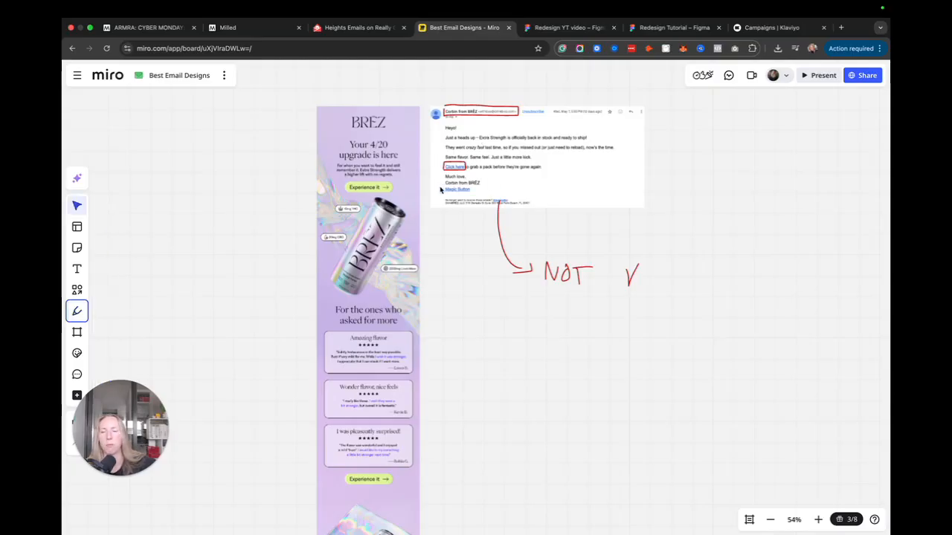
{"action": "scroll", "coordinate": [443, 191], "scroll_direction": "down", "scroll_amount": 1}
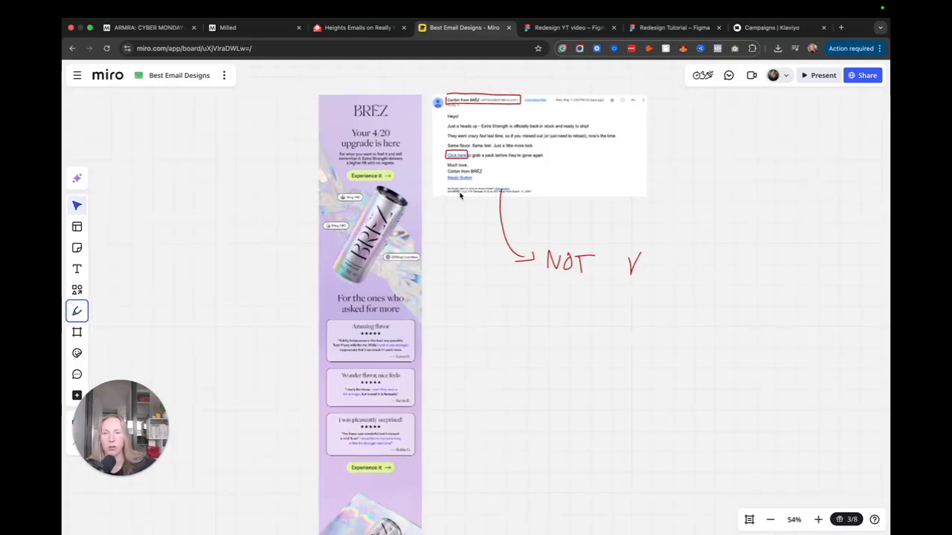
{"action": "scroll", "coordinate": [464, 196], "scroll_direction": "right", "scroll_amount": 10}
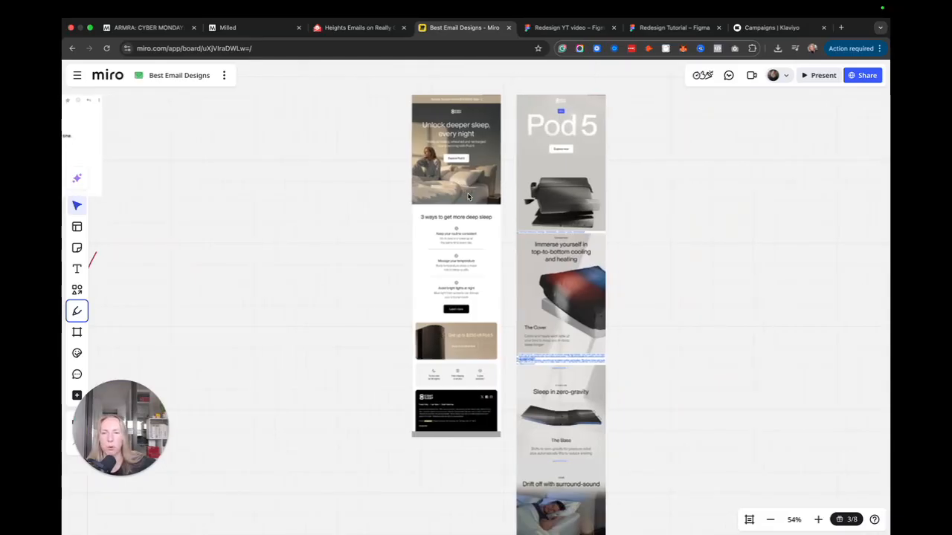
{"action": "scroll", "coordinate": [459, 138], "scroll_direction": "up", "scroll_amount": 3}
{"action": "scroll", "coordinate": [460, 138], "scroll_direction": "up", "scroll_amount": 5}
{"action": "scroll", "coordinate": [465, 141], "scroll_direction": "down", "scroll_amount": 3}
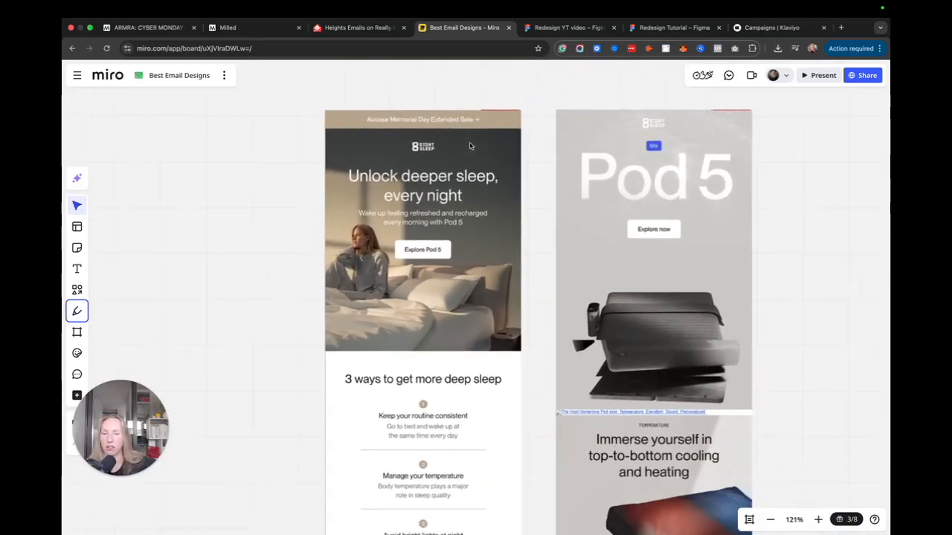
{"action": "scroll", "coordinate": [470, 146], "scroll_direction": "right", "scroll_amount": 1}
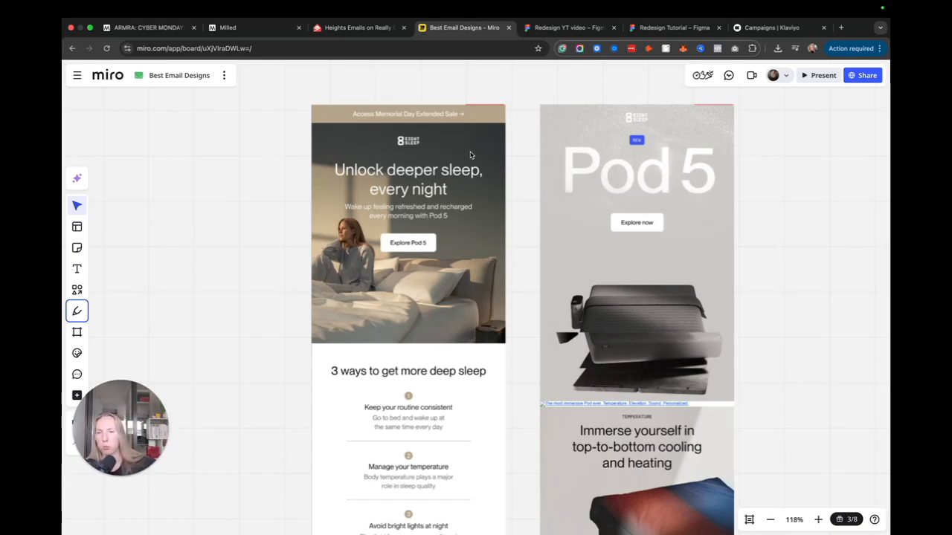
{"action": "scroll", "coordinate": [476, 159], "scroll_direction": "down", "scroll_amount": 2}
{"action": "scroll", "coordinate": [491, 238], "scroll_direction": "down", "scroll_amount": 5}
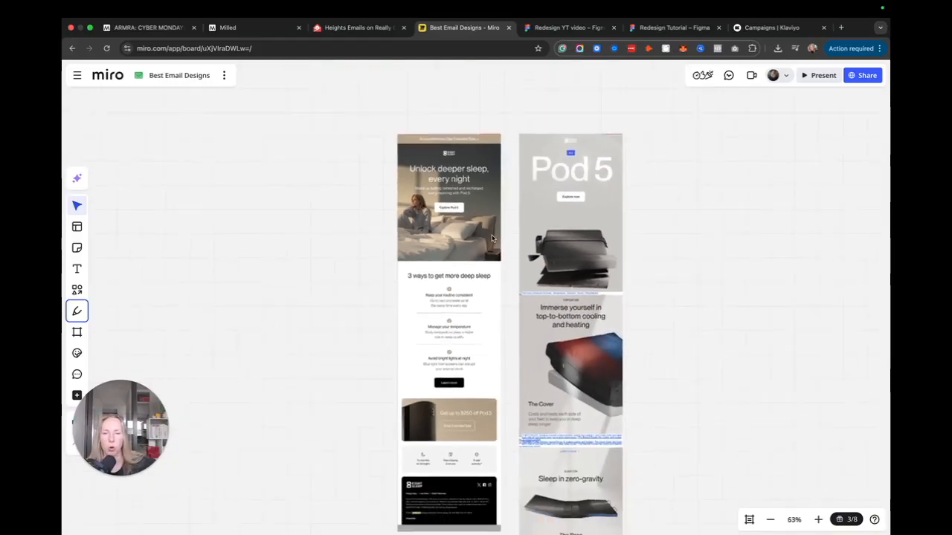
{"action": "scroll", "coordinate": [492, 238], "scroll_direction": "down", "scroll_amount": 2}
{"action": "scroll", "coordinate": [492, 238], "scroll_direction": "up", "scroll_amount": 1}
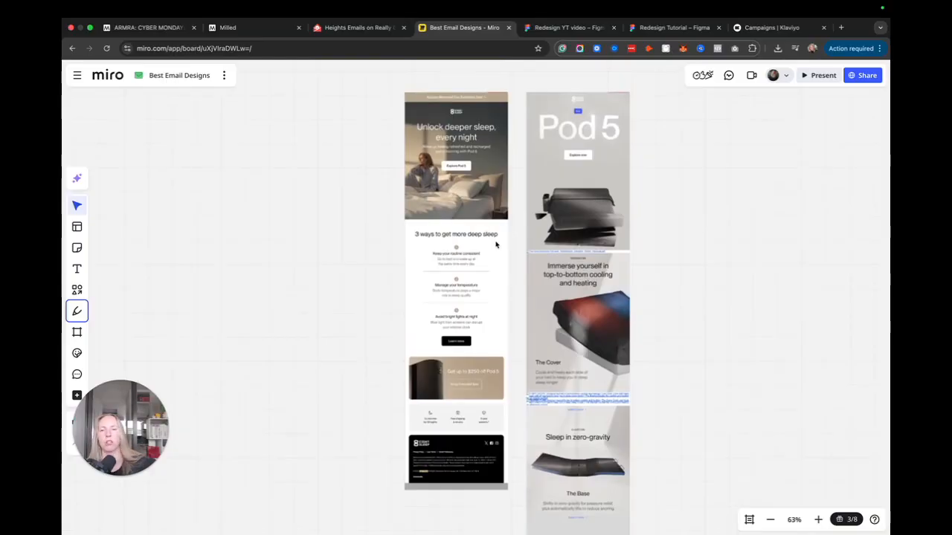
{"action": "scroll", "coordinate": [497, 242], "scroll_direction": "down", "scroll_amount": 1}
{"action": "scroll", "coordinate": [496, 241], "scroll_direction": "up", "scroll_amount": 3}
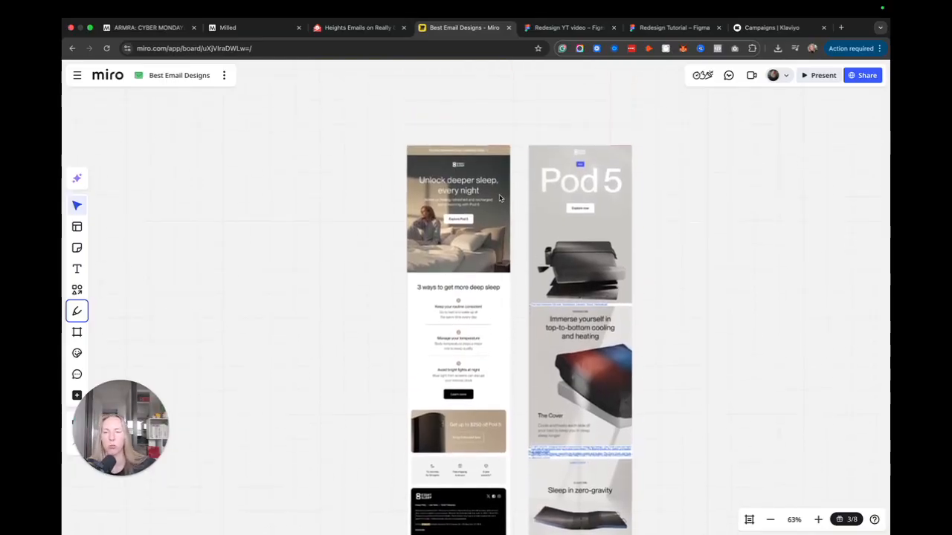
{"action": "scroll", "coordinate": [499, 198], "scroll_direction": "up", "scroll_amount": 5}
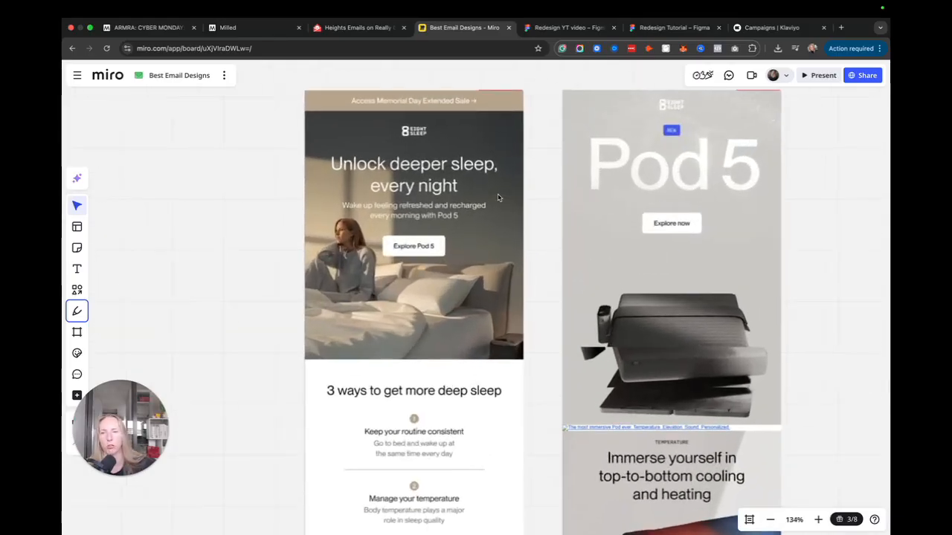
{"action": "scroll", "coordinate": [500, 197], "scroll_direction": "left", "scroll_amount": 2}
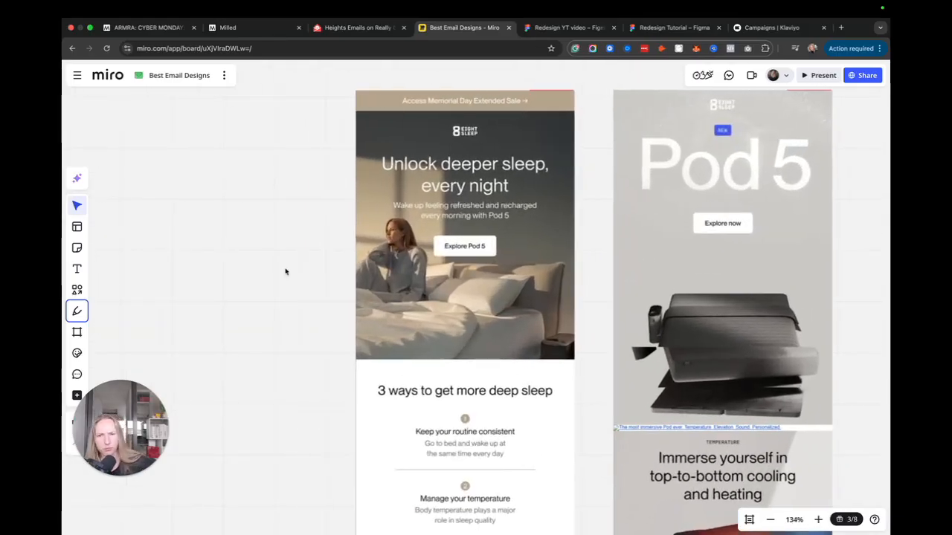
Mark the headline, supporting text and "Explore Pod 5" button in the Eight Sleep email's hero with the red pen
{"action": "left_click", "coordinate": [80, 311]}
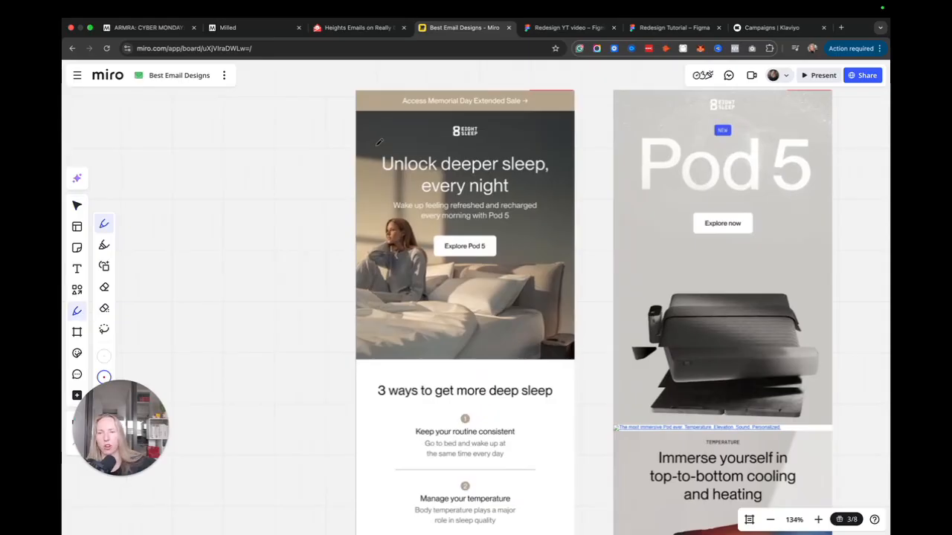
{"action": "left_click_drag", "start_coordinate": [394, 199], "coordinate": [535, 198]}
{"action": "left_click_drag", "start_coordinate": [412, 226], "coordinate": [484, 225]}
{"action": "left_click_drag", "start_coordinate": [443, 264], "coordinate": [491, 264]}
{"action": "mouse_move", "coordinate": [372, 165]}
{"action": "left_mouse_down"}
{"action": "mouse_move", "coordinate": [492, 363]}
{"action": "mouse_move", "coordinate": [573, 148]}
{"action": "mouse_move", "coordinate": [373, 152]}
{"action": "left_mouse_up"}
Undo the red pen marks drawn on the Eight Sleep email's hero section
{"action": "key", "text": "super+z"}
{"action": "key", "text": "super+z"}
{"action": "key", "text": "super+z"}
{"action": "key", "text": "super+z"}
{"action": "key", "text": "super+z"}
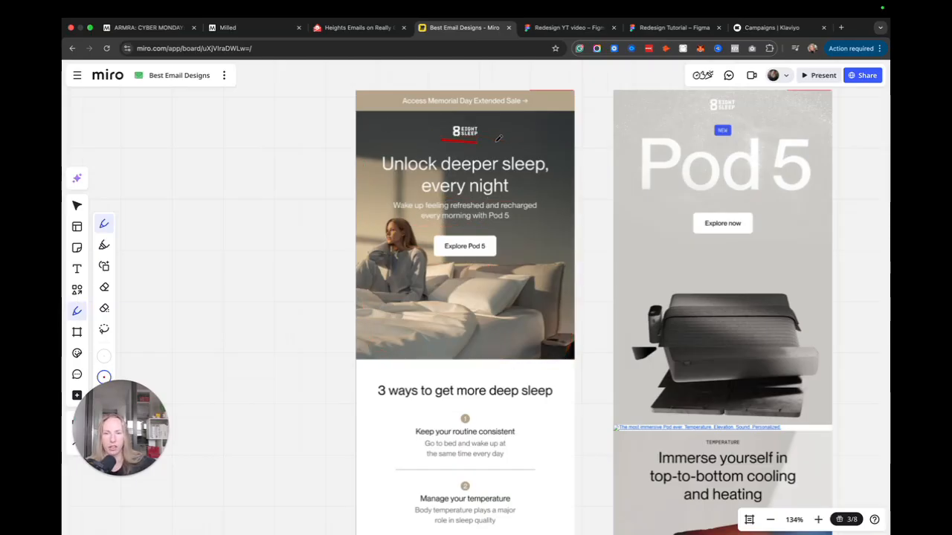
Examine the Eight Sleep email's layout from the sale banner and hero through the three deep-sleep tips to the Pod 5 offer
{"action": "scroll", "coordinate": [499, 149], "scroll_direction": "down", "scroll_amount": 1}
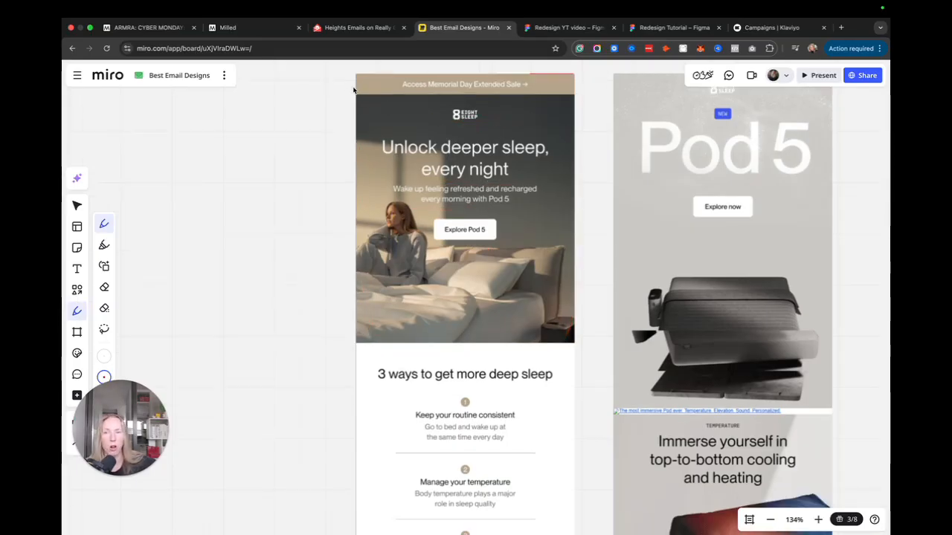
{"action": "scroll", "coordinate": [354, 92], "scroll_direction": "up", "scroll_amount": 3}
{"action": "mouse_move", "coordinate": [360, 154]}
{"action": "left_mouse_down"}
{"action": "mouse_move", "coordinate": [560, 161]}
{"action": "mouse_move", "coordinate": [568, 136]}
{"action": "mouse_move", "coordinate": [351, 134]}
{"action": "mouse_move", "coordinate": [353, 158]}
{"action": "left_mouse_up"}
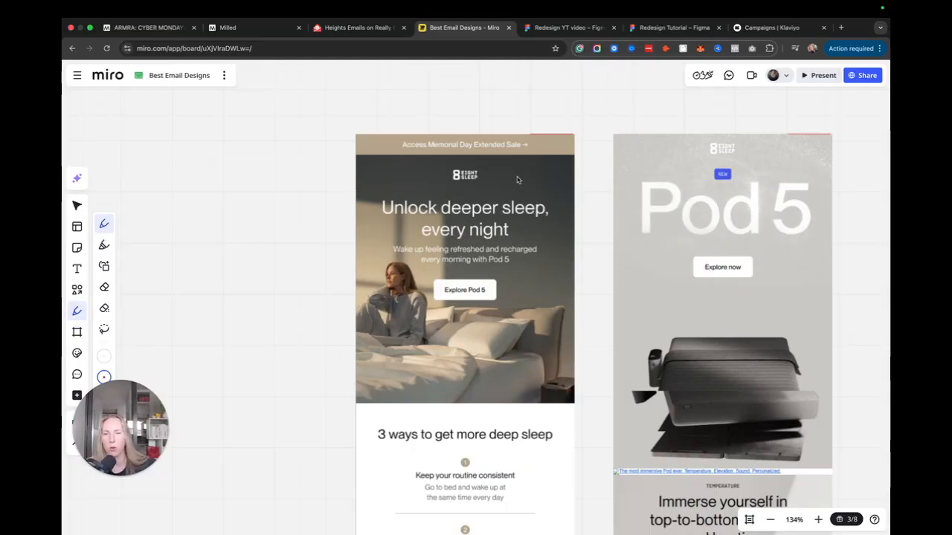
{"action": "scroll", "coordinate": [520, 190], "scroll_direction": "down", "scroll_amount": 10}
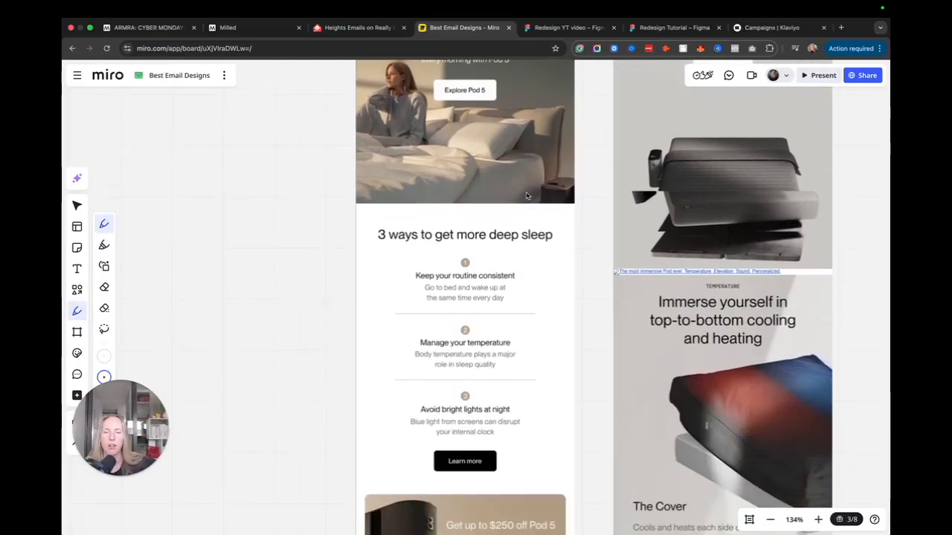
{"action": "scroll", "coordinate": [530, 203], "scroll_direction": "up", "scroll_amount": 2}
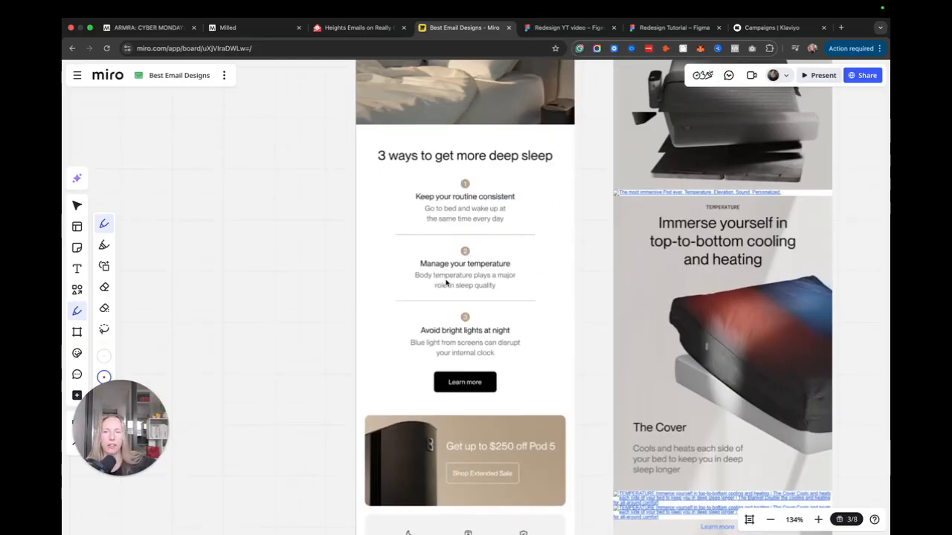
{"action": "scroll", "coordinate": [449, 284], "scroll_direction": "up", "scroll_amount": 1}
{"action": "scroll", "coordinate": [448, 284], "scroll_direction": "up", "scroll_amount": 1}
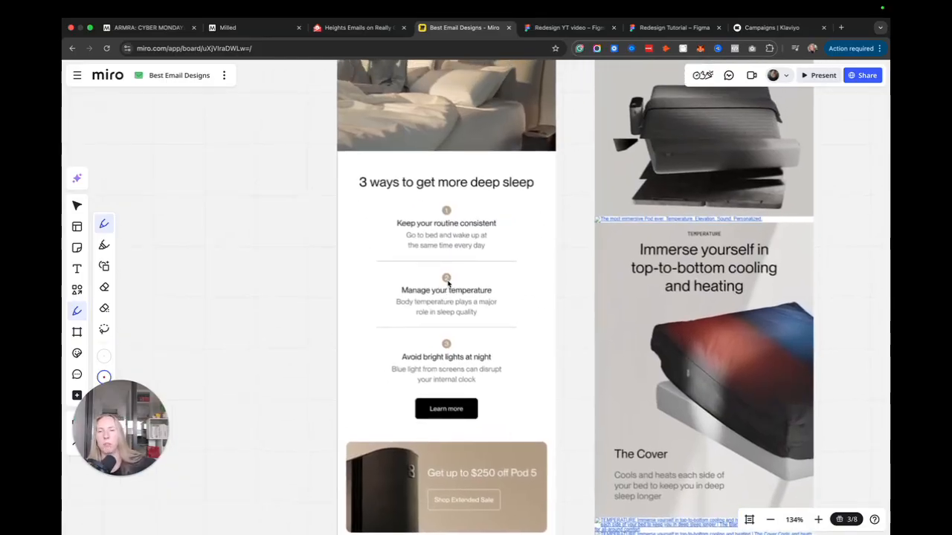
{"action": "scroll", "coordinate": [448, 284], "scroll_direction": "up", "scroll_amount": 3}
{"action": "scroll", "coordinate": [448, 284], "scroll_direction": "down", "scroll_amount": 5}
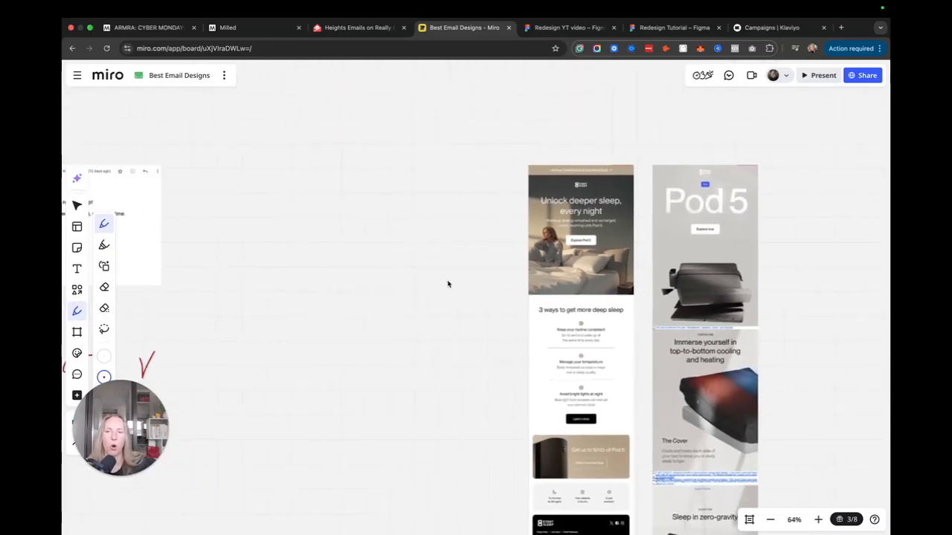
Add a text note beside the Pod 5 email with the lines "Sales / promo emails" and "Educational"
{"action": "key", "text": "v"}
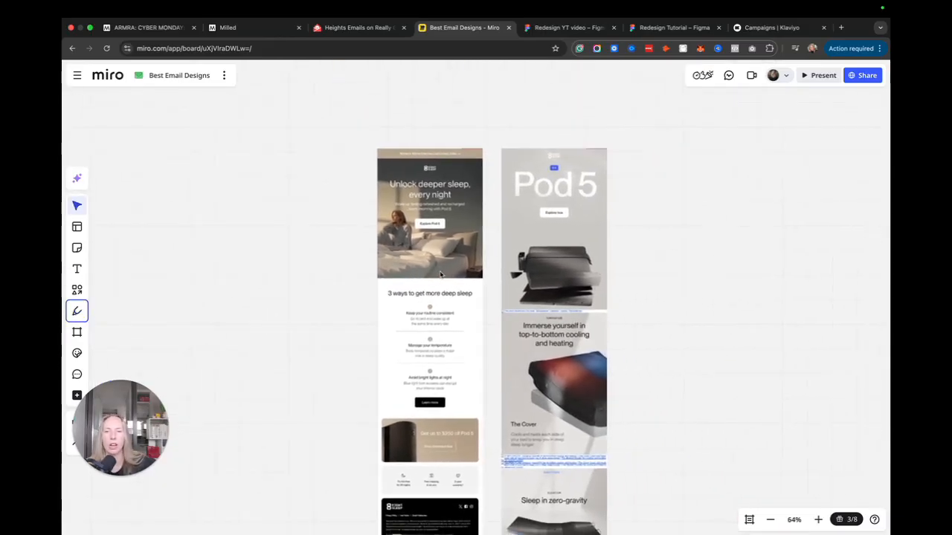
{"action": "key", "text": "t"}
{"action": "scroll", "coordinate": [650, 186], "scroll_direction": "right", "scroll_amount": 3}
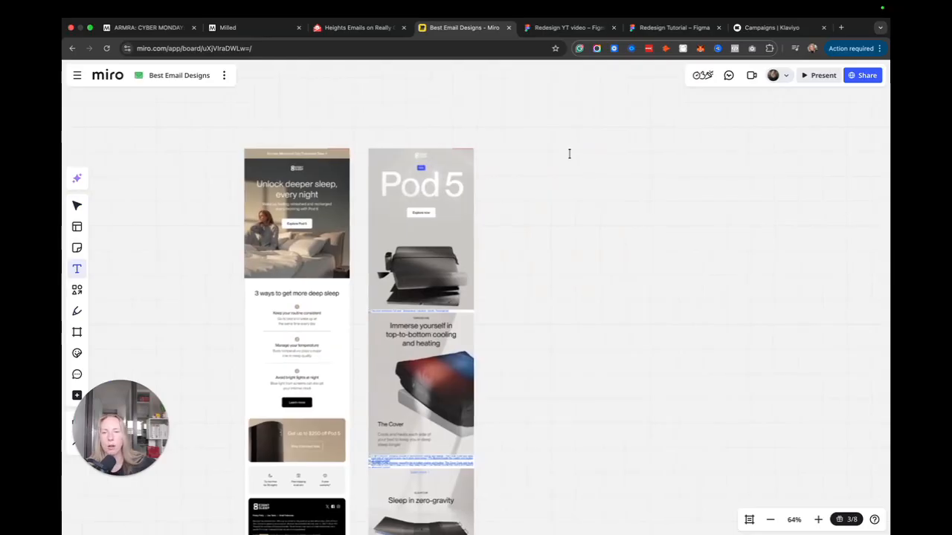
{"action": "scroll", "coordinate": [287, 266], "scroll_direction": "up", "scroll_amount": 3}
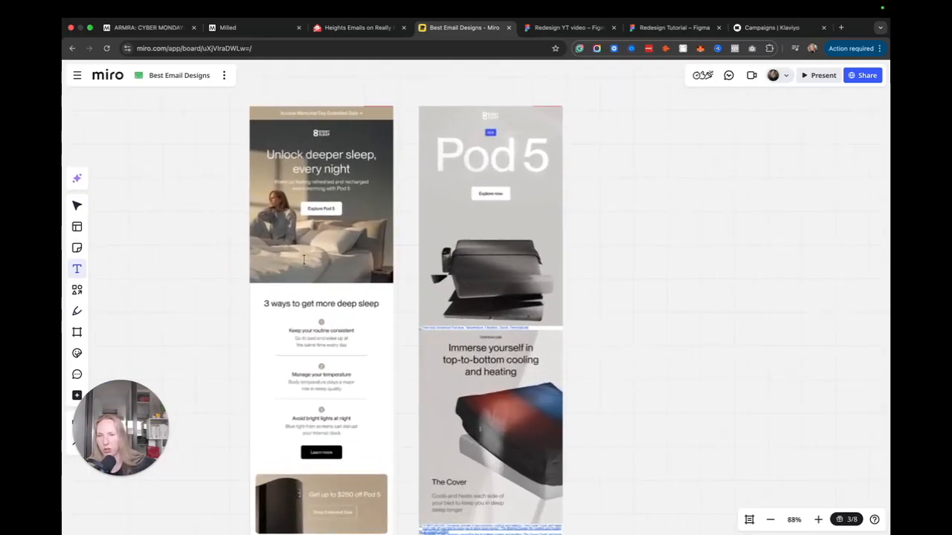
{"action": "scroll", "coordinate": [605, 144], "scroll_direction": "up", "scroll_amount": 3}
{"action": "left_click", "coordinate": [620, 133]}
{"action": "type", "text": "Sales"}
{"action": "key", "text": "BackSpace"}
{"action": "type", "text": "s / pro"}
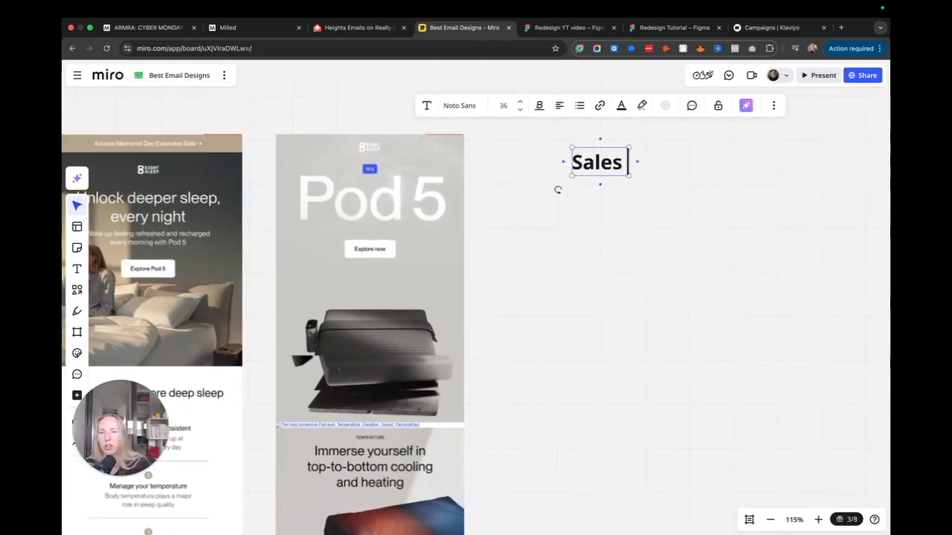
{"action": "type", "text": "emails"}
{"action": "key", "text": "Return"}
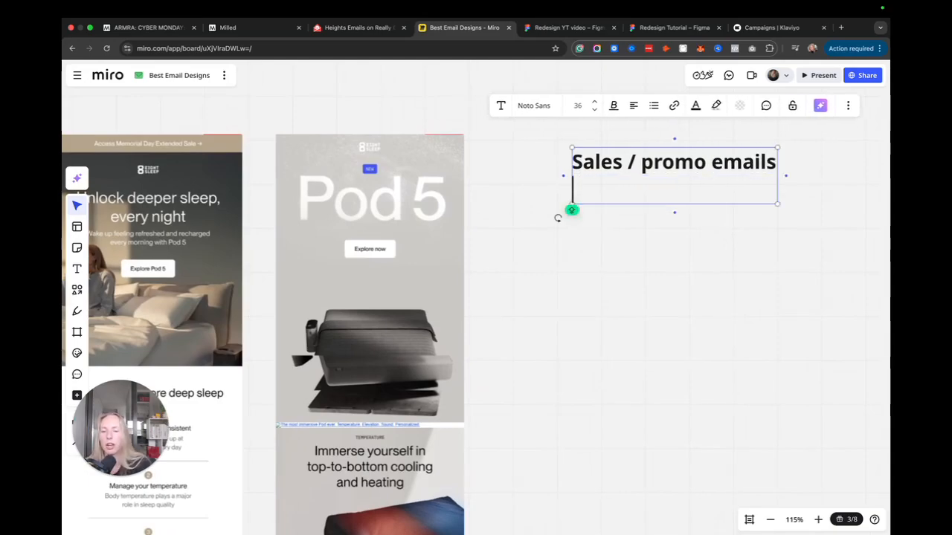
{"action": "type", "text": "Educational"}
{"action": "key", "text": "Return"}
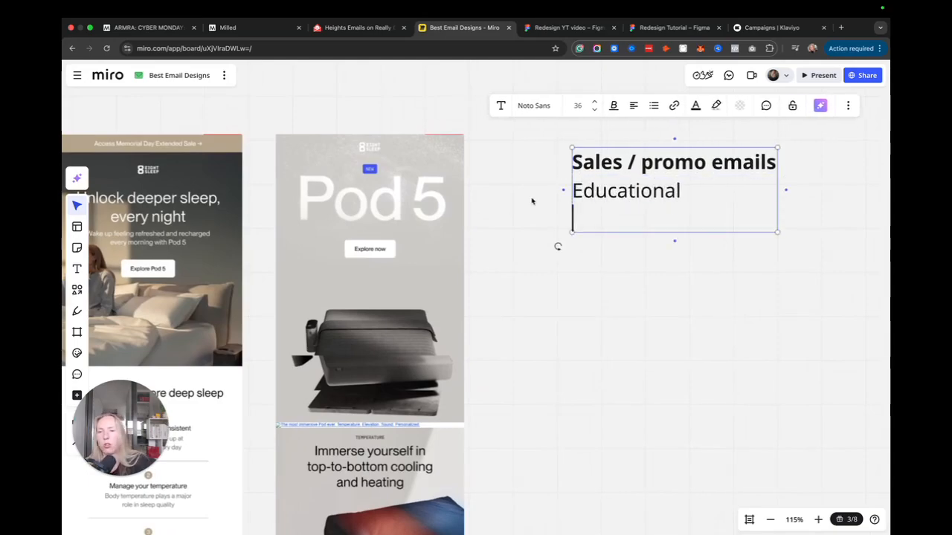
Add the line "Personalized emails (text only)" to the email-types note and widen the text box to fit it on one line
{"action": "scroll", "coordinate": [290, 311], "scroll_direction": "left", "scroll_amount": 5}
{"action": "scroll", "coordinate": [289, 310], "scroll_direction": "down", "scroll_amount": 3}
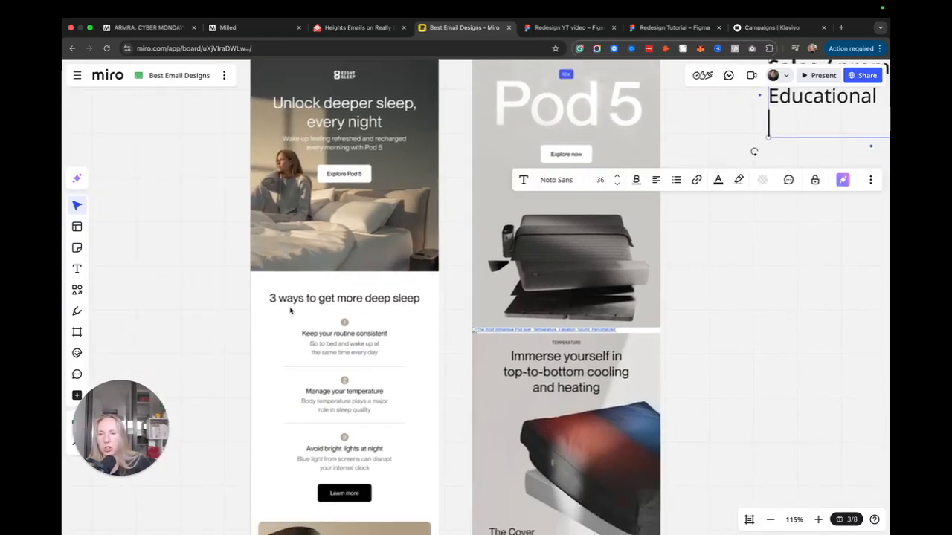
{"action": "scroll", "coordinate": [290, 311], "scroll_direction": "up", "scroll_amount": 3}
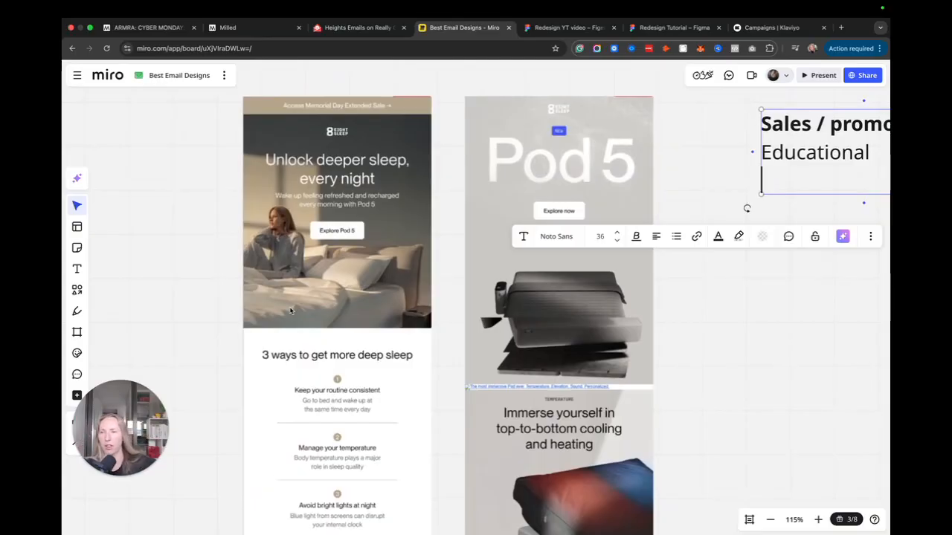
{"action": "scroll", "coordinate": [291, 310], "scroll_direction": "down", "scroll_amount": 3}
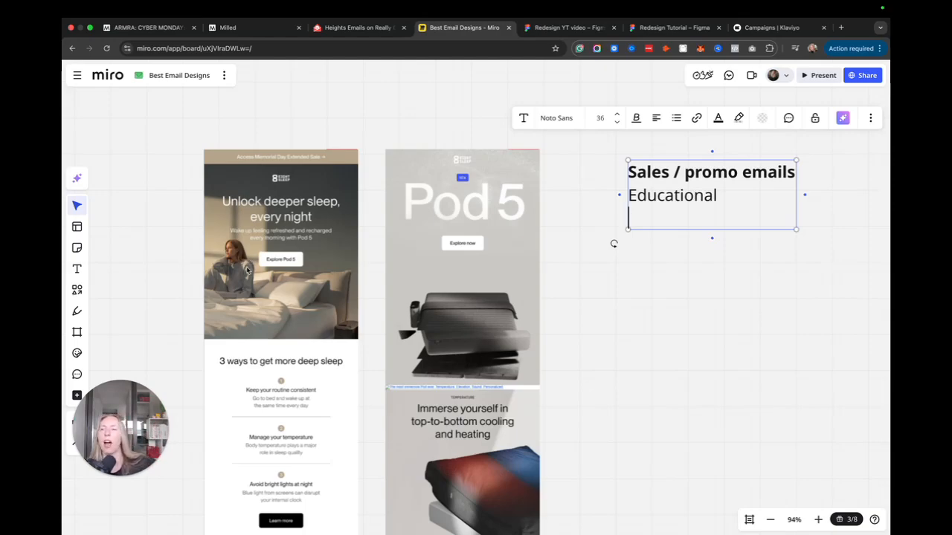
{"action": "scroll", "coordinate": [255, 278], "scroll_direction": "right", "scroll_amount": 3}
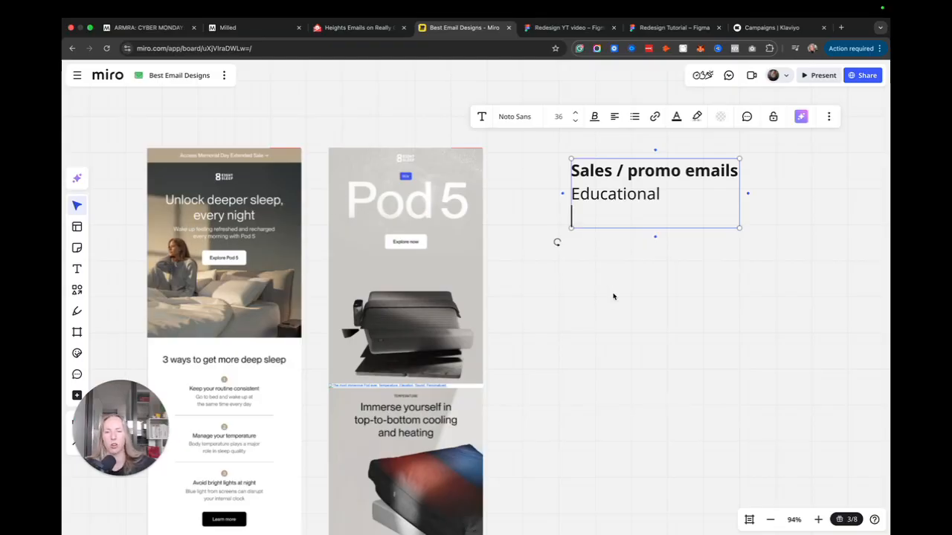
{"action": "type", "text": "Personalizeds e"}
{"action": "key", "text": "BackSpace"}
{"action": "key", "text": "BackSpace"}
{"action": "key", "text": "BackSpace"}
{"action": "type", "text": "emails (t"}
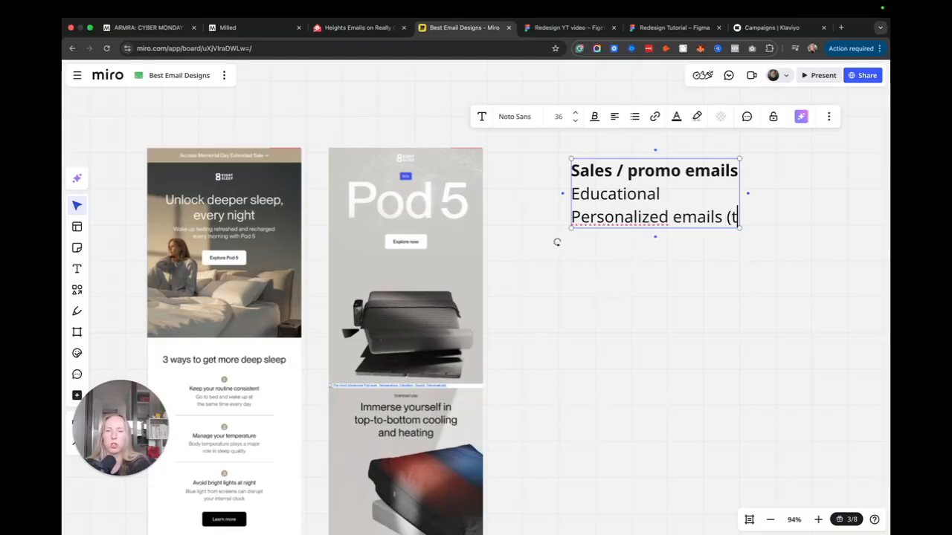
{"action": "type", "text": "ext only)"}
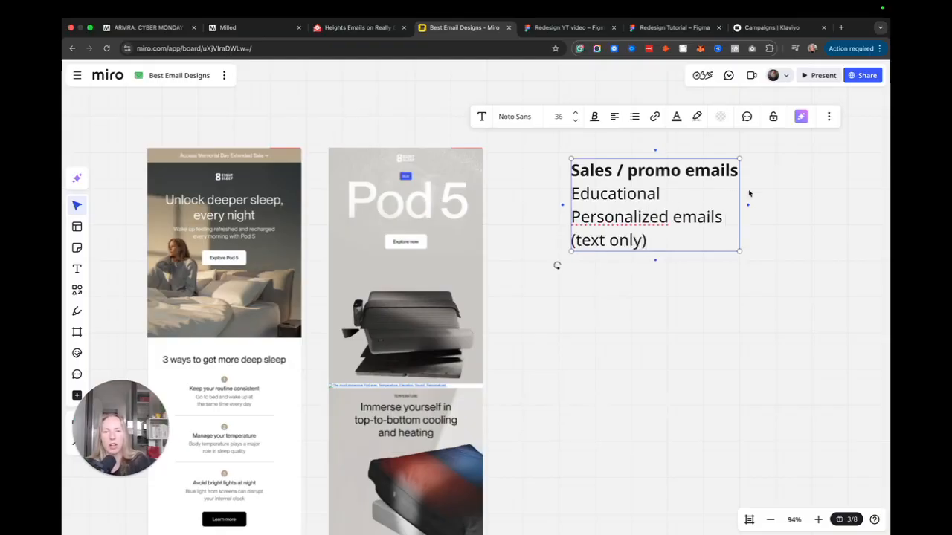
{"action": "left_click_drag", "start_coordinate": [739, 193], "coordinate": [829, 195]}
Add the lines "Blog based emails", "Upsell/ cross sell" and "Cultural emails" to the end of the email-types note
{"action": "key", "text": "Return"}
{"action": "type", "text": "Blog based em"}
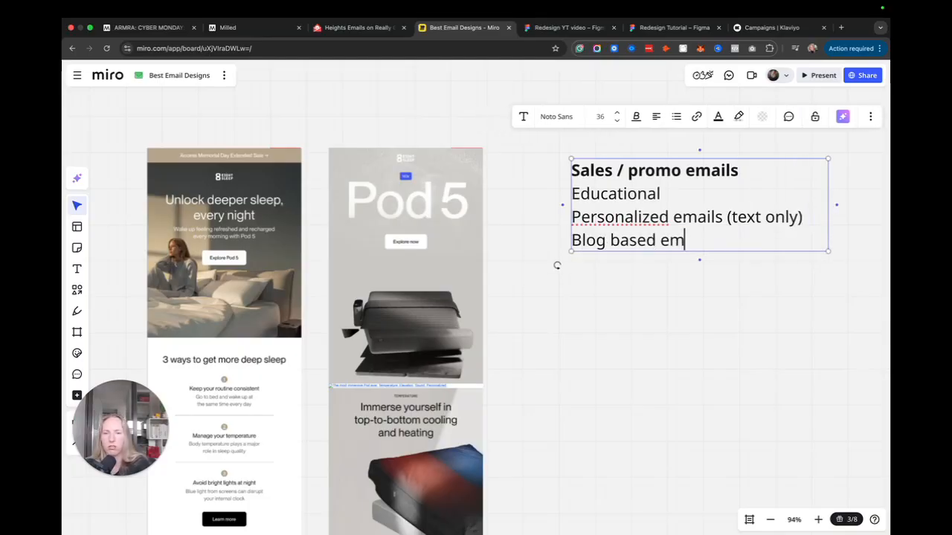
{"action": "type", "text": "ails"}
{"action": "key", "text": "Return"}
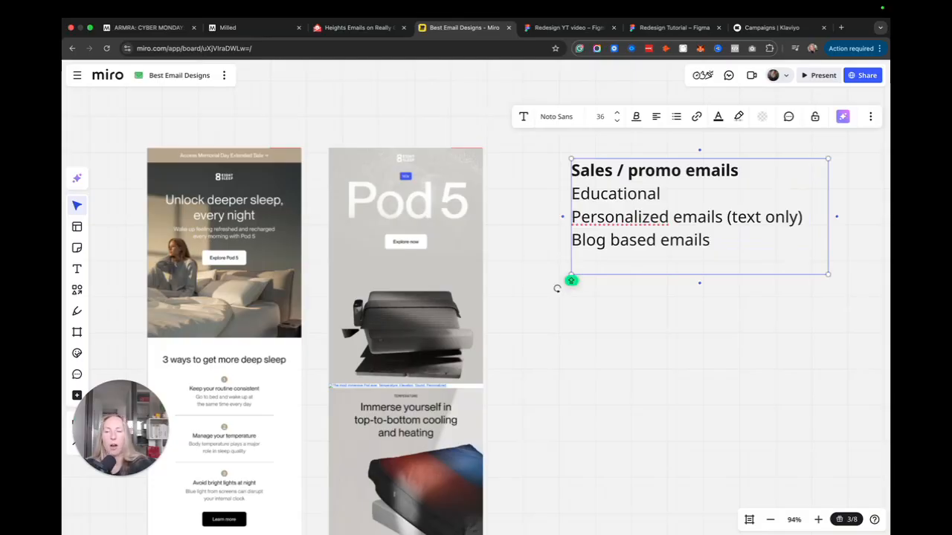
{"action": "type", "text": "Upsell/ cross sell"}
{"action": "key", "text": "Return"}
{"action": "type", "text": "Cultural emails"}
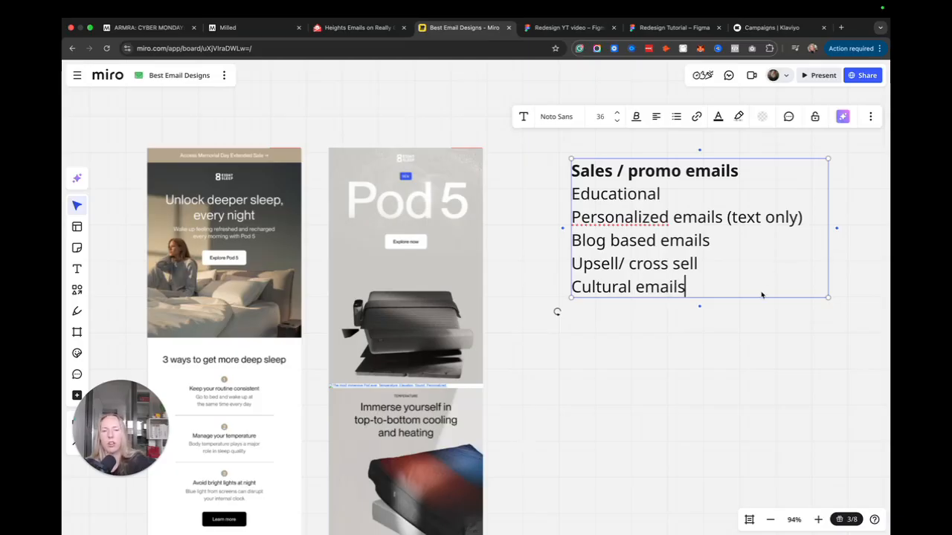
{"action": "left_click", "coordinate": [699, 364]}
Examine the ARMRA "Flavor With Favor" and "Arctic Chai" emails placed beyond the email-types note on the board
{"action": "scroll", "coordinate": [699, 364], "scroll_direction": "down", "scroll_amount": 5}
{"action": "scroll", "coordinate": [698, 362], "scroll_direction": "up", "scroll_amount": 3}
{"action": "scroll", "coordinate": [649, 368], "scroll_direction": "down", "scroll_amount": 2}
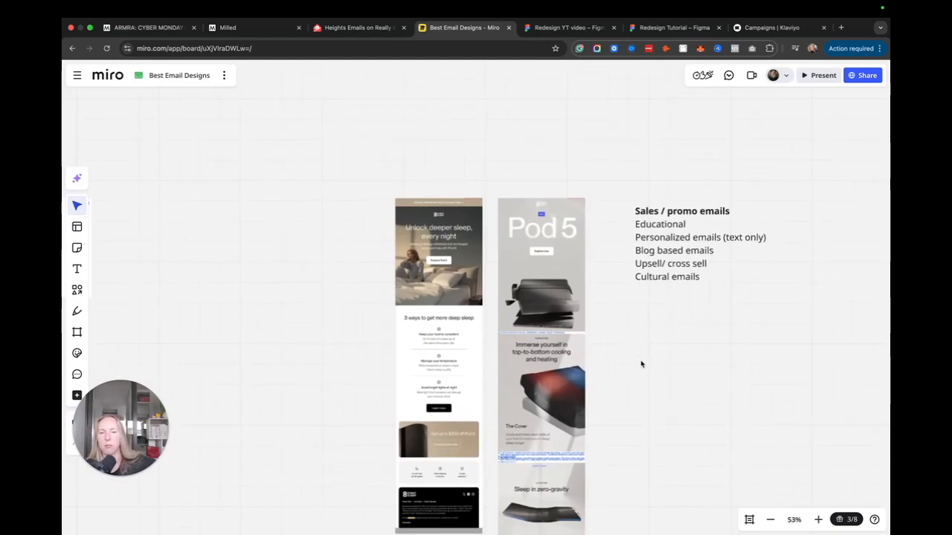
{"action": "scroll", "coordinate": [640, 364], "scroll_direction": "right", "scroll_amount": 10}
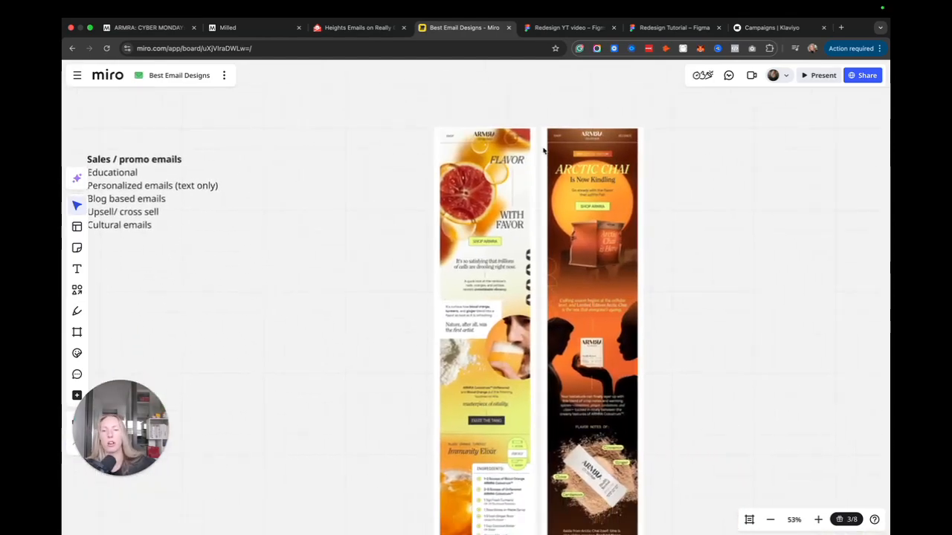
{"action": "scroll", "coordinate": [534, 146], "scroll_direction": "up", "scroll_amount": 5}
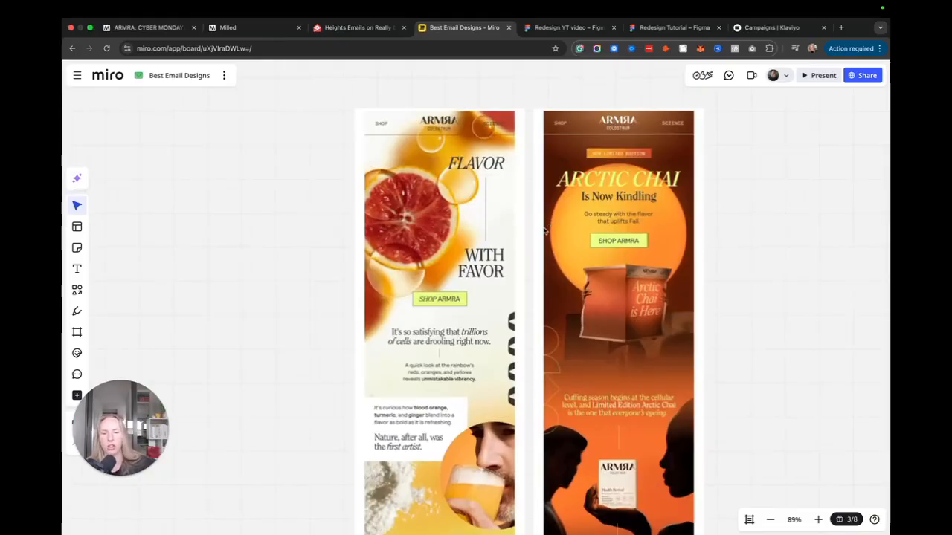
{"action": "scroll", "coordinate": [599, 253], "scroll_direction": "down", "scroll_amount": 2}
{"action": "scroll", "coordinate": [543, 115], "scroll_direction": "down", "scroll_amount": 3}
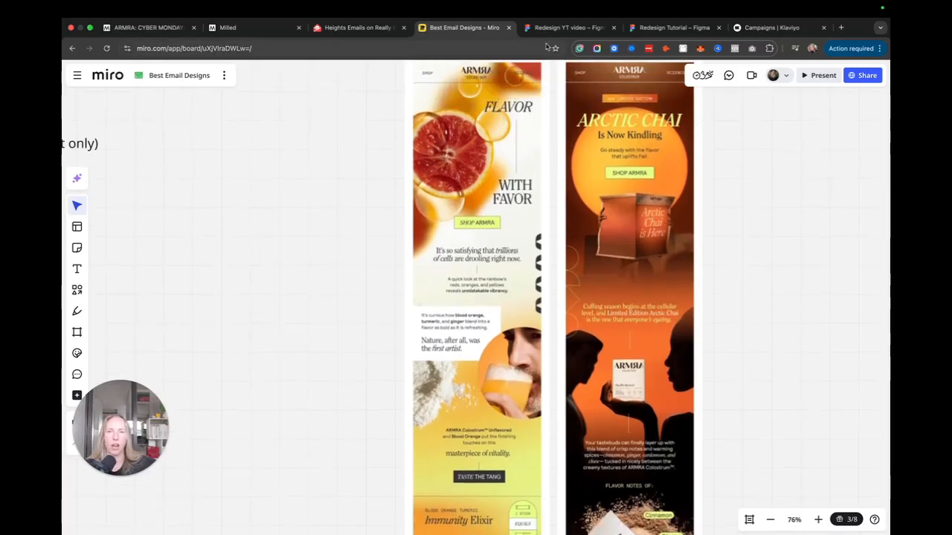
Switch to the Redesign YT video file in Figma and find the original New Balance email beside its redesign
{"action": "left_click", "coordinate": [551, 30]}
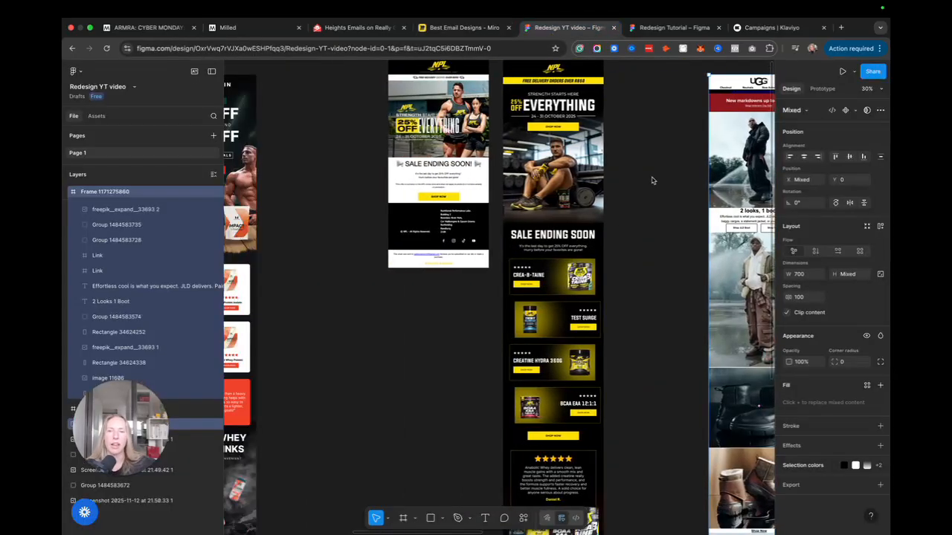
{"action": "left_click", "coordinate": [652, 182]}
{"action": "scroll", "coordinate": [652, 181], "scroll_direction": "left", "scroll_amount": 4}
{"action": "scroll", "coordinate": [648, 208], "scroll_direction": "left", "scroll_amount": 1}
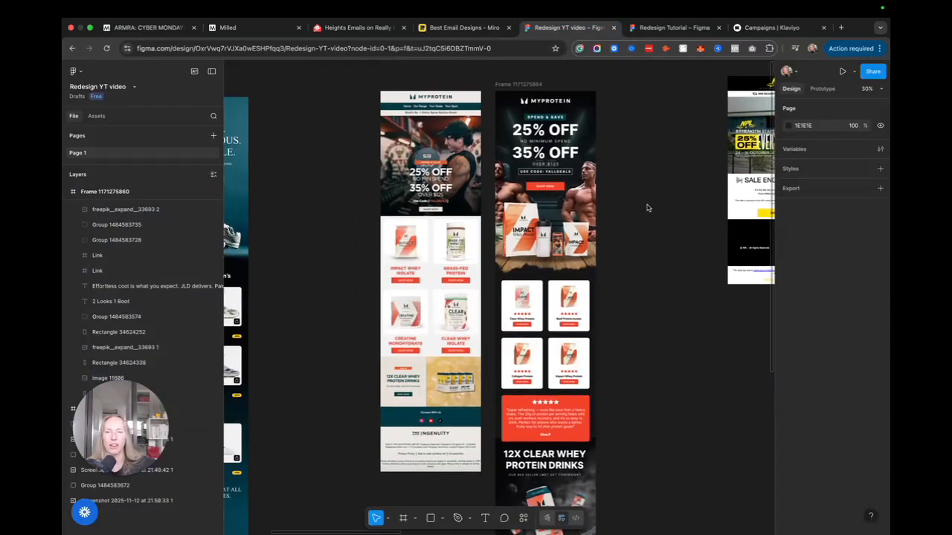
{"action": "scroll", "coordinate": [647, 208], "scroll_direction": "left", "scroll_amount": 10}
{"action": "scroll", "coordinate": [562, 206], "scroll_direction": "right", "scroll_amount": 2}
{"action": "scroll", "coordinate": [563, 206], "scroll_direction": "up", "scroll_amount": 6}
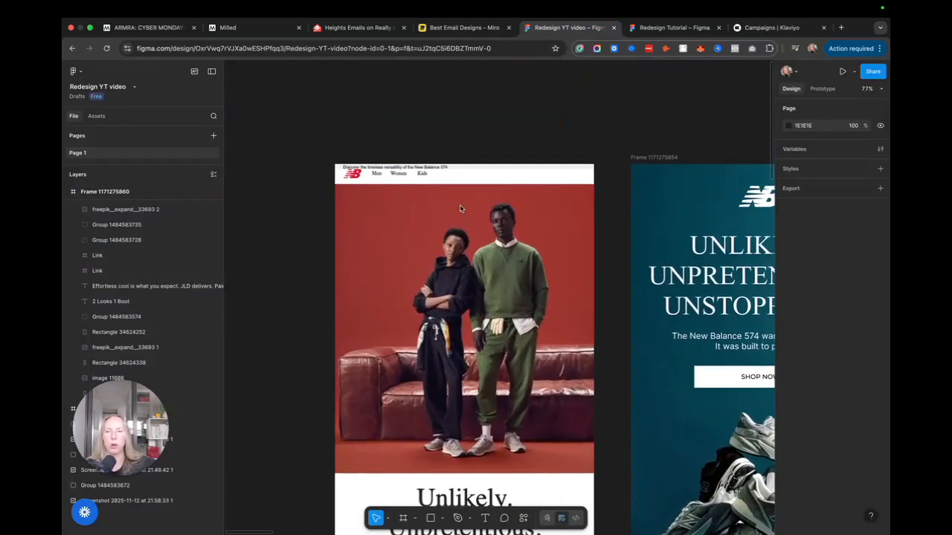
Examine the original New Balance email from the red hero photo and headline down to the shoe images and store footer
{"action": "scroll", "coordinate": [463, 211], "scroll_direction": "down", "scroll_amount": 5}
{"action": "scroll", "coordinate": [466, 211], "scroll_direction": "down", "scroll_amount": 3}
{"action": "scroll", "coordinate": [466, 211], "scroll_direction": "up", "scroll_amount": 5}
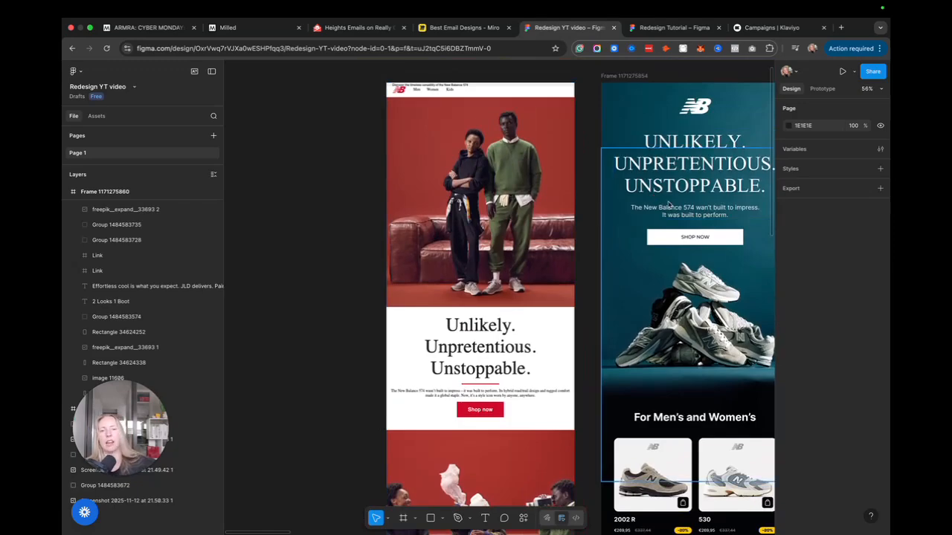
{"action": "scroll", "coordinate": [485, 251], "scroll_direction": "up", "scroll_amount": 2}
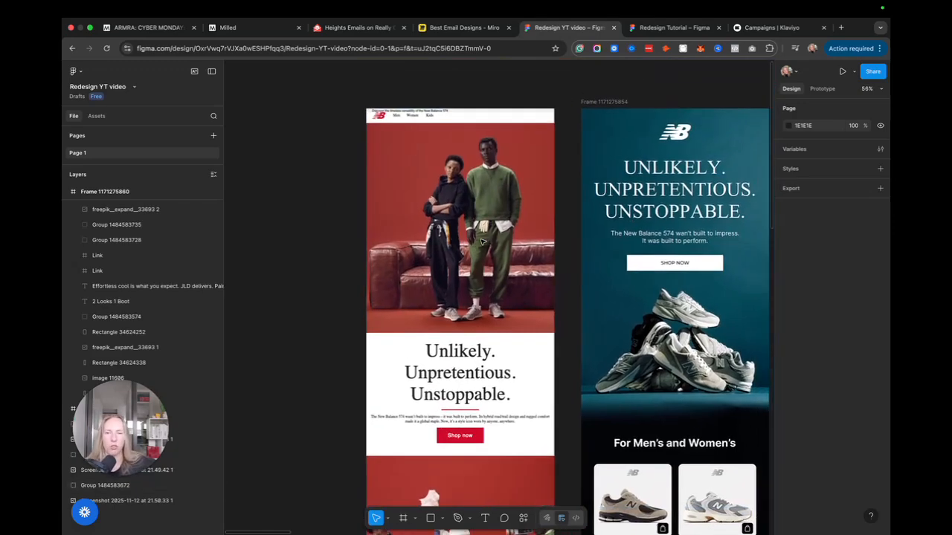
{"action": "scroll", "coordinate": [484, 251], "scroll_direction": "up", "scroll_amount": 1}
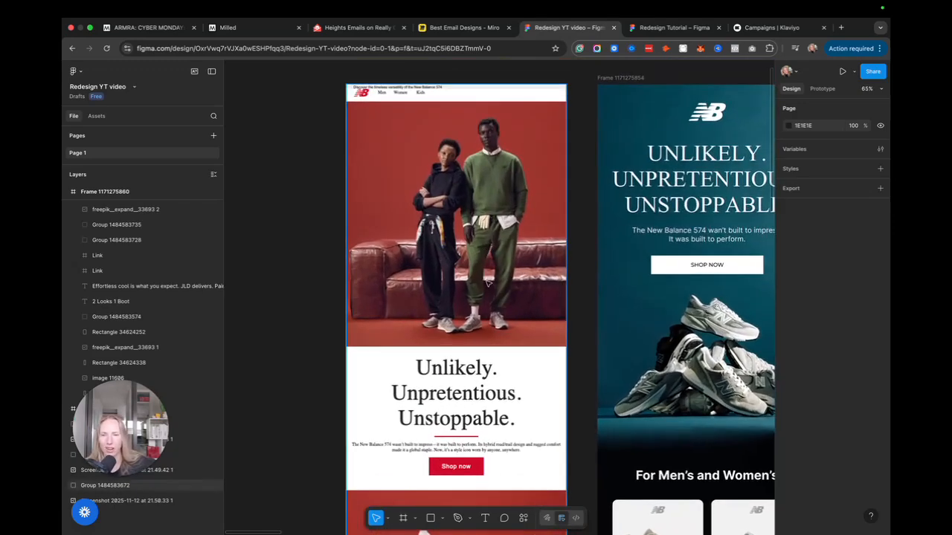
{"action": "scroll", "coordinate": [466, 238], "scroll_direction": "down", "scroll_amount": 10}
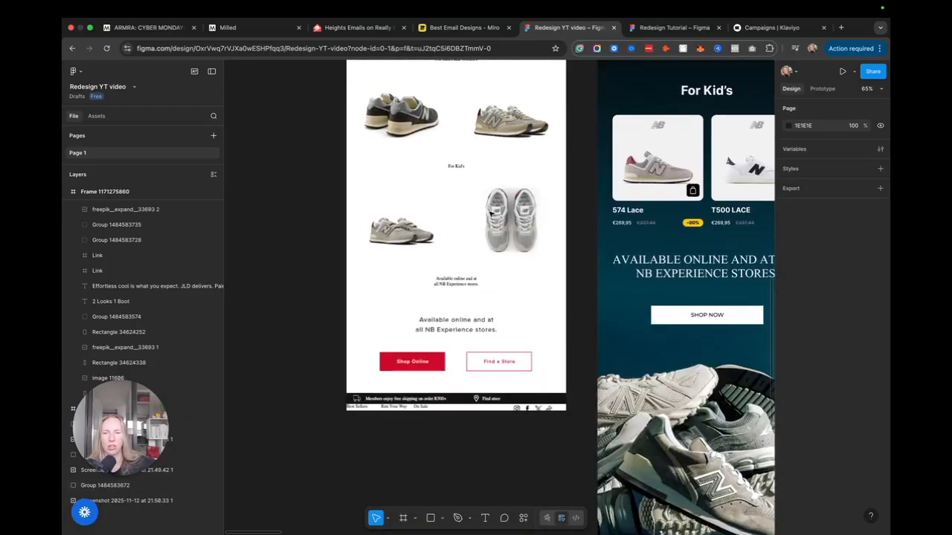
{"action": "scroll", "coordinate": [491, 213], "scroll_direction": "up", "scroll_amount": 12}
{"action": "scroll", "coordinate": [491, 213], "scroll_direction": "down", "scroll_amount": 3}
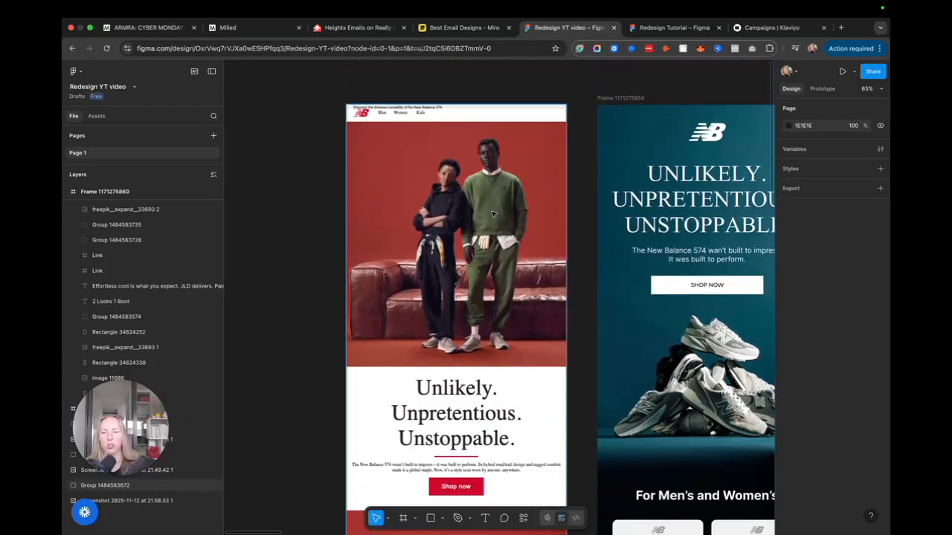
{"action": "scroll", "coordinate": [490, 213], "scroll_direction": "down", "scroll_amount": 3}
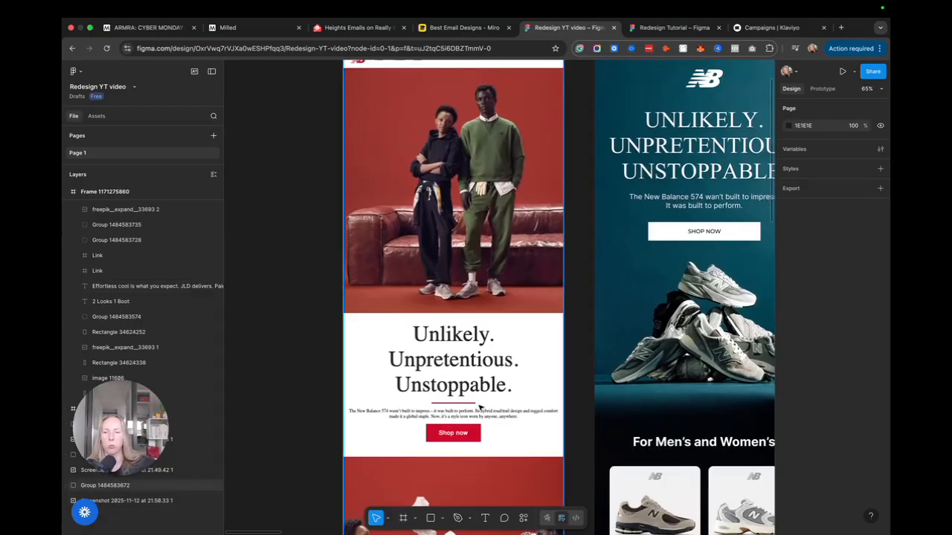
Compare the teal hero of the redesigned New Balance email with the original's red hero, headline and button placement
{"action": "scroll", "coordinate": [474, 432], "scroll_direction": "right", "scroll_amount": 8}
{"action": "scroll", "coordinate": [474, 433], "scroll_direction": "up", "scroll_amount": 3}
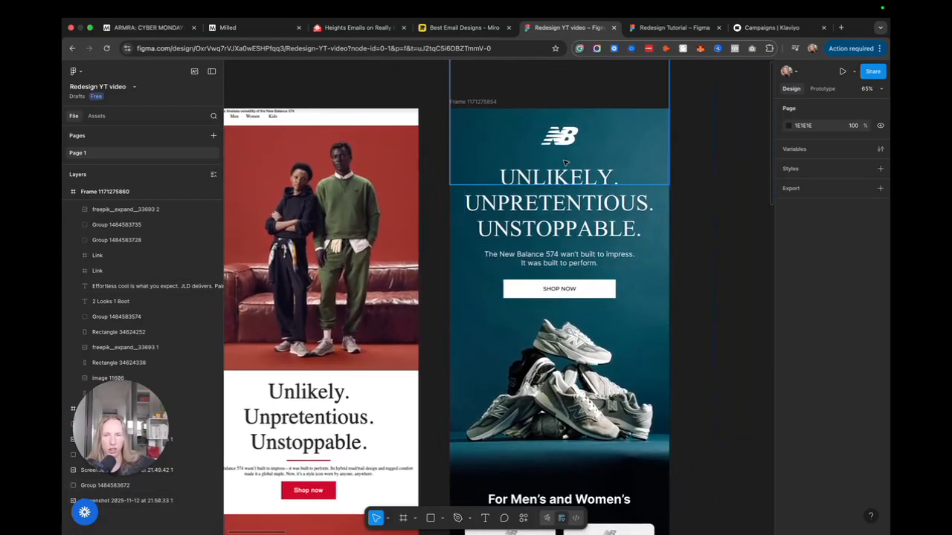
{"action": "scroll", "coordinate": [571, 268], "scroll_direction": "down", "scroll_amount": 1}
{"action": "scroll", "coordinate": [571, 268], "scroll_direction": "down", "scroll_amount": 20}
{"action": "scroll", "coordinate": [571, 268], "scroll_direction": "up", "scroll_amount": 18}
{"action": "scroll", "coordinate": [569, 264], "scroll_direction": "left", "scroll_amount": 3}
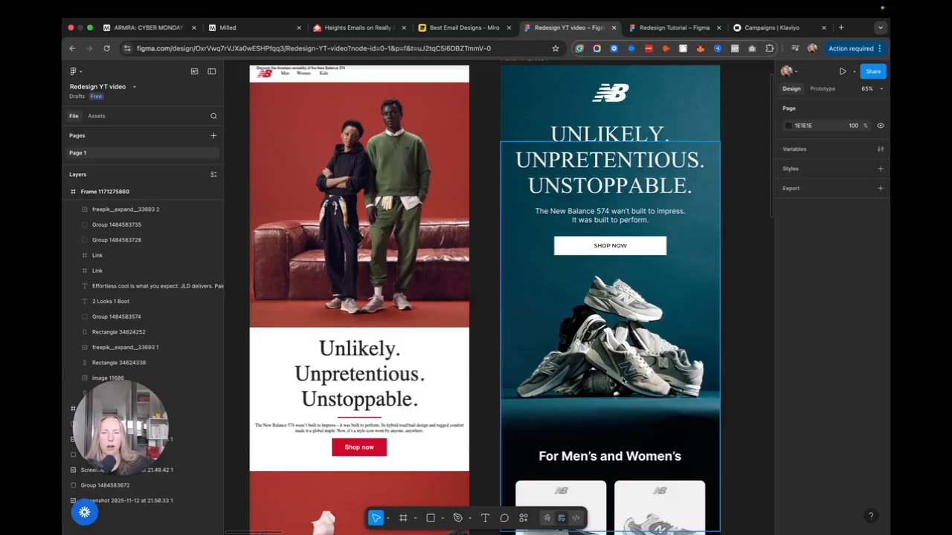
{"action": "scroll", "coordinate": [622, 381], "scroll_direction": "up", "scroll_amount": 5}
{"action": "scroll", "coordinate": [593, 318], "scroll_direction": "down", "scroll_amount": 3}
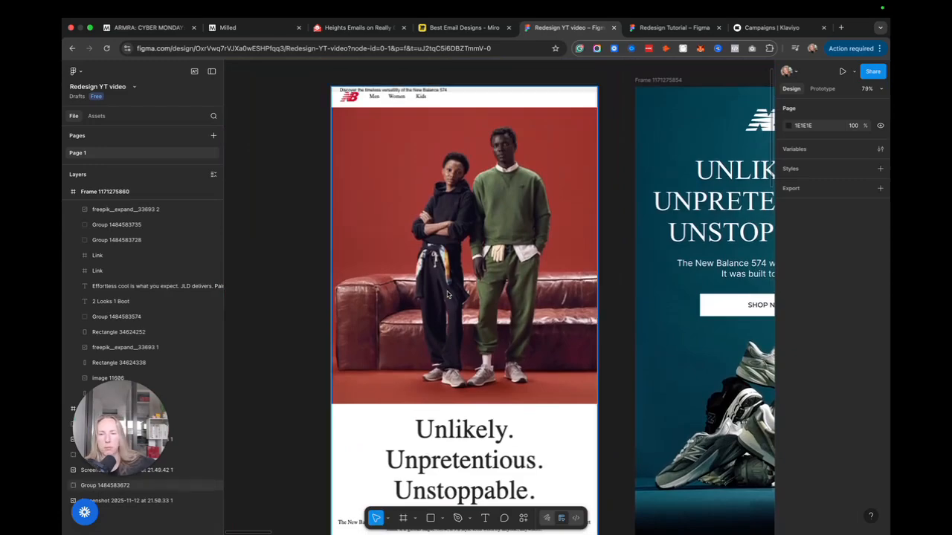
{"action": "scroll", "coordinate": [455, 298], "scroll_direction": "right", "scroll_amount": 5}
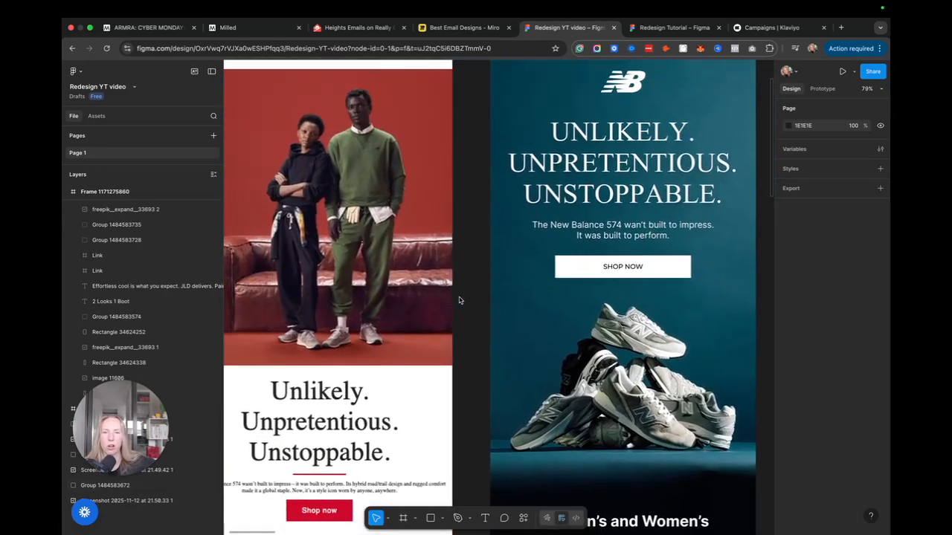
Compare the "For Men's and Women's" and "For Kid's" product sections of the original and redesigned New Balance emails
{"action": "scroll", "coordinate": [459, 301], "scroll_direction": "down", "scroll_amount": 3}
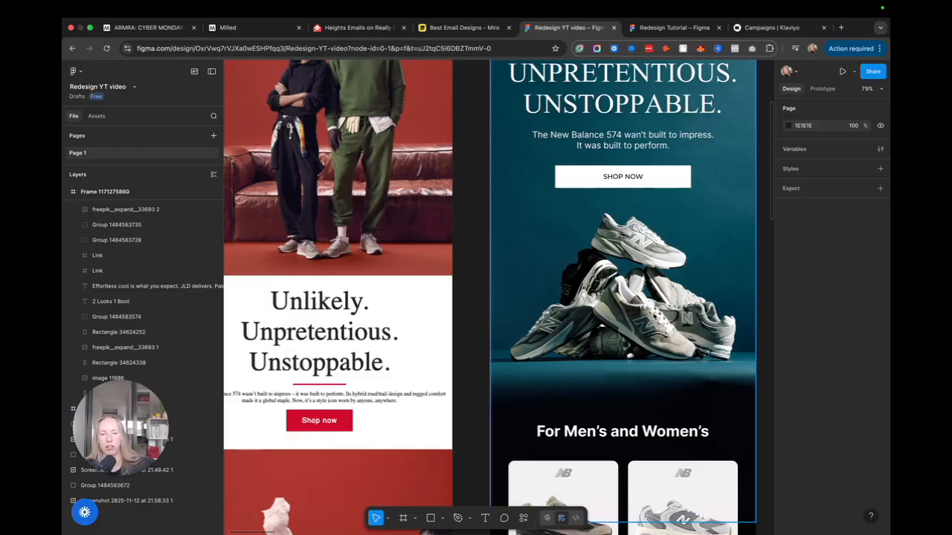
{"action": "scroll", "coordinate": [654, 317], "scroll_direction": "down", "scroll_amount": 10}
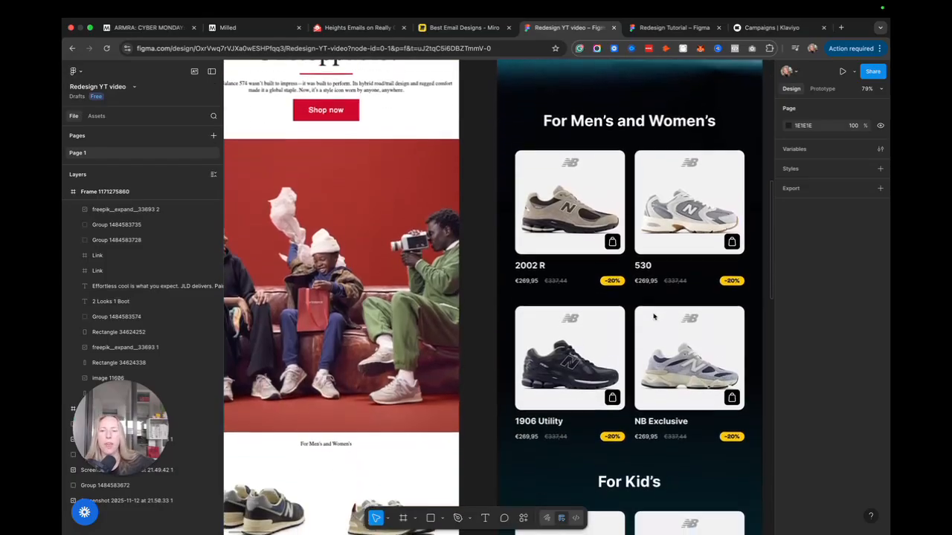
{"action": "scroll", "coordinate": [654, 316], "scroll_direction": "down", "scroll_amount": 2}
{"action": "scroll", "coordinate": [654, 316], "scroll_direction": "down", "scroll_amount": 2}
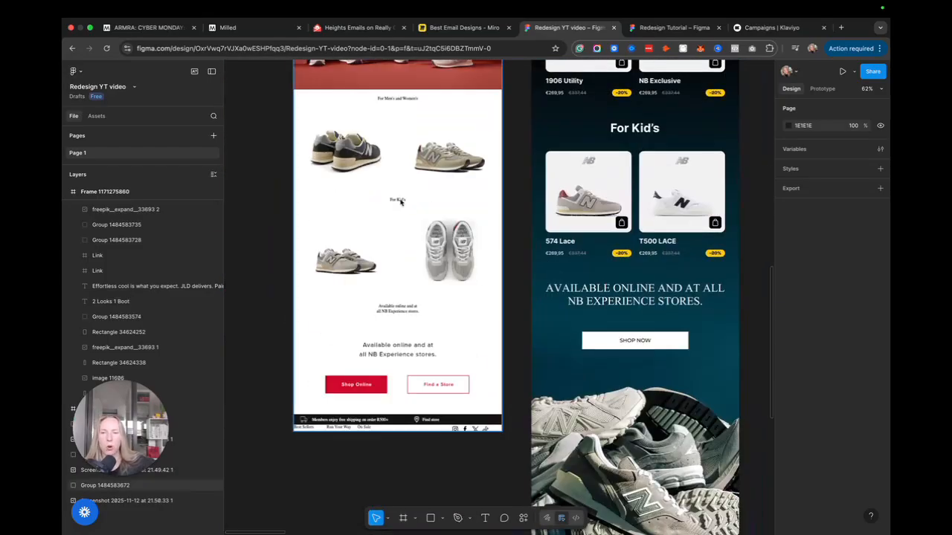
{"action": "scroll", "coordinate": [410, 214], "scroll_direction": "up", "scroll_amount": 3}
{"action": "scroll", "coordinate": [416, 227], "scroll_direction": "left", "scroll_amount": 1}
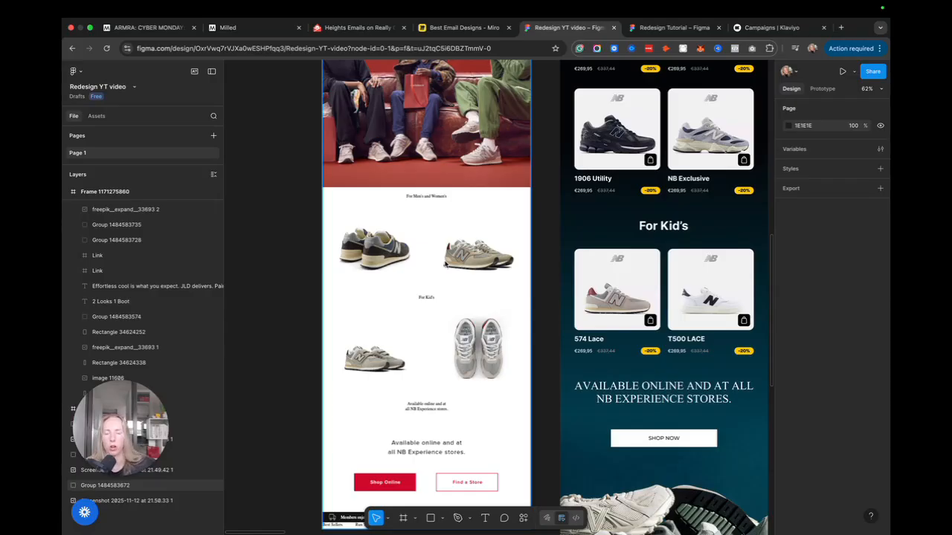
{"action": "scroll", "coordinate": [445, 263], "scroll_direction": "up", "scroll_amount": 8}
{"action": "scroll", "coordinate": [521, 297], "scroll_direction": "right", "scroll_amount": 1}
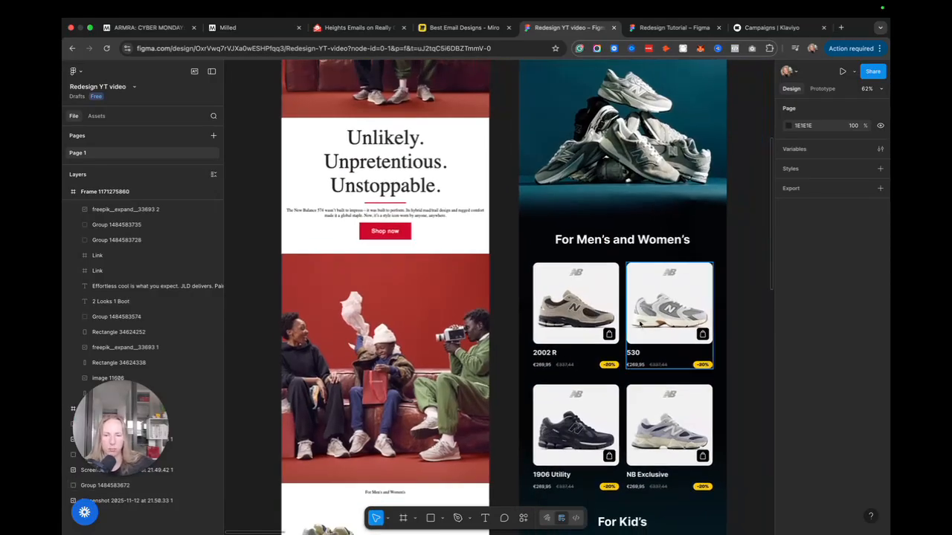
Examine the redesign's product cards, with their names, prices and discount badges, against the original's plain shoe images
{"action": "scroll", "coordinate": [639, 323], "scroll_direction": "down", "scroll_amount": 2}
{"action": "scroll", "coordinate": [640, 323], "scroll_direction": "right", "scroll_amount": 1}
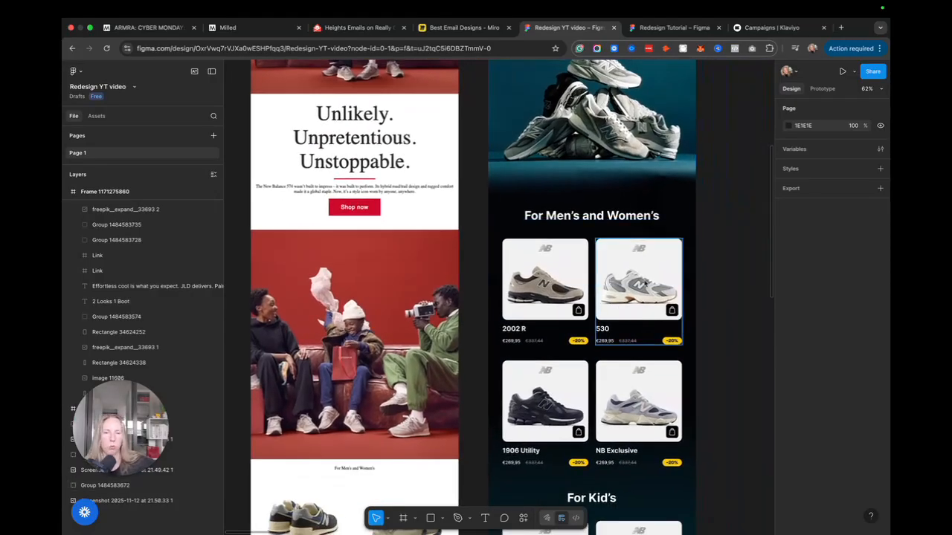
{"action": "scroll", "coordinate": [627, 296], "scroll_direction": "down", "scroll_amount": 3}
{"action": "scroll", "coordinate": [627, 296], "scroll_direction": "up", "scroll_amount": 3}
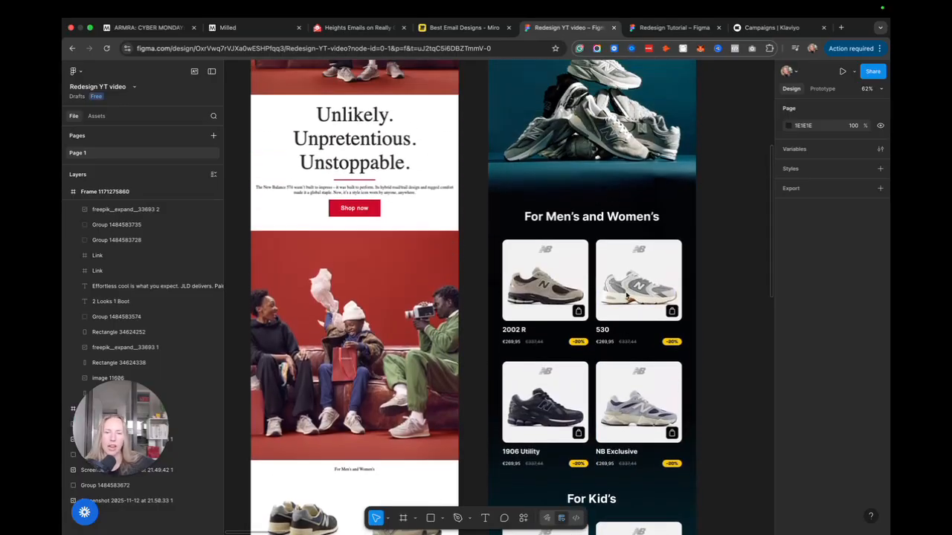
{"action": "scroll", "coordinate": [628, 301], "scroll_direction": "down", "scroll_amount": 3}
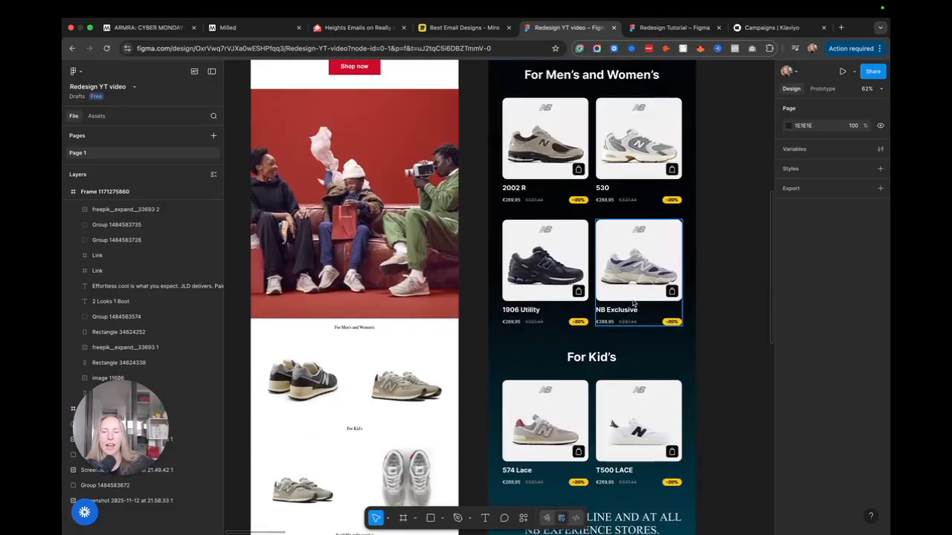
{"action": "scroll", "coordinate": [329, 284], "scroll_direction": "down", "scroll_amount": 3}
{"action": "scroll", "coordinate": [299, 257], "scroll_direction": "up", "scroll_amount": 5}
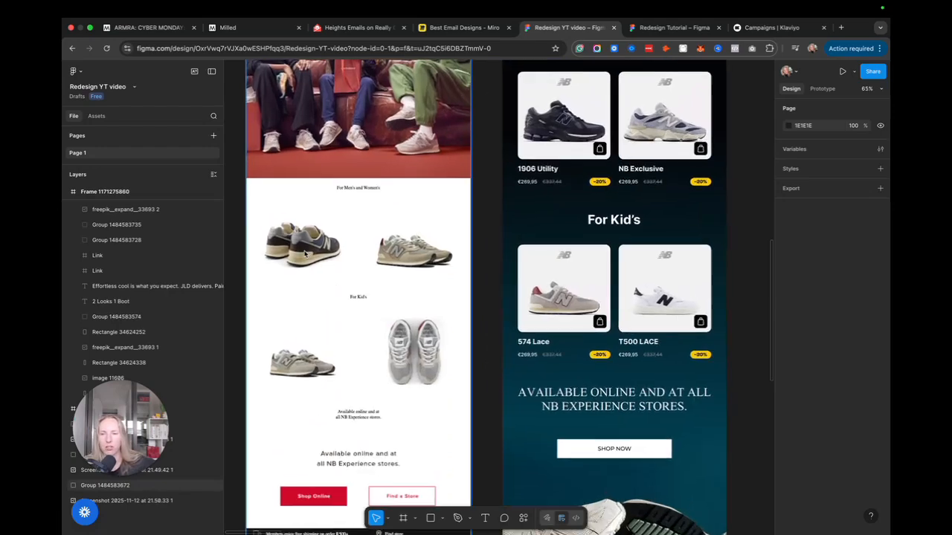
{"action": "scroll", "coordinate": [306, 276], "scroll_direction": "down", "scroll_amount": 6}
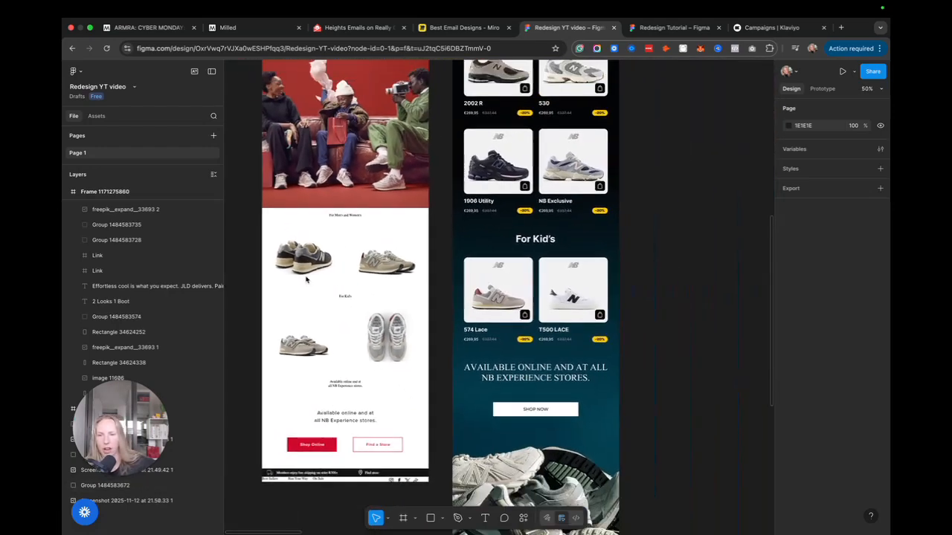
{"action": "scroll", "coordinate": [565, 256], "scroll_direction": "up", "scroll_amount": 5}
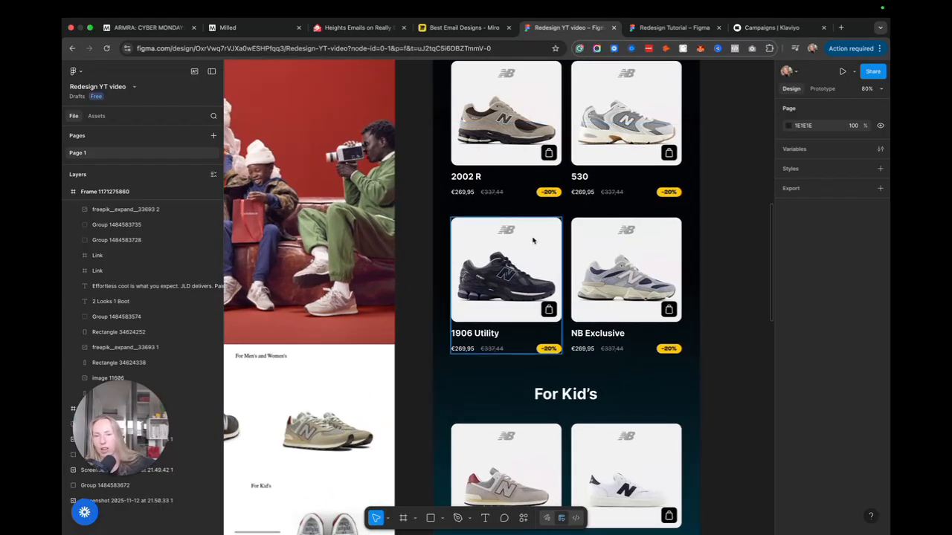
{"action": "scroll", "coordinate": [534, 240], "scroll_direction": "down", "scroll_amount": 5}
{"action": "scroll", "coordinate": [586, 243], "scroll_direction": "up", "scroll_amount": 6}
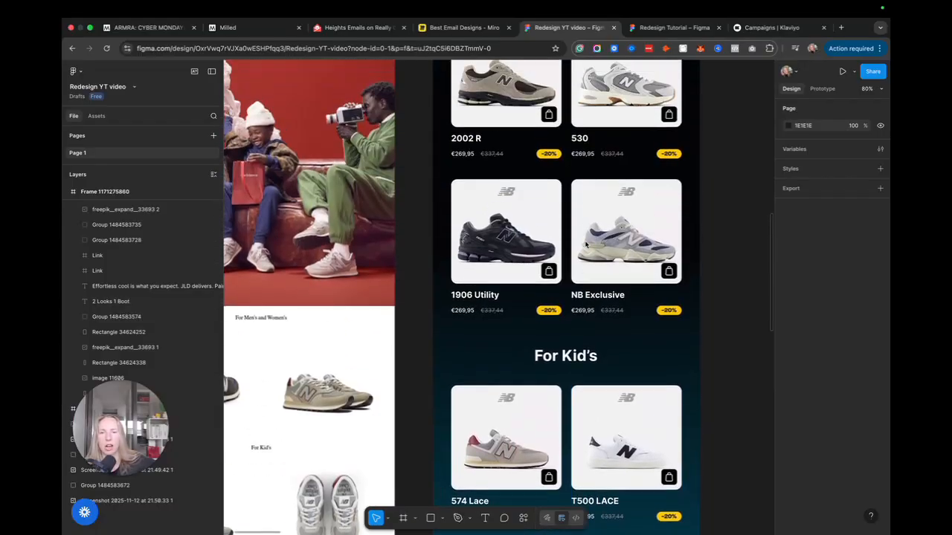
Examine the redesign's closing store call-to-action and shoe image, and review both New Balance emails side by side from the top
{"action": "scroll", "coordinate": [586, 243], "scroll_direction": "down", "scroll_amount": 10}
{"action": "scroll", "coordinate": [585, 245], "scroll_direction": "up", "scroll_amount": 1}
{"action": "scroll", "coordinate": [585, 245], "scroll_direction": "up", "scroll_amount": 2}
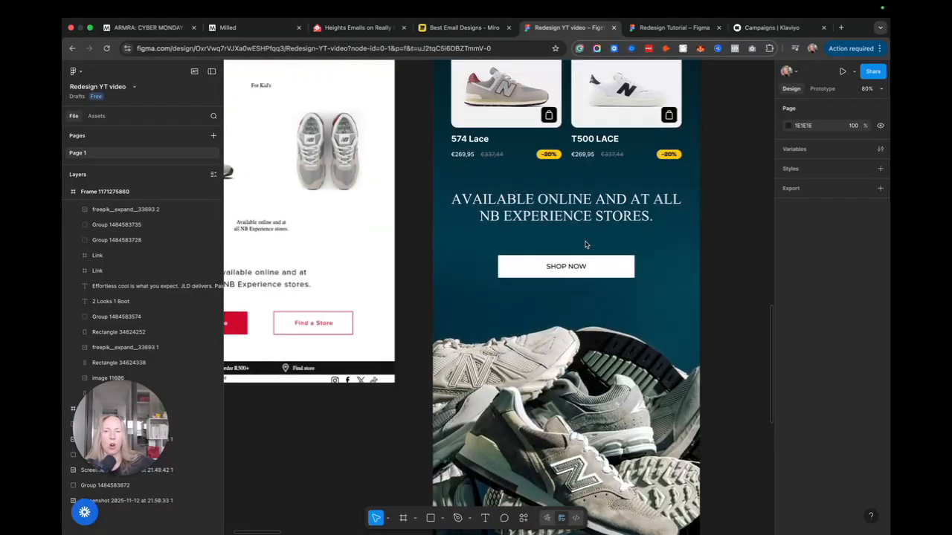
{"action": "scroll", "coordinate": [585, 245], "scroll_direction": "down", "scroll_amount": 5}
{"action": "scroll", "coordinate": [581, 266], "scroll_direction": "up", "scroll_amount": 8}
{"action": "scroll", "coordinate": [582, 266], "scroll_direction": "up", "scroll_amount": 4}
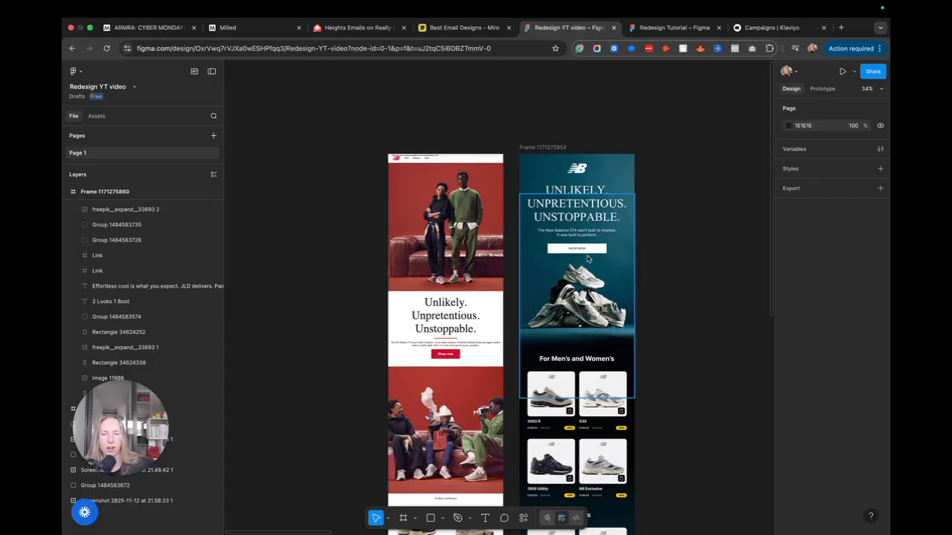
{"action": "scroll", "coordinate": [319, 181], "scroll_direction": "down", "scroll_amount": 2}
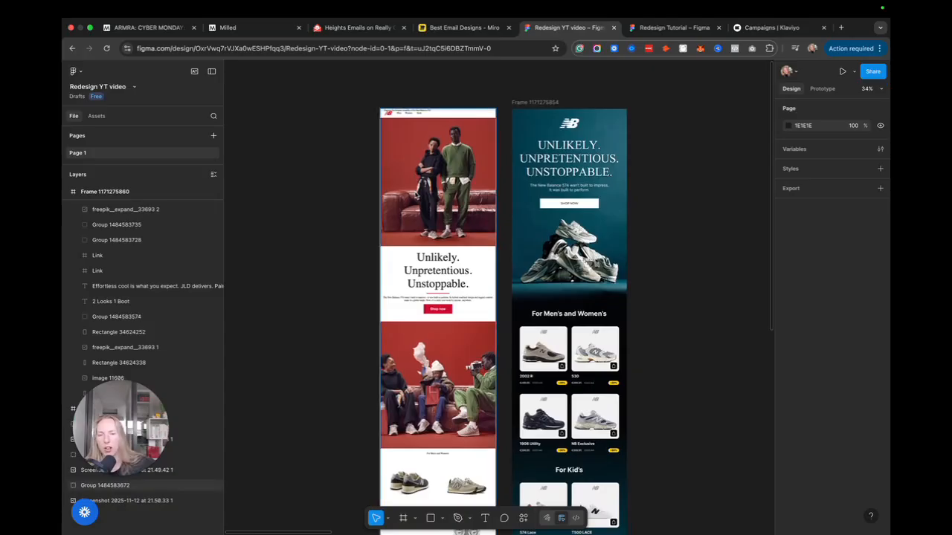
Compare the original Myprotein email's hero with the redesign's hero: header, discount headline, FALLDEALS code and product imagery
{"action": "scroll", "coordinate": [420, 198], "scroll_direction": "left", "scroll_amount": 10}
{"action": "scroll", "coordinate": [433, 148], "scroll_direction": "up", "scroll_amount": 1}
{"action": "scroll", "coordinate": [435, 148], "scroll_direction": "up", "scroll_amount": 5}
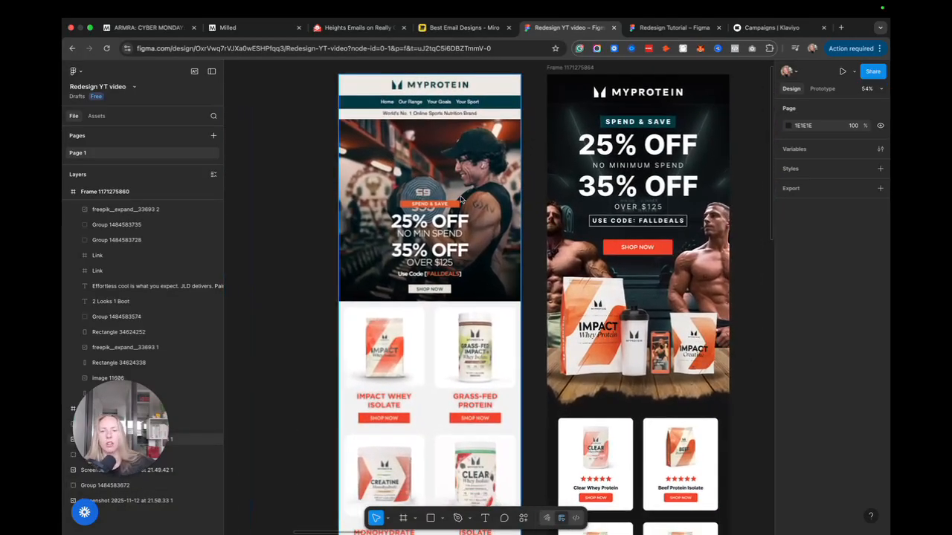
{"action": "scroll", "coordinate": [462, 223], "scroll_direction": "up", "scroll_amount": 3}
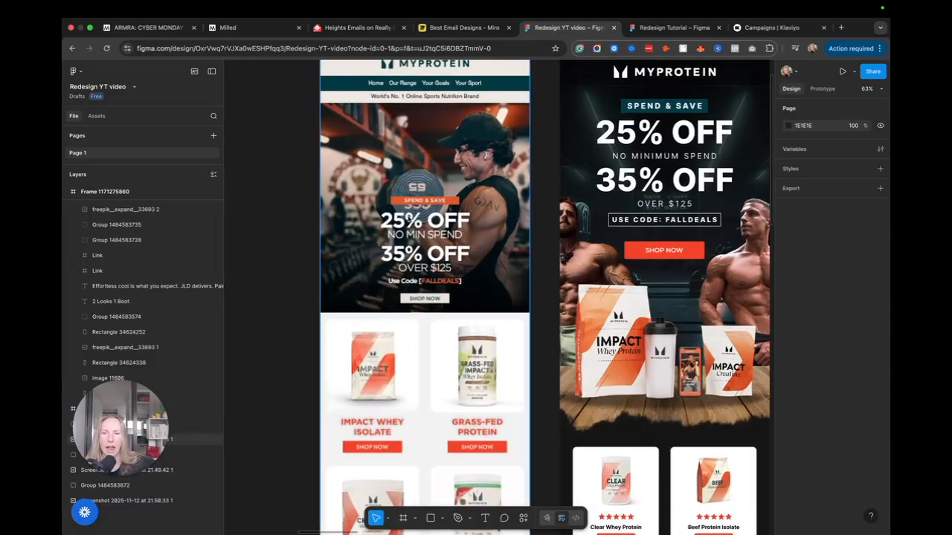
{"action": "scroll", "coordinate": [440, 242], "scroll_direction": "down", "scroll_amount": 10}
{"action": "scroll", "coordinate": [441, 242], "scroll_direction": "up", "scroll_amount": 10}
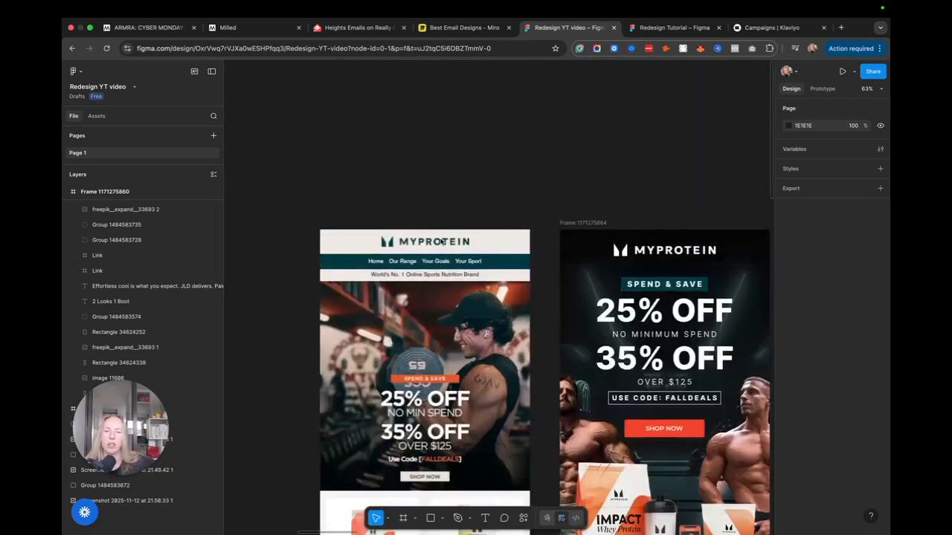
{"action": "scroll", "coordinate": [445, 241], "scroll_direction": "right", "scroll_amount": 3}
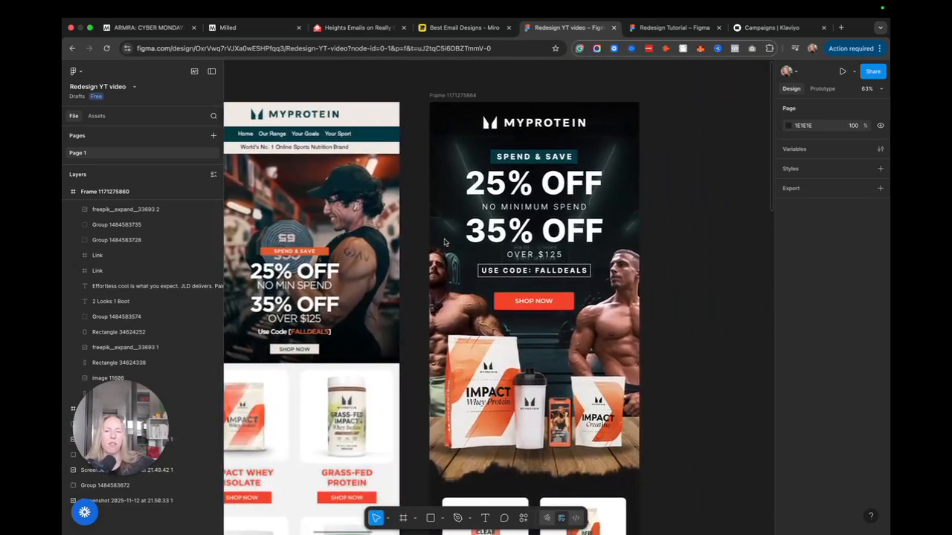
{"action": "scroll", "coordinate": [444, 242], "scroll_direction": "down", "scroll_amount": 2}
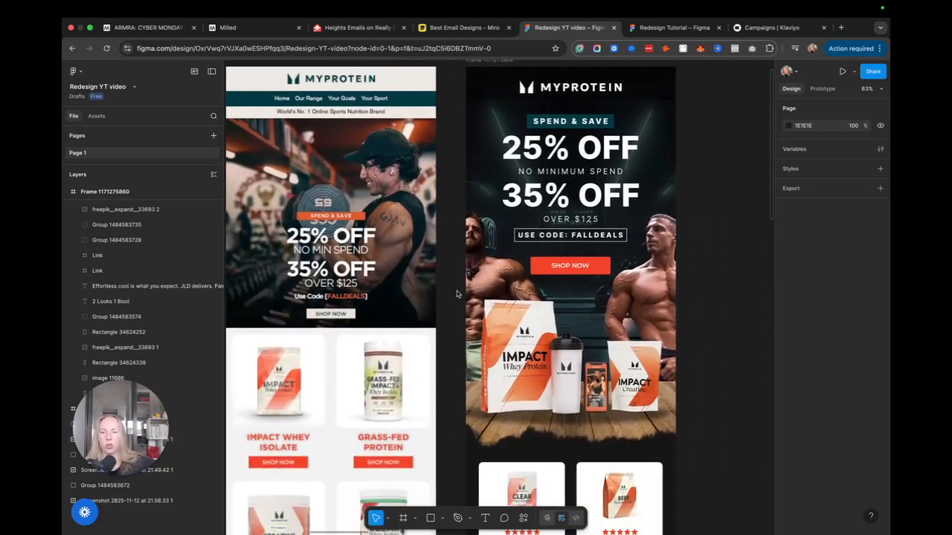
{"action": "scroll", "coordinate": [458, 293], "scroll_direction": "left", "scroll_amount": 4}
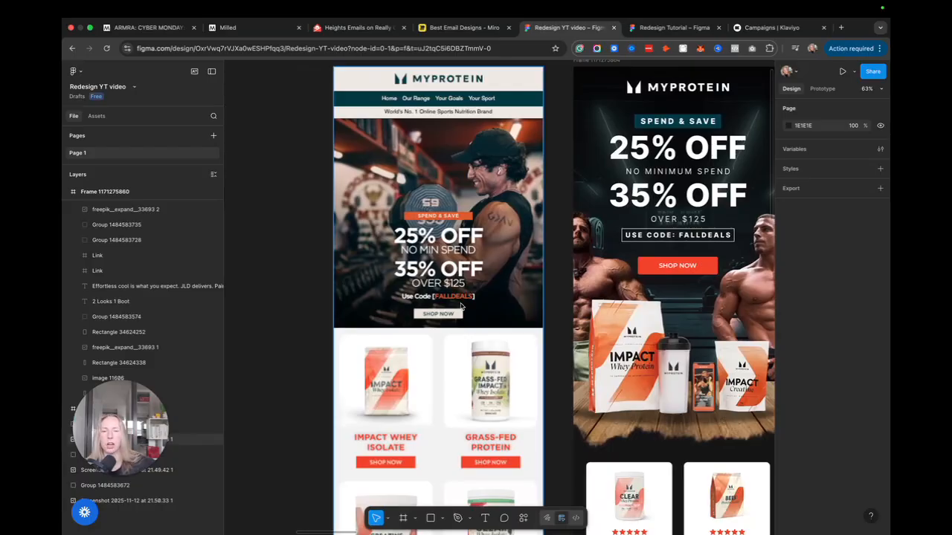
{"action": "scroll", "coordinate": [466, 312], "scroll_direction": "right", "scroll_amount": 4}
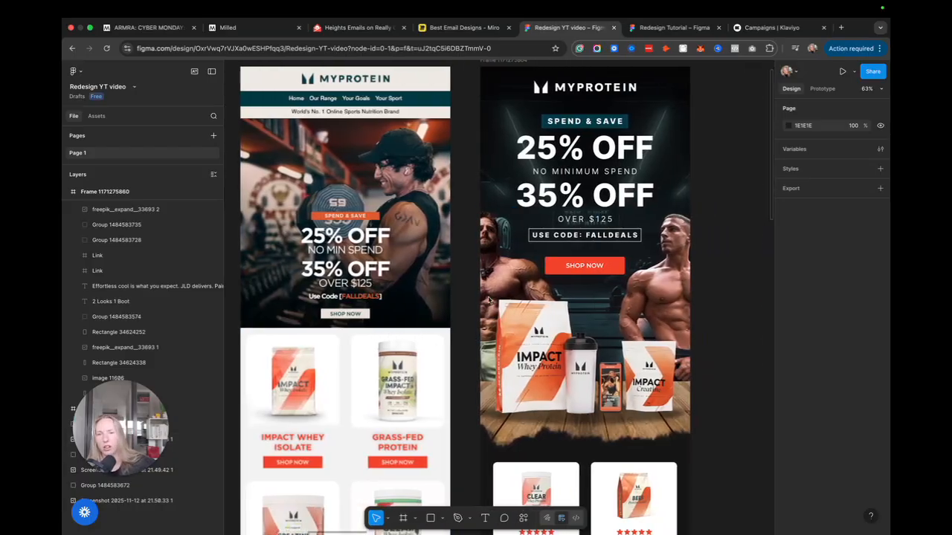
{"action": "scroll", "coordinate": [638, 294], "scroll_direction": "up", "scroll_amount": 3}
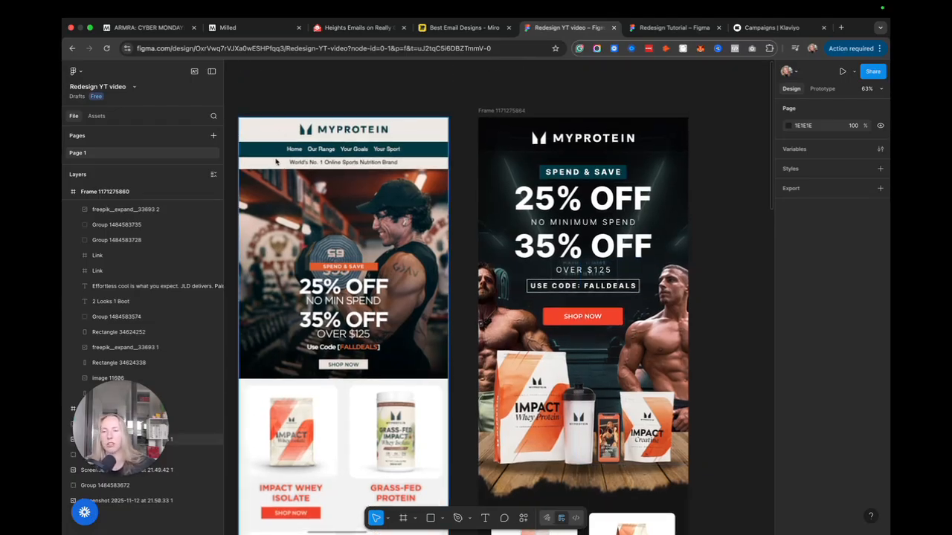
Compare the product grids and lower sections of both Myprotein emails, including the redesign's customer review and 12X Clear Whey Protein Drinks banner
{"action": "scroll", "coordinate": [607, 236], "scroll_direction": "down", "scroll_amount": 10}
{"action": "scroll", "coordinate": [604, 246], "scroll_direction": "up", "scroll_amount": 3}
{"action": "scroll", "coordinate": [601, 253], "scroll_direction": "down", "scroll_amount": 5}
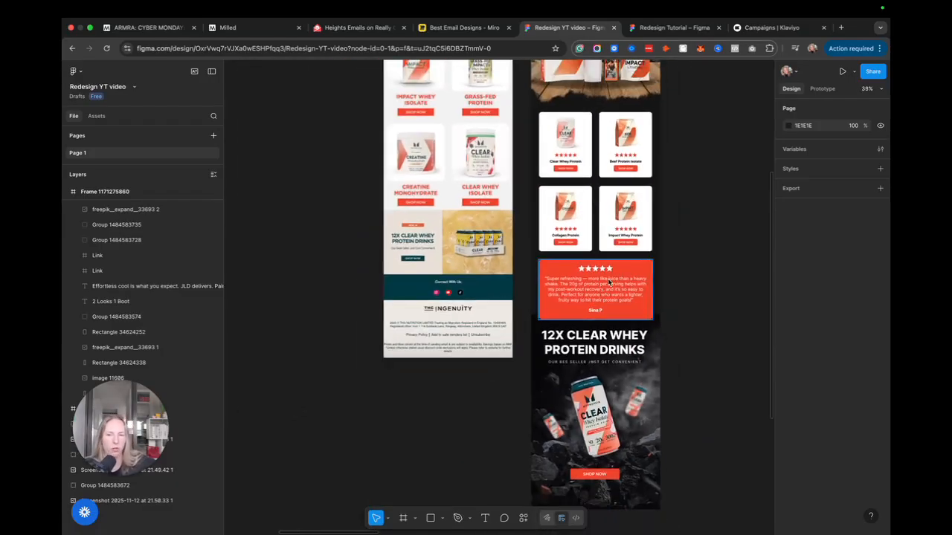
{"action": "scroll", "coordinate": [446, 274], "scroll_direction": "down", "scroll_amount": 3}
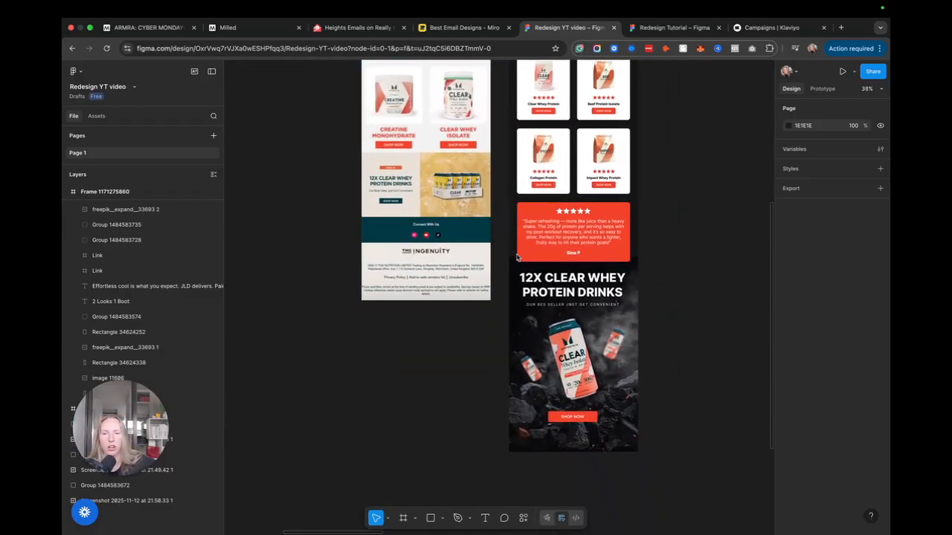
{"action": "scroll", "coordinate": [546, 357], "scroll_direction": "up", "scroll_amount": 6}
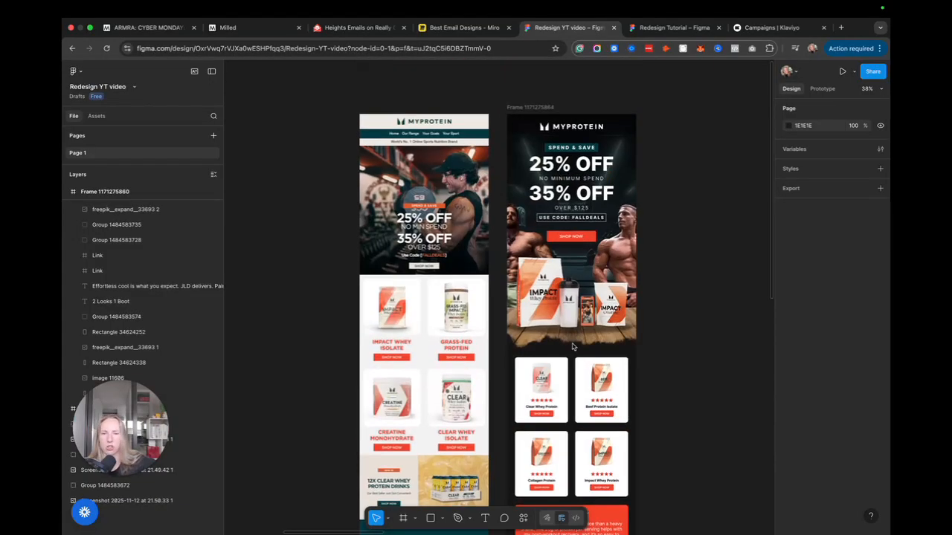
Re-examine both Myprotein heroes up close, comparing text legibility over the image and the "Shop Now" button's prominence
{"action": "scroll", "coordinate": [574, 339], "scroll_direction": "up", "scroll_amount": 3}
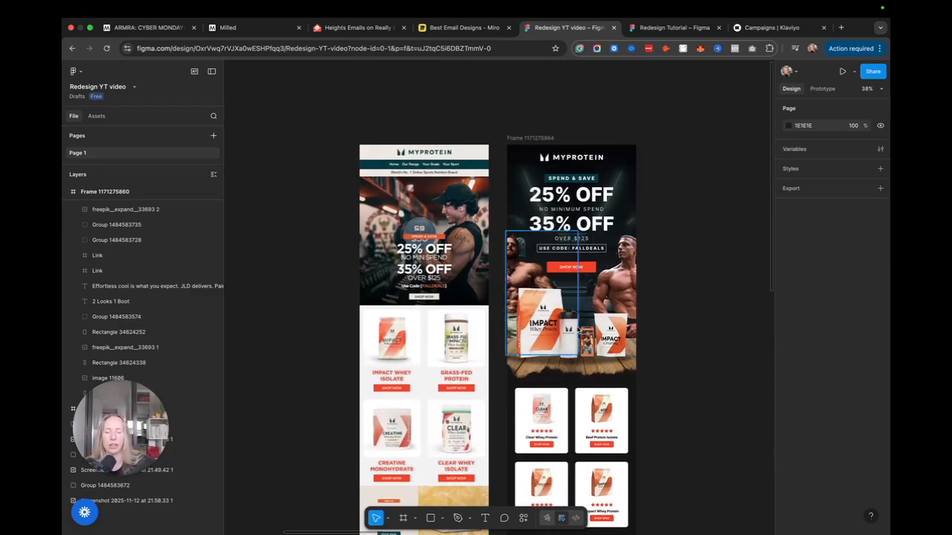
{"action": "scroll", "coordinate": [559, 306], "scroll_direction": "up", "scroll_amount": 5}
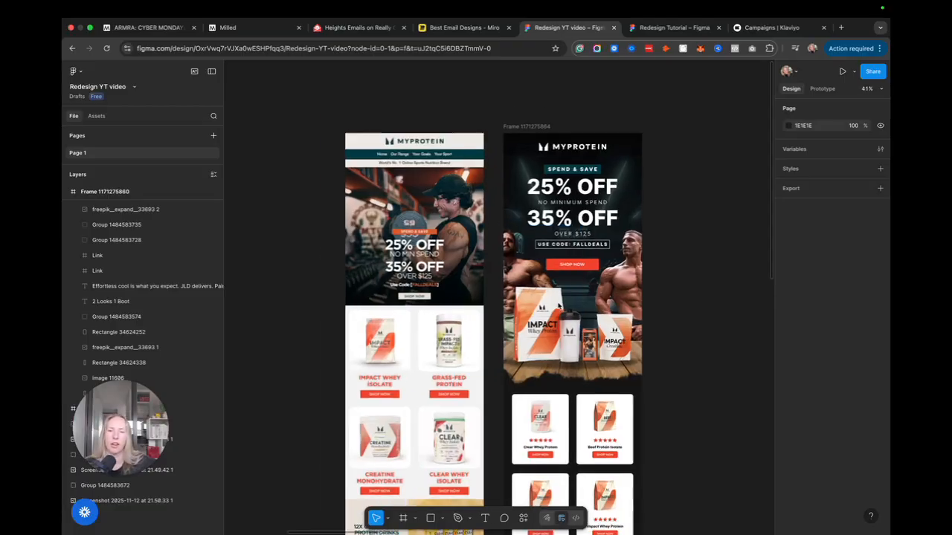
{"action": "scroll", "coordinate": [558, 306], "scroll_direction": "up", "scroll_amount": 2}
{"action": "scroll", "coordinate": [558, 306], "scroll_direction": "left", "scroll_amount": 2}
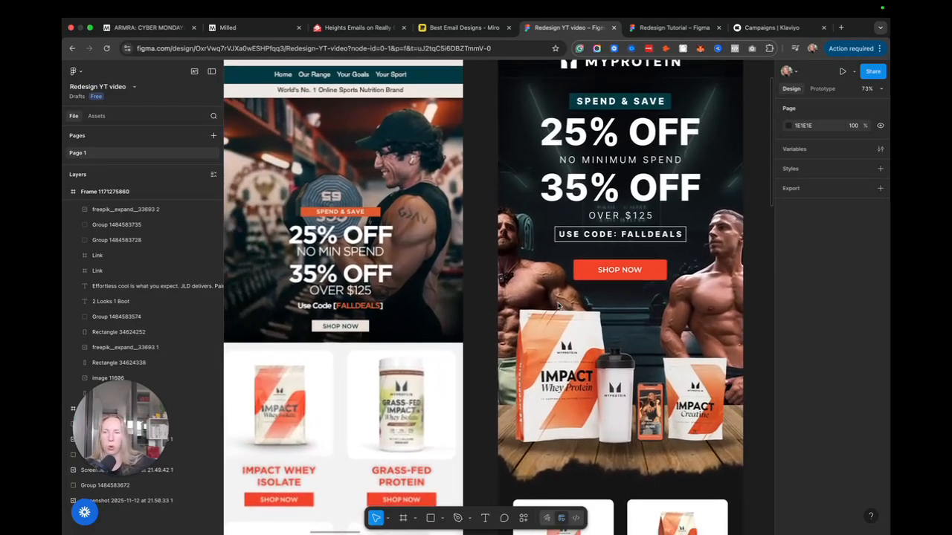
{"action": "scroll", "coordinate": [350, 328], "scroll_direction": "up", "scroll_amount": 2}
{"action": "scroll", "coordinate": [349, 329], "scroll_direction": "left", "scroll_amount": 1}
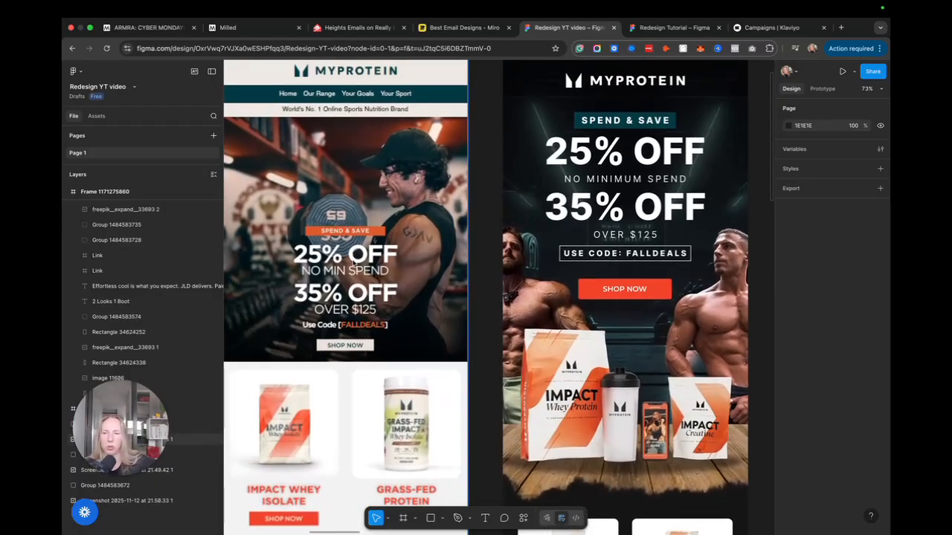
{"action": "scroll", "coordinate": [354, 264], "scroll_direction": "right", "scroll_amount": 5}
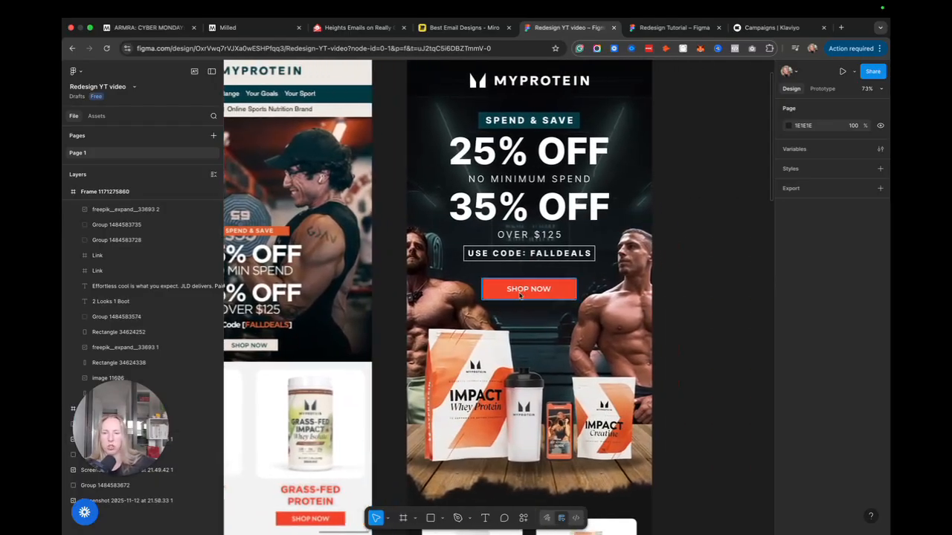
Compare the original NPL "25% Off Everything" email with its redesign: hero text, button placement and product sections
{"action": "scroll", "coordinate": [518, 296], "scroll_direction": "down", "scroll_amount": 6}
{"action": "scroll", "coordinate": [519, 297], "scroll_direction": "right", "scroll_amount": 6}
{"action": "scroll", "coordinate": [519, 299], "scroll_direction": "down", "scroll_amount": 5}
{"action": "scroll", "coordinate": [519, 299], "scroll_direction": "right", "scroll_amount": 2}
{"action": "scroll", "coordinate": [519, 300], "scroll_direction": "up", "scroll_amount": 3}
{"action": "scroll", "coordinate": [519, 299], "scroll_direction": "down", "scroll_amount": 3}
{"action": "scroll", "coordinate": [519, 300], "scroll_direction": "up", "scroll_amount": 3}
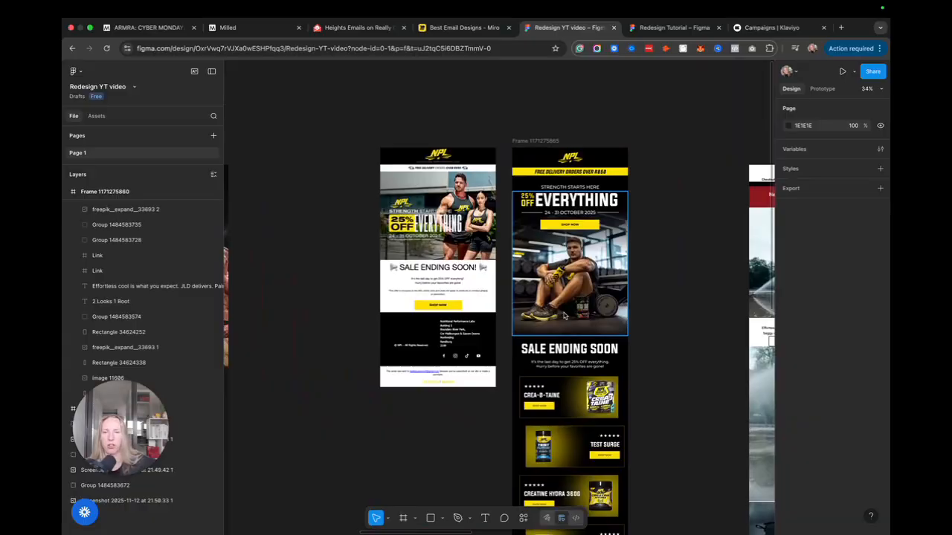
{"action": "scroll", "coordinate": [439, 272], "scroll_direction": "up", "scroll_amount": 5}
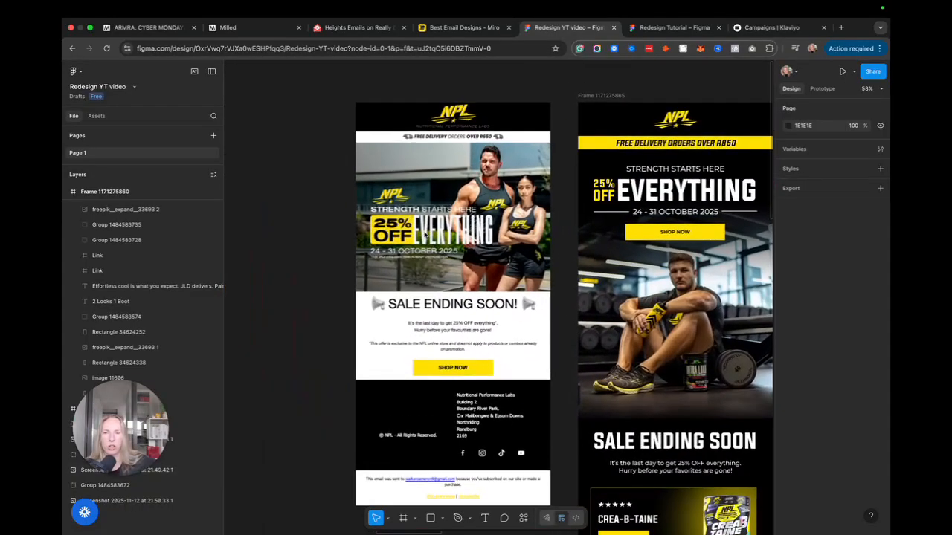
{"action": "scroll", "coordinate": [439, 271], "scroll_direction": "down", "scroll_amount": 3}
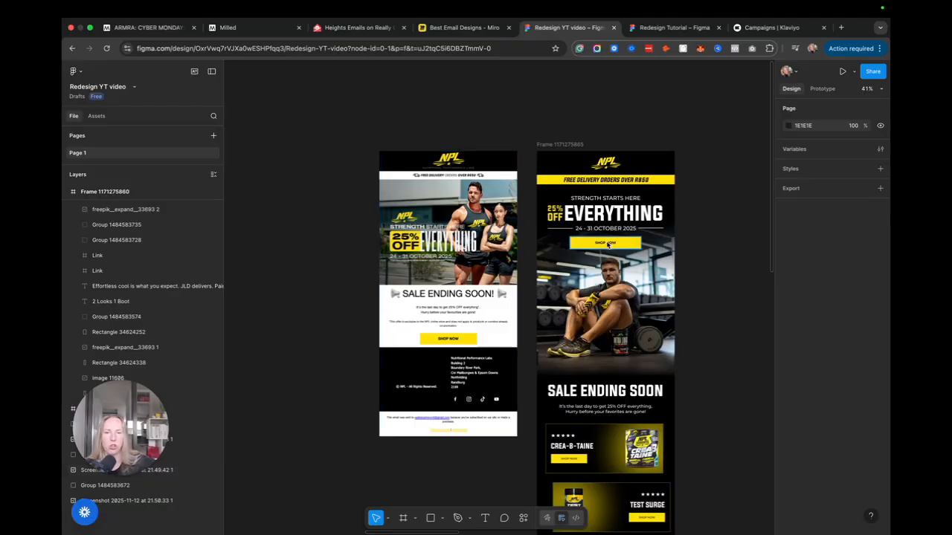
Compare the original UGG email's opening images and text with the redesign's "2 Looks 1 Boot" hero
{"action": "scroll", "coordinate": [688, 276], "scroll_direction": "right", "scroll_amount": 5}
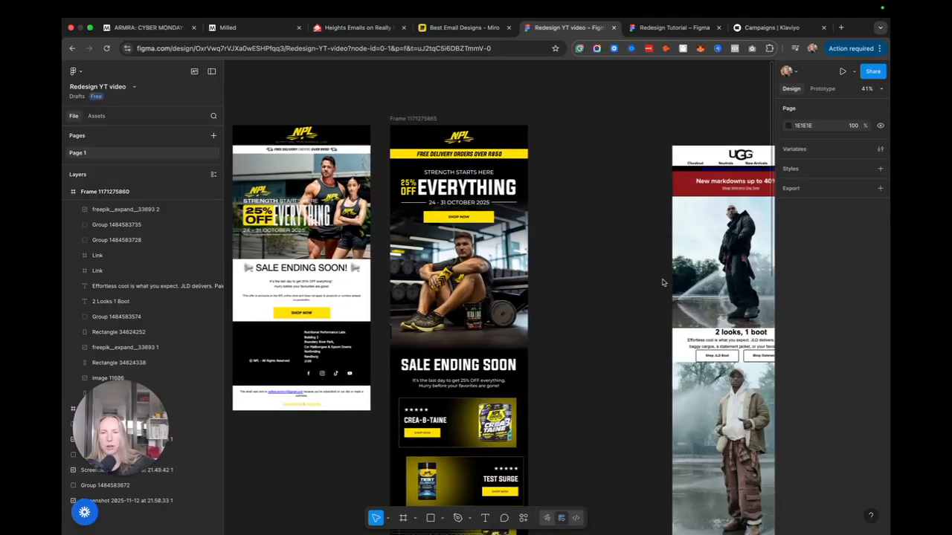
{"action": "scroll", "coordinate": [663, 281], "scroll_direction": "right", "scroll_amount": 5}
{"action": "scroll", "coordinate": [662, 281], "scroll_direction": "down", "scroll_amount": 2}
{"action": "scroll", "coordinate": [662, 281], "scroll_direction": "left", "scroll_amount": 3}
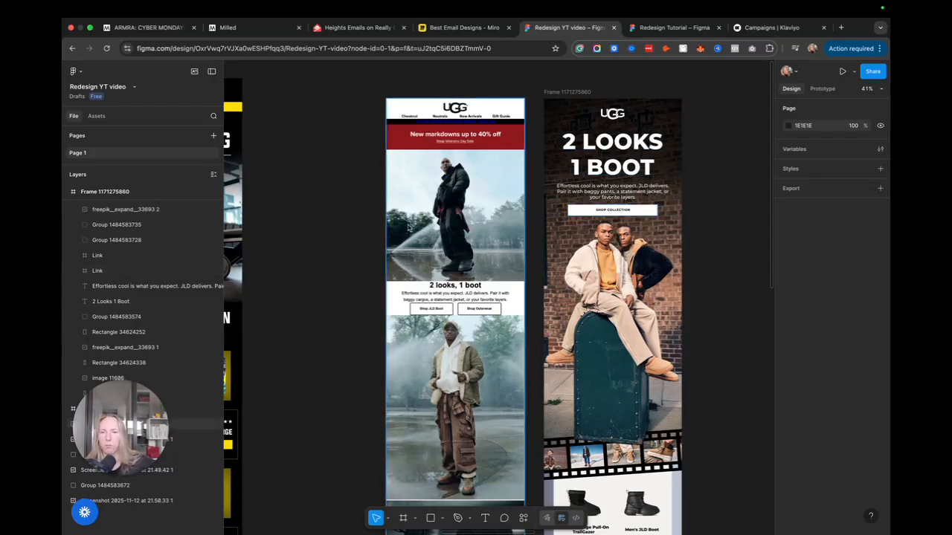
{"action": "scroll", "coordinate": [459, 272], "scroll_direction": "down", "scroll_amount": 10}
{"action": "scroll", "coordinate": [602, 216], "scroll_direction": "up", "scroll_amount": 12}
{"action": "scroll", "coordinate": [603, 216], "scroll_direction": "down", "scroll_amount": 10}
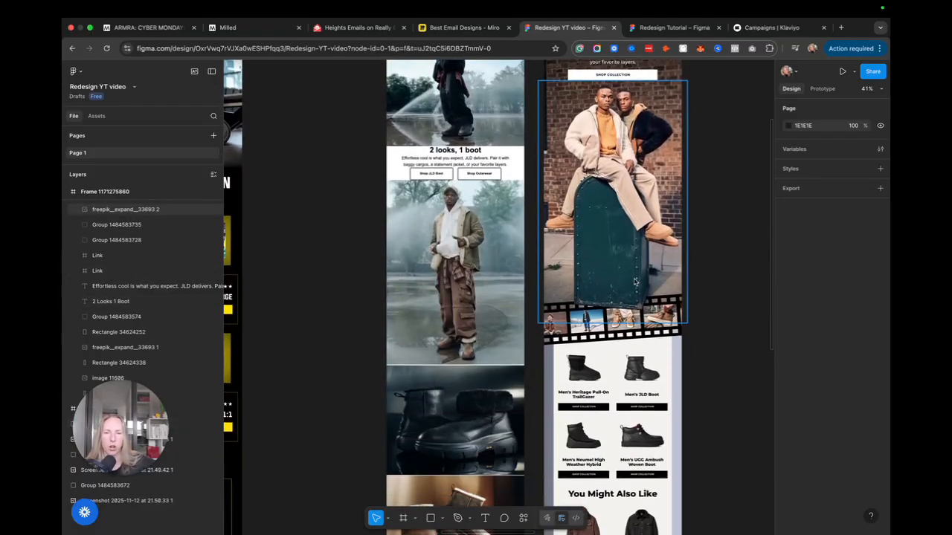
Examine the UGG redesign's filmstrips, boot product grid and "You Might Also Like" section against the original's large boot photos
{"action": "scroll", "coordinate": [654, 233], "scroll_direction": "down", "scroll_amount": 5}
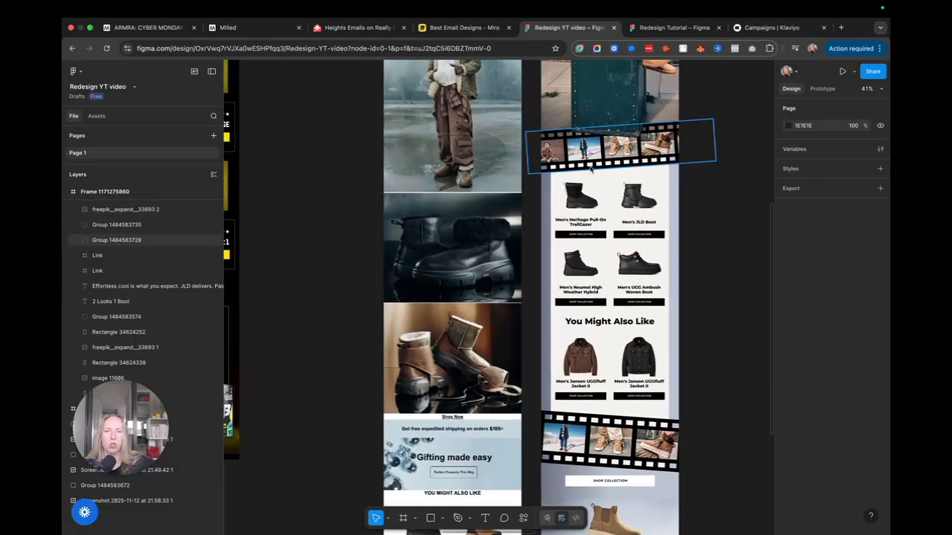
{"action": "scroll", "coordinate": [622, 162], "scroll_direction": "up", "scroll_amount": 3}
{"action": "scroll", "coordinate": [621, 162], "scroll_direction": "down", "scroll_amount": 5}
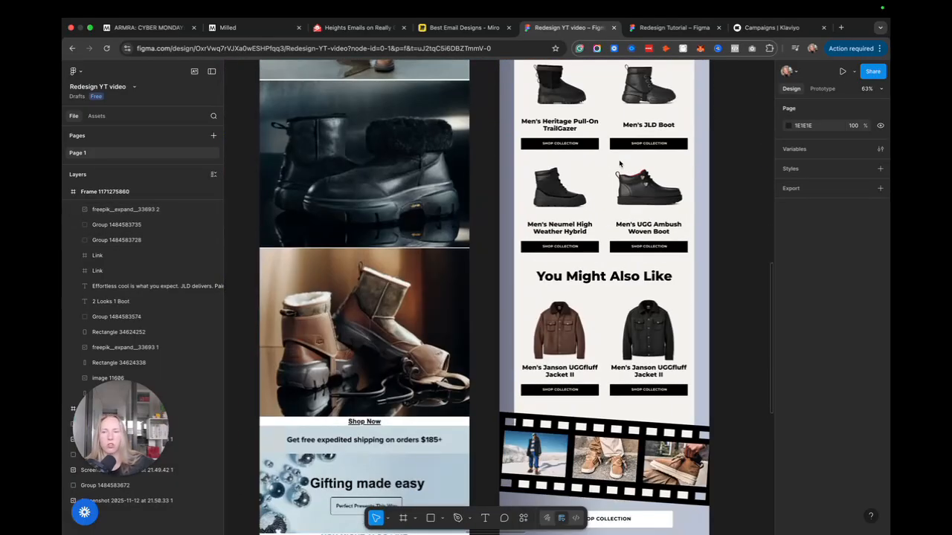
{"action": "scroll", "coordinate": [622, 162], "scroll_direction": "down", "scroll_amount": 3}
{"action": "scroll", "coordinate": [619, 163], "scroll_direction": "up", "scroll_amount": 8}
Survey the remaining original and redesigned email pairs on the canvas, including Neuroactive, GNC and the skincare email
{"action": "scroll", "coordinate": [619, 163], "scroll_direction": "up", "scroll_amount": 3}
{"action": "scroll", "coordinate": [619, 163], "scroll_direction": "right", "scroll_amount": 10}
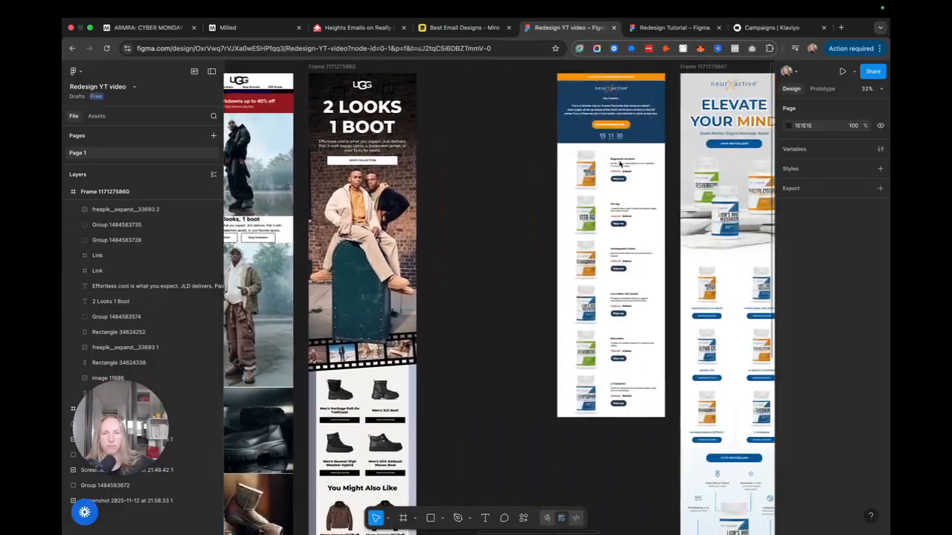
{"action": "scroll", "coordinate": [619, 163], "scroll_direction": "right", "scroll_amount": 15}
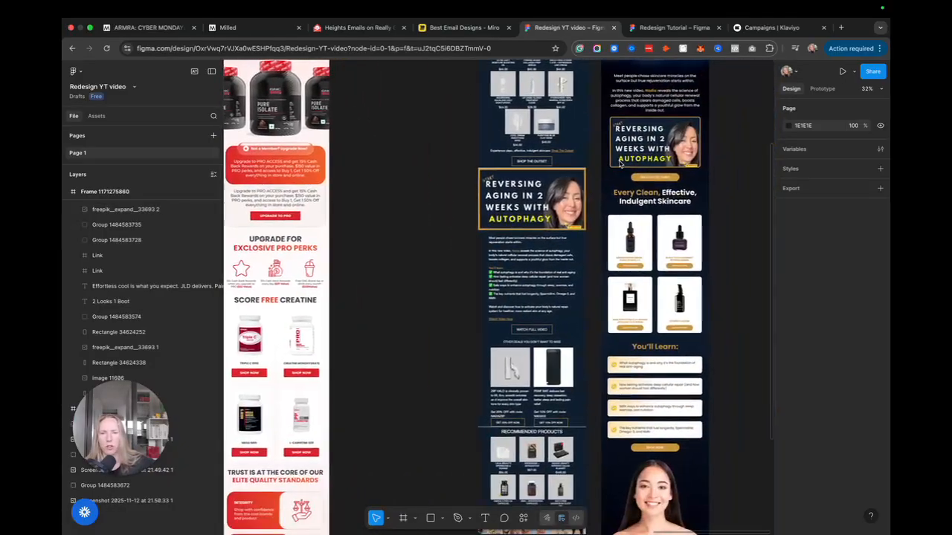
{"action": "scroll", "coordinate": [619, 162], "scroll_direction": "down", "scroll_amount": 5}
{"action": "scroll", "coordinate": [628, 171], "scroll_direction": "left", "scroll_amount": 10}
{"action": "scroll", "coordinate": [606, 180], "scroll_direction": "right", "scroll_amount": 10}
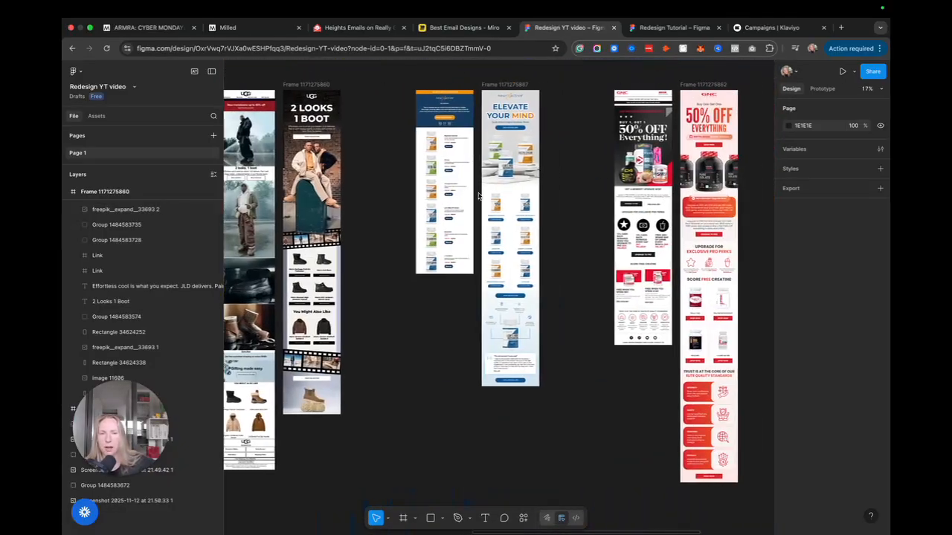
{"action": "scroll", "coordinate": [607, 180], "scroll_direction": "left", "scroll_amount": 15}
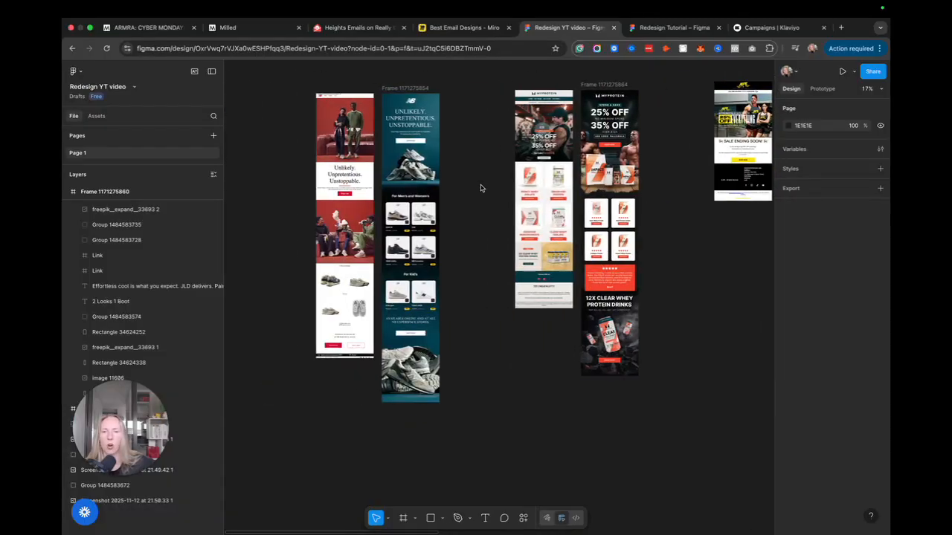
Switch to the Best Email Designs board in Miro and examine the "Email Best Template" layout under Best Practices
{"action": "left_click", "coordinate": [435, 28]}
{"action": "scroll", "coordinate": [571, 252], "scroll_direction": "down", "scroll_amount": 3}
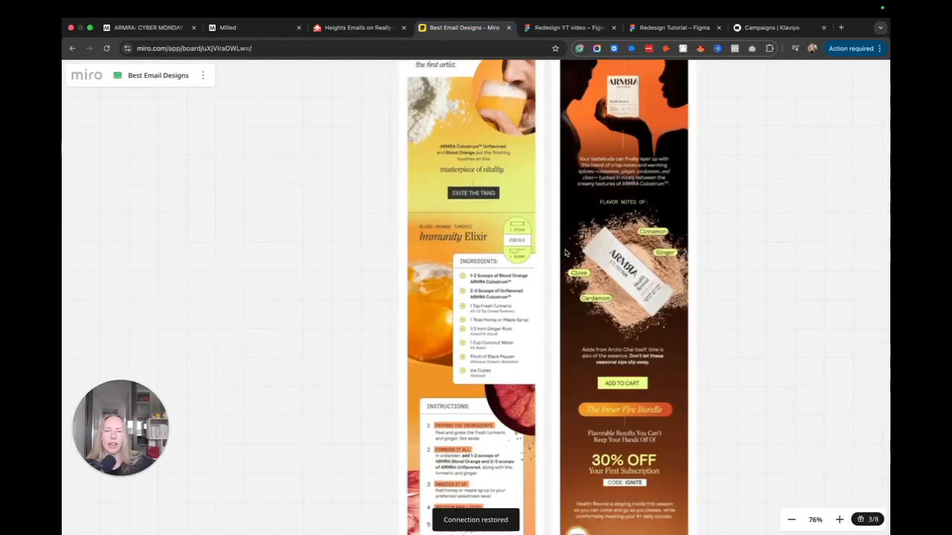
{"action": "scroll", "coordinate": [571, 253], "scroll_direction": "down", "scroll_amount": 8}
{"action": "scroll", "coordinate": [402, 259], "scroll_direction": "down", "scroll_amount": 3}
{"action": "scroll", "coordinate": [379, 212], "scroll_direction": "up", "scroll_amount": 10}
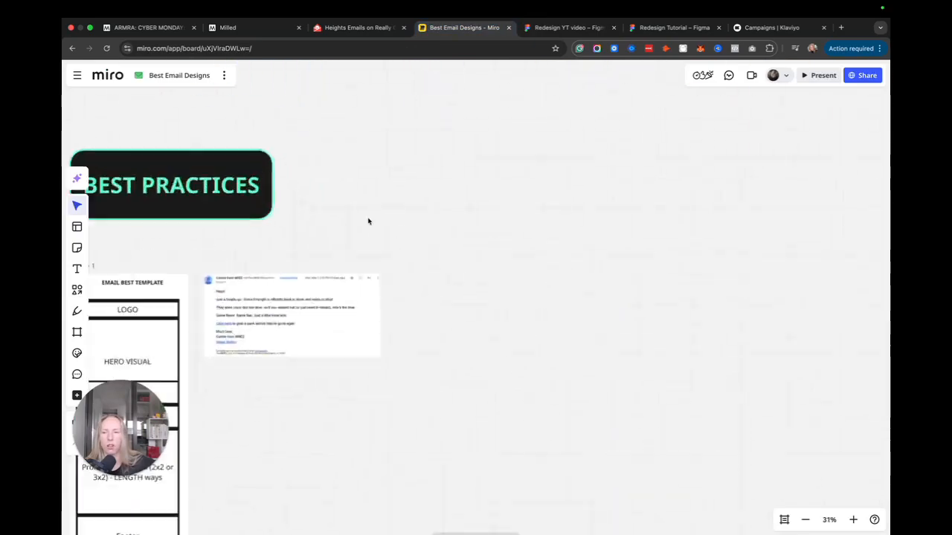
{"action": "scroll", "coordinate": [367, 224], "scroll_direction": "down", "scroll_amount": 3}
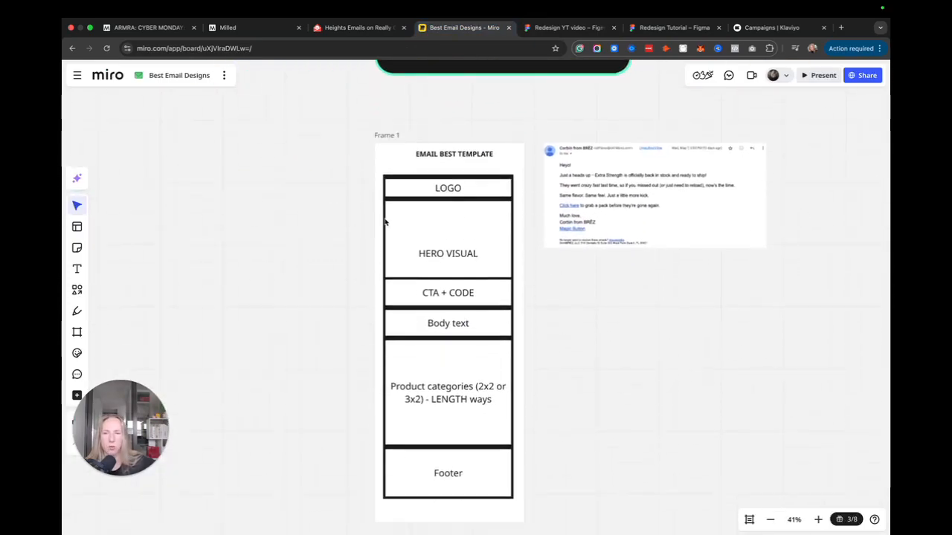
{"action": "scroll", "coordinate": [398, 221], "scroll_direction": "down", "scroll_amount": 1}
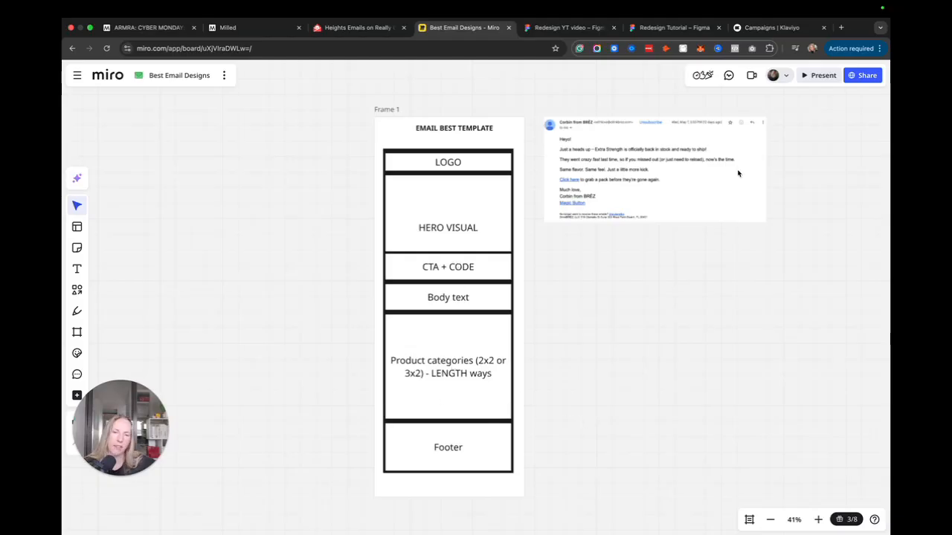
Examine the plain-text BRĒZ email beside the template, and view it together with the whole Best Practices section
{"action": "scroll", "coordinate": [606, 160], "scroll_direction": "up", "scroll_amount": 3}
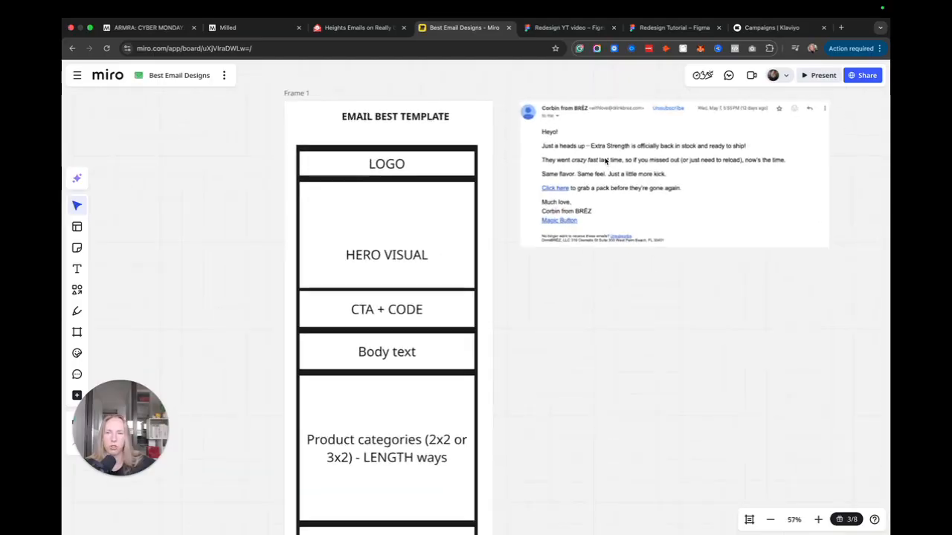
{"action": "scroll", "coordinate": [606, 168], "scroll_direction": "down", "scroll_amount": 2}
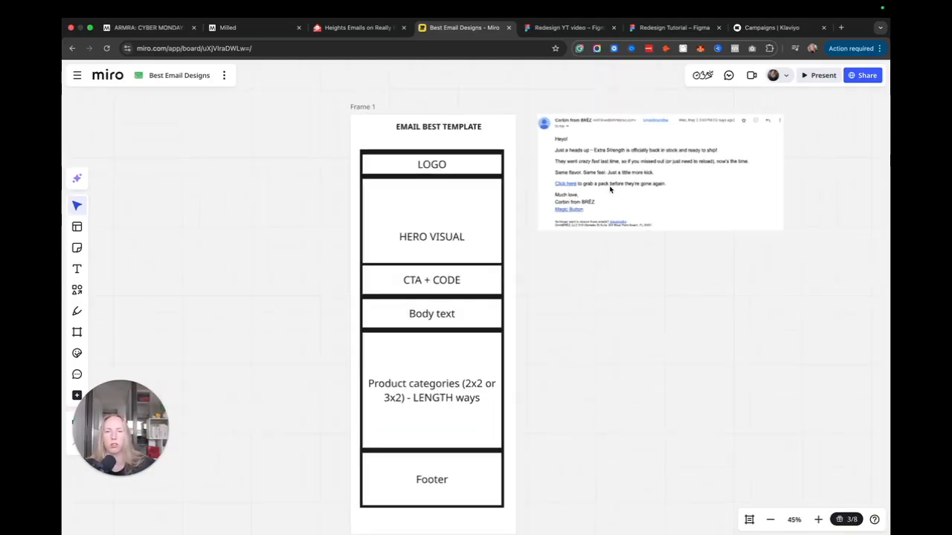
{"action": "scroll", "coordinate": [608, 185], "scroll_direction": "down", "scroll_amount": 3}
{"action": "scroll", "coordinate": [611, 202], "scroll_direction": "up", "scroll_amount": 2}
{"action": "scroll", "coordinate": [610, 205], "scroll_direction": "up", "scroll_amount": 2}
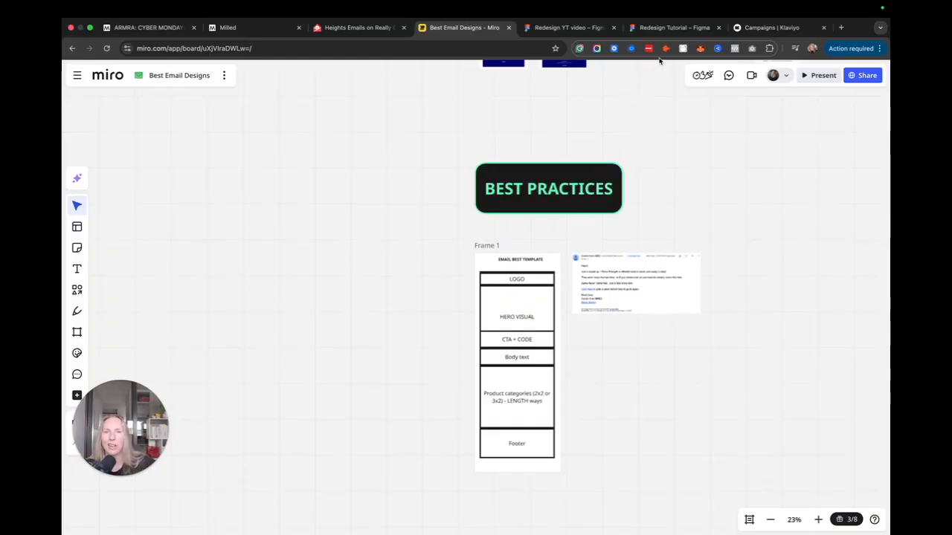
Switch to the Redesign Tutorial file in Figma and survey the WHOOP image assets laid out beside the original email
{"action": "left_click", "coordinate": [660, 31]}
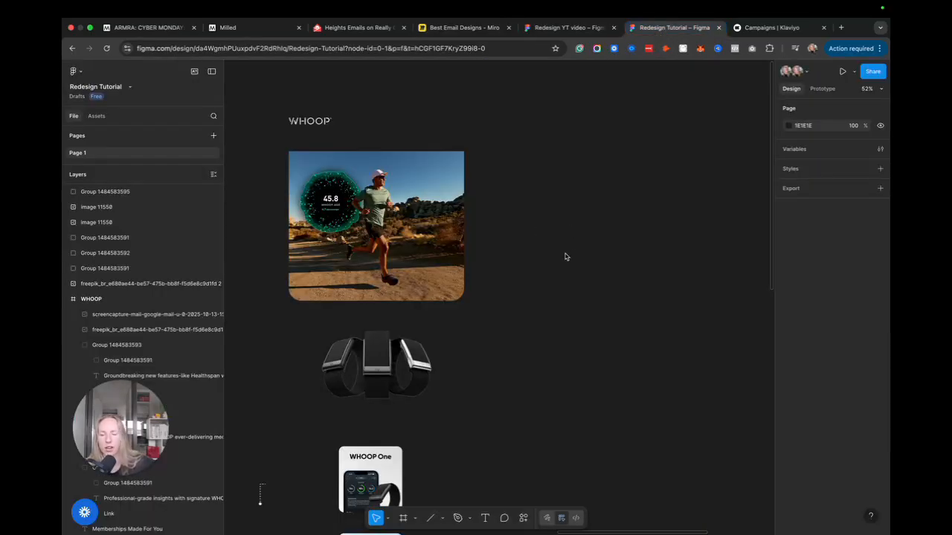
{"action": "scroll", "coordinate": [574, 253], "scroll_direction": "down", "scroll_amount": 5}
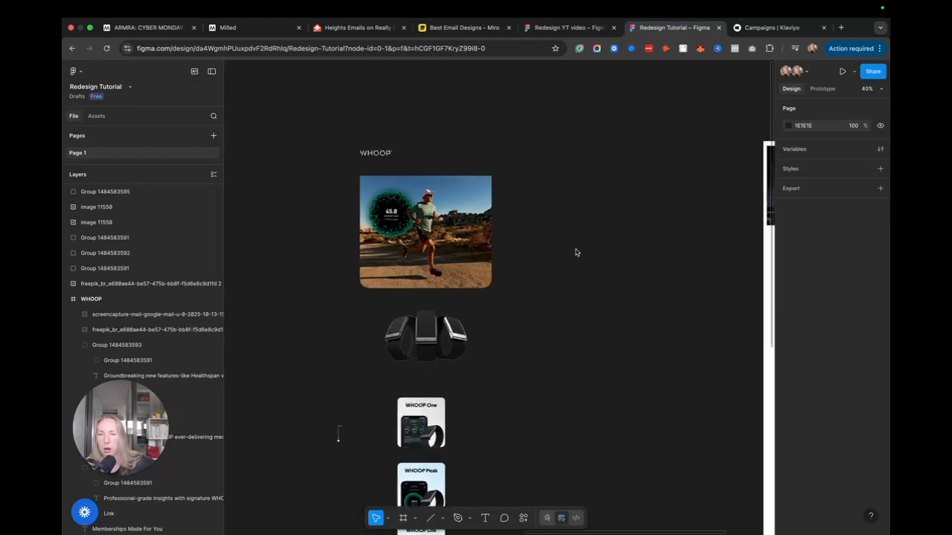
{"action": "scroll", "coordinate": [573, 254], "scroll_direction": "right", "scroll_amount": 3}
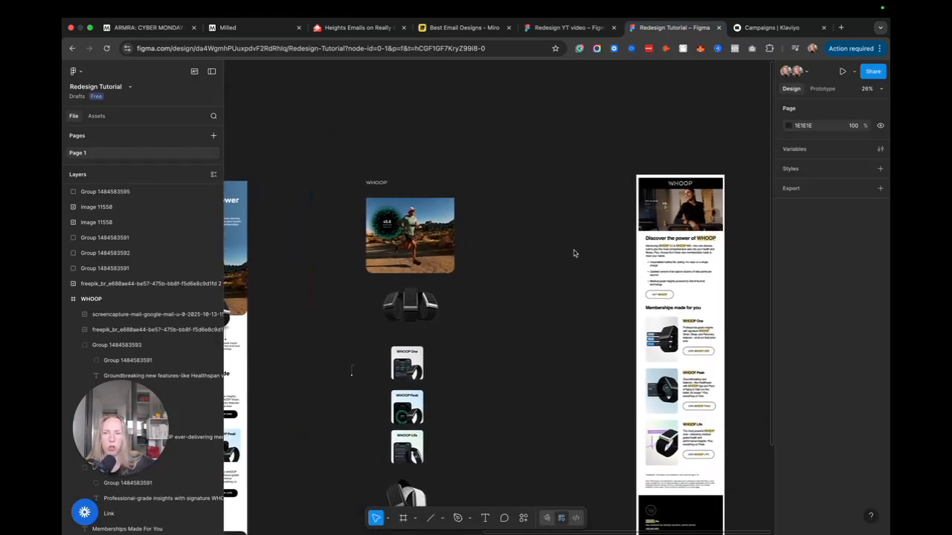
{"action": "scroll", "coordinate": [574, 253], "scroll_direction": "down", "scroll_amount": 3}
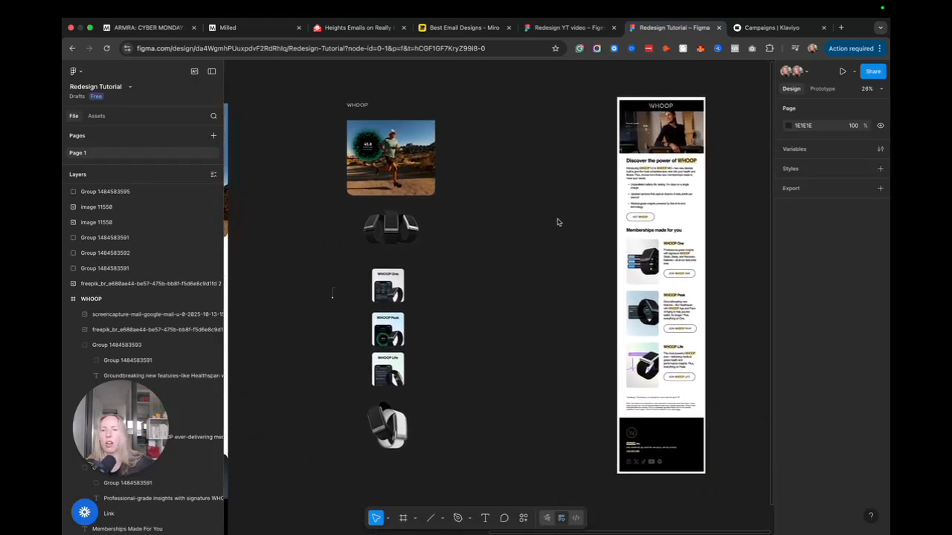
{"action": "scroll", "coordinate": [661, 134], "scroll_direction": "up", "scroll_amount": 5}
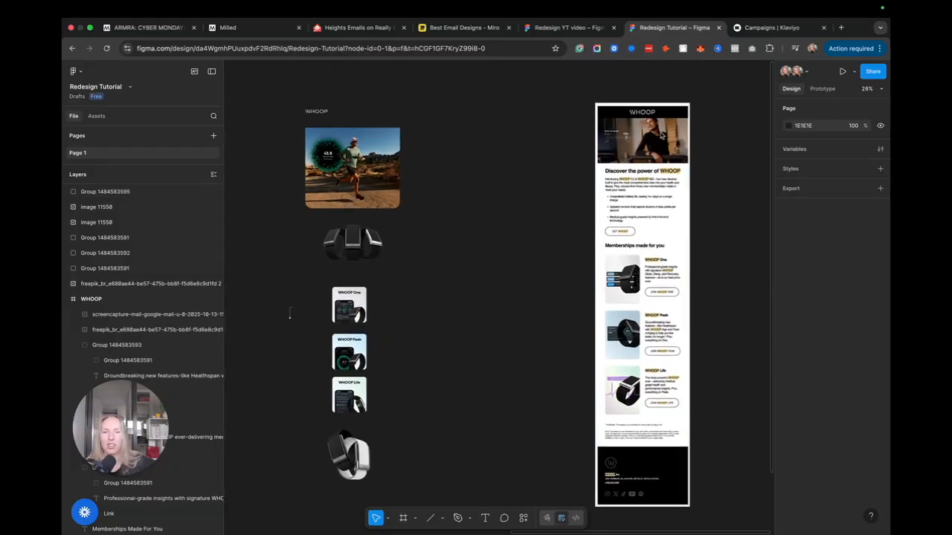
Examine the original WHOOP email's hero, intro text and membership sections, and compare them with the runner image and product assets
{"action": "scroll", "coordinate": [660, 134], "scroll_direction": "up", "scroll_amount": 3}
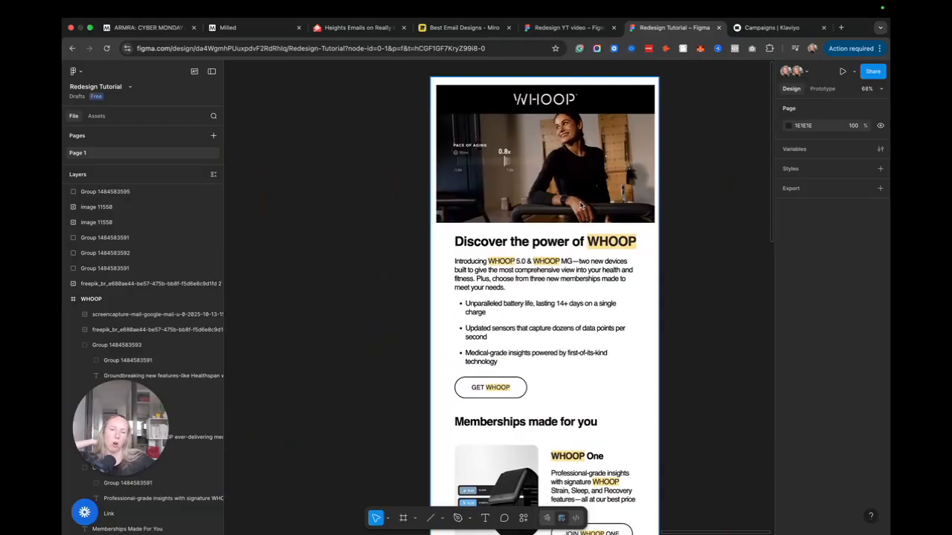
{"action": "scroll", "coordinate": [582, 206], "scroll_direction": "down", "scroll_amount": 5}
{"action": "scroll", "coordinate": [587, 218], "scroll_direction": "up", "scroll_amount": 4}
{"action": "scroll", "coordinate": [585, 221], "scroll_direction": "up", "scroll_amount": 3}
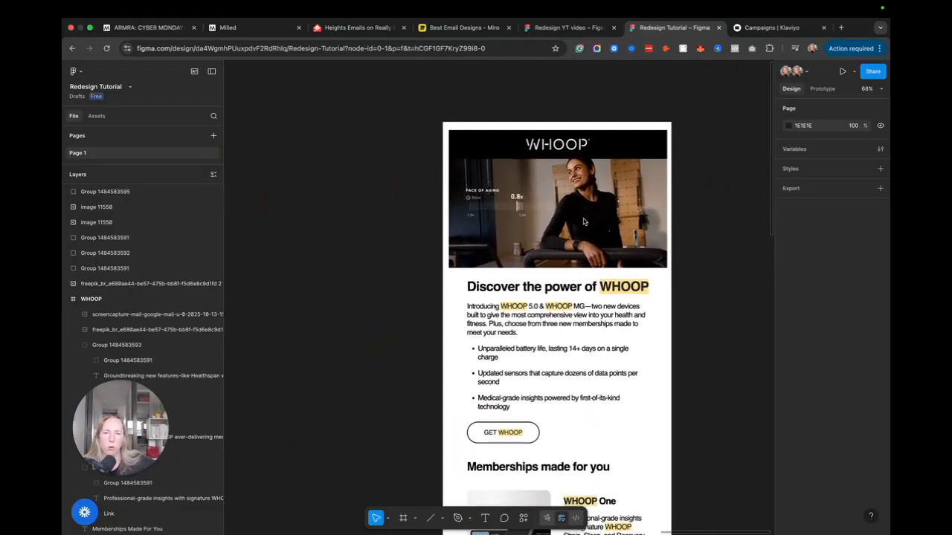
{"action": "scroll", "coordinate": [562, 217], "scroll_direction": "down", "scroll_amount": 5}
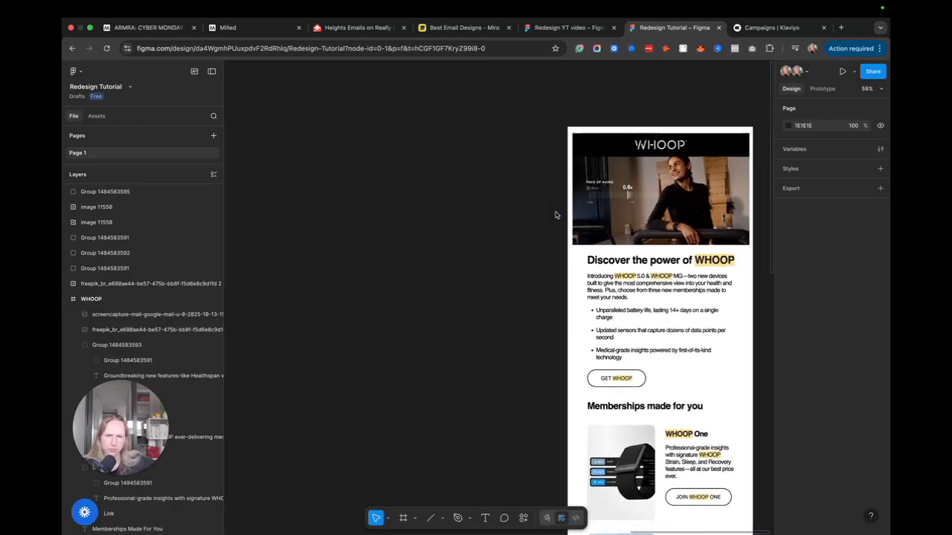
{"action": "scroll", "coordinate": [556, 215], "scroll_direction": "left", "scroll_amount": 10}
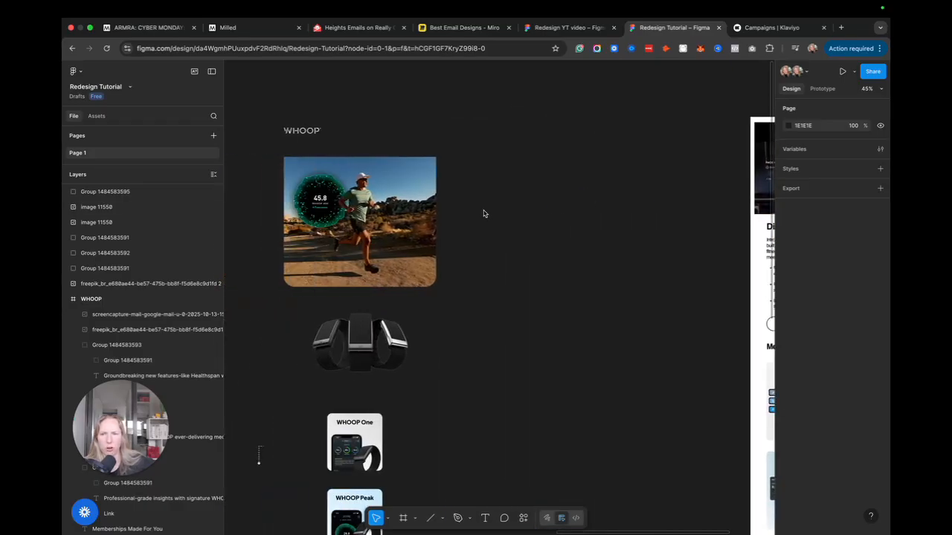
{"action": "scroll", "coordinate": [382, 263], "scroll_direction": "right", "scroll_amount": 5}
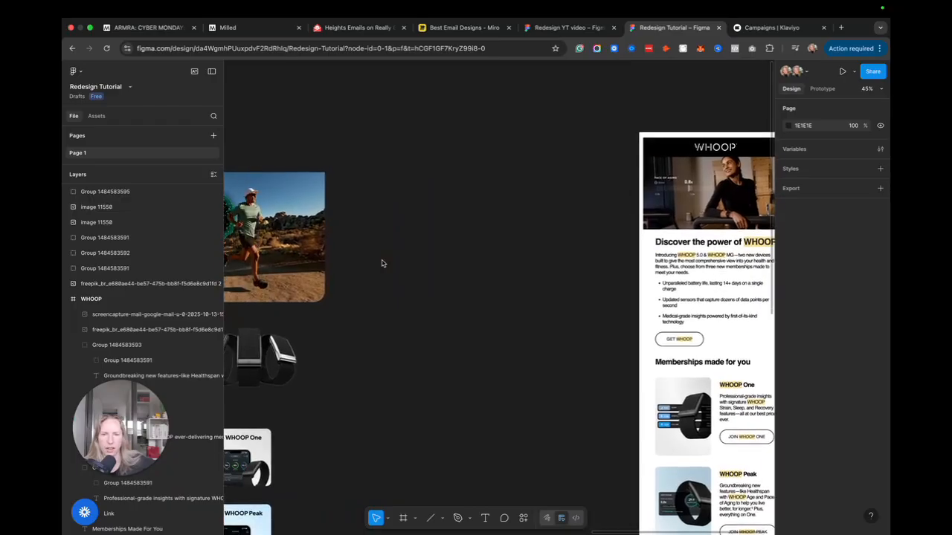
{"action": "scroll", "coordinate": [404, 155], "scroll_direction": "left", "scroll_amount": 2}
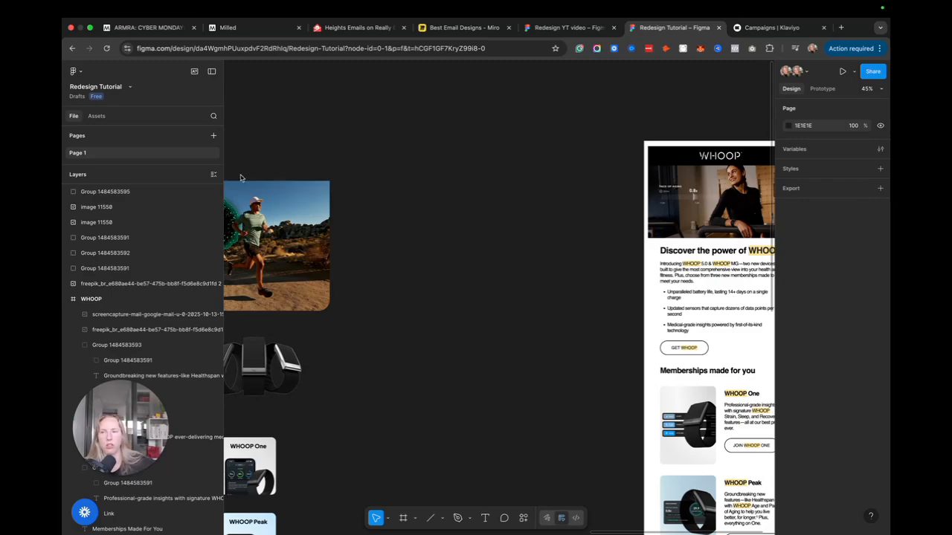
Hide the side panels and draw a rectangle about 2992 px high between the assets and the original WHOOP email, setting its width to 700
{"action": "left_click", "coordinate": [212, 72]}
{"action": "scroll", "coordinate": [433, 183], "scroll_direction": "down", "scroll_amount": 1}
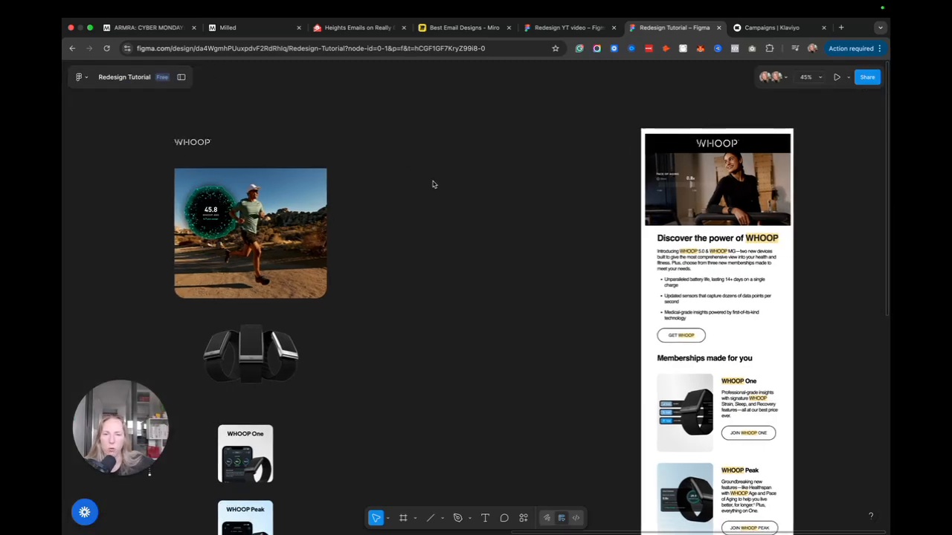
{"action": "scroll", "coordinate": [433, 183], "scroll_direction": "left", "scroll_amount": 1}
{"action": "scroll", "coordinate": [433, 182], "scroll_direction": "up", "scroll_amount": 1}
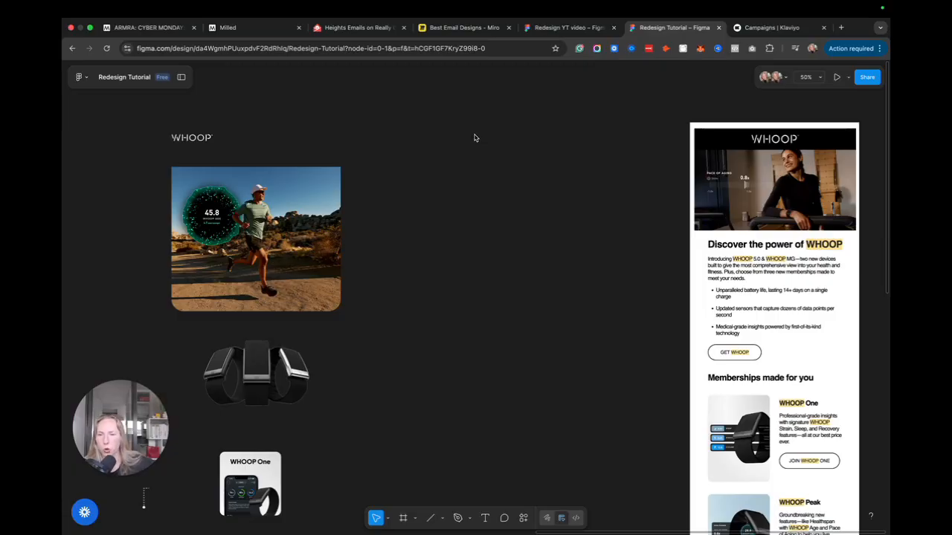
{"action": "key", "text": "r"}
{"action": "left_click_drag", "start_coordinate": [448, 121], "coordinate": [621, 433]}
{"action": "scroll", "coordinate": [607, 422], "scroll_direction": "up", "scroll_amount": 10}
{"action": "left_click", "coordinate": [795, 257]}
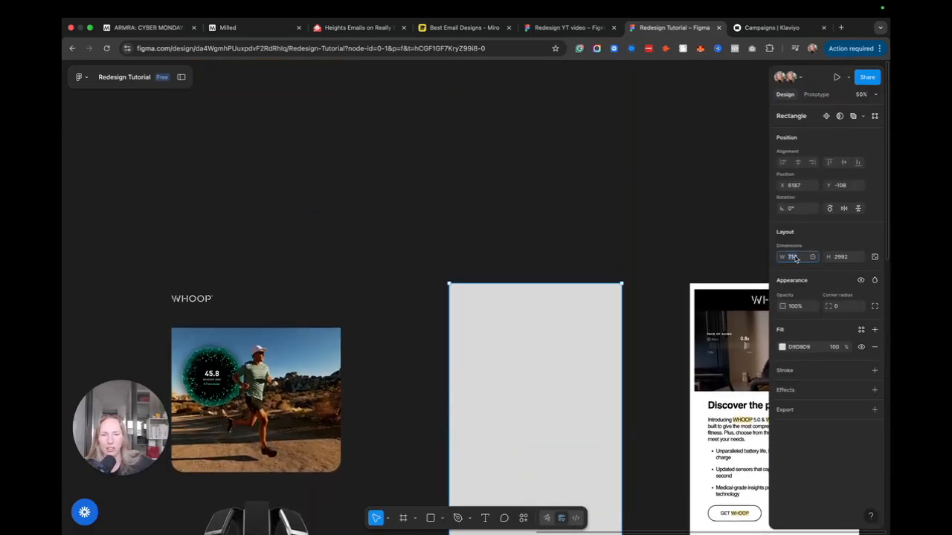
{"action": "type", "text": "700"}
{"action": "key", "text": "Return"}
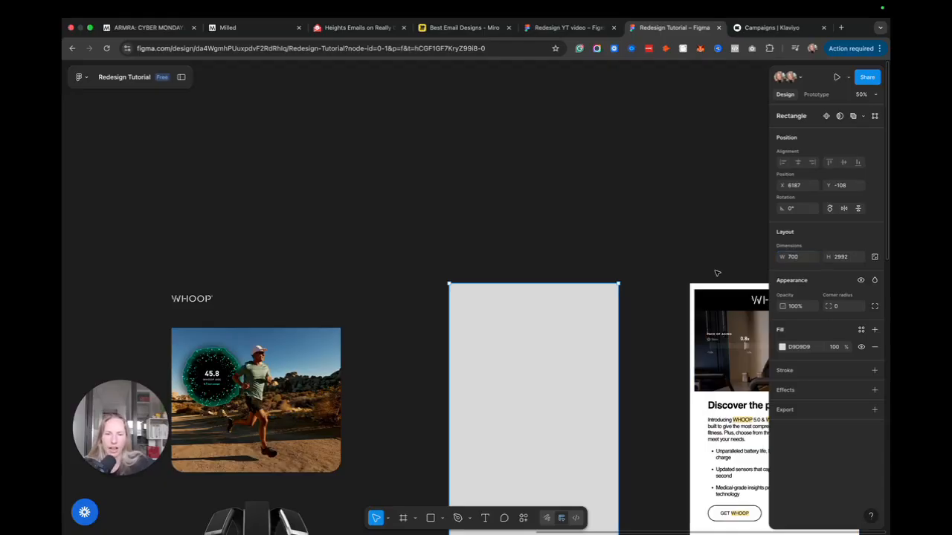
Wrap the tall grey rectangle in a frame using Frame selection
{"action": "scroll", "coordinate": [677, 273], "scroll_direction": "down", "scroll_amount": 2}
{"action": "scroll", "coordinate": [677, 273], "scroll_direction": "right", "scroll_amount": 2}
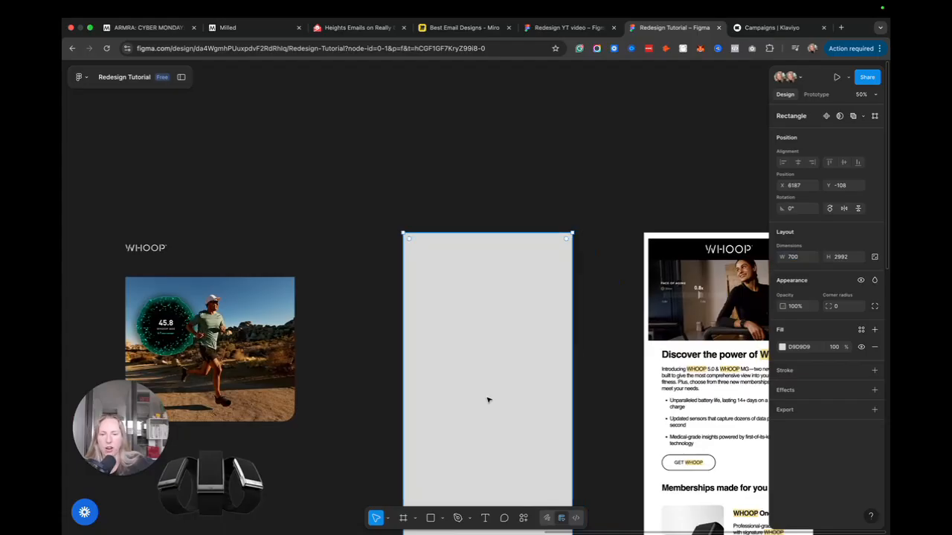
{"action": "right_click", "coordinate": [489, 357]}
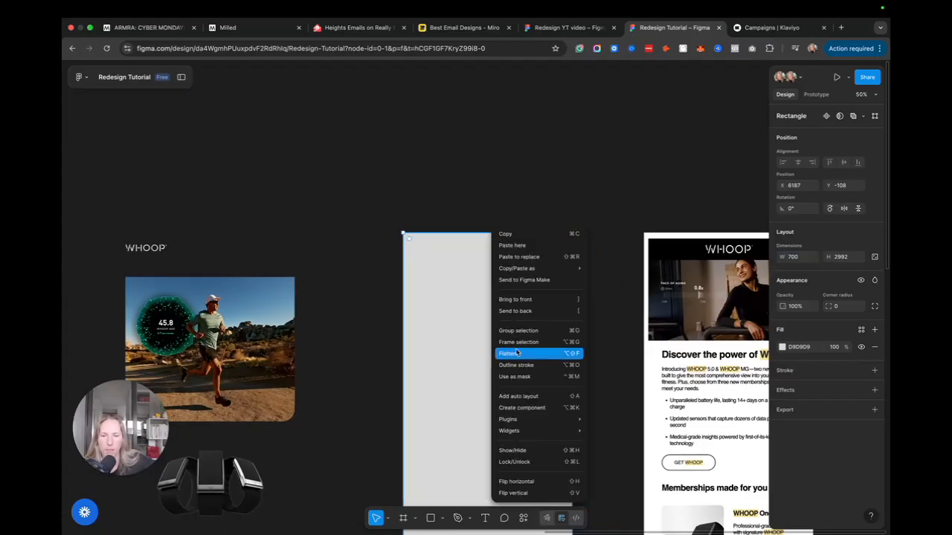
{"action": "left_click", "coordinate": [521, 343]}
{"action": "left_click", "coordinate": [497, 153]}
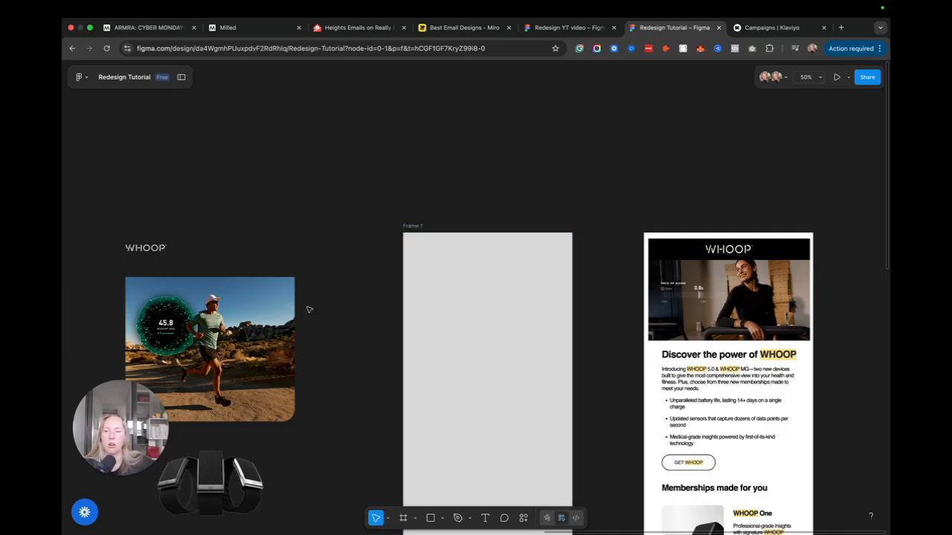
Place a copy of the runner hero image inside the new frame, spanning its full width at about Y 573
{"action": "left_click", "coordinate": [259, 328]}
{"action": "scroll", "coordinate": [327, 304], "scroll_direction": "down", "scroll_amount": 1}
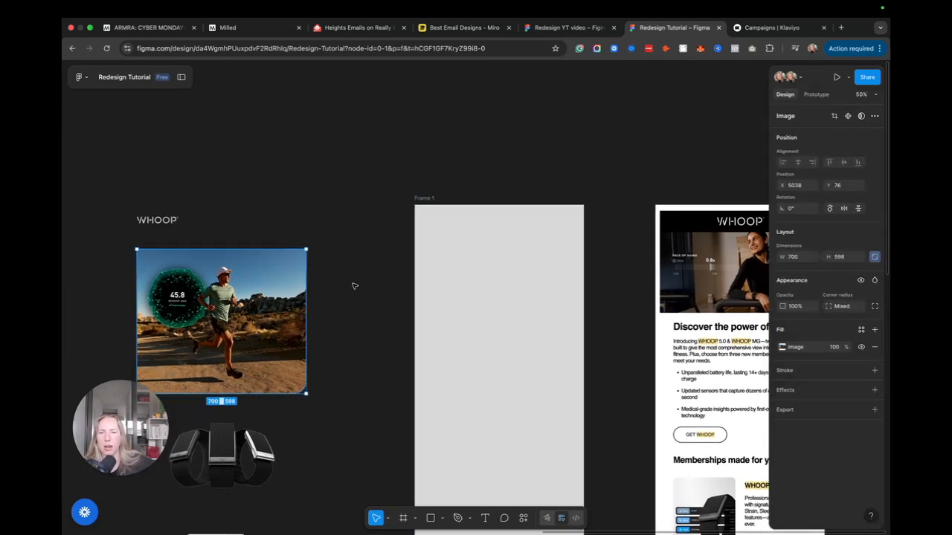
{"action": "scroll", "coordinate": [356, 285], "scroll_direction": "down", "scroll_amount": 2}
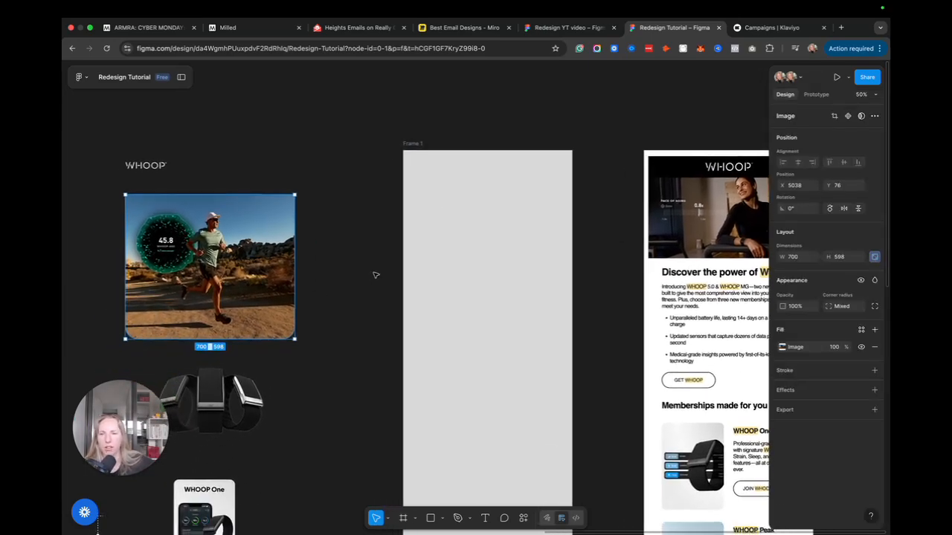
{"action": "left_click", "coordinate": [494, 286]}
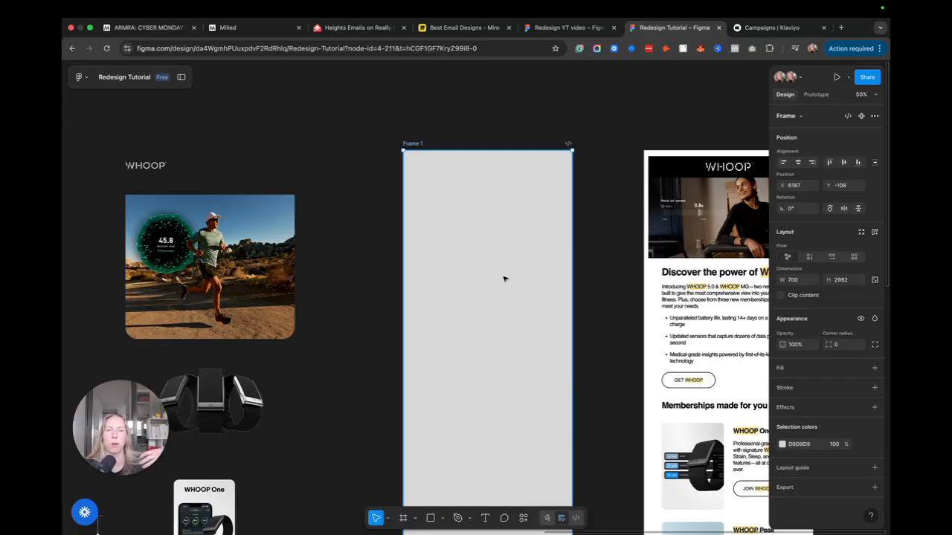
{"action": "key", "text": "ctrl+v"}
{"action": "left_click_drag", "start_coordinate": [503, 246], "coordinate": [503, 344]}
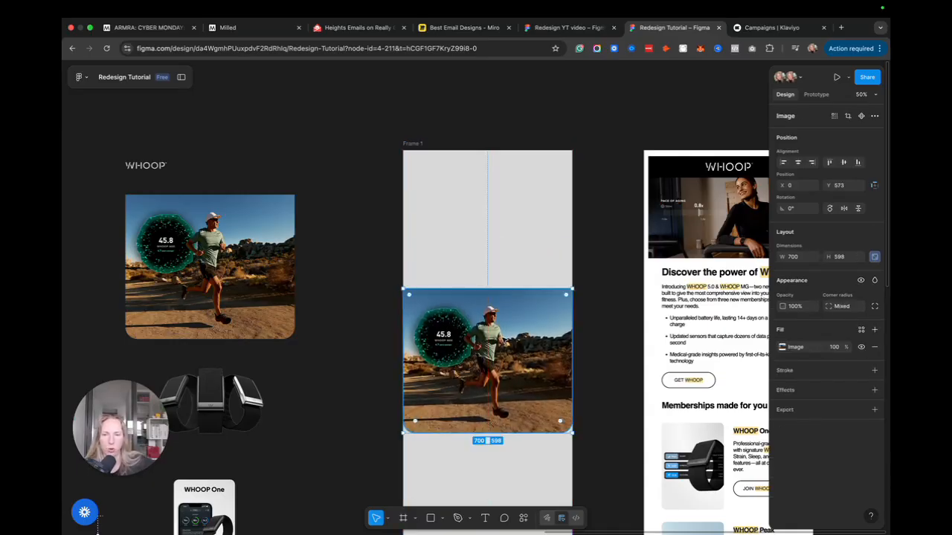
Show the layers list again and rename the copied runner image layer "Hero Visual"
{"action": "left_click", "coordinate": [181, 77]}
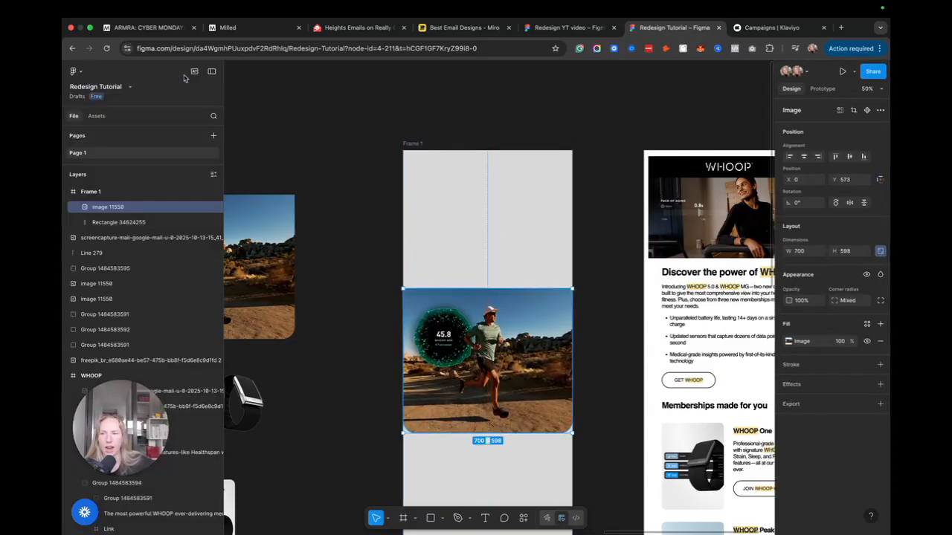
{"action": "double_click", "coordinate": [121, 208]}
{"action": "type", "text": "Hen"}
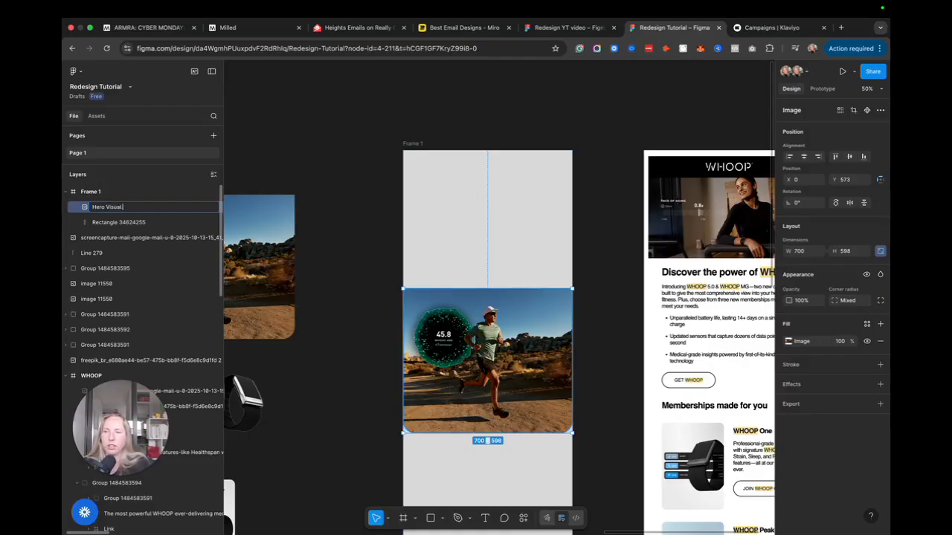
{"action": "key", "text": "Return"}
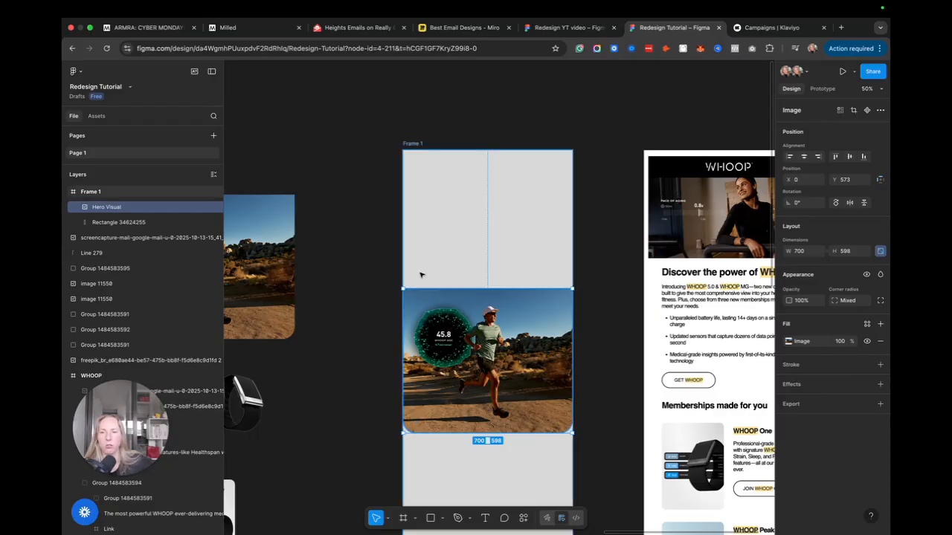
{"action": "left_click", "coordinate": [366, 265]}
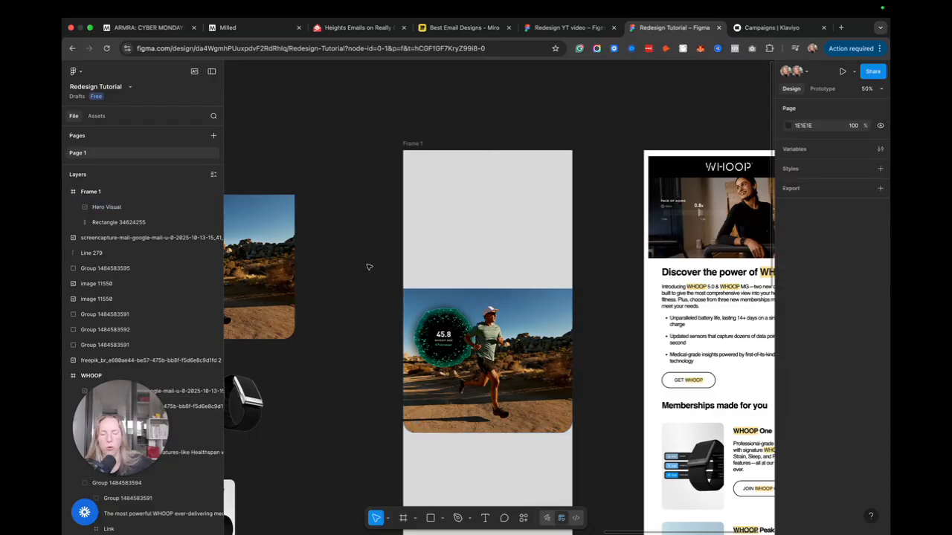
Draw a 700 by 573 px rectangle filling the frame's space above the runner image, and name it "Hero Section"
{"action": "scroll", "coordinate": [442, 248], "scroll_direction": "up", "scroll_amount": 3}
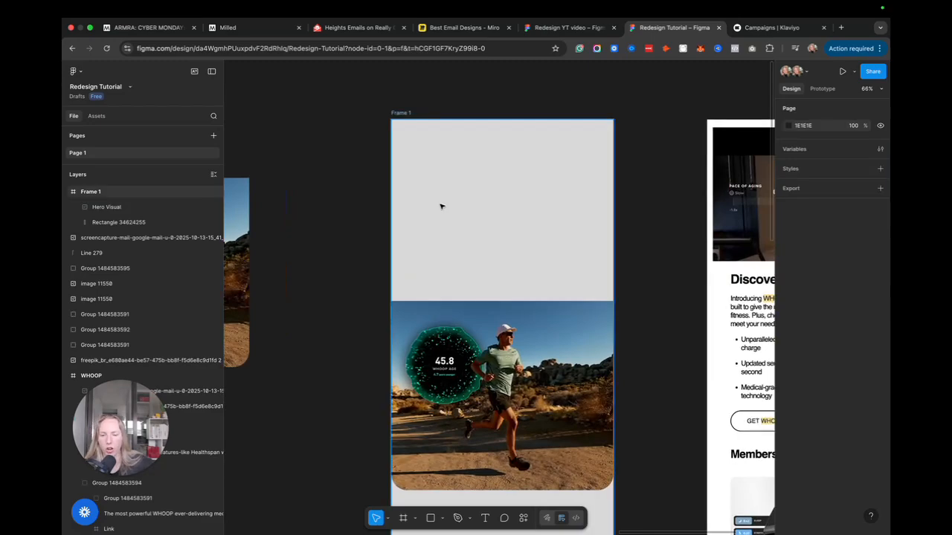
{"action": "key", "text": "r"}
{"action": "mouse_move", "coordinate": [392, 120]}
{"action": "left_mouse_down"}
{"action": "mouse_move", "coordinate": [573, 297]}
{"action": "mouse_move", "coordinate": [612, 301]}
{"action": "left_mouse_up"}
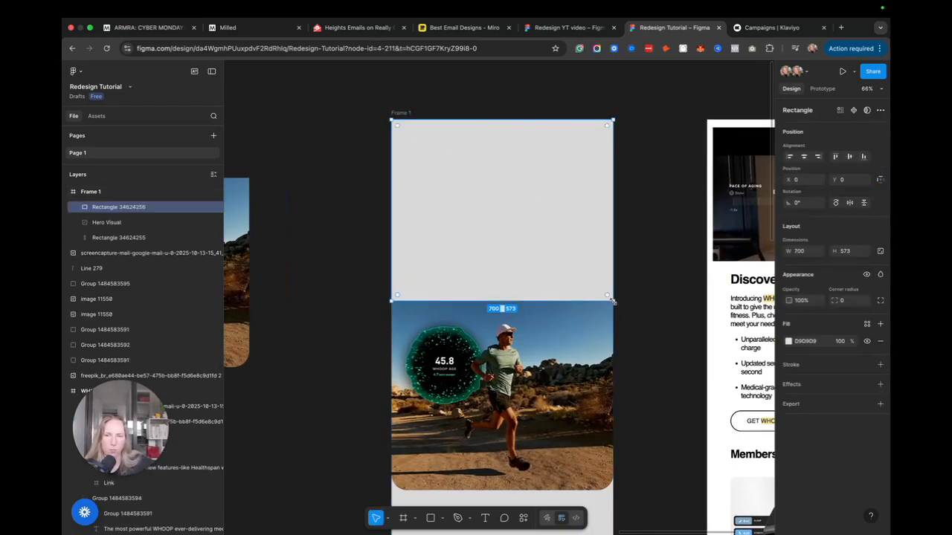
{"action": "double_click", "coordinate": [114, 208]}
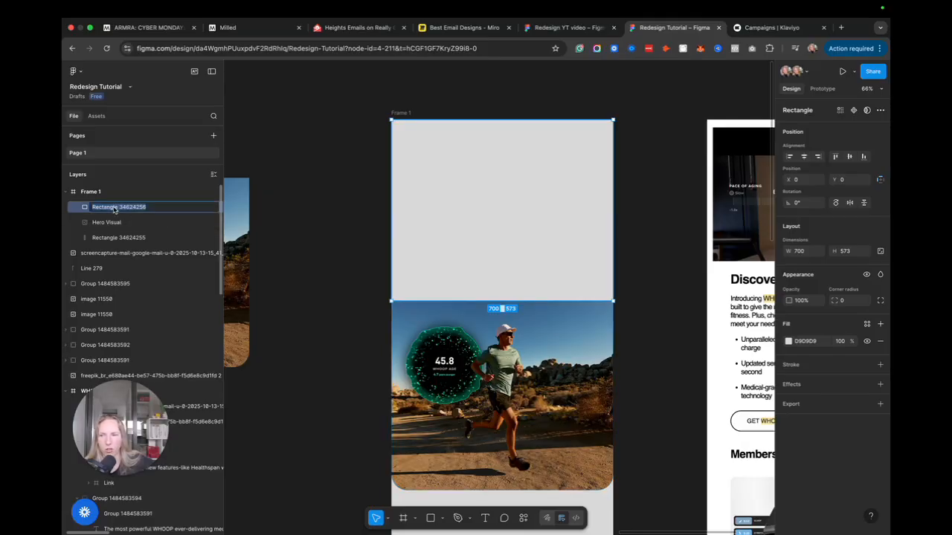
{"action": "type", "text": "Hero Section"}
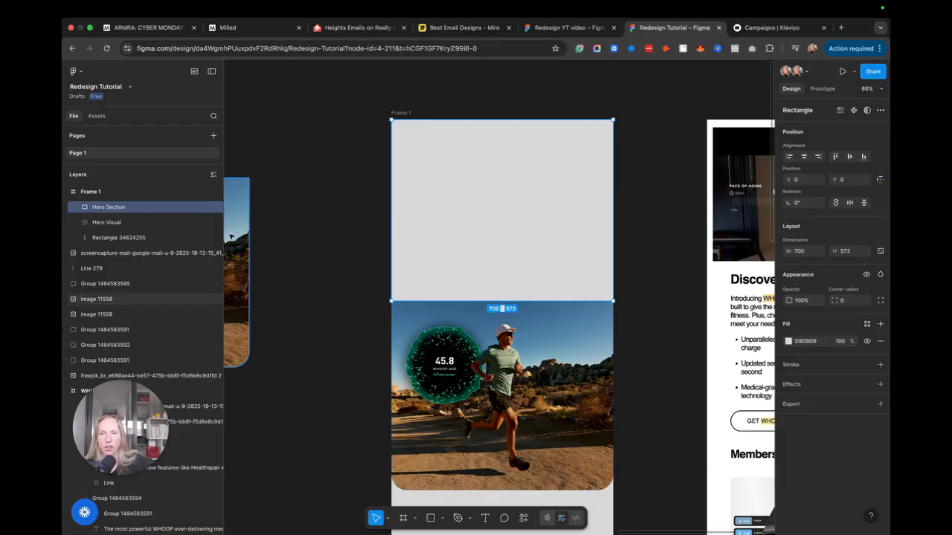
{"action": "left_click", "coordinate": [683, 245]}
Change the Hero Section rectangle's fill to a linear gradient and rotate it to run horizontally across the rectangle
{"action": "left_click", "coordinate": [550, 248]}
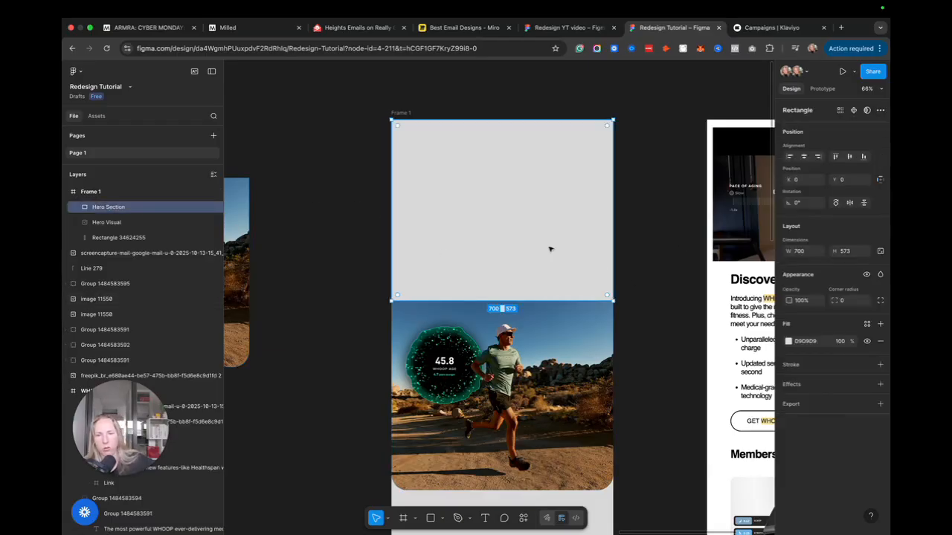
{"action": "scroll", "coordinate": [580, 273], "scroll_direction": "up", "scroll_amount": 3}
{"action": "scroll", "coordinate": [649, 271], "scroll_direction": "down", "scroll_amount": 3}
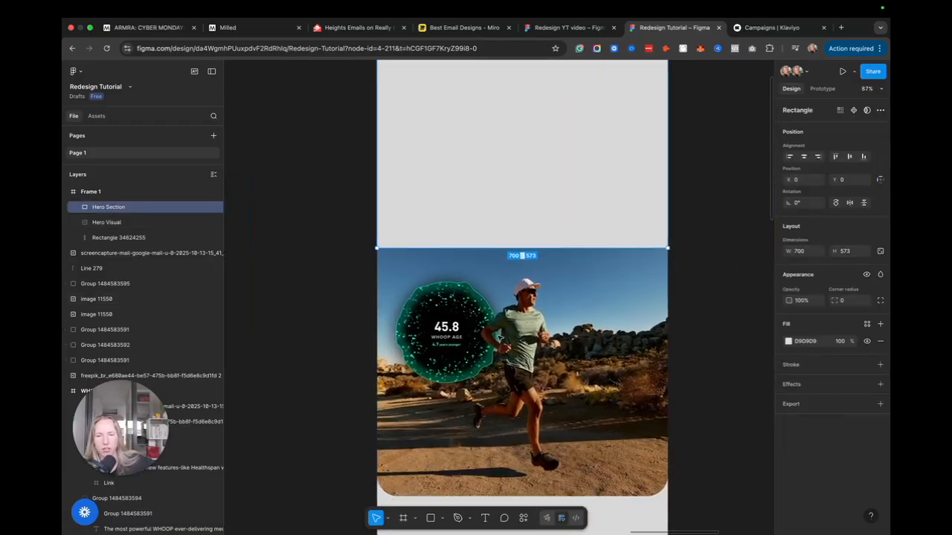
{"action": "scroll", "coordinate": [765, 381], "scroll_direction": "right", "scroll_amount": 2}
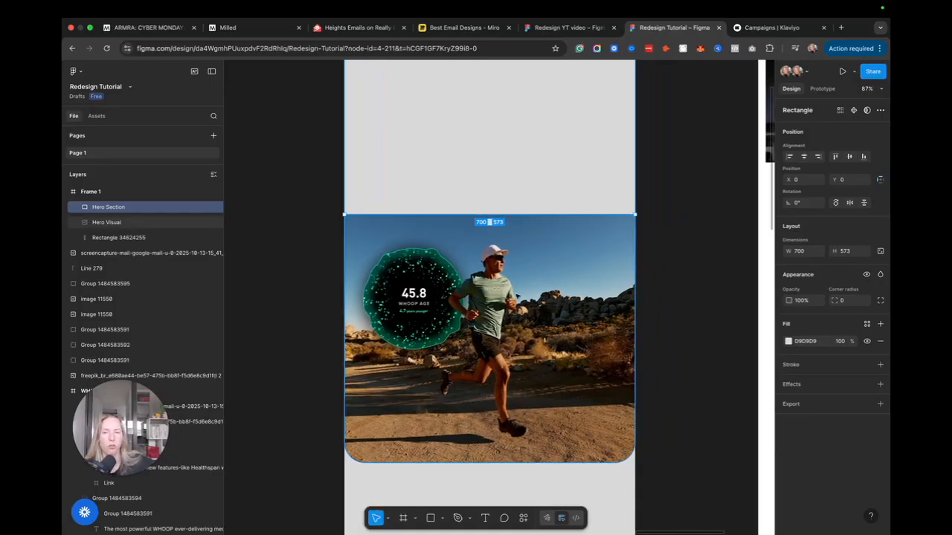
{"action": "left_click", "coordinate": [789, 342]}
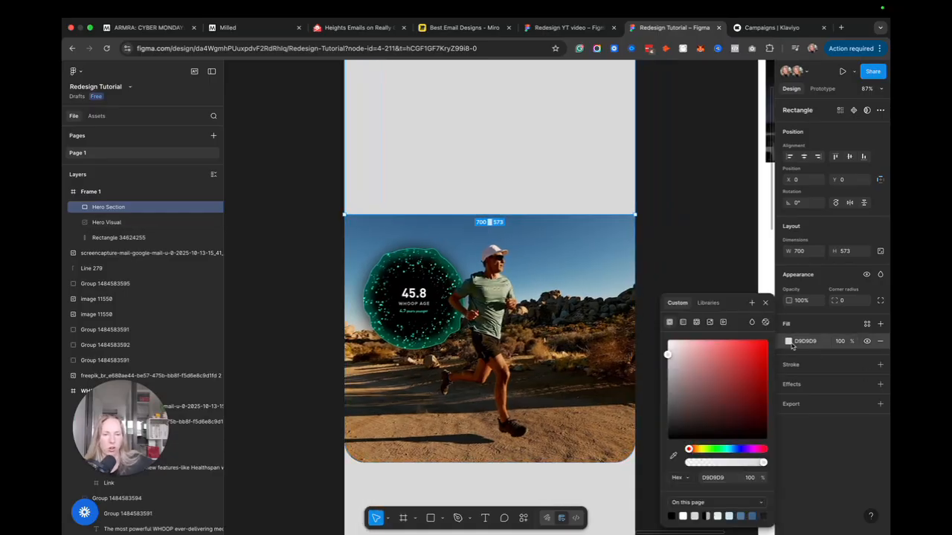
{"action": "left_click", "coordinate": [683, 324]}
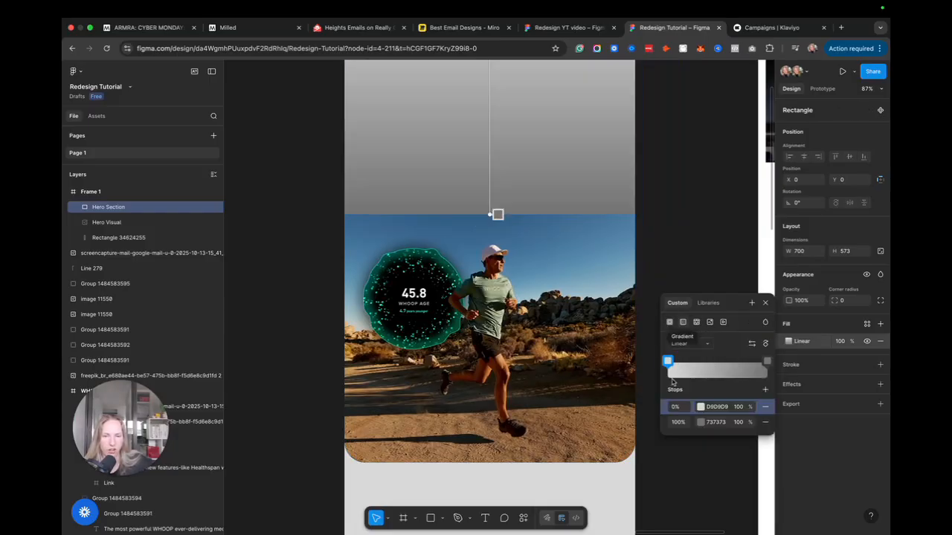
{"action": "left_click", "coordinate": [700, 407]}
{"action": "left_click", "coordinate": [701, 407]}
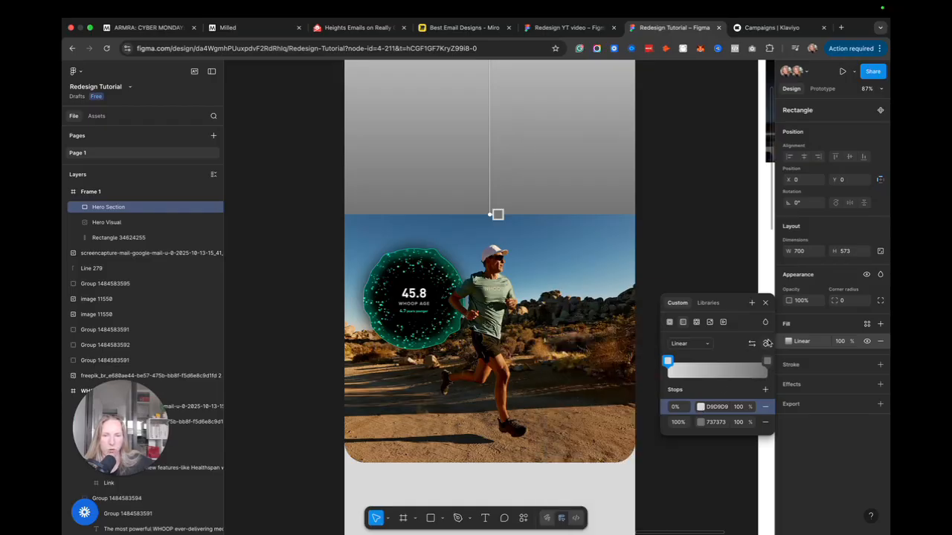
{"action": "scroll", "coordinate": [768, 343], "scroll_direction": "up", "scroll_amount": 5}
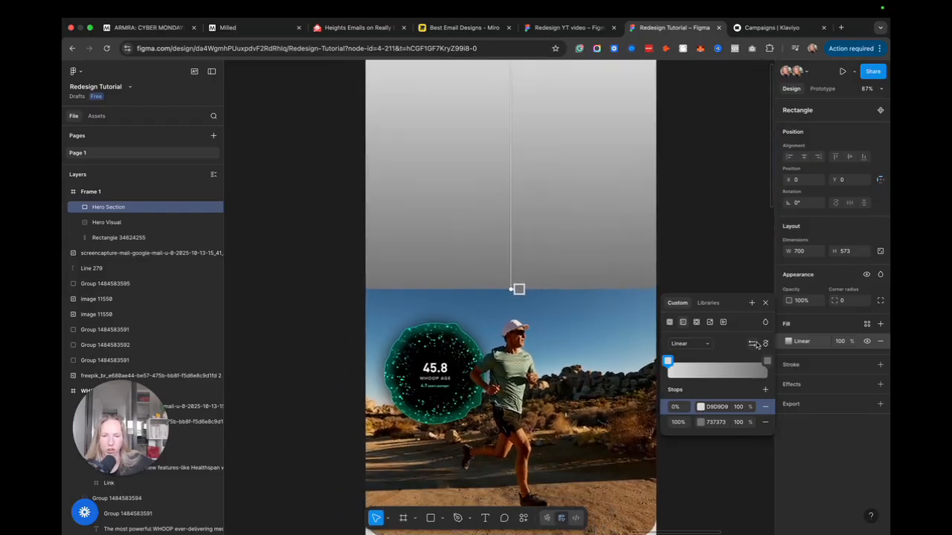
{"action": "left_click", "coordinate": [764, 345]}
{"action": "left_click", "coordinate": [763, 345]}
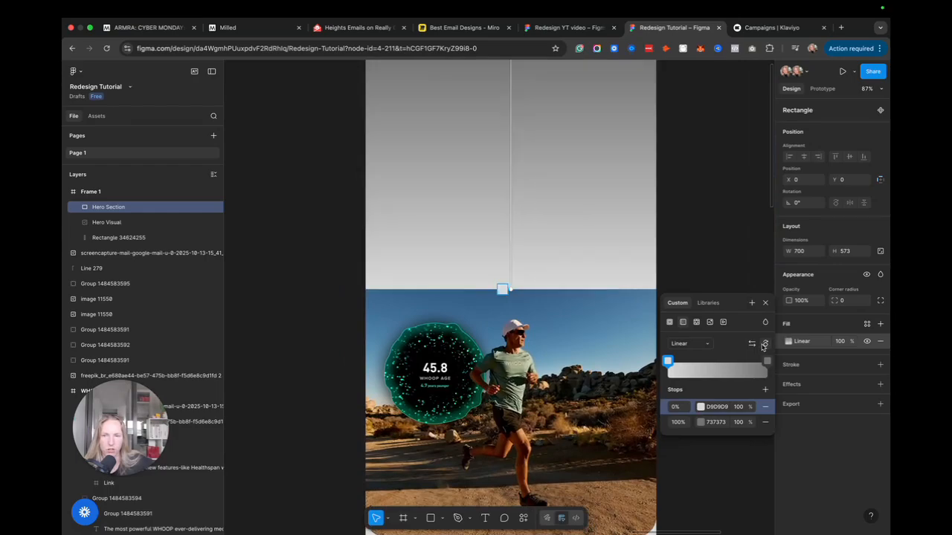
{"action": "left_click", "coordinate": [763, 345]}
Set the gradient's 0% stop to the blue 39648C sampled from the left side of the runner image's sky
{"action": "left_click", "coordinate": [701, 407]}
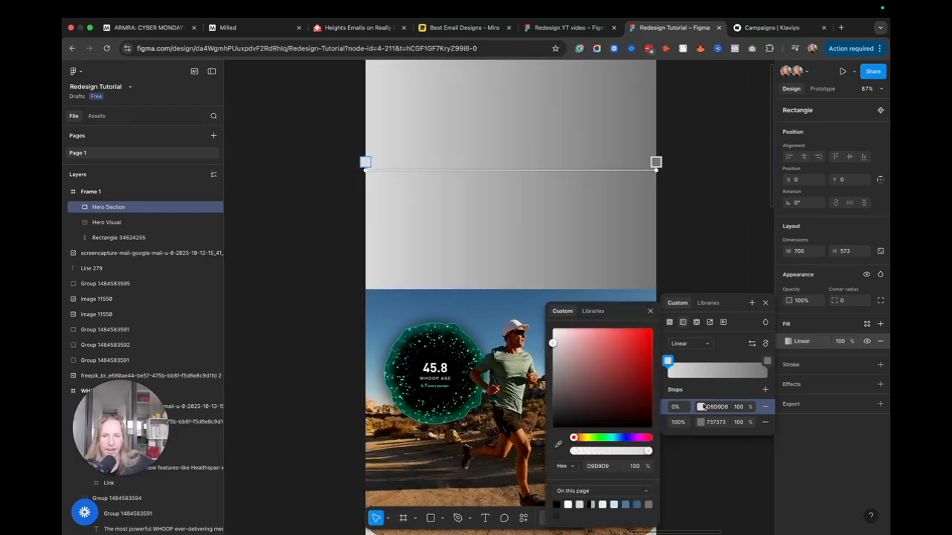
{"action": "left_click", "coordinate": [557, 446]}
{"action": "left_click", "coordinate": [393, 308]}
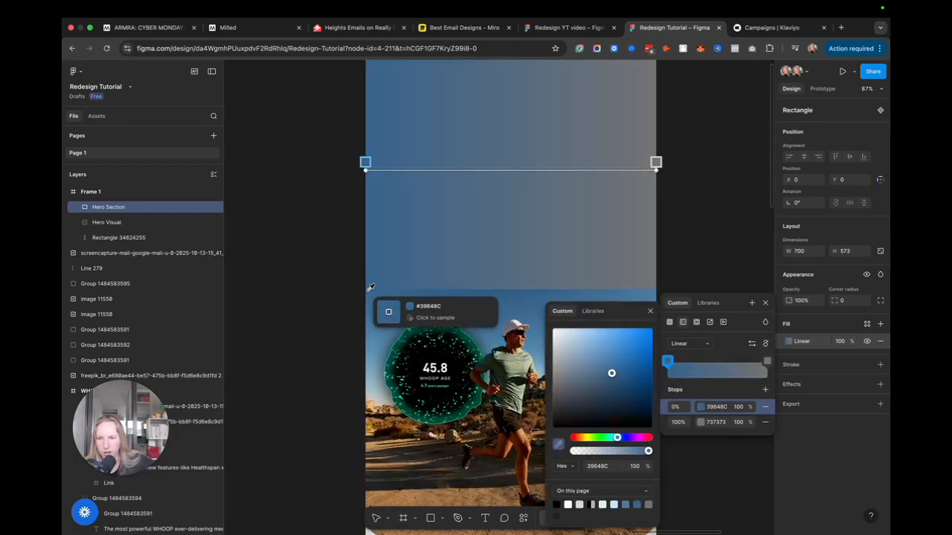
Set the gradient's 100% stop to the lighter blue 5887A9 sampled from the right side of the runner image's sky
{"action": "left_click", "coordinate": [767, 362]}
{"action": "left_click", "coordinate": [699, 423]}
{"action": "left_click", "coordinate": [700, 422]}
{"action": "left_click", "coordinate": [699, 422]}
{"action": "left_click", "coordinate": [558, 444]}
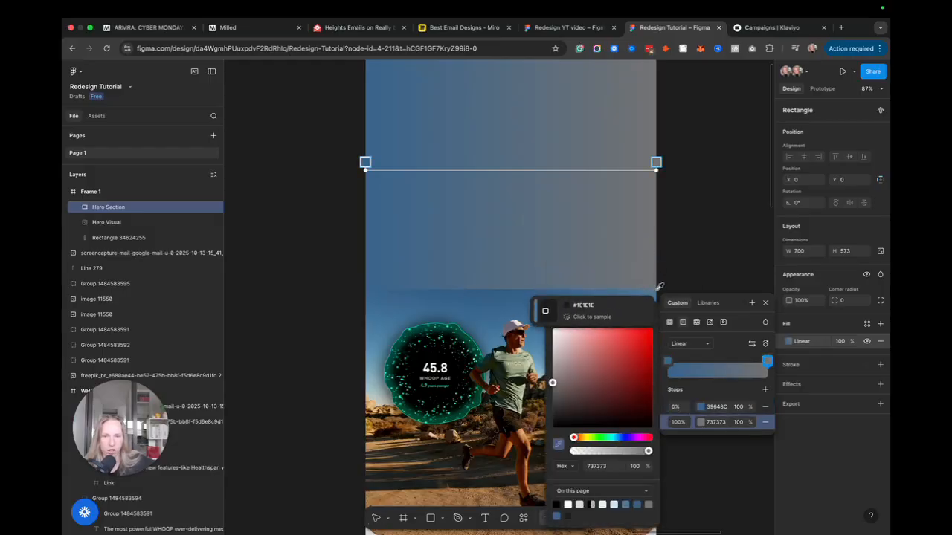
{"action": "left_click", "coordinate": [655, 295]}
{"action": "scroll", "coordinate": [693, 271], "scroll_direction": "down", "scroll_amount": 2}
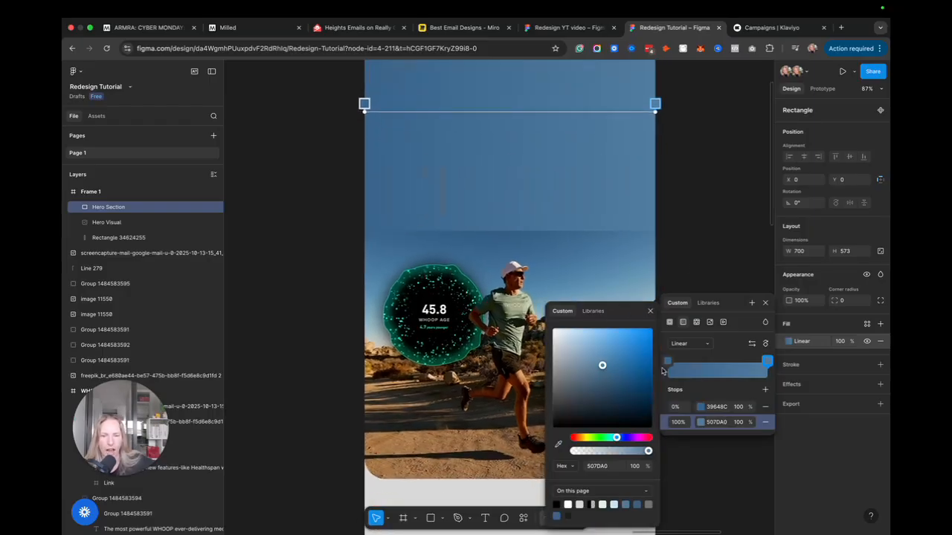
{"action": "left_click", "coordinate": [558, 446]}
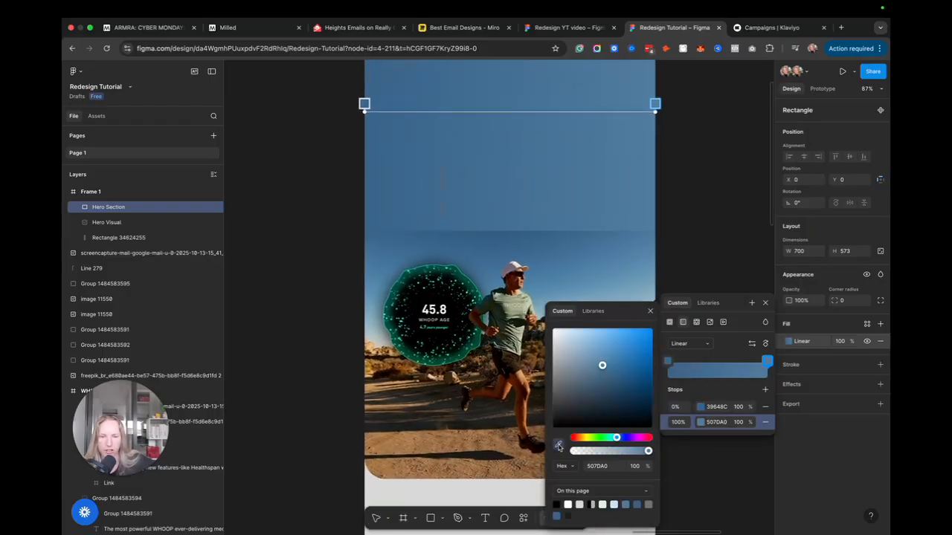
{"action": "key", "text": "Escape"}
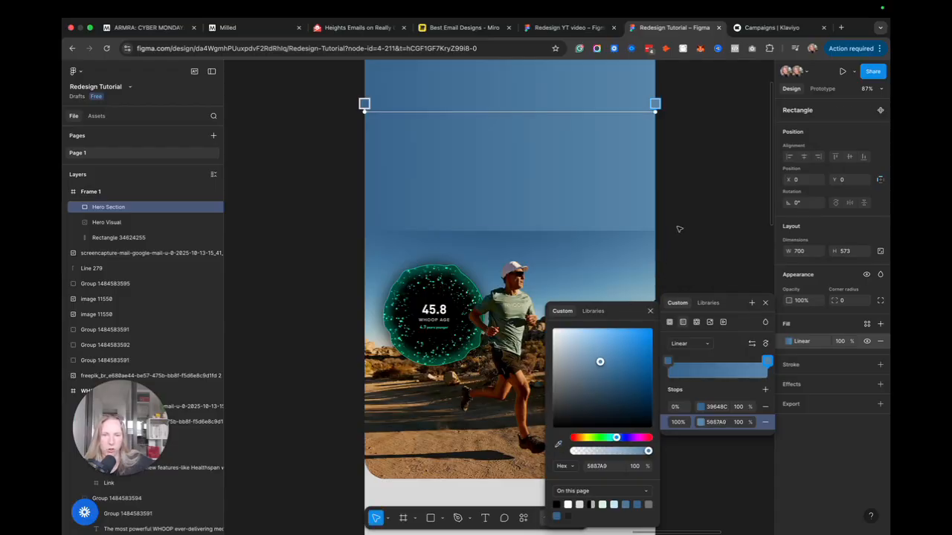
{"action": "key", "text": "Escape"}
{"action": "scroll", "coordinate": [569, 148], "scroll_direction": "up", "scroll_amount": 1}
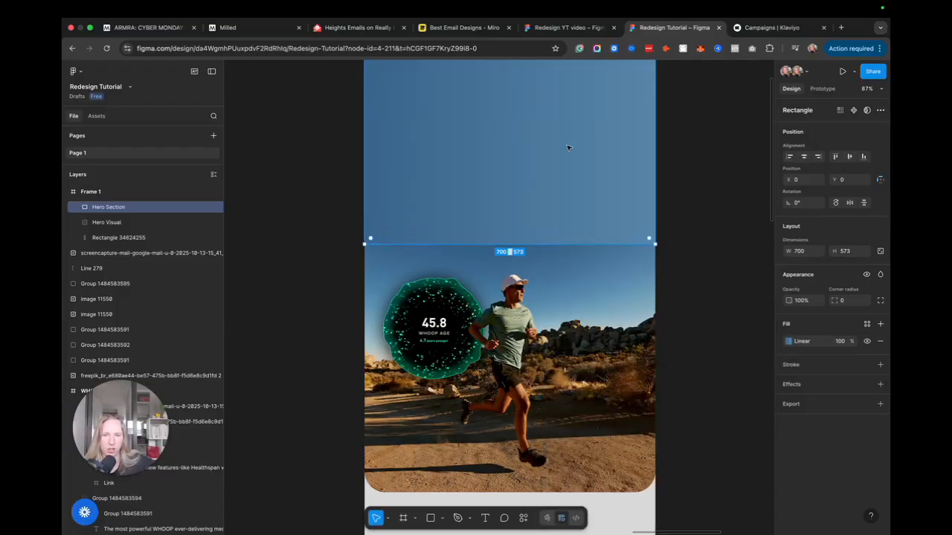
Try the Darken blend mode on the Hero Section gradient fill and restore it to Normal
{"action": "double_click", "coordinate": [609, 173]}
{"action": "left_click", "coordinate": [788, 243]}
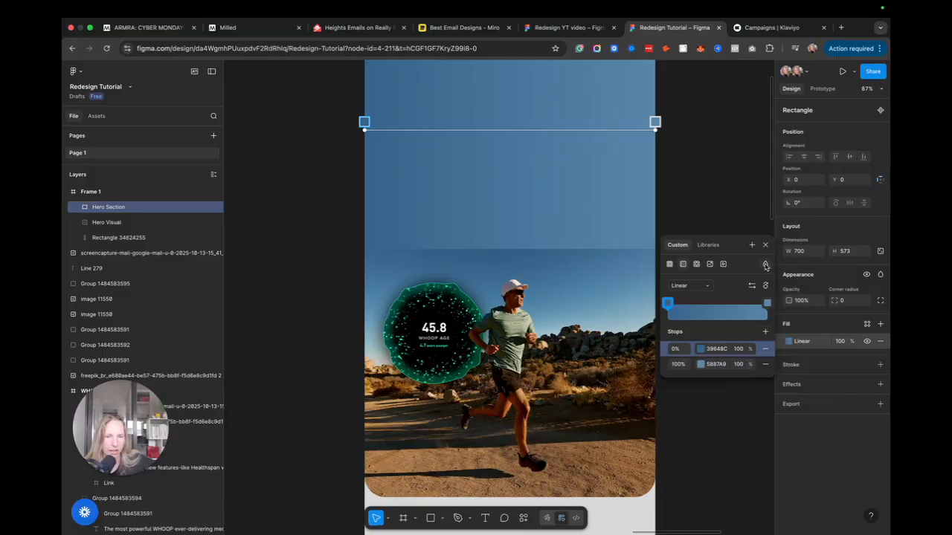
{"action": "left_click", "coordinate": [765, 264]}
{"action": "left_click", "coordinate": [782, 300]}
{"action": "left_click", "coordinate": [765, 264]}
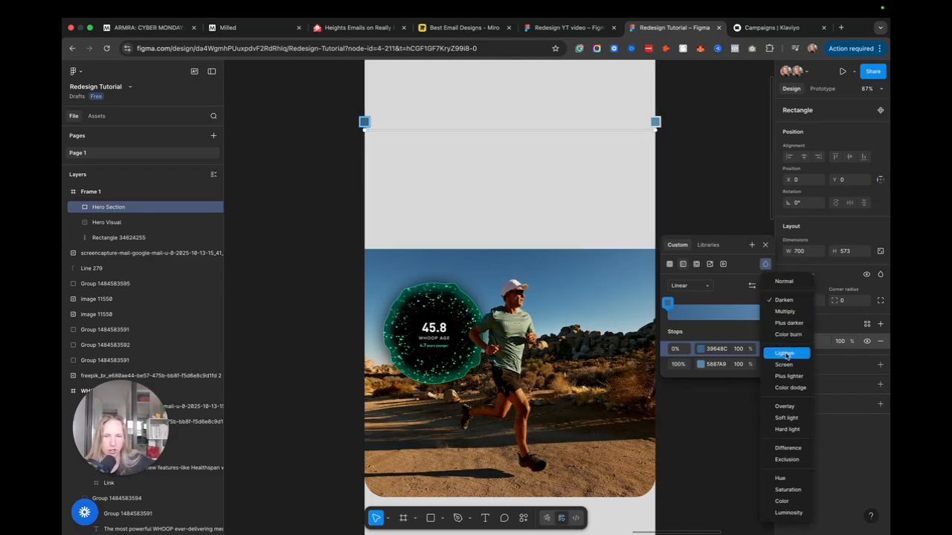
{"action": "left_click", "coordinate": [784, 281]}
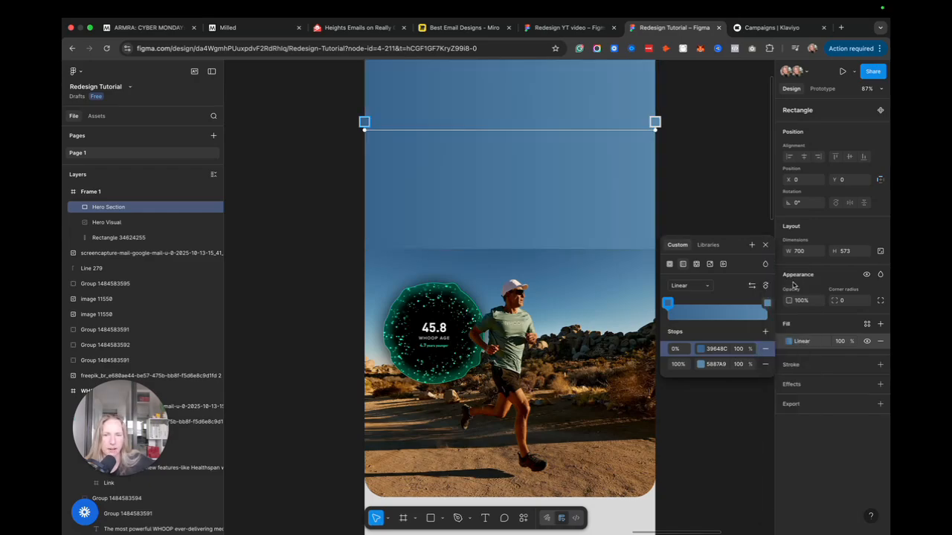
{"action": "scroll", "coordinate": [584, 244], "scroll_direction": "up", "scroll_amount": 1}
{"action": "scroll", "coordinate": [584, 245], "scroll_direction": "up", "scroll_amount": 2}
{"action": "left_click", "coordinate": [707, 187]}
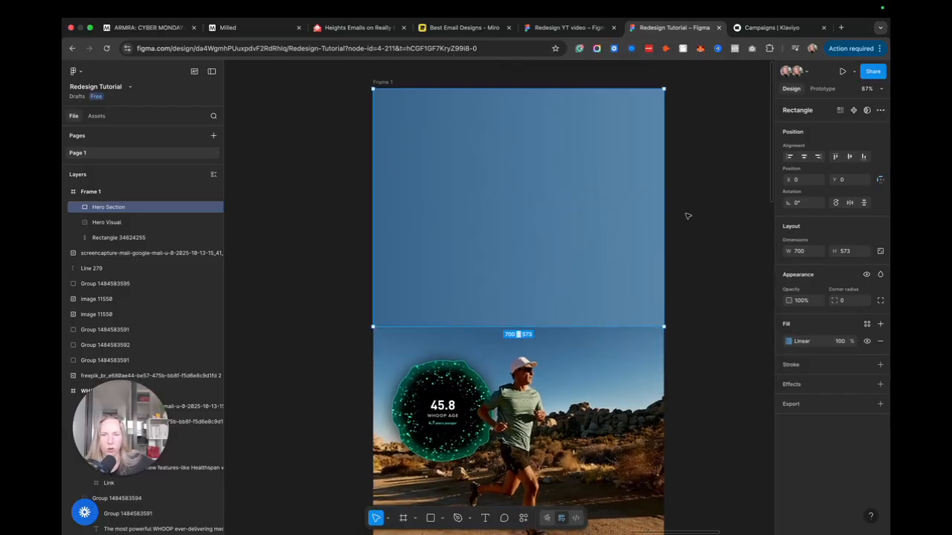
{"action": "left_click", "coordinate": [690, 215]}
Replace the Hero Section rectangle with the copied 700 by 470 px blue gradient rectangle and move Hero Visual up against its lower edge
{"action": "scroll", "coordinate": [664, 244], "scroll_direction": "left", "scroll_amount": 1}
{"action": "scroll", "coordinate": [664, 245], "scroll_direction": "down", "scroll_amount": 2}
{"action": "scroll", "coordinate": [664, 245], "scroll_direction": "up", "scroll_amount": 2}
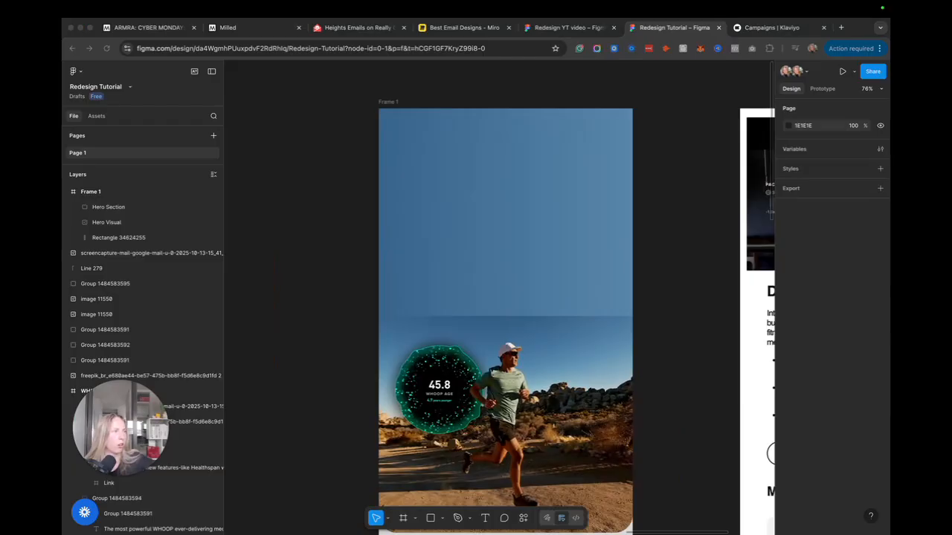
{"action": "left_click", "coordinate": [549, 204]}
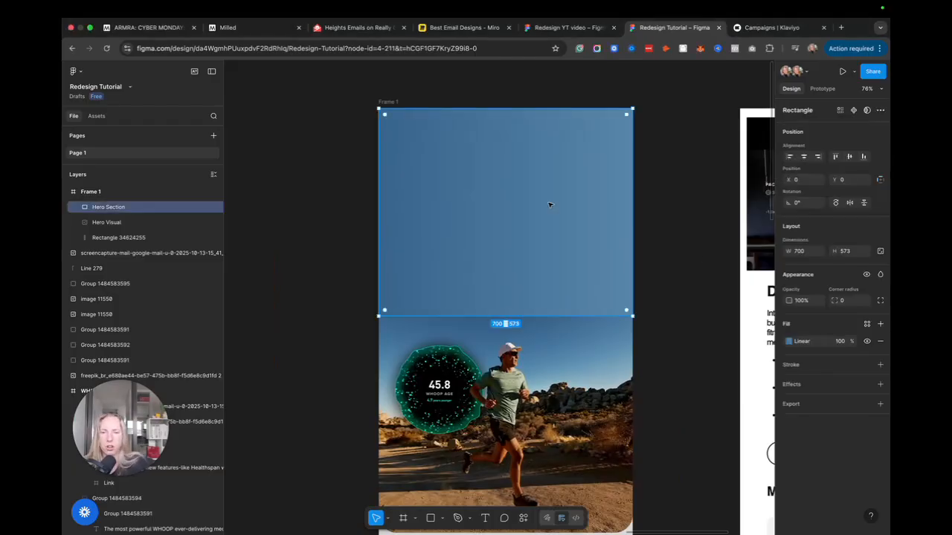
{"action": "key", "text": "Delete"}
{"action": "left_click", "coordinate": [550, 204]}
{"action": "key", "text": "super+v"}
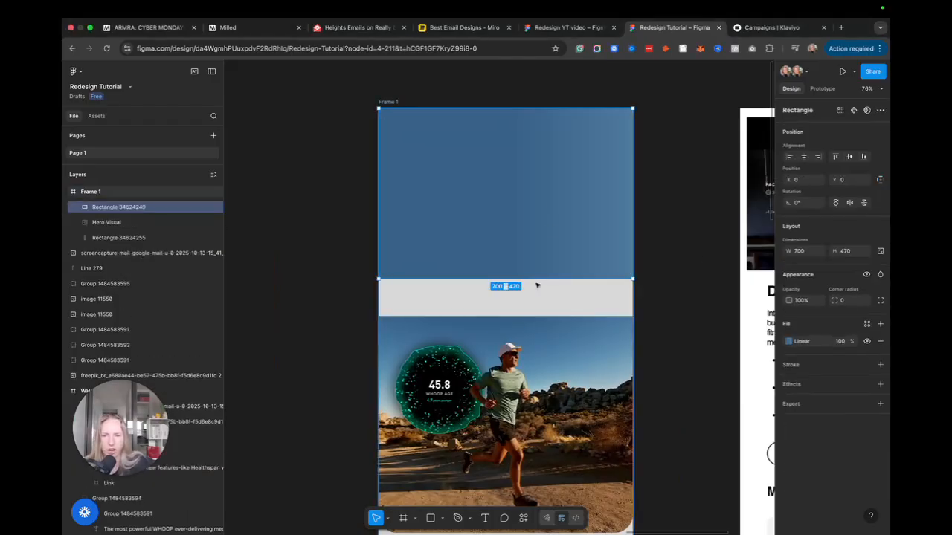
{"action": "left_click_drag", "start_coordinate": [530, 363], "coordinate": [534, 325]}
{"action": "left_click", "coordinate": [674, 285]}
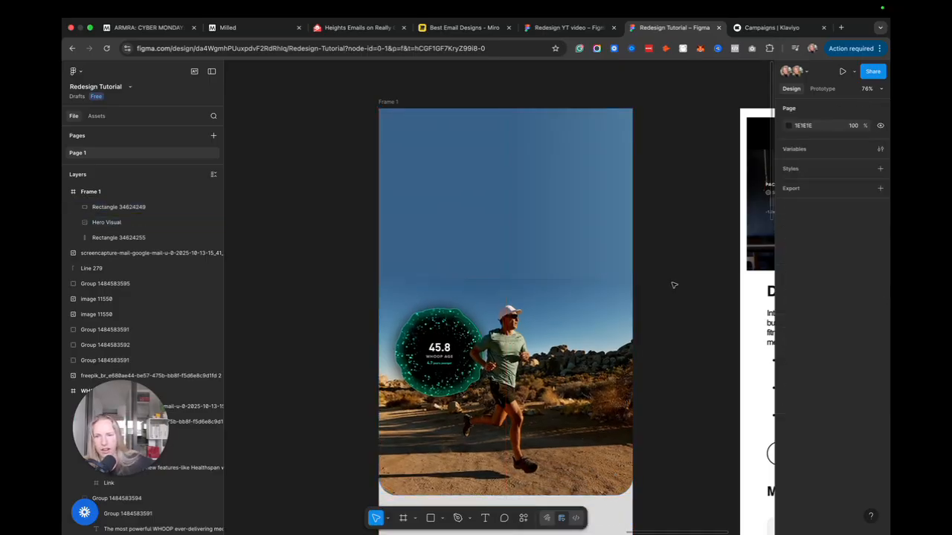
Place a copy of the white WHOOP logo in Frame 1, horizontally centred on the blue gradient at about X 265, Y 45
{"action": "scroll", "coordinate": [673, 285], "scroll_direction": "left", "scroll_amount": 2}
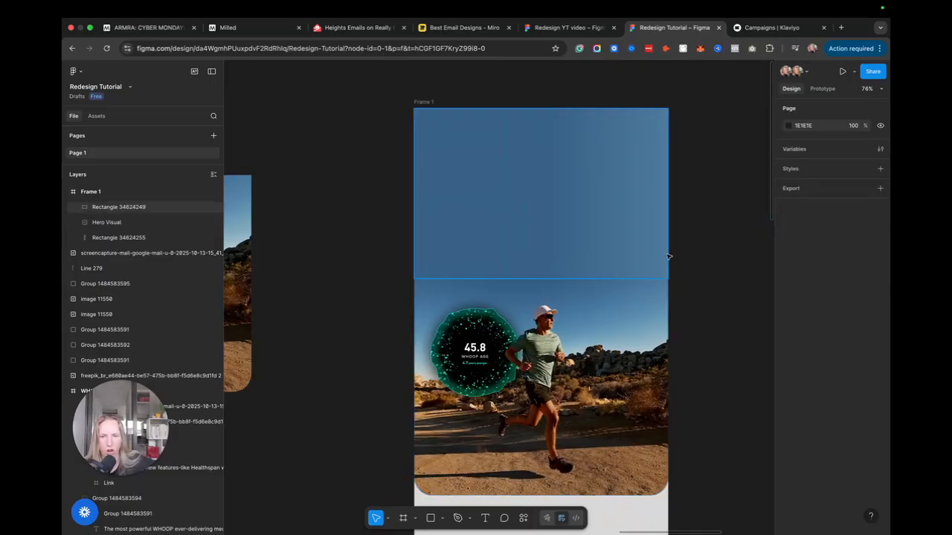
{"action": "scroll", "coordinate": [669, 256], "scroll_direction": "right", "scroll_amount": 4}
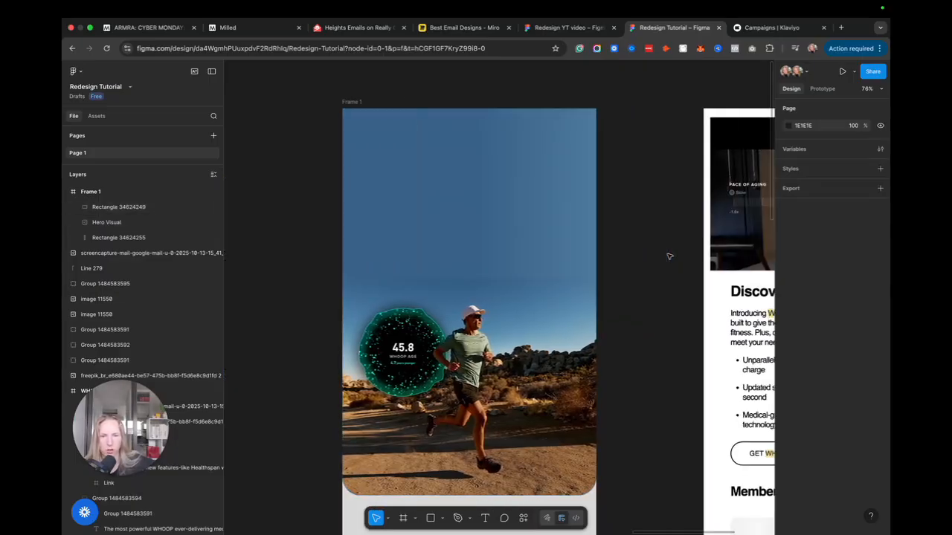
{"action": "scroll", "coordinate": [669, 256], "scroll_direction": "left", "scroll_amount": 15}
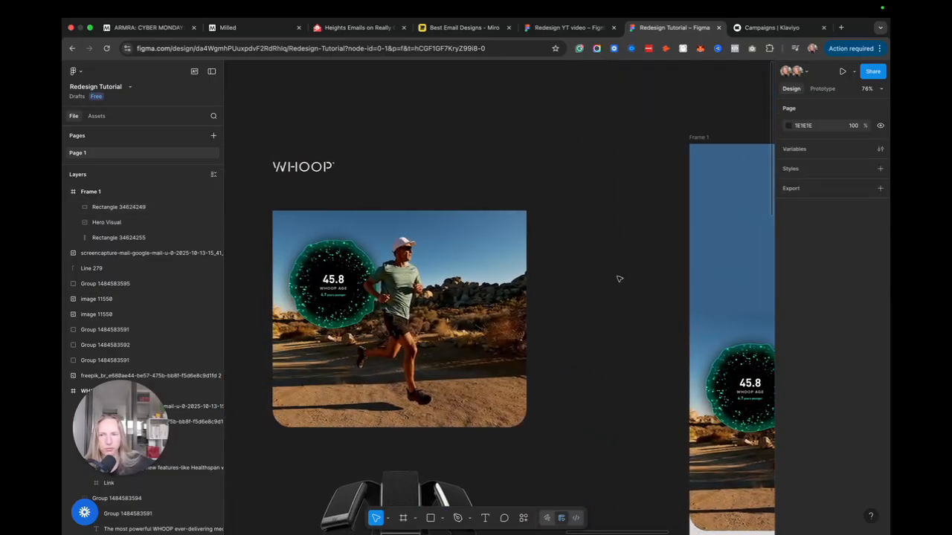
{"action": "scroll", "coordinate": [619, 278], "scroll_direction": "right", "scroll_amount": 7}
{"action": "scroll", "coordinate": [619, 278], "scroll_direction": "left", "scroll_amount": 3}
{"action": "left_click", "coordinate": [239, 162]}
{"action": "scroll", "coordinate": [515, 172], "scroll_direction": "right", "scroll_amount": 7}
{"action": "scroll", "coordinate": [517, 172], "scroll_direction": "right", "scroll_amount": 4}
{"action": "left_click", "coordinate": [517, 172]}
{"action": "key", "text": "ctrl+v"}
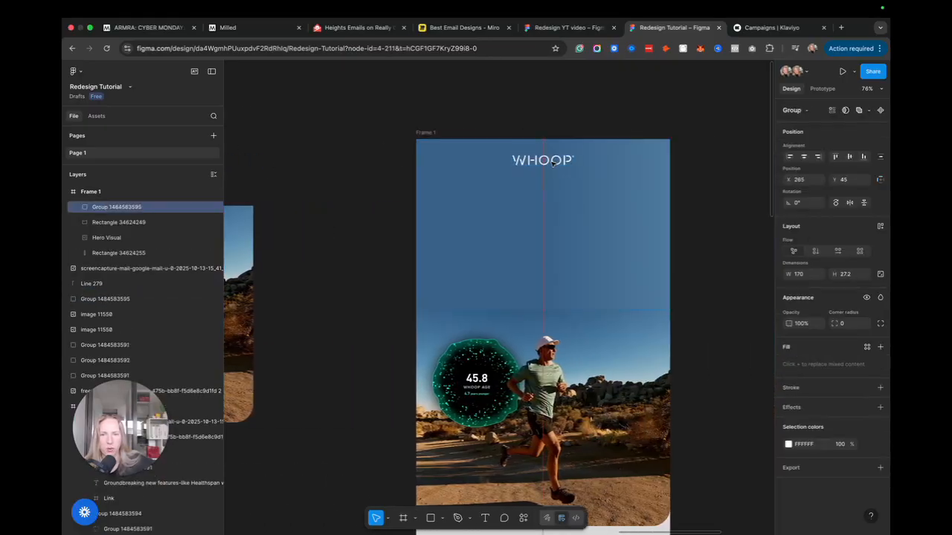
Move the original WHOOP email screenshot closer to Frame 1 so both layouts sit side by side
{"action": "left_click", "coordinate": [699, 196]}
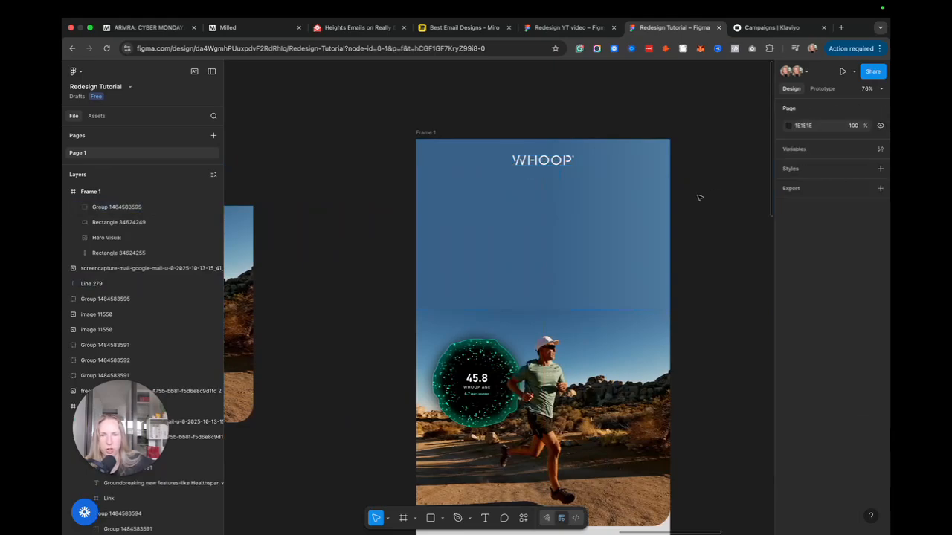
{"action": "scroll", "coordinate": [701, 197], "scroll_direction": "right", "scroll_amount": 4}
{"action": "scroll", "coordinate": [701, 197], "scroll_direction": "right", "scroll_amount": 4}
{"action": "scroll", "coordinate": [692, 209], "scroll_direction": "down", "scroll_amount": 2}
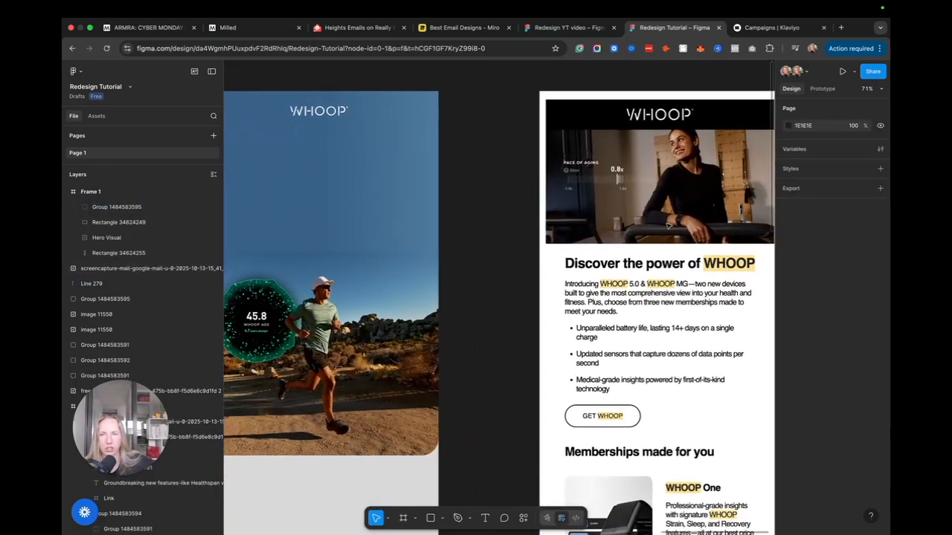
{"action": "scroll", "coordinate": [669, 226], "scroll_direction": "down", "scroll_amount": 2, "text": "ctrl"}
{"action": "scroll", "coordinate": [666, 235], "scroll_direction": "right", "scroll_amount": 2}
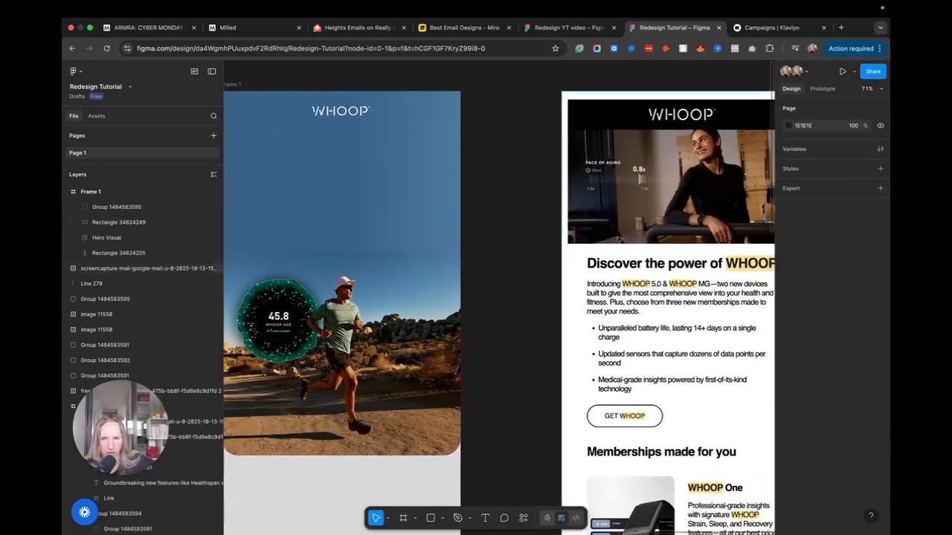
{"action": "left_click", "coordinate": [647, 168]}
{"action": "left_click_drag", "start_coordinate": [672, 170], "coordinate": [600, 171]}
{"action": "scroll", "coordinate": [601, 174], "scroll_direction": "left", "scroll_amount": 2}
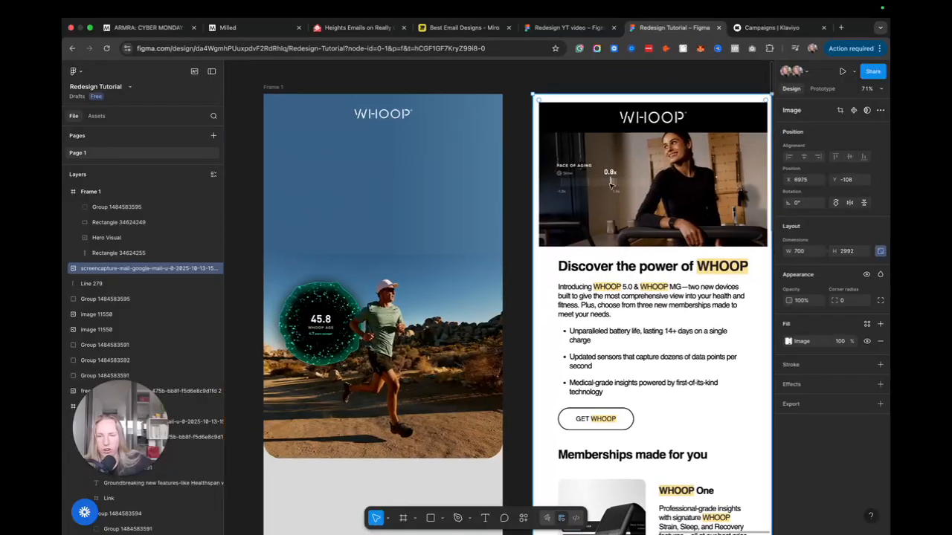
{"action": "left_click", "coordinate": [513, 168]}
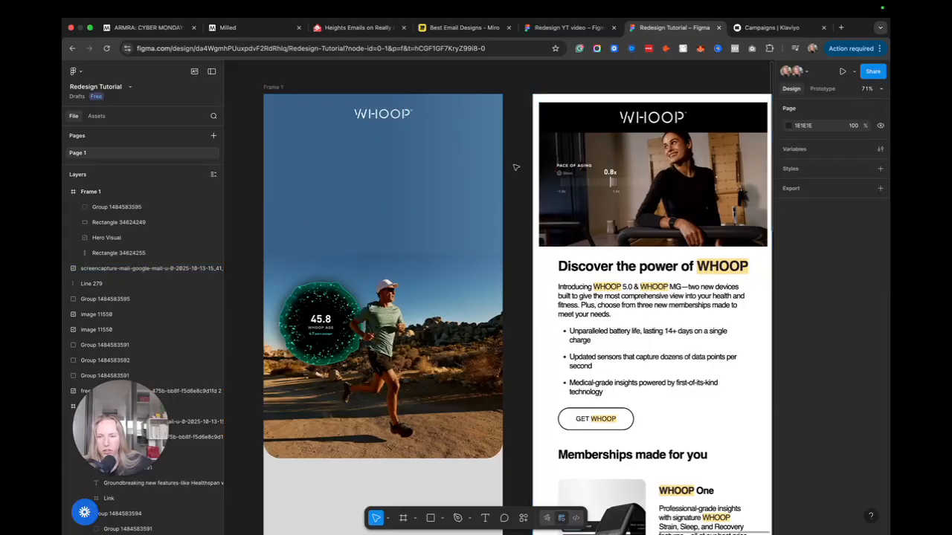
{"action": "scroll", "coordinate": [368, 180], "scroll_direction": "left", "scroll_amount": 2}
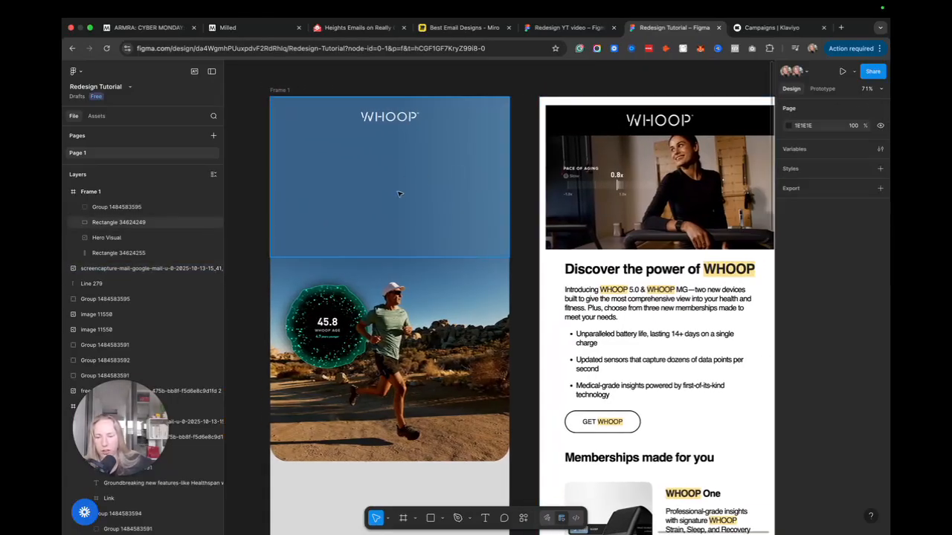
Add the headline text "Discover the power of WHOOP" below the logo in Frame 1
{"action": "key", "text": "t"}
{"action": "left_click", "coordinate": [376, 154]}
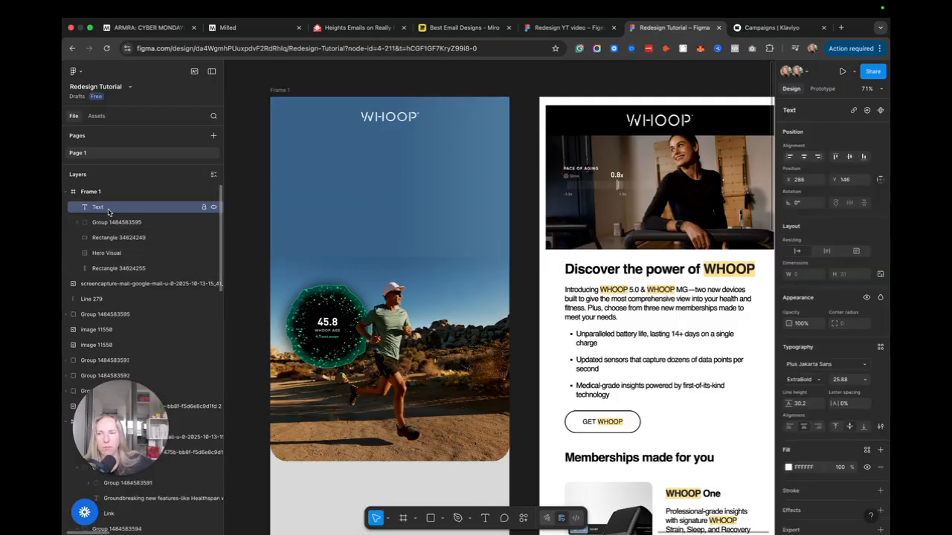
{"action": "type", "text": "Disocver"}
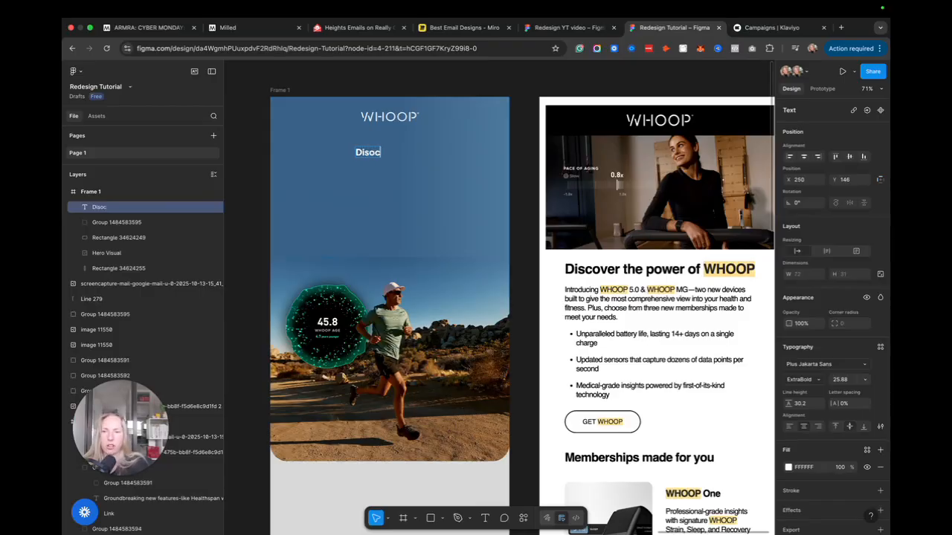
{"action": "key", "text": "BackSpace"}
{"action": "key", "text": "BackSpace"}
{"action": "key", "text": "BackSpace"}
{"action": "type", "text": "cover"}
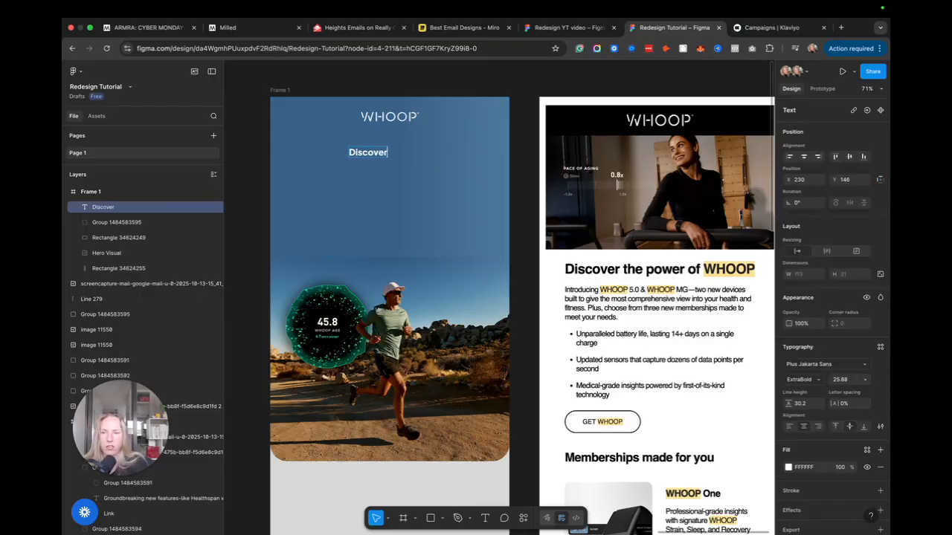
{"action": "type", "text": " the power of WHOOP"}
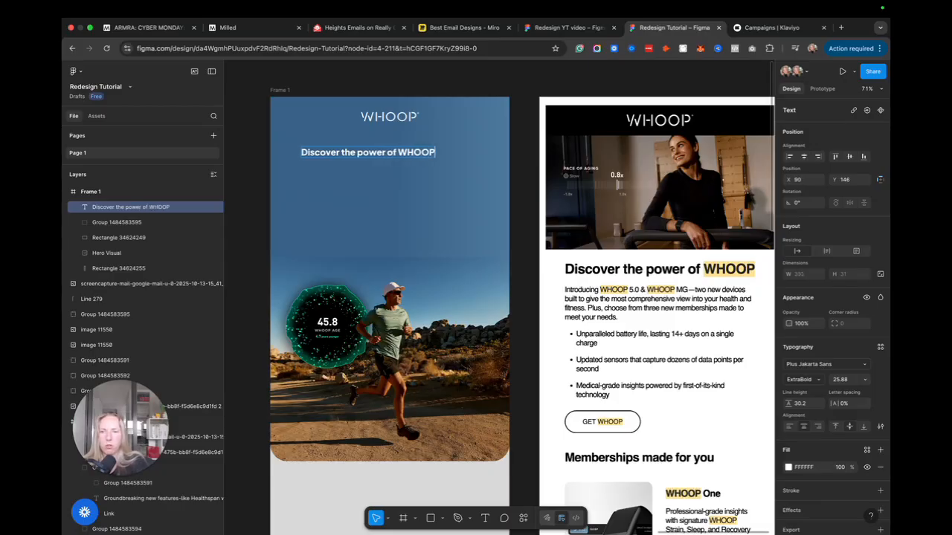
{"action": "key", "text": "Escape"}
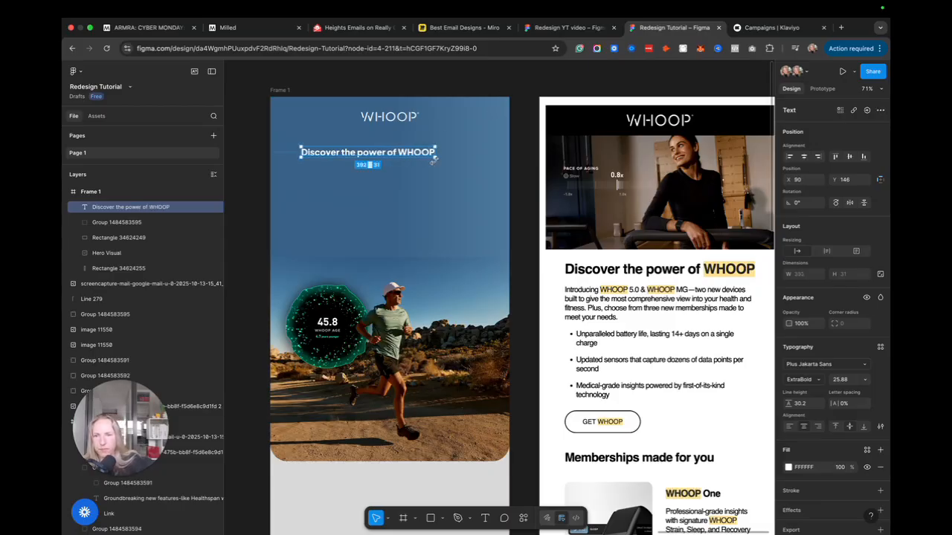
Resize the headline's text box to about 464 by 56 and set its font size and line height to 48
{"action": "left_click_drag", "start_coordinate": [437, 159], "coordinate": [459, 165]}
{"action": "left_click", "coordinate": [865, 380]}
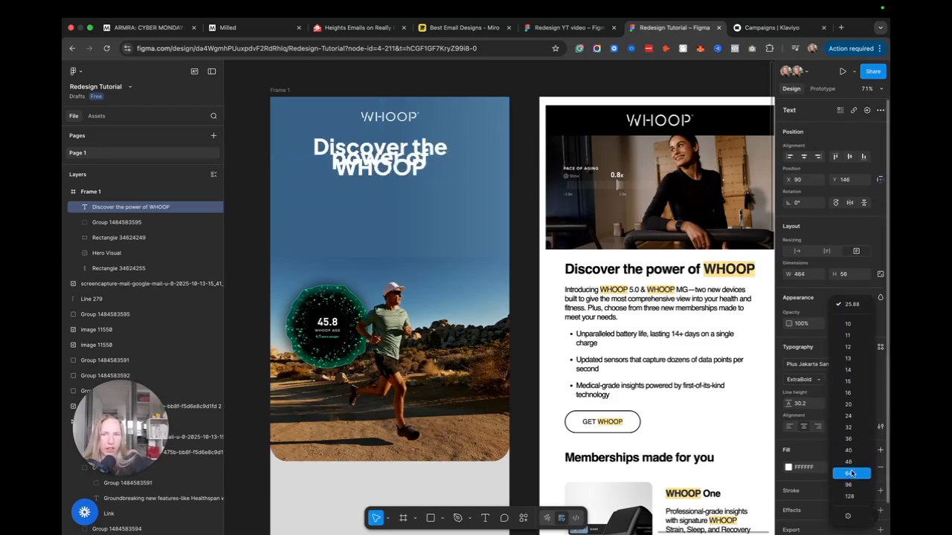
{"action": "left_click", "coordinate": [850, 462]}
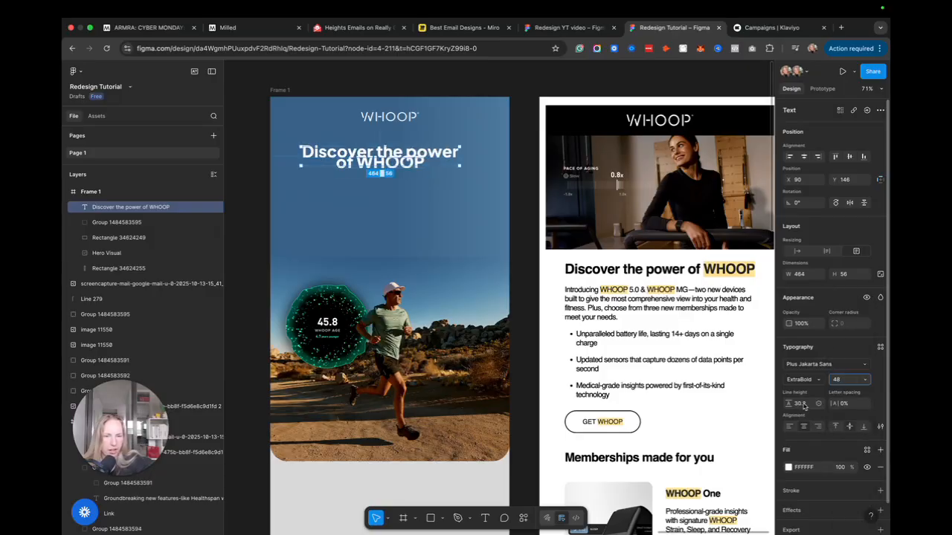
{"action": "left_click", "coordinate": [852, 404]}
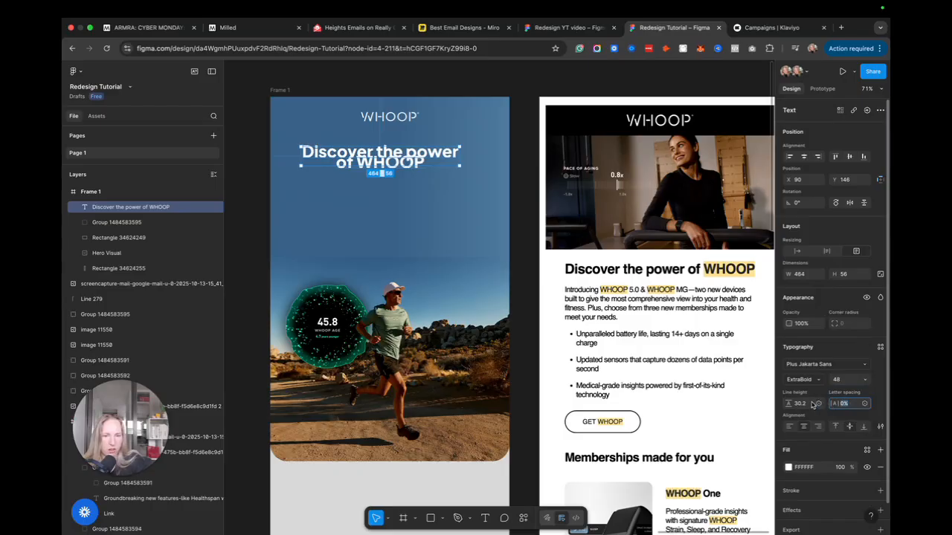
{"action": "left_click_drag", "start_coordinate": [788, 403], "coordinate": [806, 400]}
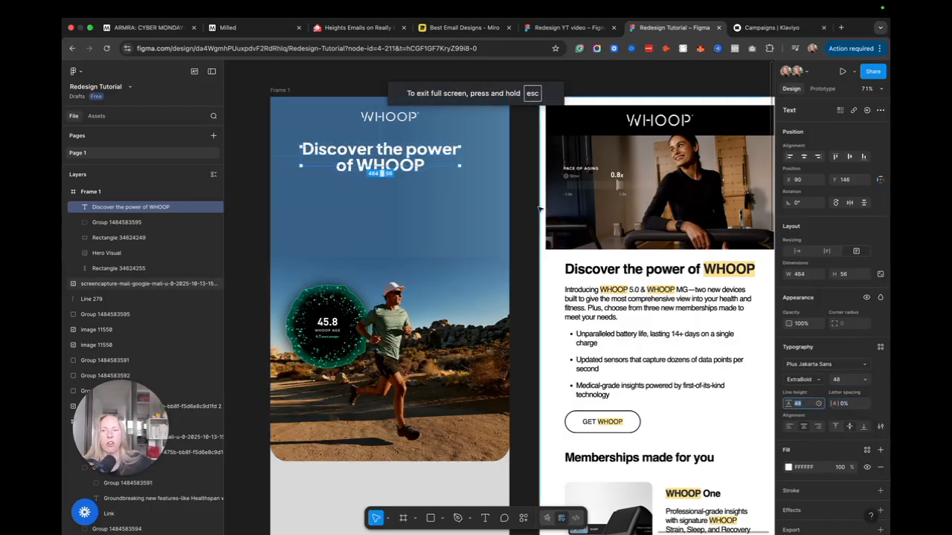
Centre the headline horizontally below the WHOOP logo, at X 118 and Y 146
{"action": "scroll", "coordinate": [436, 140], "scroll_direction": "down", "scroll_amount": 3}
{"action": "scroll", "coordinate": [437, 146], "scroll_direction": "up", "scroll_amount": 2}
{"action": "scroll", "coordinate": [520, 137], "scroll_direction": "up", "scroll_amount": 3}
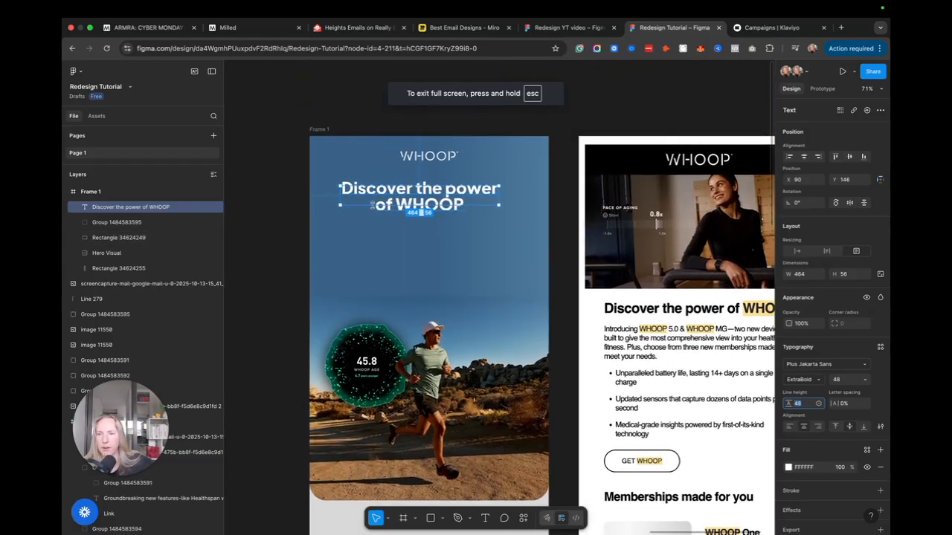
{"action": "left_click", "coordinate": [594, 121]}
{"action": "left_click", "coordinate": [448, 214]}
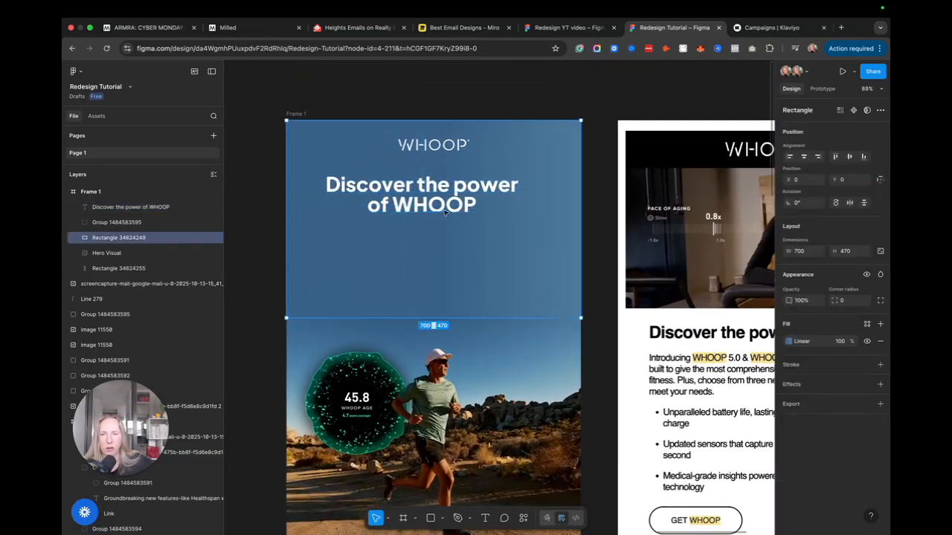
{"action": "left_click", "coordinate": [442, 201]}
{"action": "left_click_drag", "start_coordinate": [442, 201], "coordinate": [455, 202]}
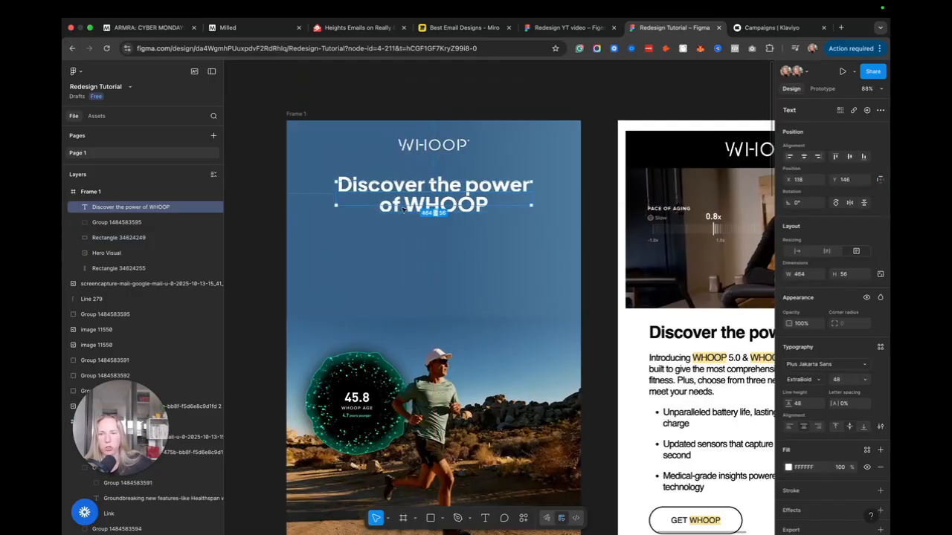
{"action": "left_click", "coordinate": [516, 113]}
{"action": "scroll", "coordinate": [508, 207], "scroll_direction": "down", "scroll_amount": 1}
{"action": "scroll", "coordinate": [508, 208], "scroll_direction": "down", "scroll_amount": 3}
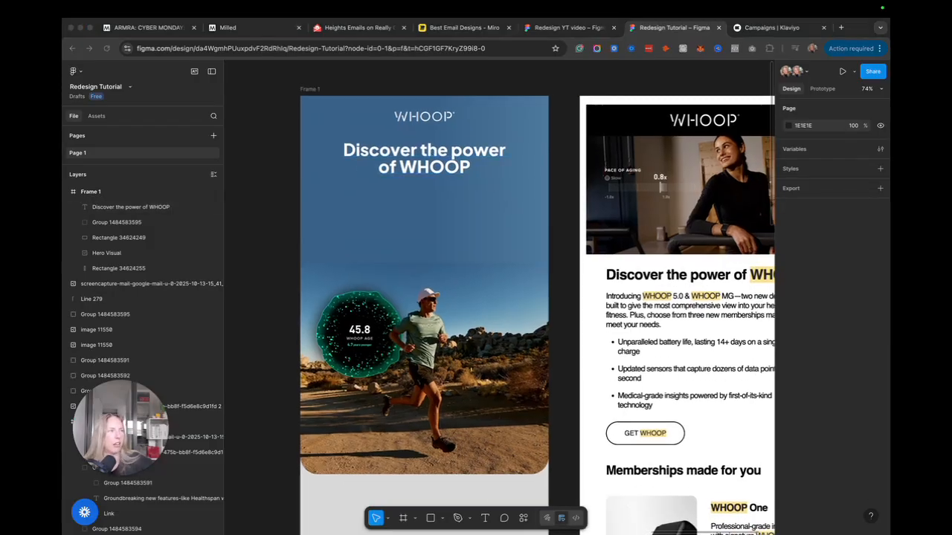
Add the intro paragraph starting "Introducing WHOOP 5.0 & WHOOP MG-two new devices" and centre it below the headline at X 45, Y 260
{"action": "left_click", "coordinate": [376, 233]}
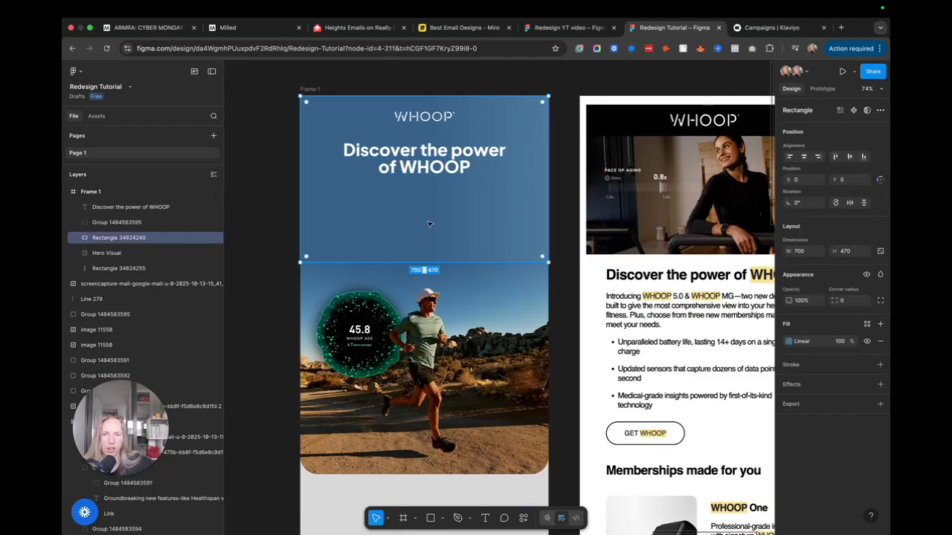
{"action": "type", "text": "Introducing WHOOP 5.0 & WHOOP MG-two new devices built to give the most comprehensive view into your health and fitness. Plus, choose from three new memberships made to meet your needs."}
{"action": "left_click_drag", "start_coordinate": [438, 218], "coordinate": [438, 211]}
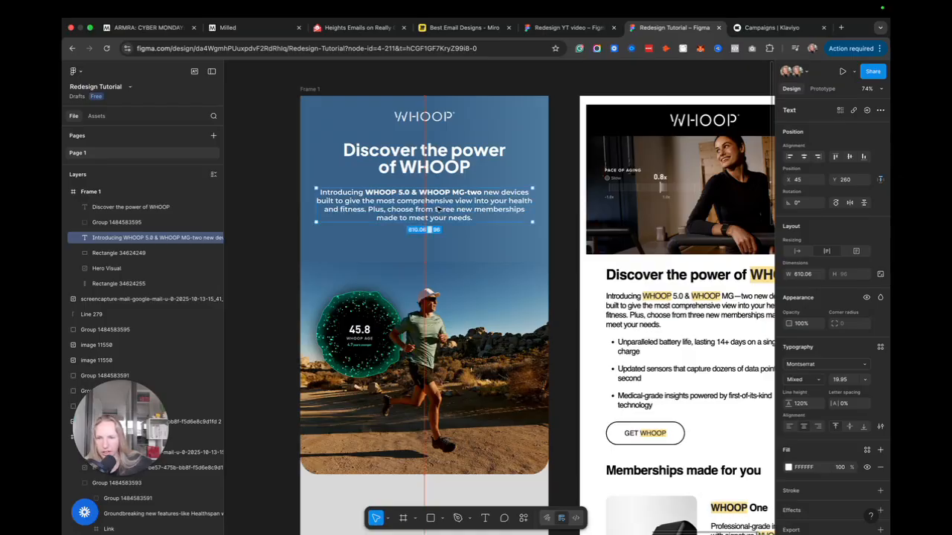
{"action": "left_click", "coordinate": [554, 142]}
{"action": "scroll", "coordinate": [554, 142], "scroll_direction": "up", "scroll_amount": 1}
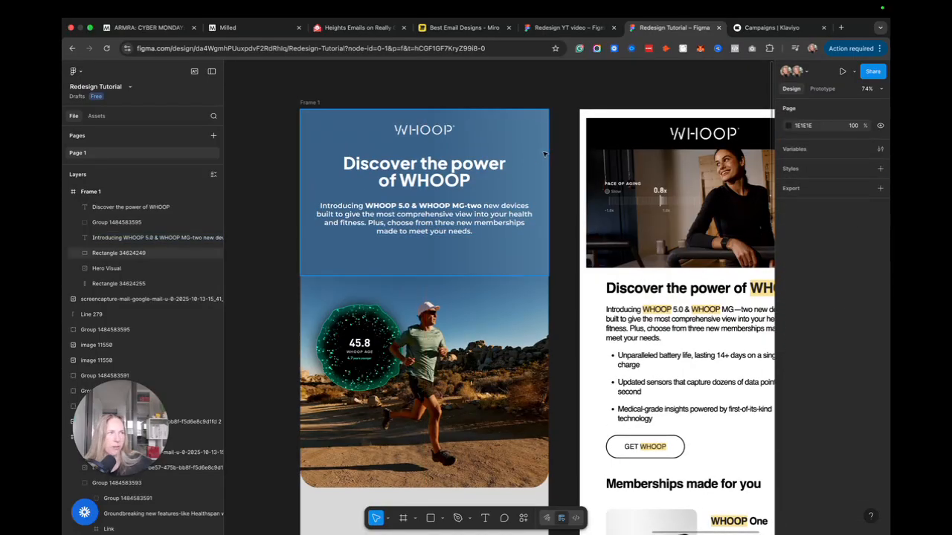
Scale the WHOOP logo down slightly and keep it centred above the headline
{"action": "left_click", "coordinate": [449, 135]}
{"action": "left_click_drag", "start_coordinate": [454, 135], "coordinate": [442, 132]}
{"action": "left_click", "coordinate": [533, 107]}
{"action": "scroll", "coordinate": [507, 206], "scroll_direction": "down", "scroll_amount": 1}
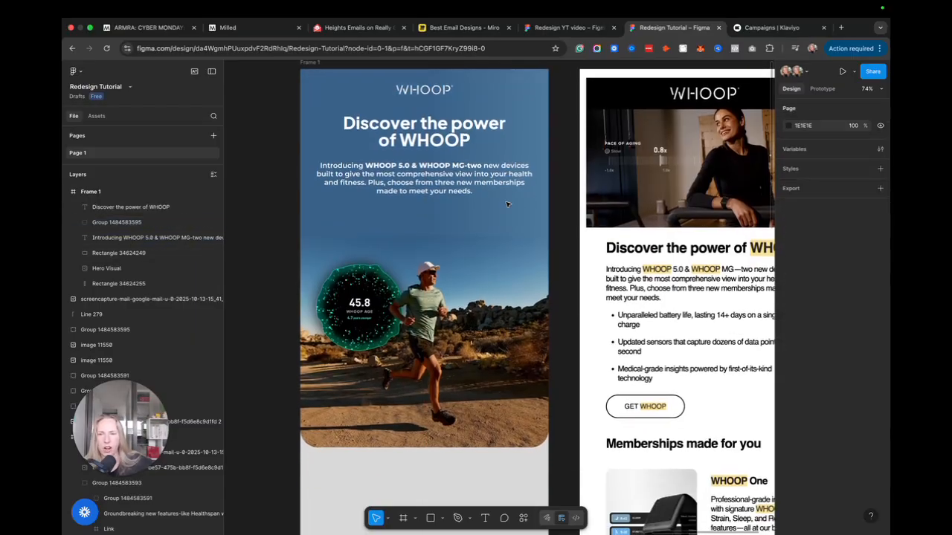
Draw a button rectangle of 235 by 56 with corner radius 17, centred below the intro paragraph at X 232, Y 385
{"action": "scroll", "coordinate": [654, 288], "scroll_direction": "right", "scroll_amount": 2}
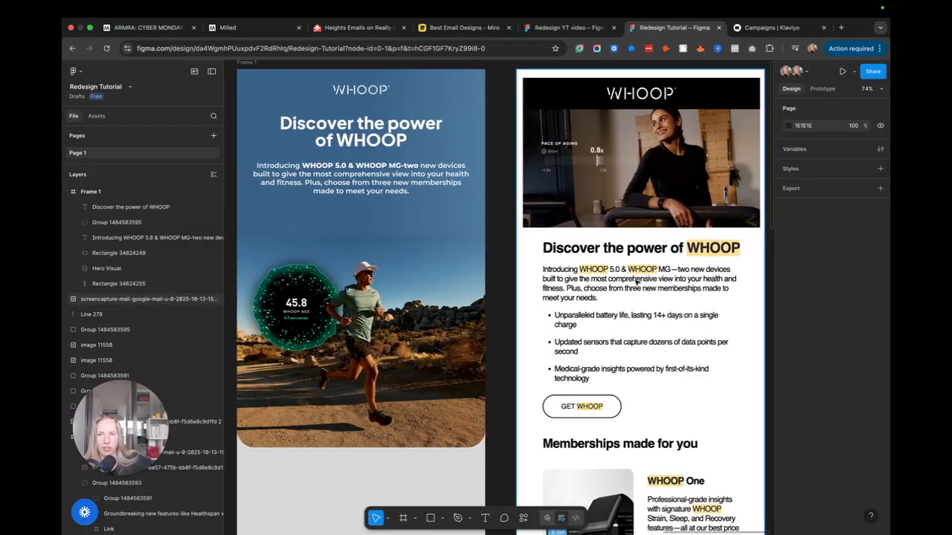
{"action": "scroll", "coordinate": [589, 292], "scroll_direction": "left", "scroll_amount": 3}
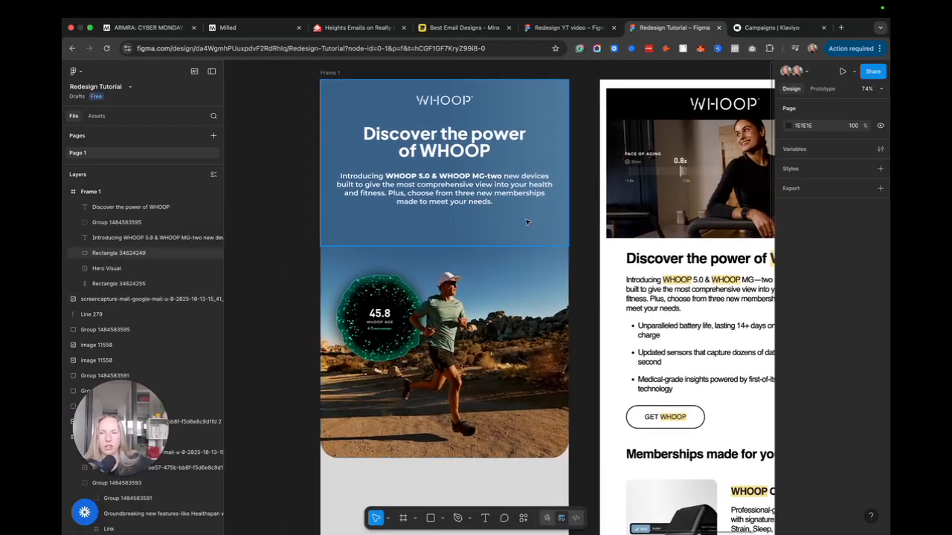
{"action": "scroll", "coordinate": [456, 232], "scroll_direction": "up", "scroll_amount": 3}
{"action": "key", "text": "r"}
{"action": "left_click", "coordinate": [411, 223]}
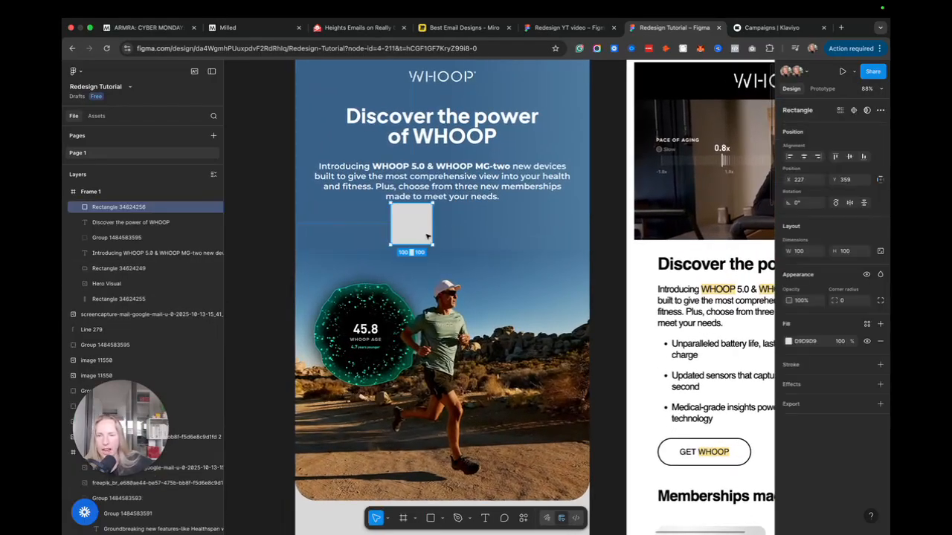
{"action": "left_click_drag", "start_coordinate": [432, 225], "coordinate": [463, 233]}
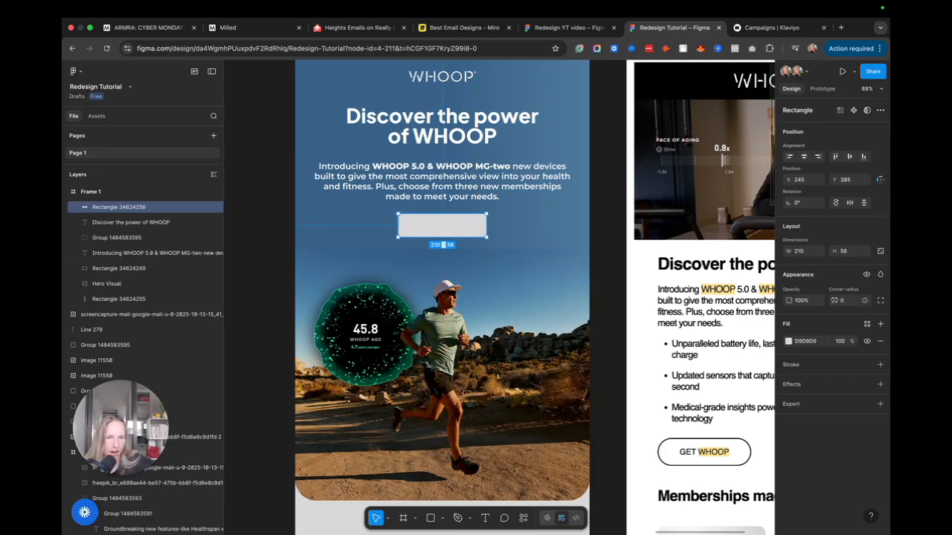
{"action": "mouse_move", "coordinate": [833, 300]}
{"action": "left_mouse_down"}
{"action": "mouse_move", "coordinate": [851, 301]}
{"action": "mouse_move", "coordinate": [816, 302]}
{"action": "mouse_move", "coordinate": [877, 298]}
{"action": "mouse_move", "coordinate": [837, 301]}
{"action": "mouse_move", "coordinate": [845, 301]}
{"action": "left_mouse_up"}
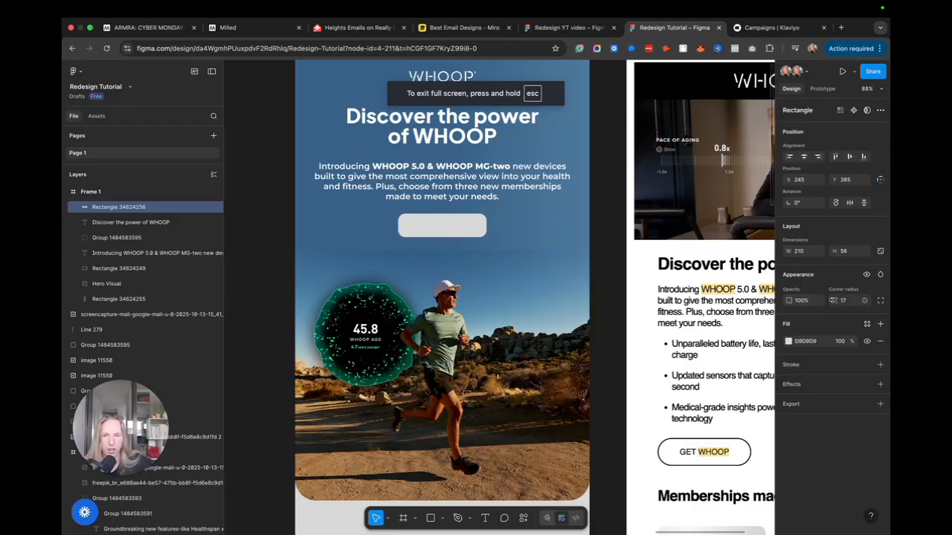
{"action": "mouse_move", "coordinate": [487, 225]}
{"action": "left_mouse_down"}
{"action": "mouse_move", "coordinate": [497, 226]}
{"action": "mouse_move", "coordinate": [471, 226]}
{"action": "left_mouse_up"}
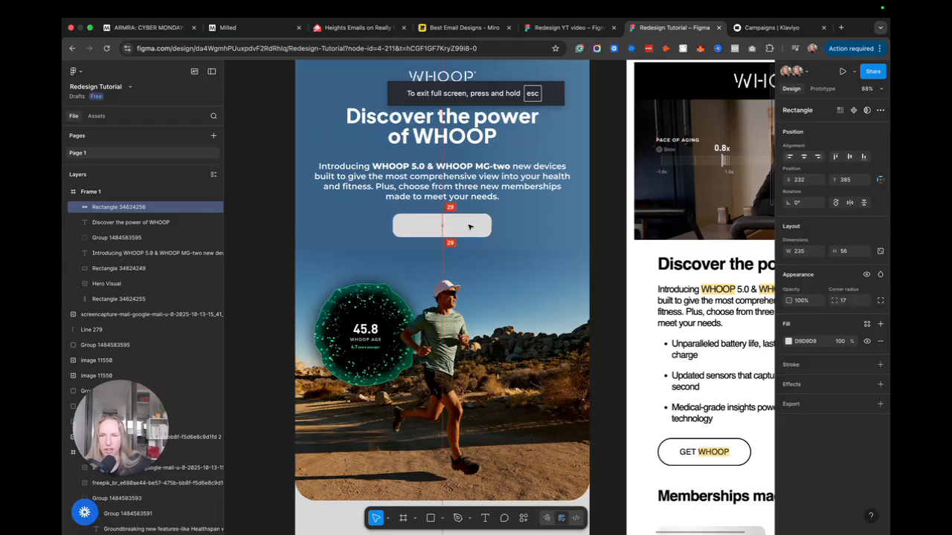
Change the button rectangle's fill to white (FFFFFF)
{"action": "left_click", "coordinate": [788, 342]}
{"action": "left_click", "coordinate": [683, 515]}
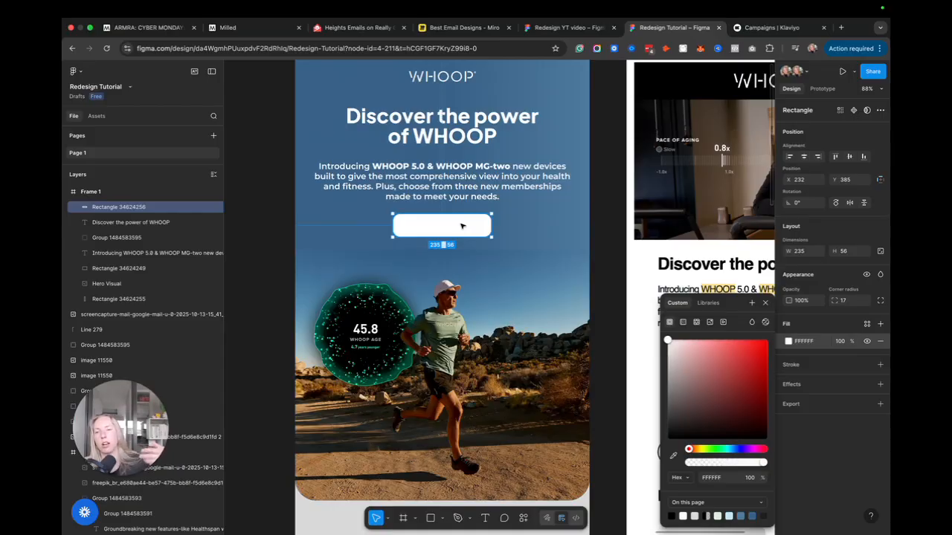
{"action": "key", "text": "Escape"}
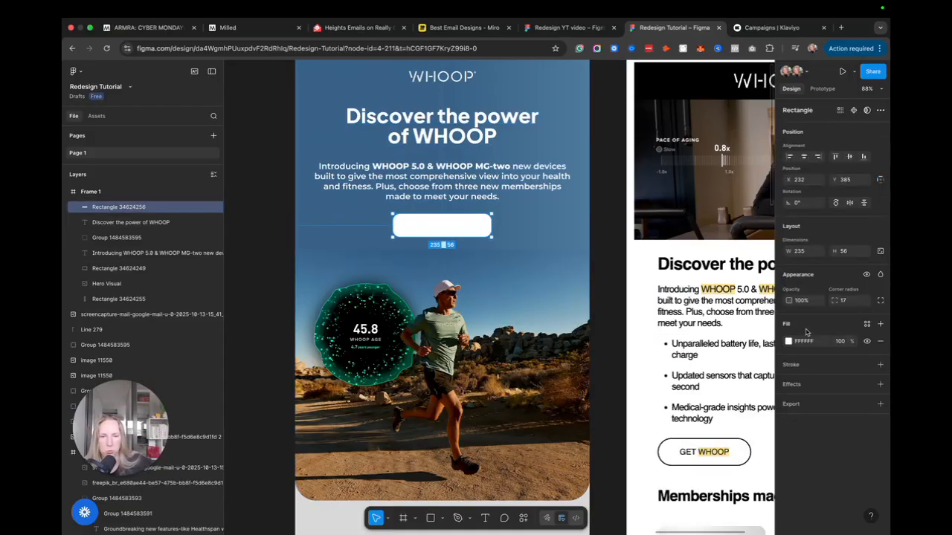
{"action": "left_click", "coordinate": [599, 247]}
Add the label "GET WHOOP" and centre it on the white button
{"action": "key", "text": "t"}
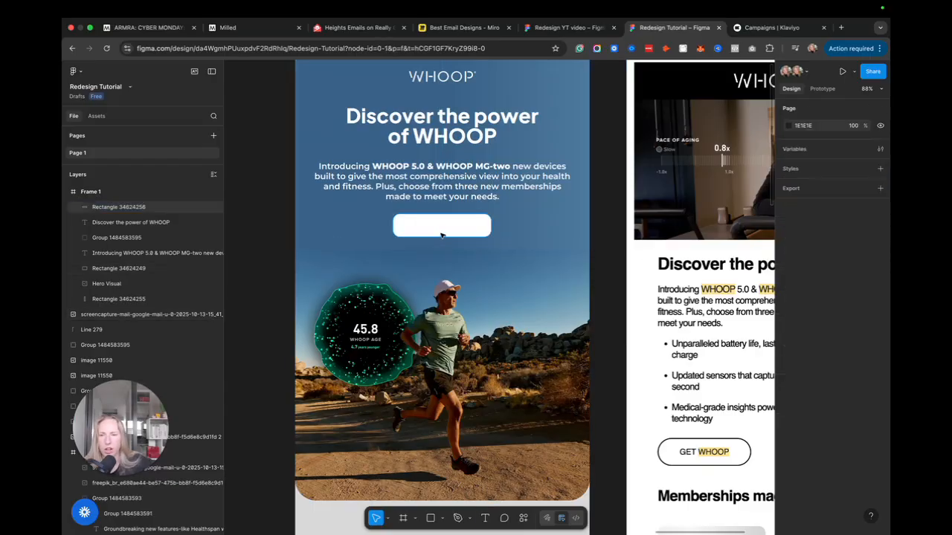
{"action": "left_click", "coordinate": [425, 224]}
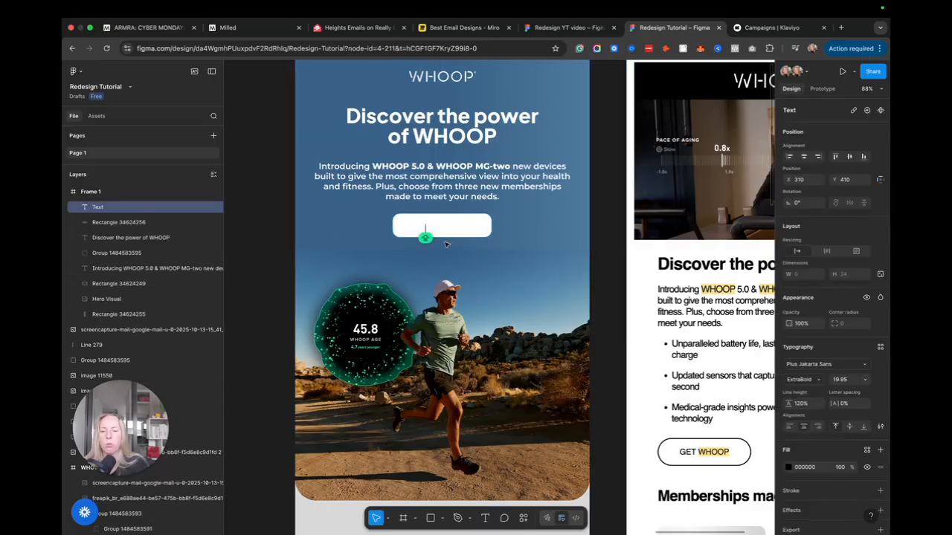
{"action": "type", "text": "G"}
{"action": "type", "text": "ET WHOOP"}
{"action": "key", "text": "Escape"}
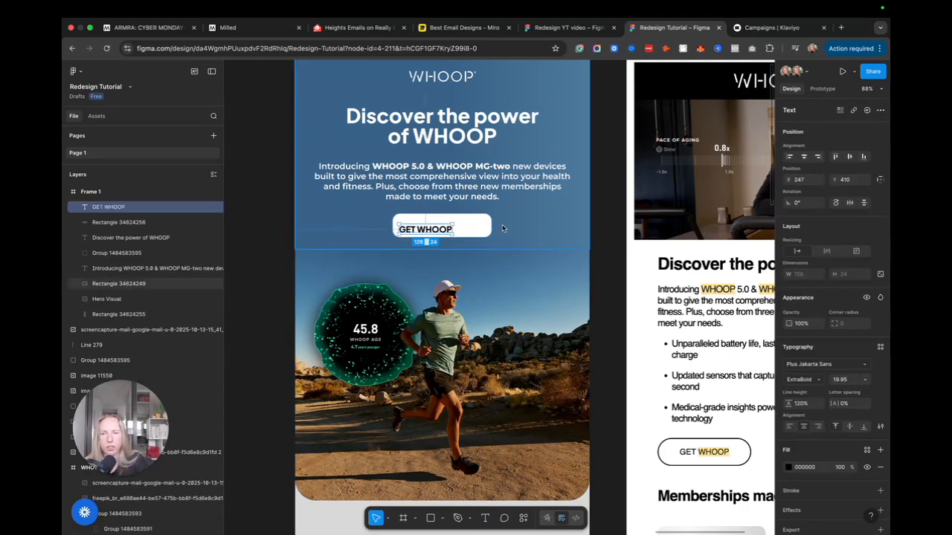
{"action": "left_click_drag", "start_coordinate": [426, 231], "coordinate": [443, 228]}
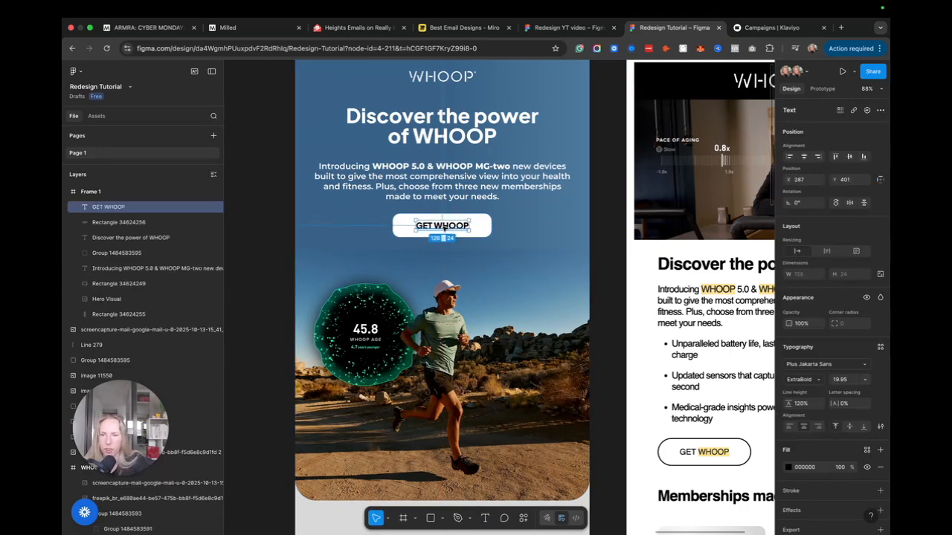
Recolour the GET WHOOP label to blue 406A8F, sampled from the hero's blue gradient background
{"action": "left_click", "coordinate": [789, 467]}
{"action": "left_click", "coordinate": [674, 458]}
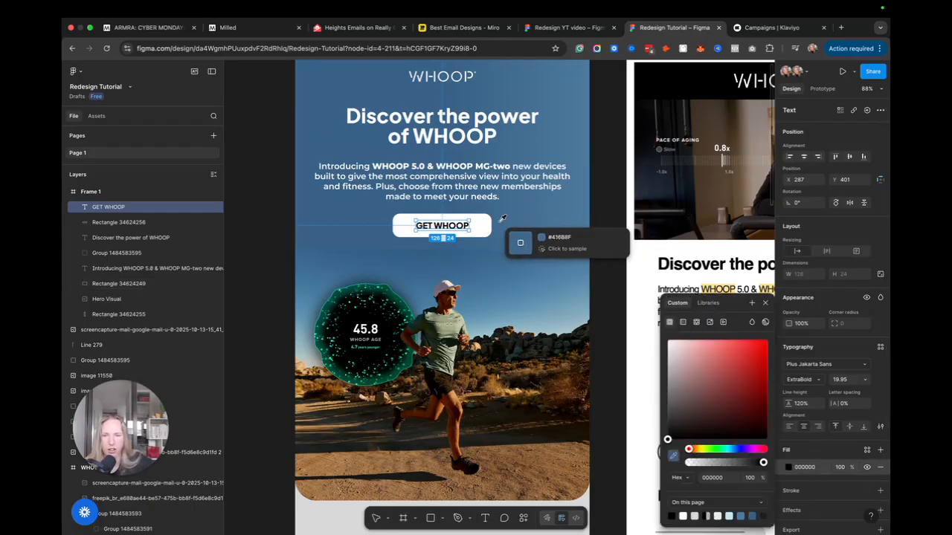
{"action": "left_click", "coordinate": [565, 246]}
{"action": "left_click", "coordinate": [606, 235]}
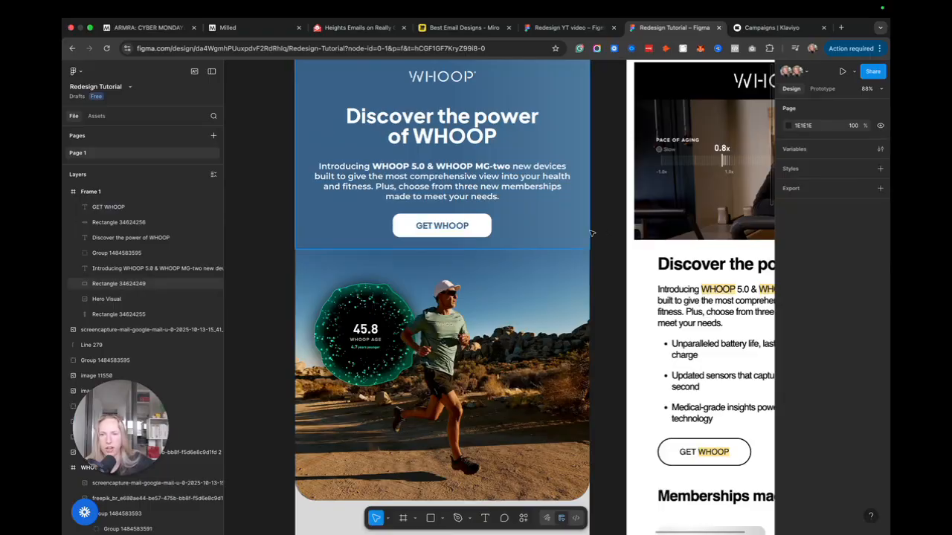
Change the GET WHOOP label's fill to the darker blue 335F87, sampled from the hero just below the button
{"action": "left_click", "coordinate": [451, 227]}
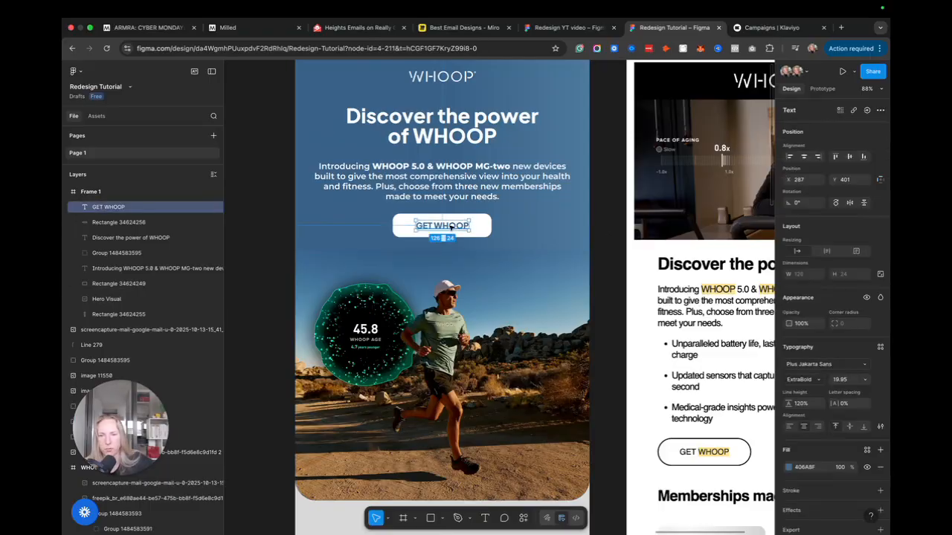
{"action": "left_click", "coordinate": [788, 467]}
{"action": "left_click", "coordinate": [671, 445]}
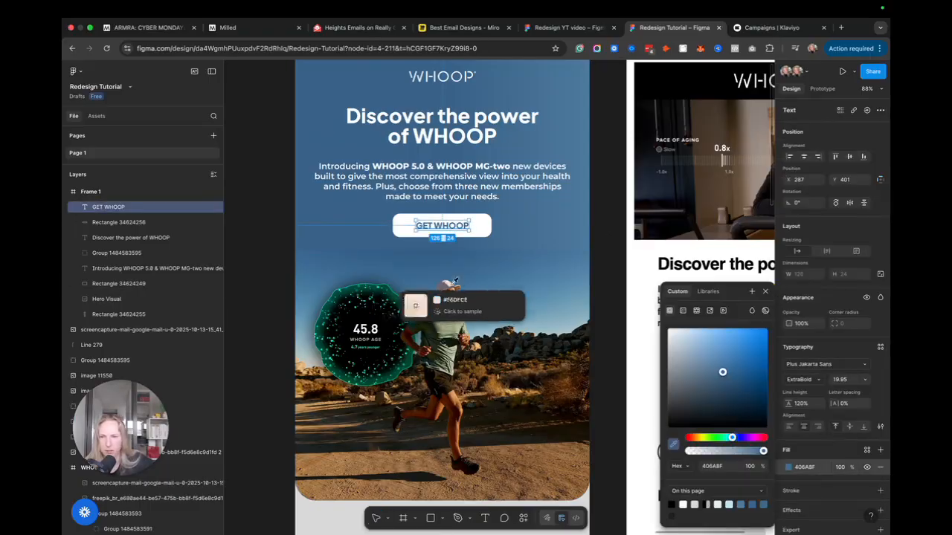
{"action": "left_click", "coordinate": [439, 254]}
{"action": "left_click", "coordinate": [597, 223]}
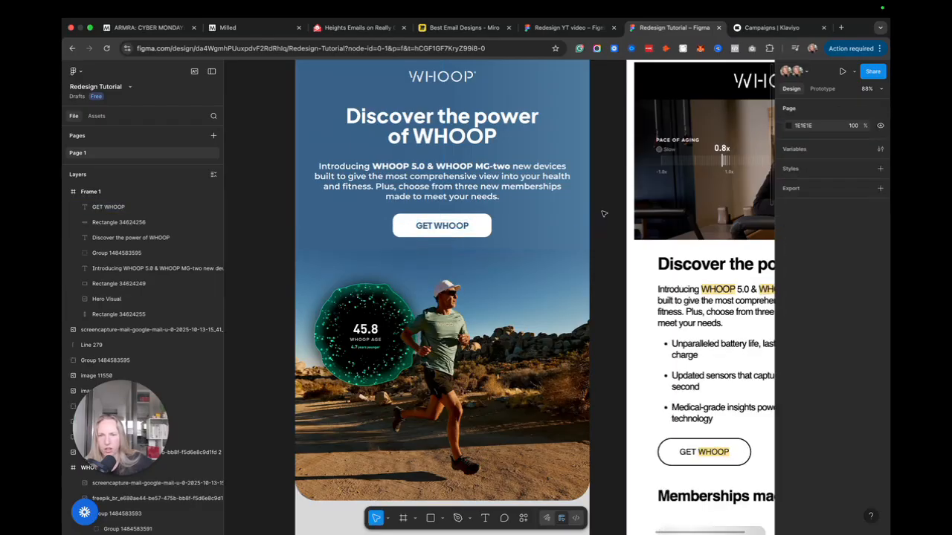
Group the white button rectangle with its GET WHOOP label and rename the group "Hero CTA"
{"action": "scroll", "coordinate": [548, 216], "scroll_direction": "left", "scroll_amount": 3}
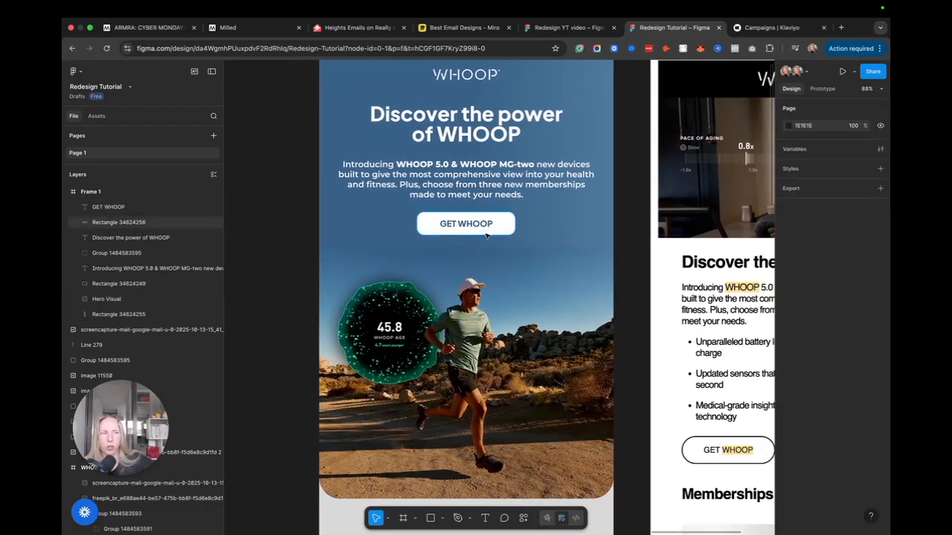
{"action": "scroll", "coordinate": [496, 226], "scroll_direction": "down", "scroll_amount": 3}
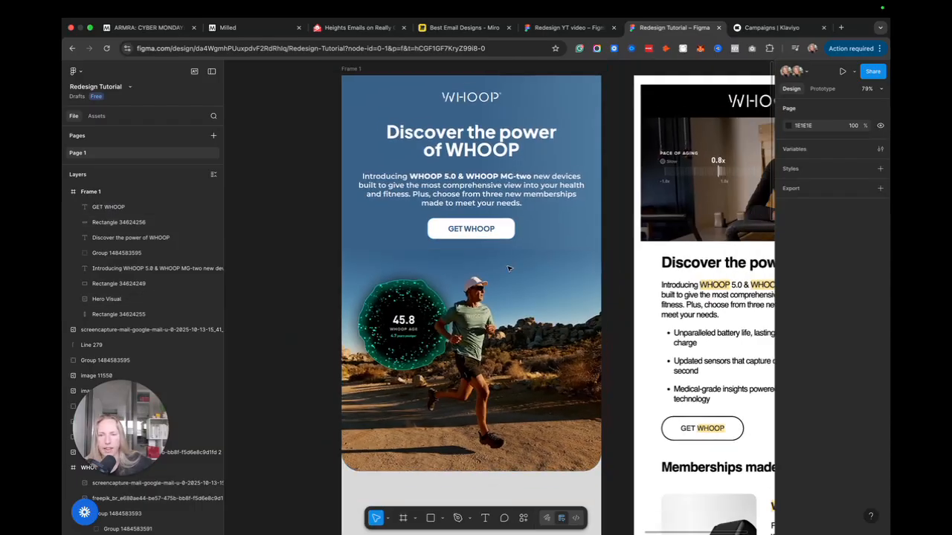
{"action": "left_click", "coordinate": [503, 234]}
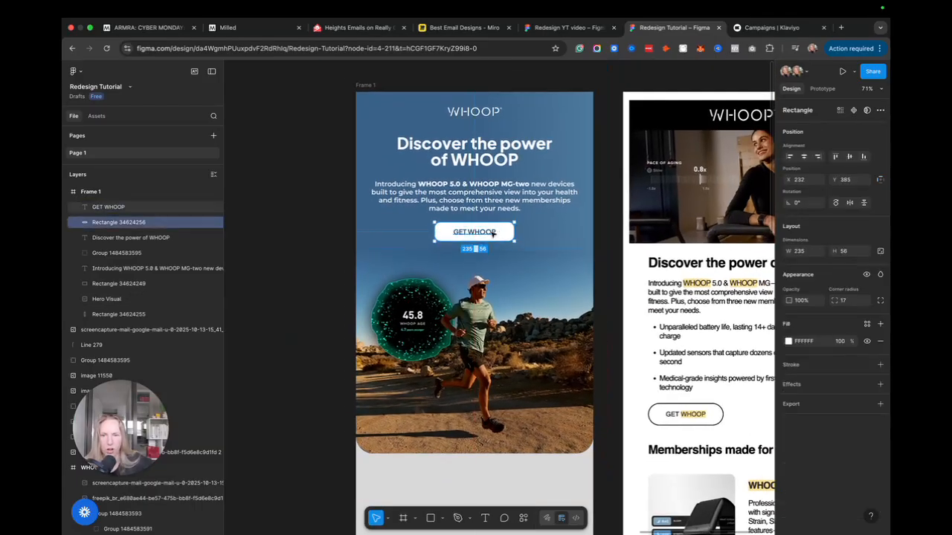
{"action": "left_click", "coordinate": [489, 233], "text": "shift"}
{"action": "right_click", "coordinate": [112, 211]}
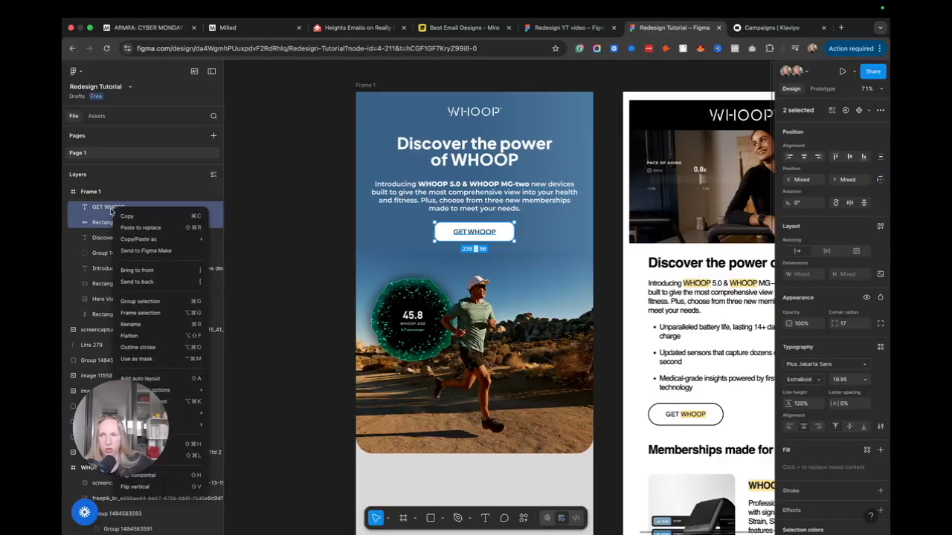
{"action": "left_click", "coordinate": [154, 302]}
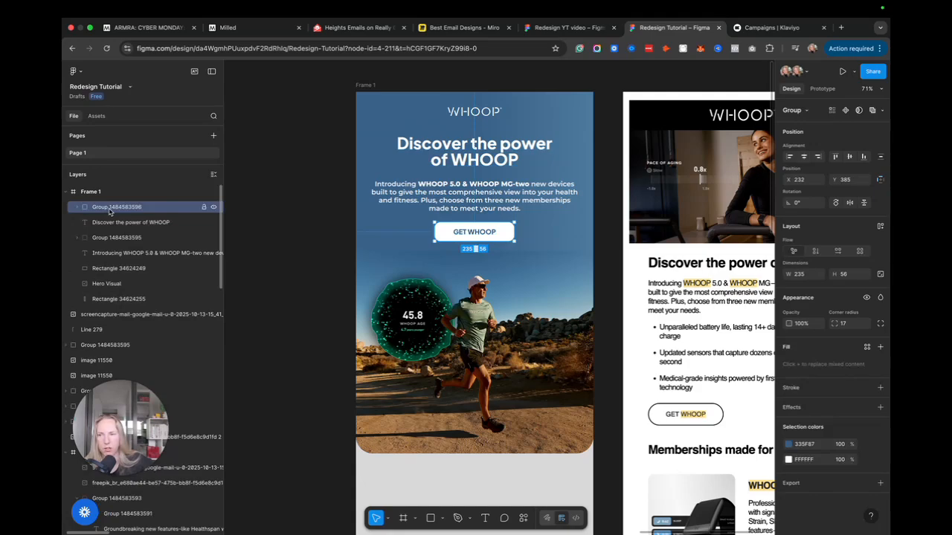
{"action": "double_click", "coordinate": [111, 207]}
{"action": "type", "text": "He"}
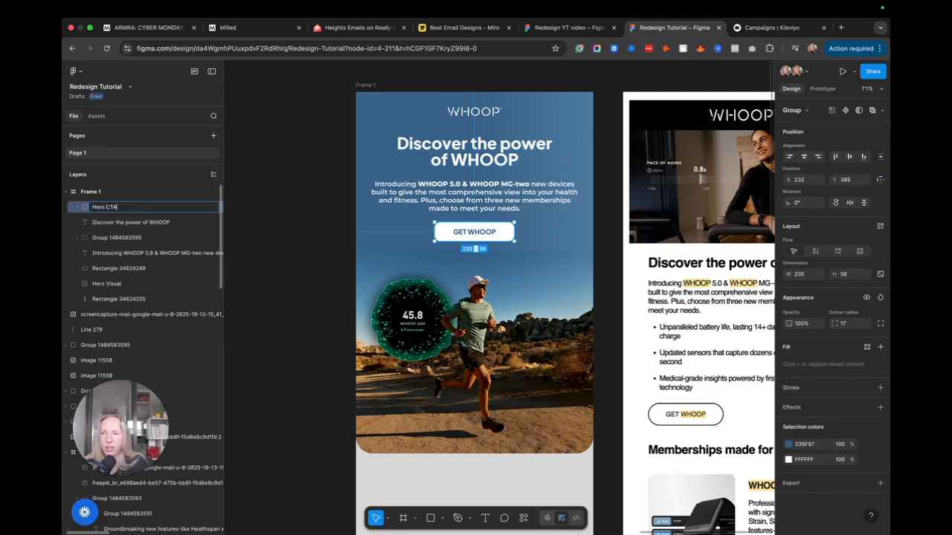
{"action": "type", "text": "ro CTA"}
{"action": "key", "text": "Return"}
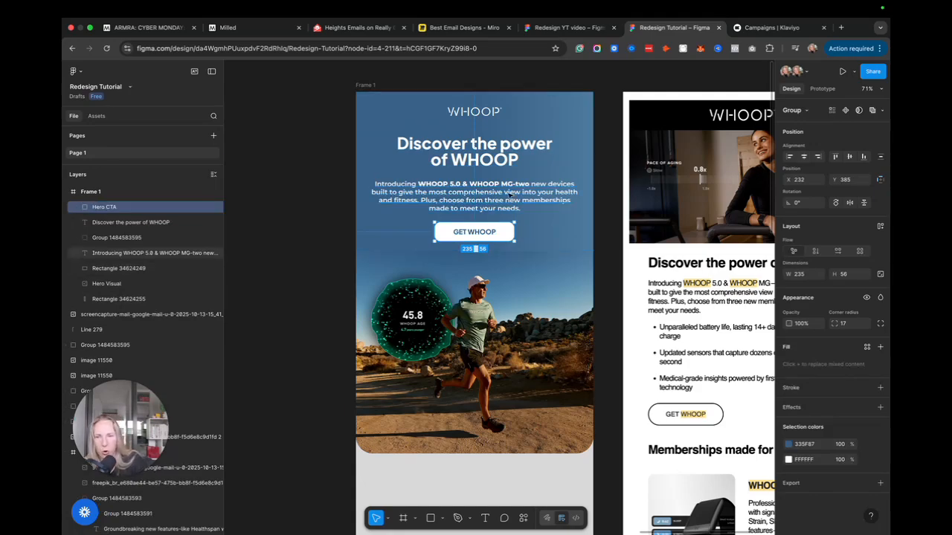
Rename the headline layer "Hero Text" and the WHOOP logo group "Logo"
{"action": "left_click", "coordinate": [153, 223]}
{"action": "double_click", "coordinate": [150, 222]}
{"action": "type", "text": "Hero Text"}
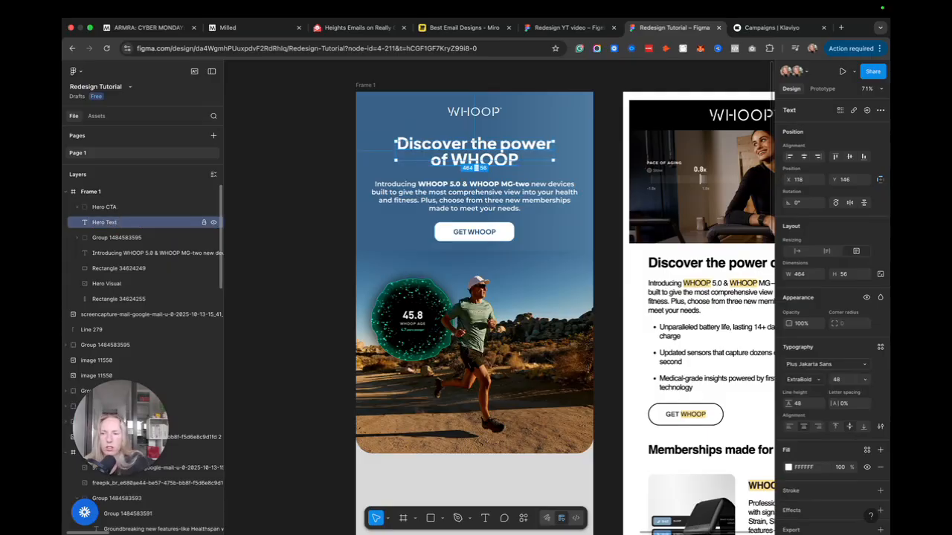
{"action": "key", "text": "Tab"}
{"action": "type", "text": "S"}
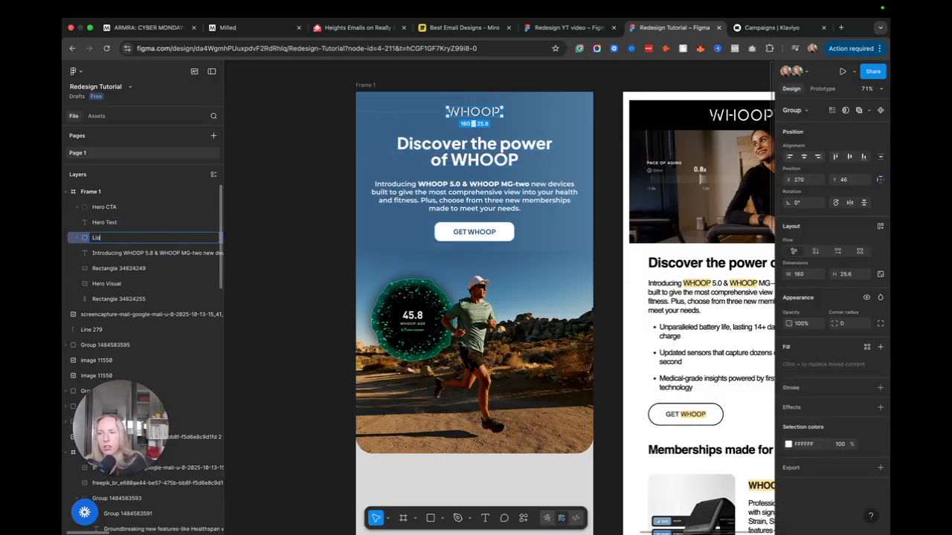
{"action": "type", "text": "ogo"}
{"action": "key", "text": "Return"}
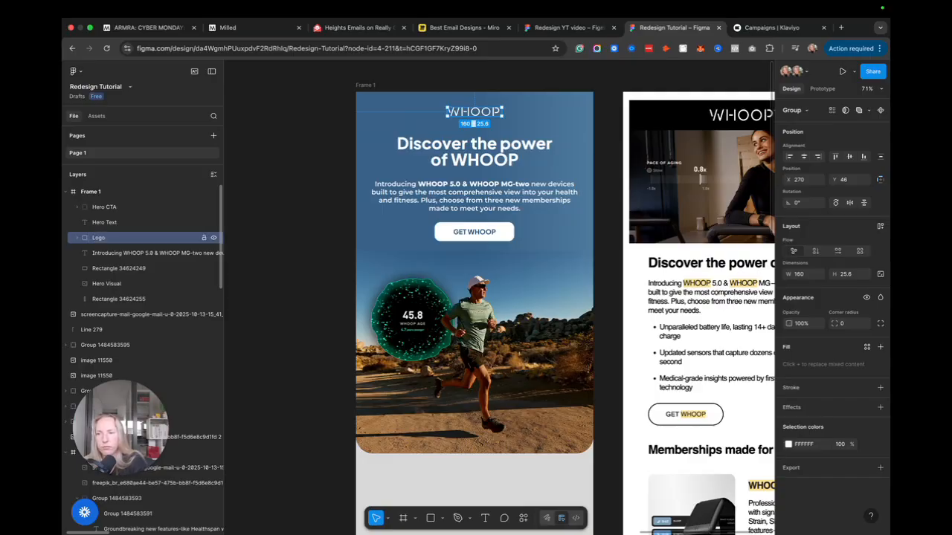
Rename the intro paragraph's layer "Sub text" and clear the selection
{"action": "left_click", "coordinate": [144, 253]}
{"action": "double_click", "coordinate": [145, 254]}
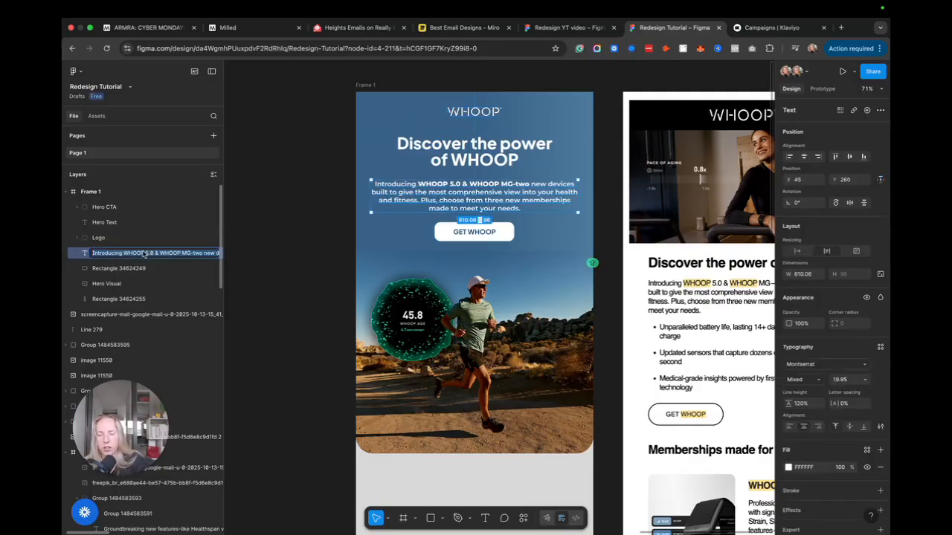
{"action": "type", "text": "Sub text"}
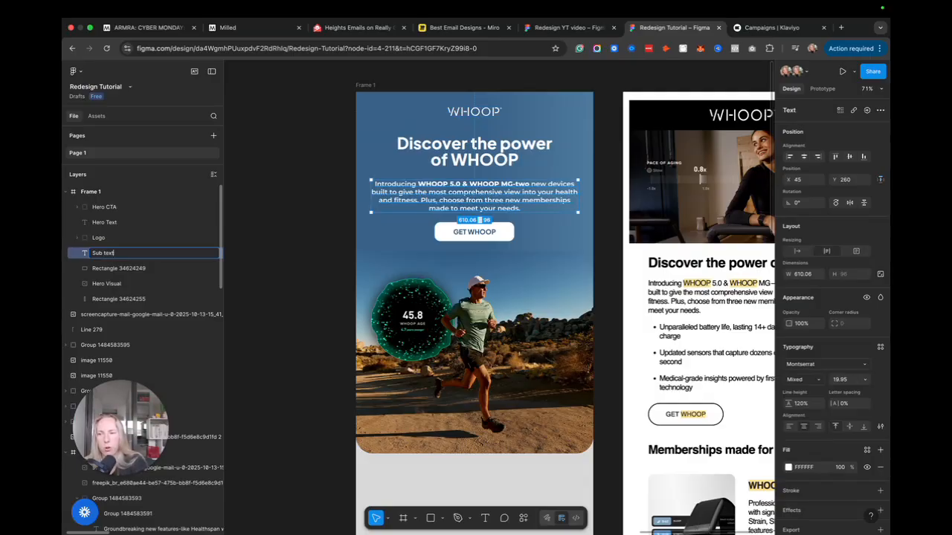
{"action": "key", "text": "Return"}
{"action": "left_click", "coordinate": [338, 224]}
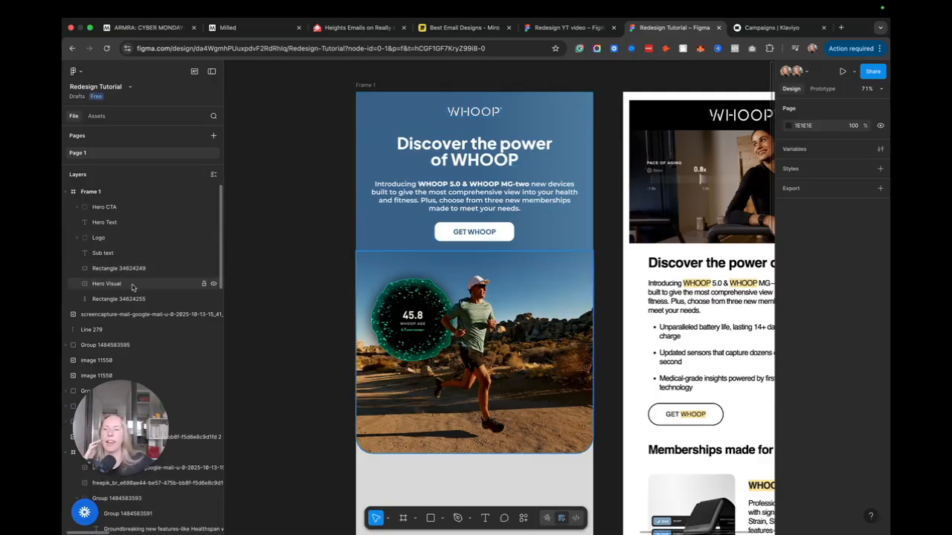
Try the Hero CTA button lower at Y 430, and move it back up beneath the intro paragraph
{"action": "left_click_drag", "start_coordinate": [488, 232], "coordinate": [505, 246]}
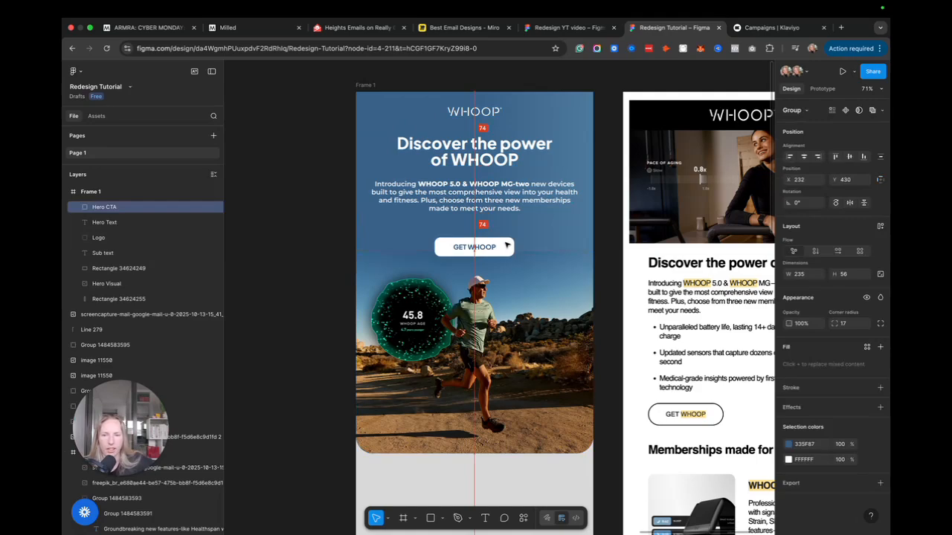
{"action": "left_click", "coordinate": [510, 197]}
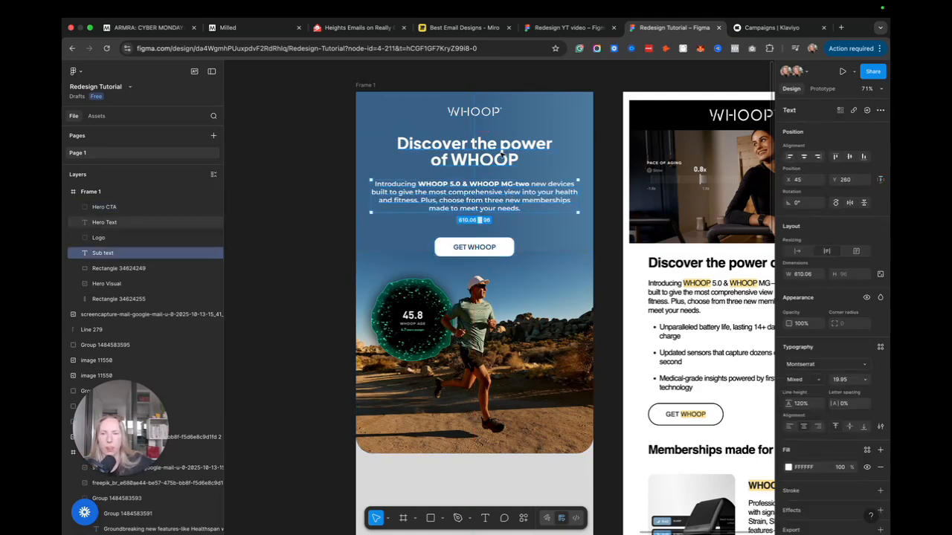
{"action": "left_click_drag", "start_coordinate": [483, 253], "coordinate": [484, 237]}
Move the Hero Visual photo up slightly and shorten the blue gradient rectangle above it to a height of 441
{"action": "left_click", "coordinate": [488, 263]}
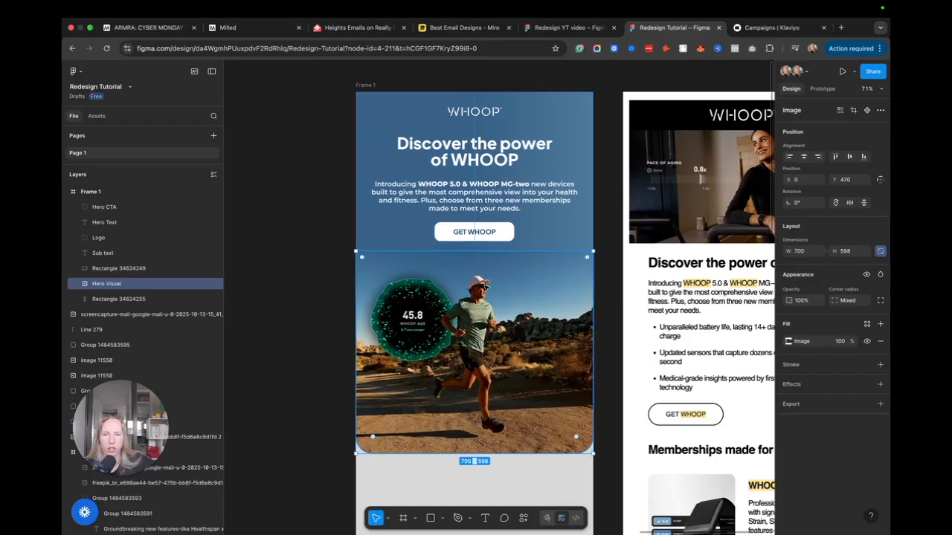
{"action": "left_click_drag", "start_coordinate": [487, 251], "coordinate": [487, 242]}
{"action": "left_click_drag", "start_coordinate": [488, 280], "coordinate": [488, 279]}
{"action": "left_click", "coordinate": [564, 248]}
{"action": "left_click_drag", "start_coordinate": [564, 247], "coordinate": [562, 240]}
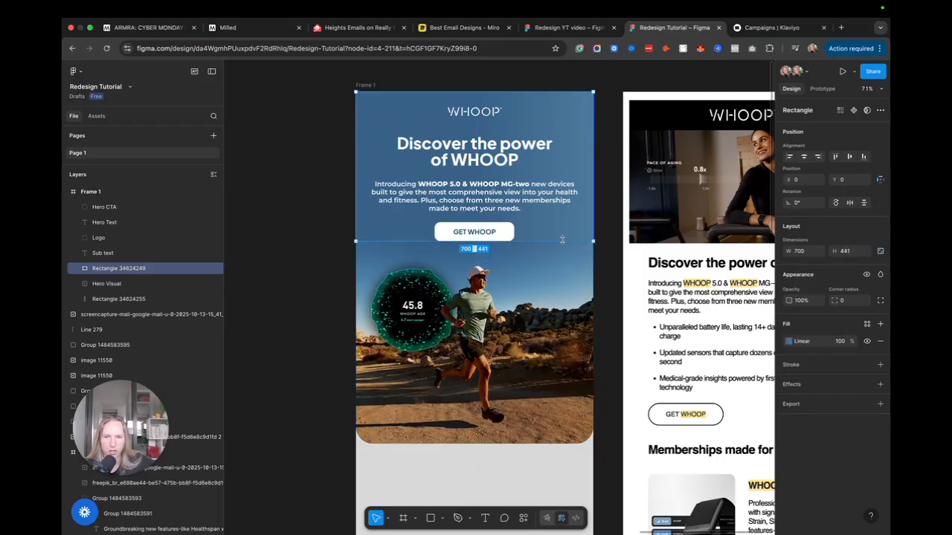
{"action": "left_click", "coordinate": [612, 199]}
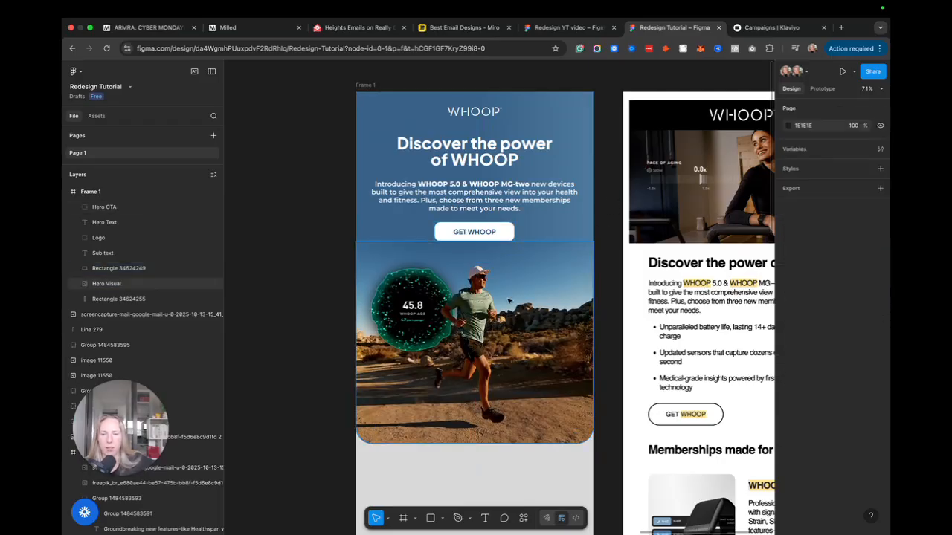
Change the fill of the 700 by 2992 background rectangle in Frame 1 to white
{"action": "scroll", "coordinate": [602, 385], "scroll_direction": "down", "scroll_amount": 3}
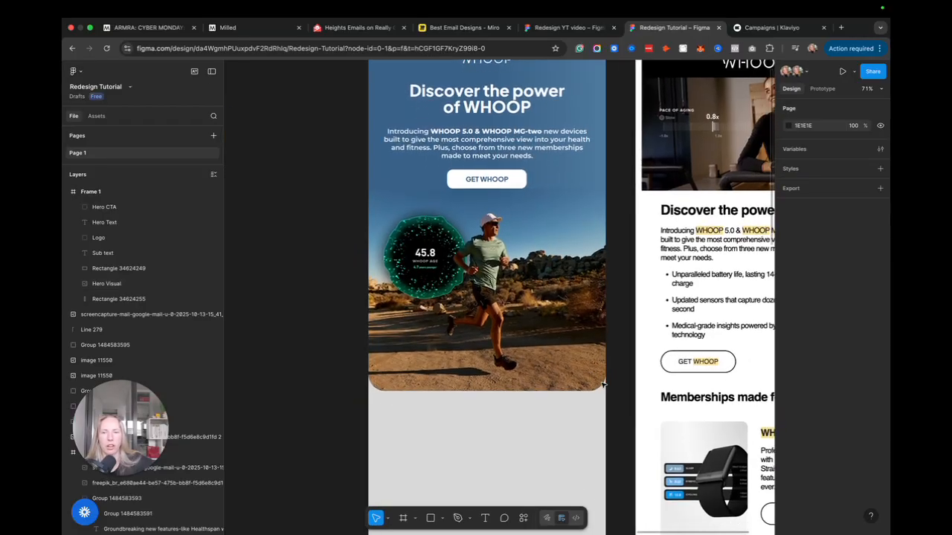
{"action": "scroll", "coordinate": [603, 386], "scroll_direction": "down", "scroll_amount": 3}
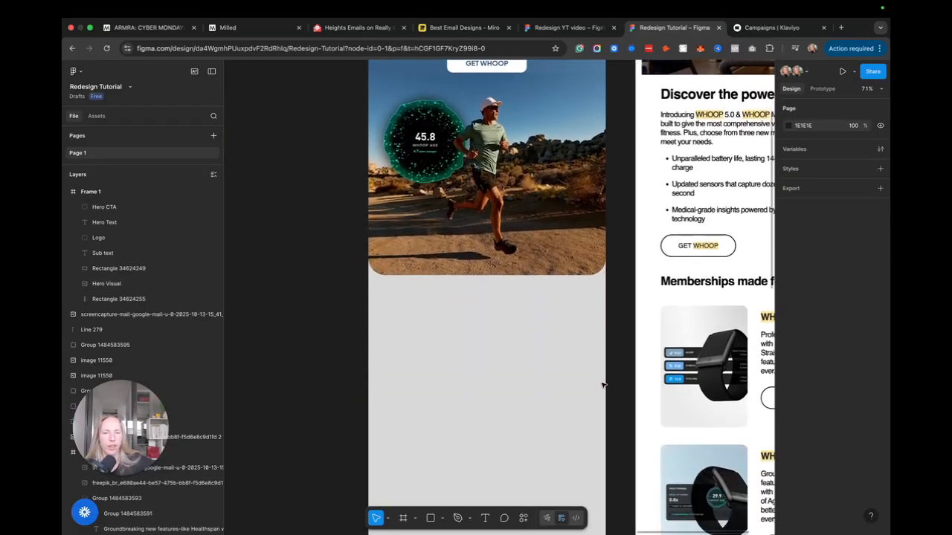
{"action": "left_click", "coordinate": [536, 379]}
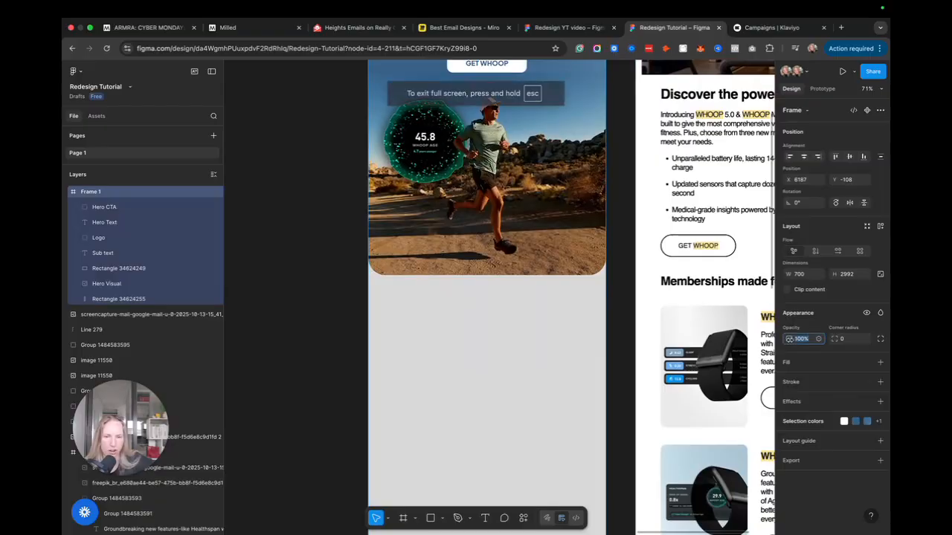
{"action": "double_click", "coordinate": [461, 333]}
{"action": "key", "text": "Escape"}
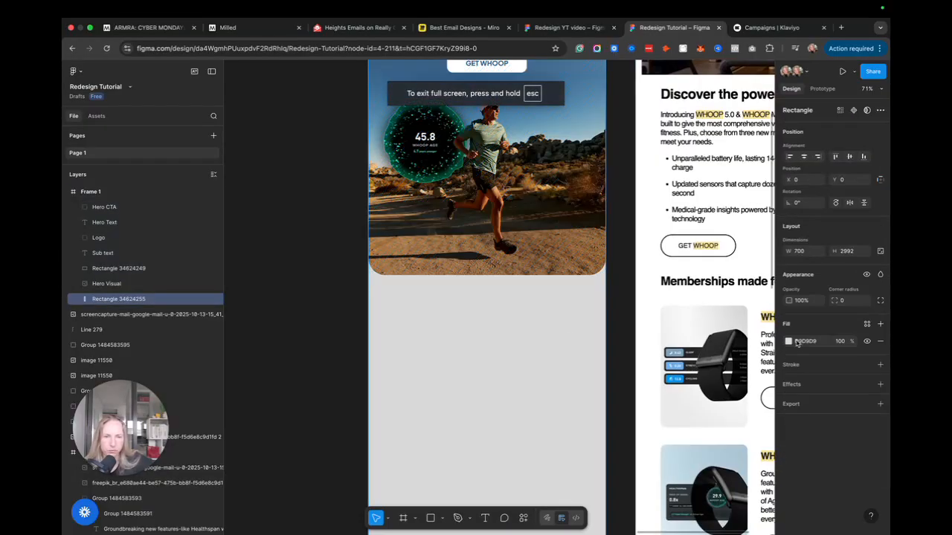
{"action": "left_click", "coordinate": [789, 341]}
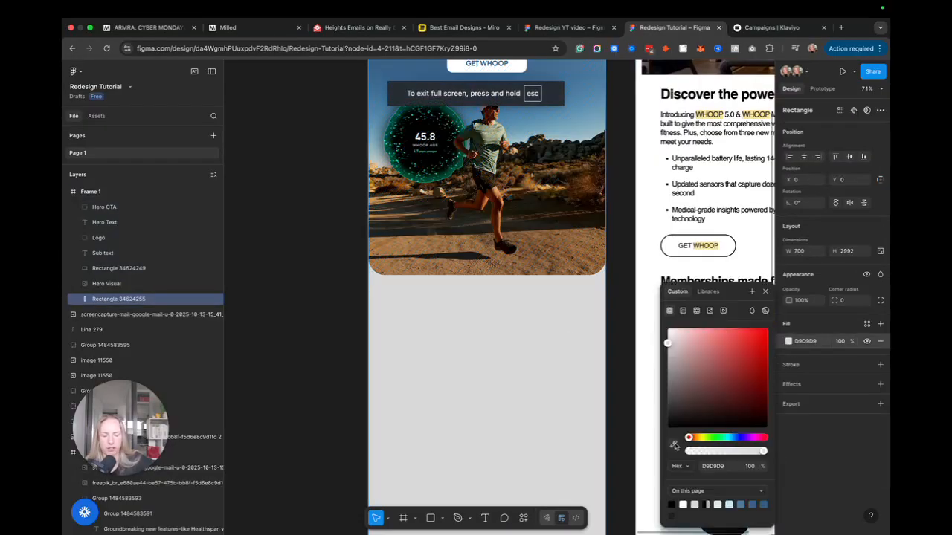
{"action": "left_click", "coordinate": [682, 505]}
{"action": "left_click", "coordinate": [295, 295]}
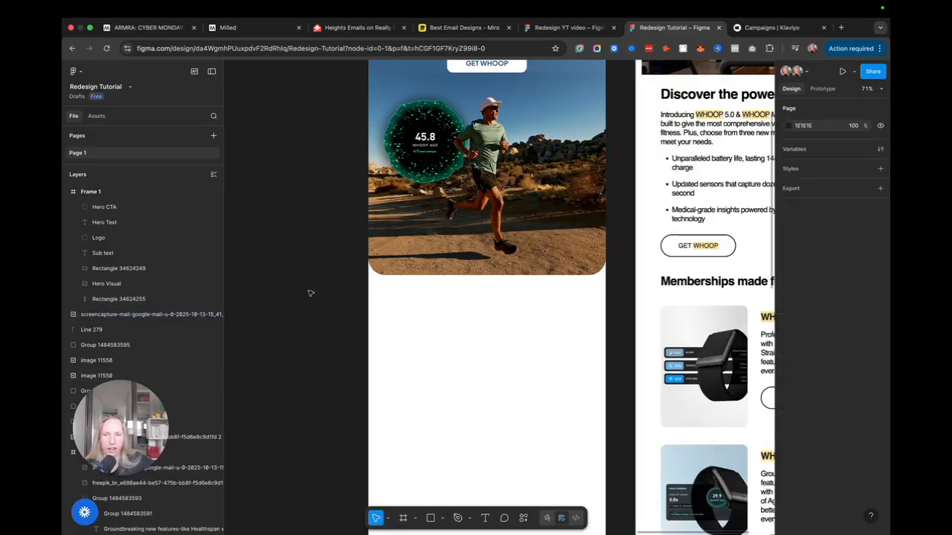
Compare the redesigned hero with the original email and examine the original's bullet list and memberships section
{"action": "scroll", "coordinate": [305, 294], "scroll_direction": "up", "scroll_amount": 5}
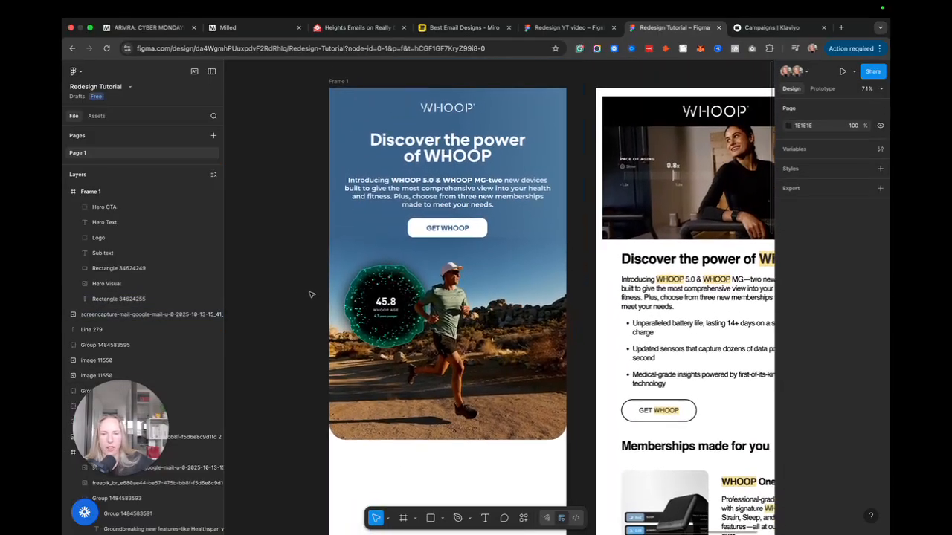
{"action": "scroll", "coordinate": [312, 295], "scroll_direction": "down", "scroll_amount": 1}
{"action": "scroll", "coordinate": [654, 309], "scroll_direction": "right", "scroll_amount": 1}
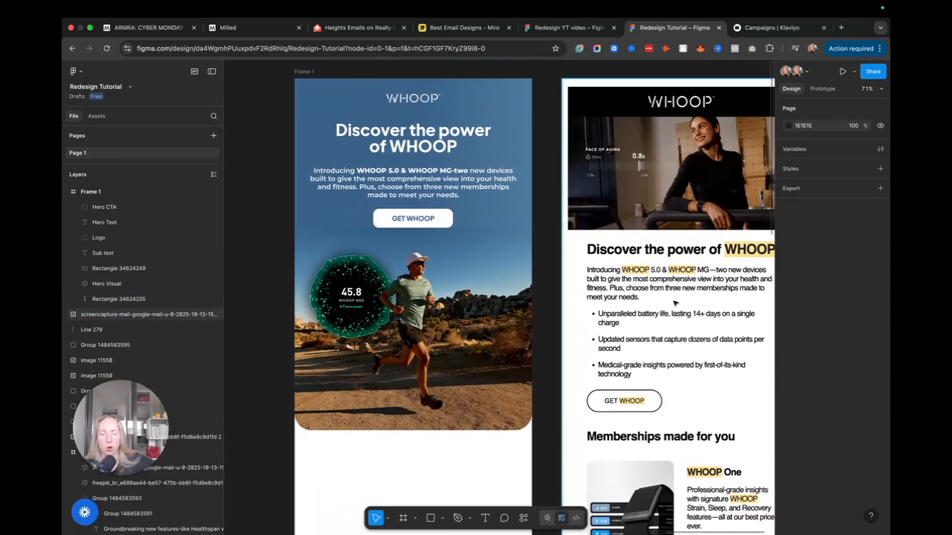
{"action": "scroll", "coordinate": [674, 303], "scroll_direction": "down", "scroll_amount": 3}
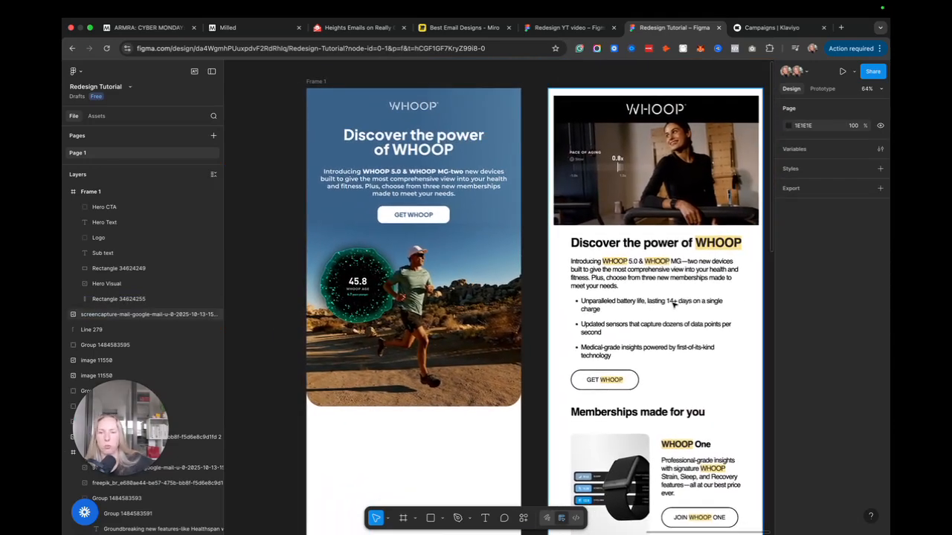
{"action": "scroll", "coordinate": [676, 304], "scroll_direction": "left", "scroll_amount": 1}
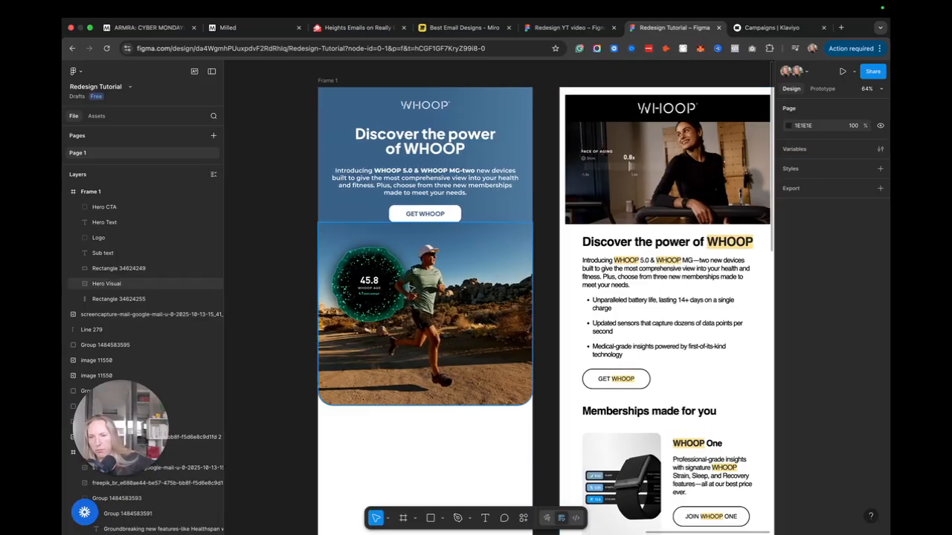
{"action": "scroll", "coordinate": [471, 307], "scroll_direction": "down", "scroll_amount": 1}
{"action": "scroll", "coordinate": [470, 308], "scroll_direction": "up", "scroll_amount": 1}
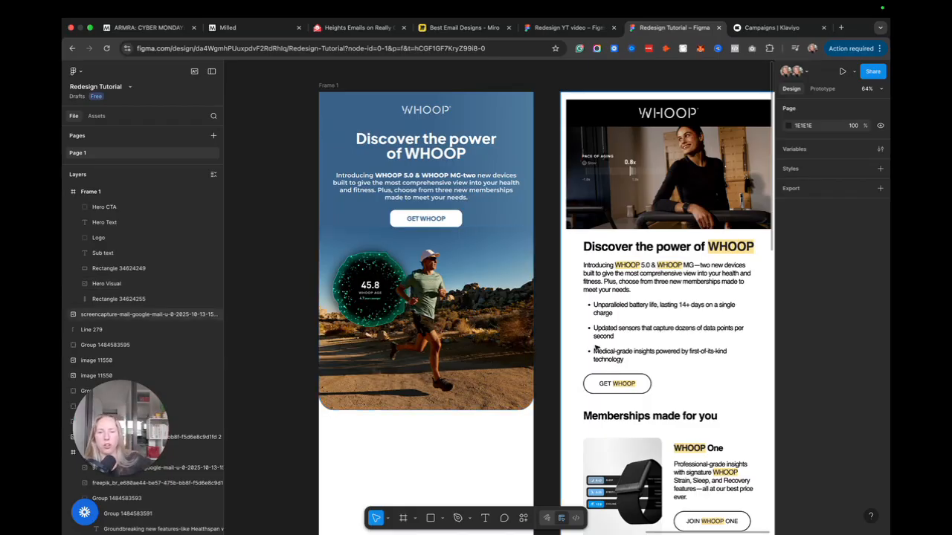
{"action": "scroll", "coordinate": [652, 349], "scroll_direction": "down", "scroll_amount": 3}
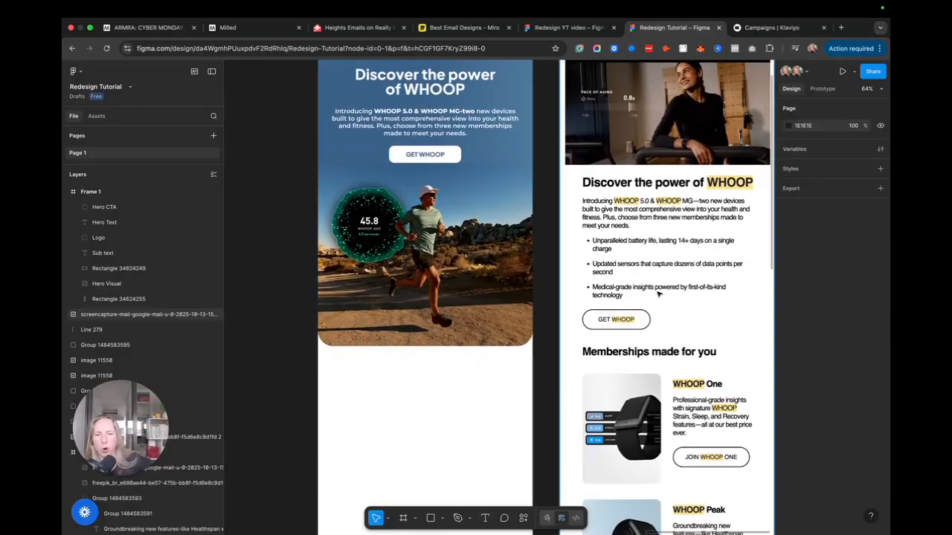
Duplicate the three-band product image into Frame 1, centred horizontally across the lower edge of the Hero Visual photo at Y 692
{"action": "scroll", "coordinate": [633, 318], "scroll_direction": "left", "scroll_amount": 2}
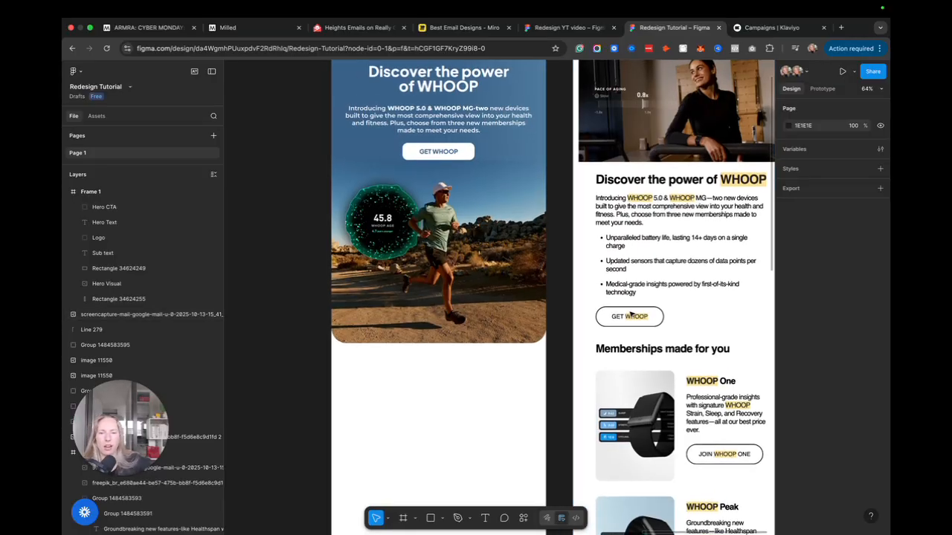
{"action": "scroll", "coordinate": [289, 244], "scroll_direction": "left", "scroll_amount": 5}
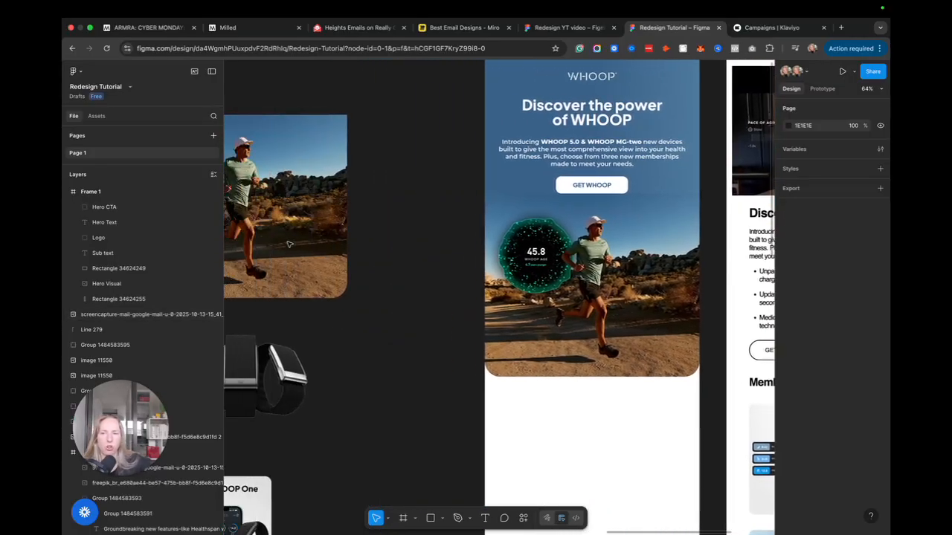
{"action": "left_click", "coordinate": [263, 328]}
{"action": "left_click_drag", "start_coordinate": [264, 328], "coordinate": [583, 327]}
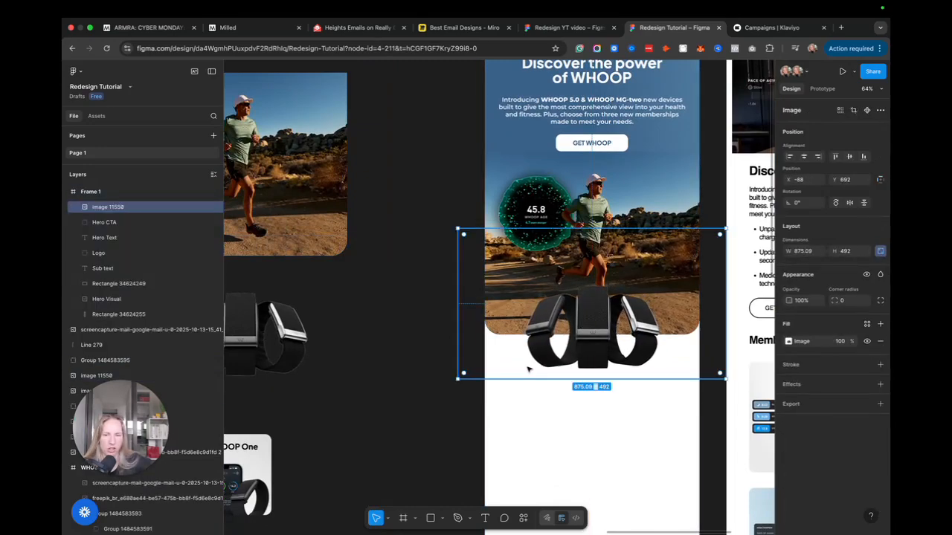
{"action": "scroll", "coordinate": [476, 342], "scroll_direction": "down", "scroll_amount": 1}
{"action": "scroll", "coordinate": [446, 334], "scroll_direction": "right", "scroll_amount": 1}
{"action": "left_click", "coordinate": [333, 324]}
{"action": "left_click", "coordinate": [389, 316]}
{"action": "scroll", "coordinate": [389, 314], "scroll_direction": "down", "scroll_amount": 2}
{"action": "scroll", "coordinate": [389, 314], "scroll_direction": "right", "scroll_amount": 3}
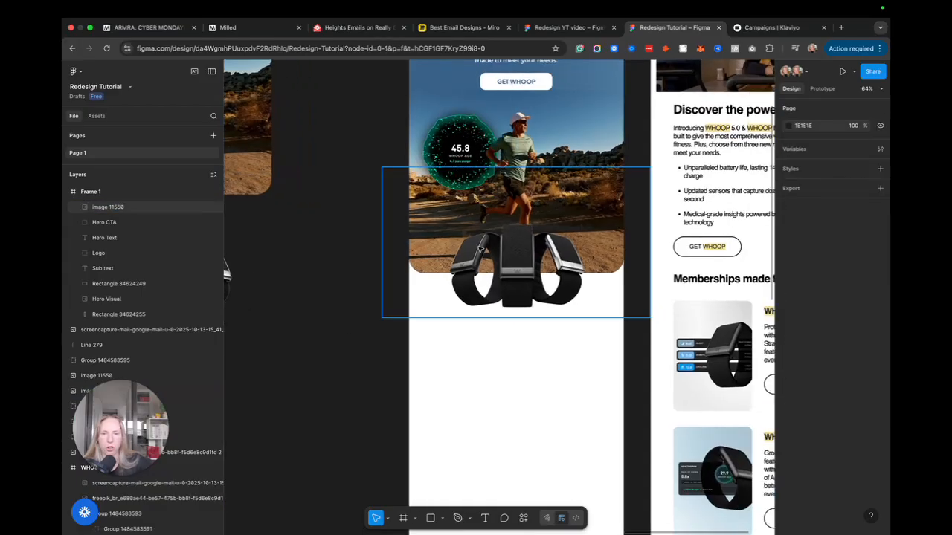
Nudge the three-band product image slightly lower over the edge of the hero photo
{"action": "scroll", "coordinate": [441, 282], "scroll_direction": "down", "scroll_amount": 1}
{"action": "scroll", "coordinate": [444, 306], "scroll_direction": "up", "scroll_amount": 2}
{"action": "scroll", "coordinate": [445, 306], "scroll_direction": "down", "scroll_amount": 1}
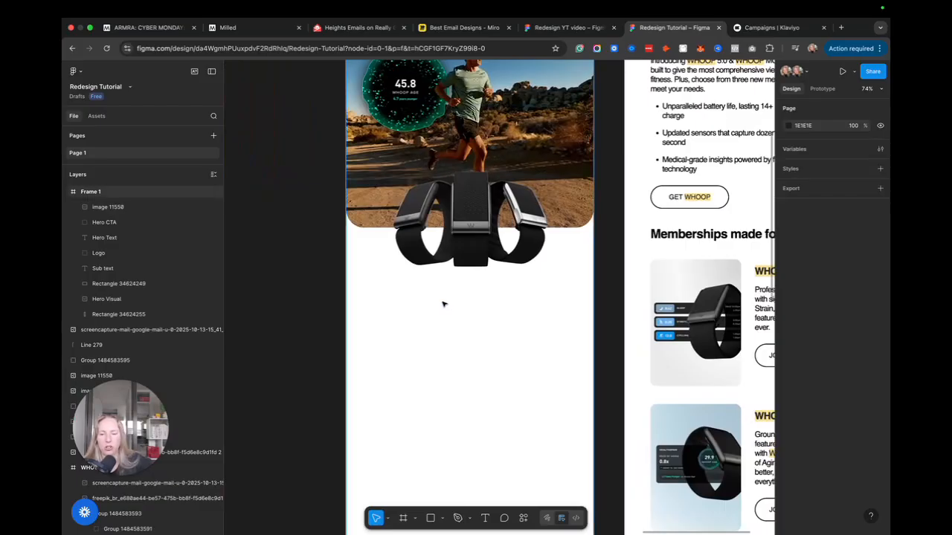
{"action": "left_click", "coordinate": [487, 221]}
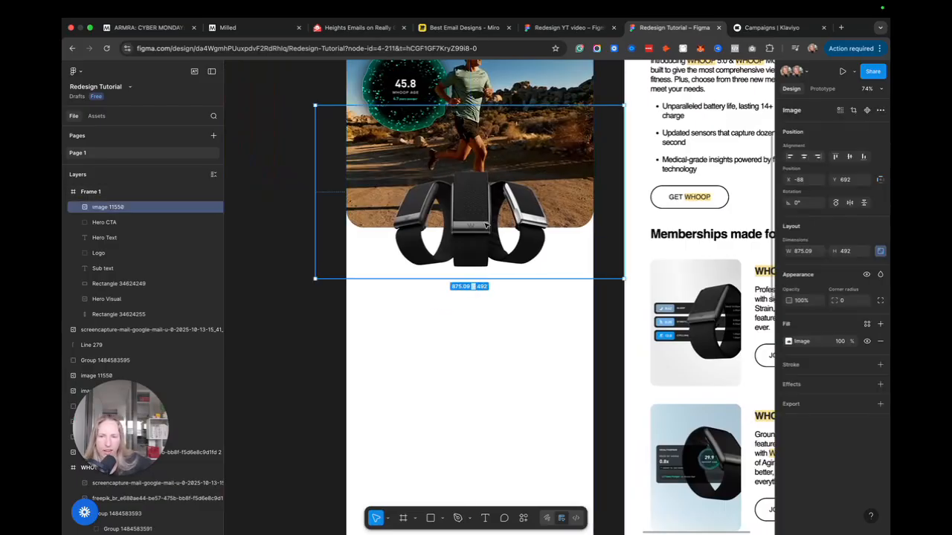
{"action": "left_click", "coordinate": [354, 298]}
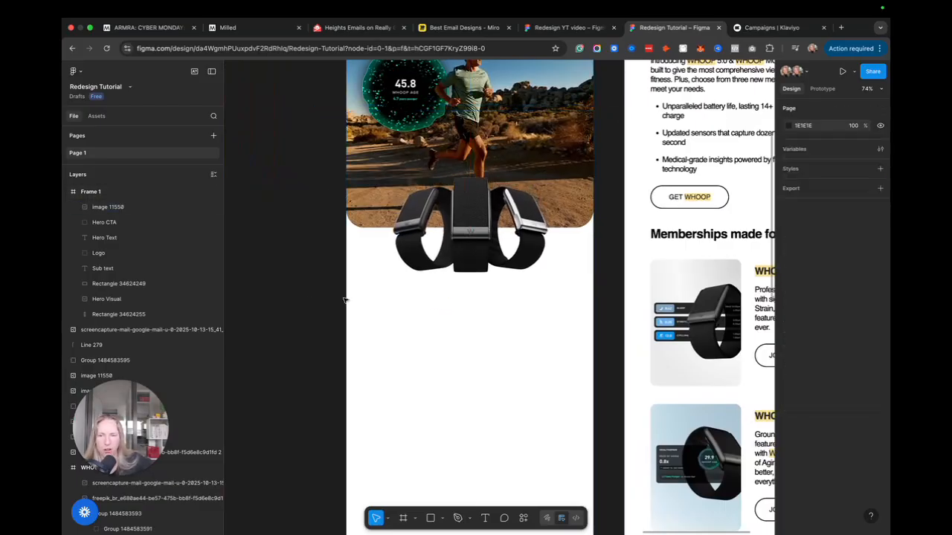
Draw a vertical line about 161 long just beneath the middle band, centred in the frame at X 350
{"action": "scroll", "coordinate": [421, 279], "scroll_direction": "right", "scroll_amount": 1}
{"action": "key", "text": "l"}
{"action": "scroll", "coordinate": [420, 278], "scroll_direction": "down", "scroll_amount": 1}
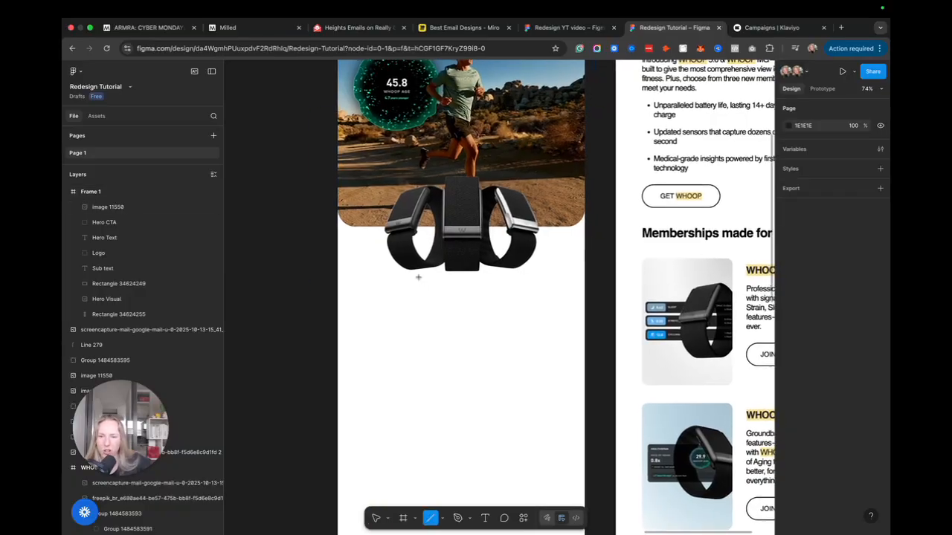
{"action": "left_click_drag", "start_coordinate": [459, 274], "coordinate": [458, 331]}
{"action": "scroll", "coordinate": [497, 335], "scroll_direction": "down", "scroll_amount": 1}
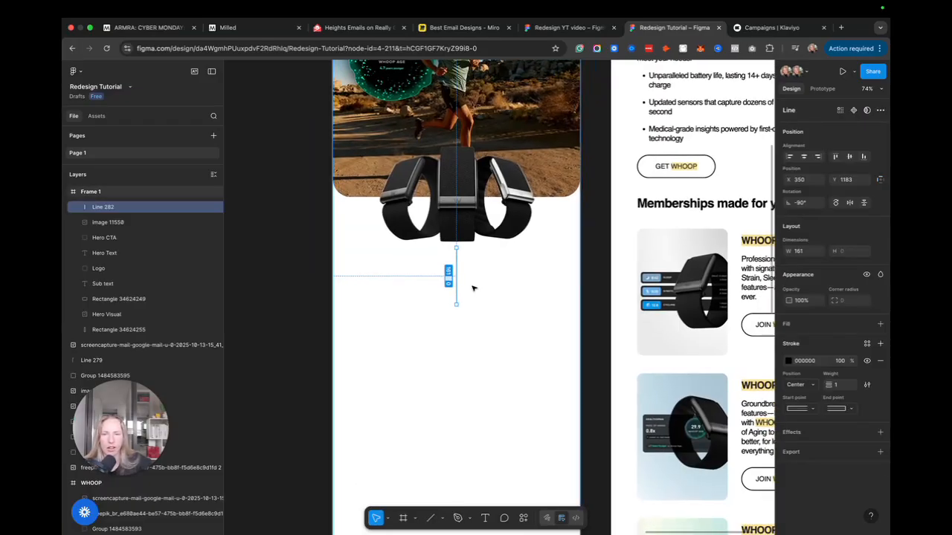
Set the vertical line's stroke weight to 2 and its stroke style to dashed
{"action": "scroll", "coordinate": [472, 288], "scroll_direction": "up", "scroll_amount": 5}
{"action": "left_click", "coordinate": [838, 387]}
{"action": "type", "text": "2"}
{"action": "key", "text": "Return"}
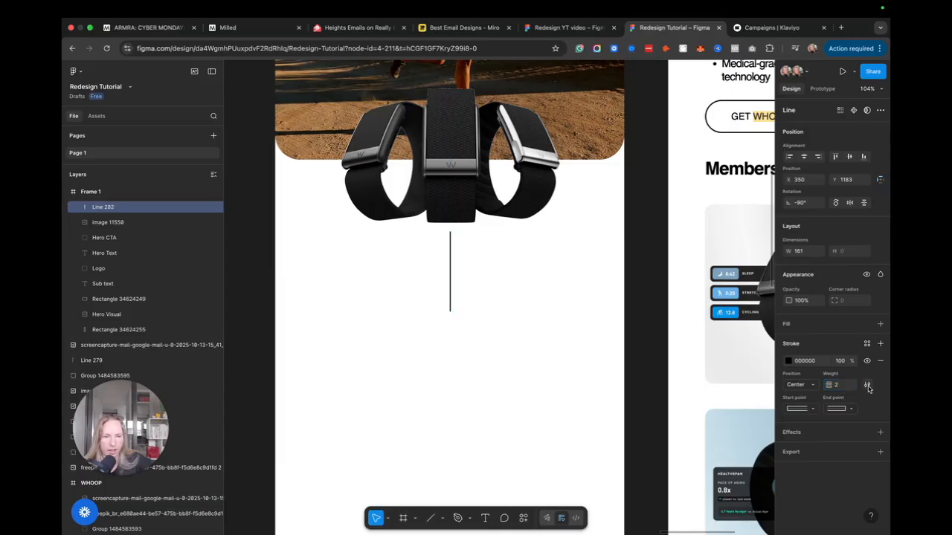
{"action": "left_click", "coordinate": [867, 385]}
{"action": "left_click", "coordinate": [729, 446]}
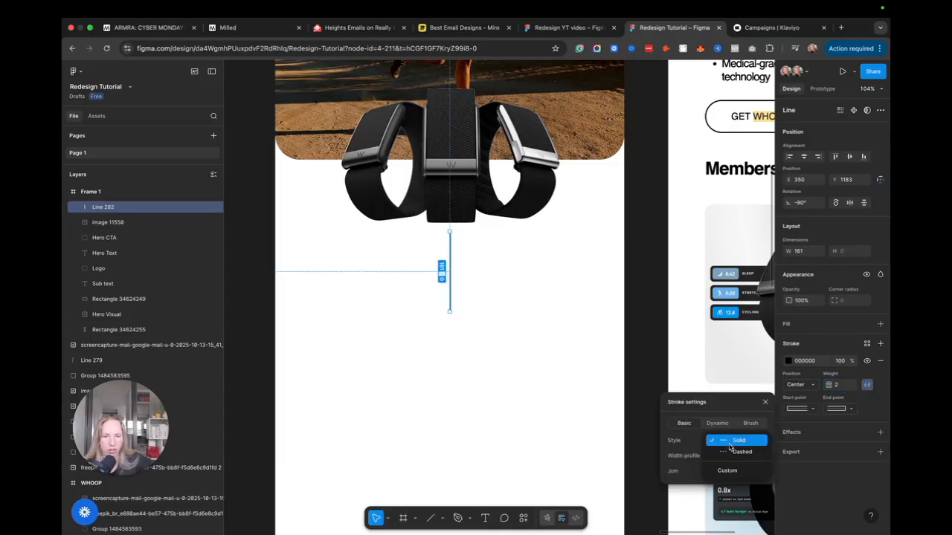
{"action": "left_click", "coordinate": [733, 455]}
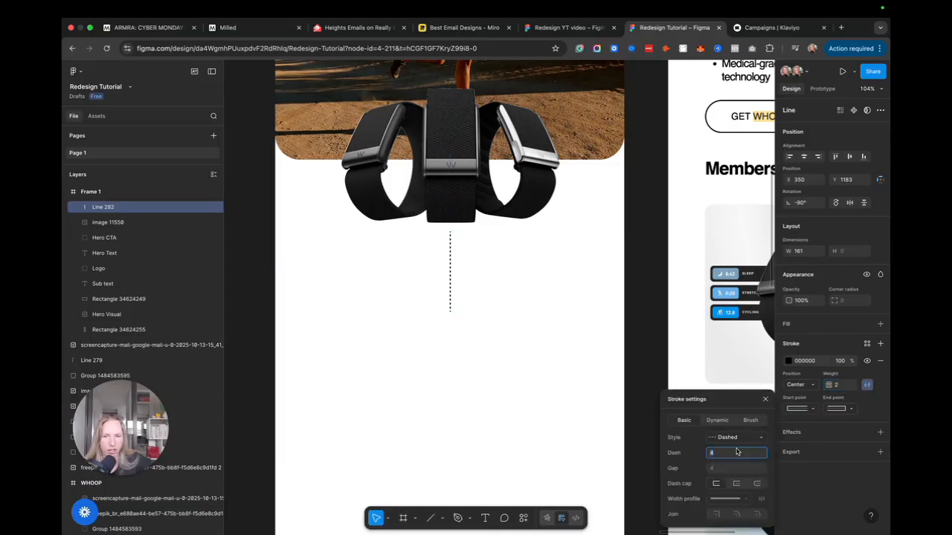
Add a circle arrow to the dashed line's lower end, extend the line to about 164 and shift it up slightly
{"action": "left_click", "coordinate": [844, 409]}
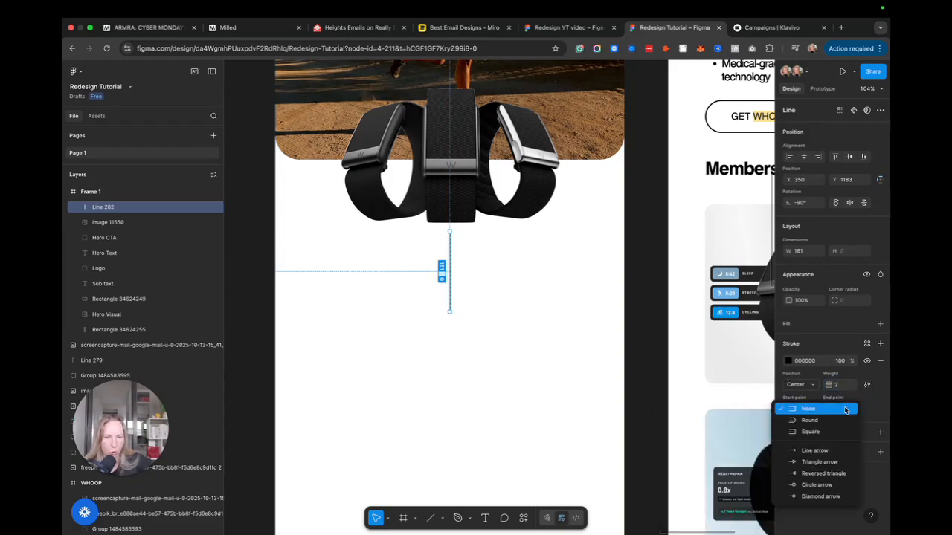
{"action": "left_click", "coordinate": [804, 487]}
{"action": "left_click_drag", "start_coordinate": [451, 311], "coordinate": [449, 313]}
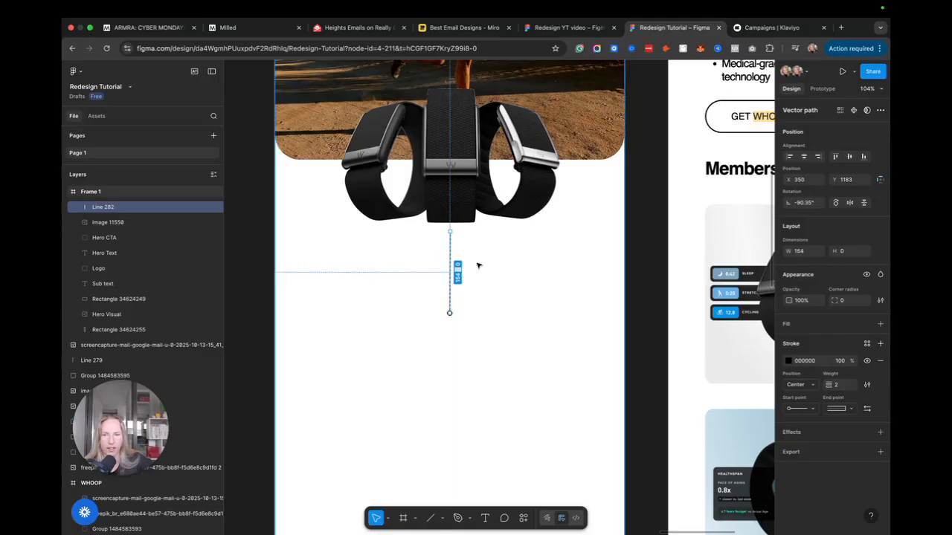
{"action": "left_click_drag", "start_coordinate": [451, 254], "coordinate": [451, 251]}
{"action": "left_click", "coordinate": [328, 313]}
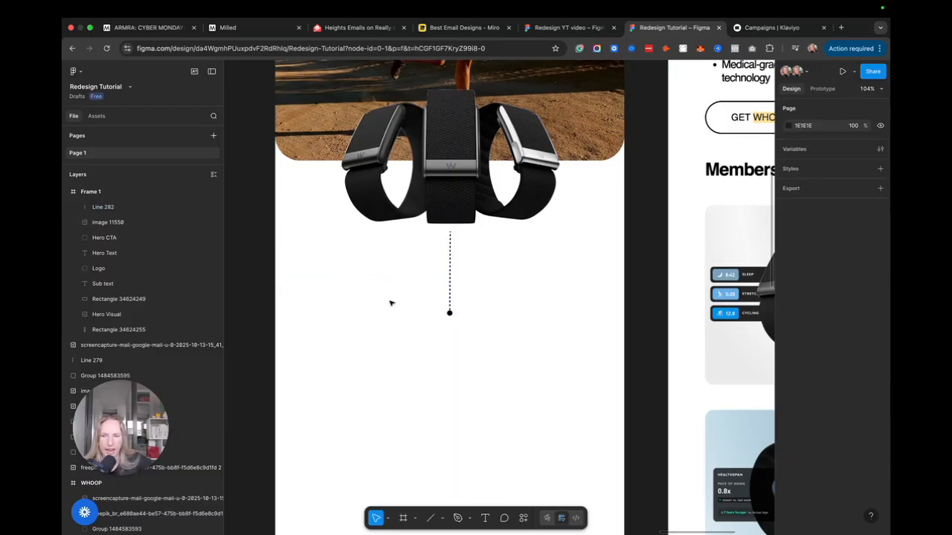
Paste the caption "Updated sensors that capture dozens of data points per second" centred below the dashed line's circle end
{"action": "scroll", "coordinate": [391, 302], "scroll_direction": "right", "scroll_amount": 2}
{"action": "scroll", "coordinate": [392, 302], "scroll_direction": "down", "scroll_amount": 1}
{"action": "scroll", "coordinate": [392, 300], "scroll_direction": "right", "scroll_amount": 2}
{"action": "scroll", "coordinate": [406, 293], "scroll_direction": "up", "scroll_amount": 2}
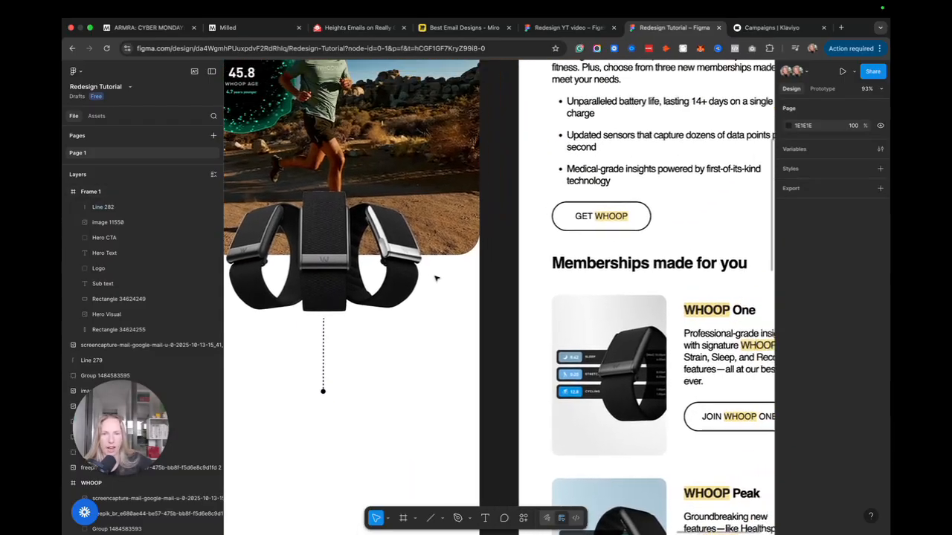
{"action": "scroll", "coordinate": [568, 139], "scroll_direction": "left", "scroll_amount": 1}
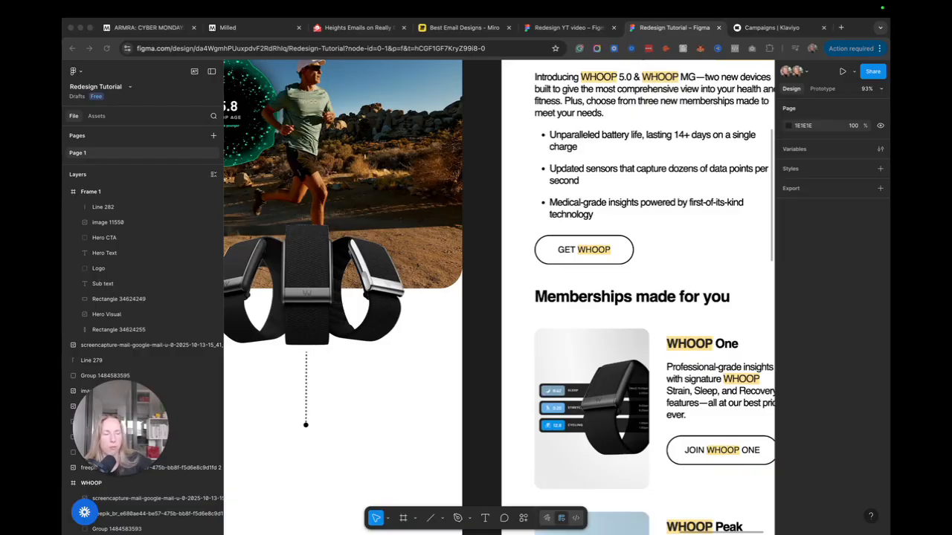
{"action": "left_click", "coordinate": [382, 401]}
{"action": "scroll", "coordinate": [382, 393], "scroll_direction": "down", "scroll_amount": 3}
{"action": "scroll", "coordinate": [383, 393], "scroll_direction": "left", "scroll_amount": 2}
{"action": "left_click", "coordinate": [390, 369]}
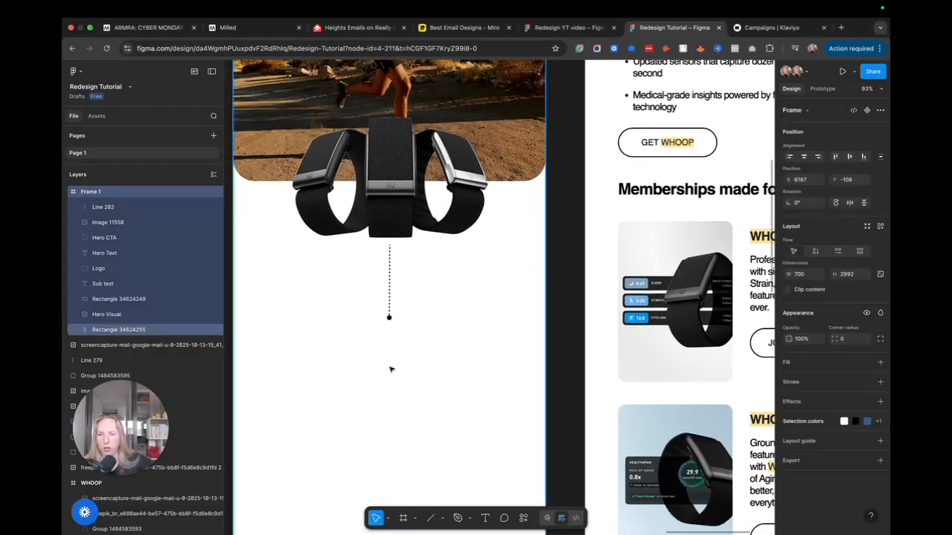
{"action": "key", "text": "ctrl+v"}
{"action": "left_click_drag", "start_coordinate": [389, 350], "coordinate": [388, 347]}
{"action": "scroll", "coordinate": [483, 327], "scroll_direction": "up", "scroll_amount": 2}
{"action": "scroll", "coordinate": [521, 320], "scroll_direction": "left", "scroll_amount": 1}
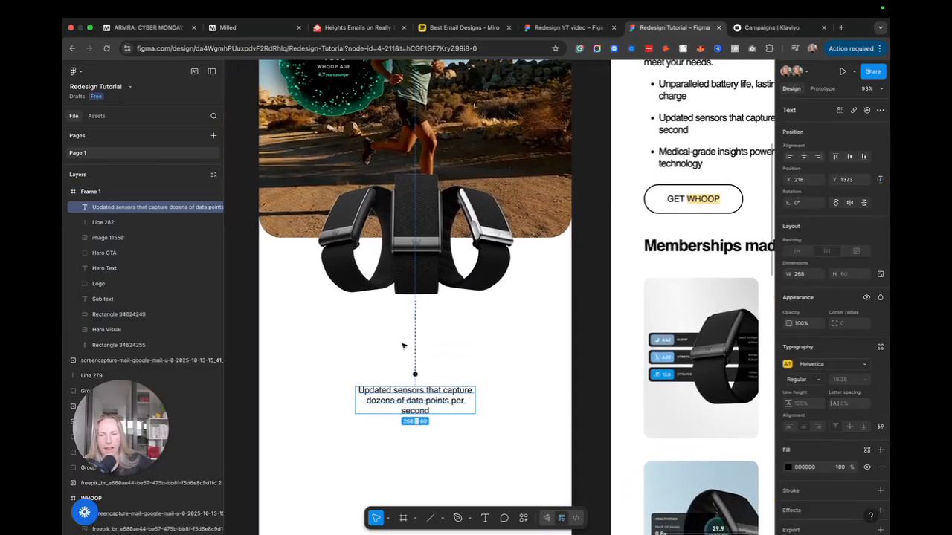
{"action": "left_click", "coordinate": [582, 307]}
{"action": "left_click", "coordinate": [606, 385]}
Paste the pair of bent dashed connector lines and place them symmetrically around the middle line at Y 1184
{"action": "scroll", "coordinate": [486, 357], "scroll_direction": "left", "scroll_amount": 1}
{"action": "scroll", "coordinate": [486, 357], "scroll_direction": "down", "scroll_amount": 1}
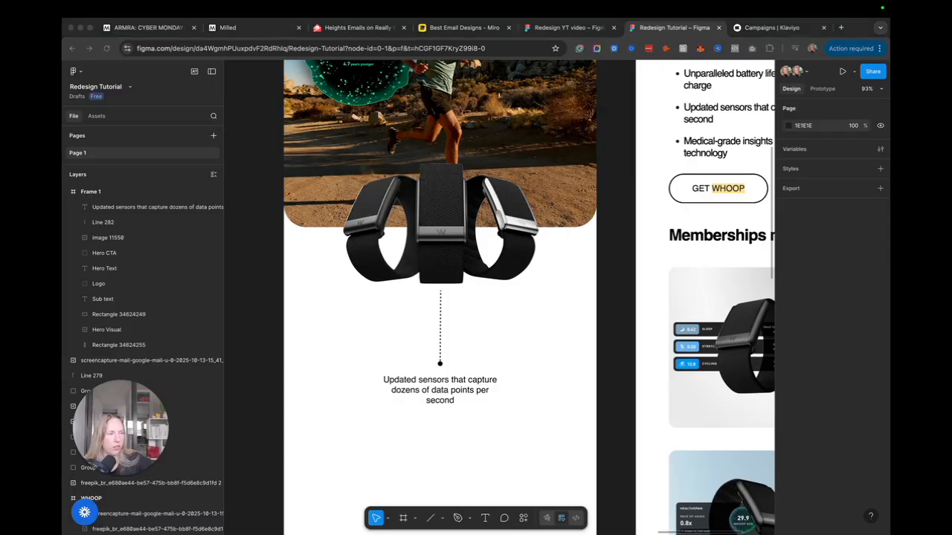
{"action": "left_click", "coordinate": [467, 342]}
{"action": "key", "text": "super+v"}
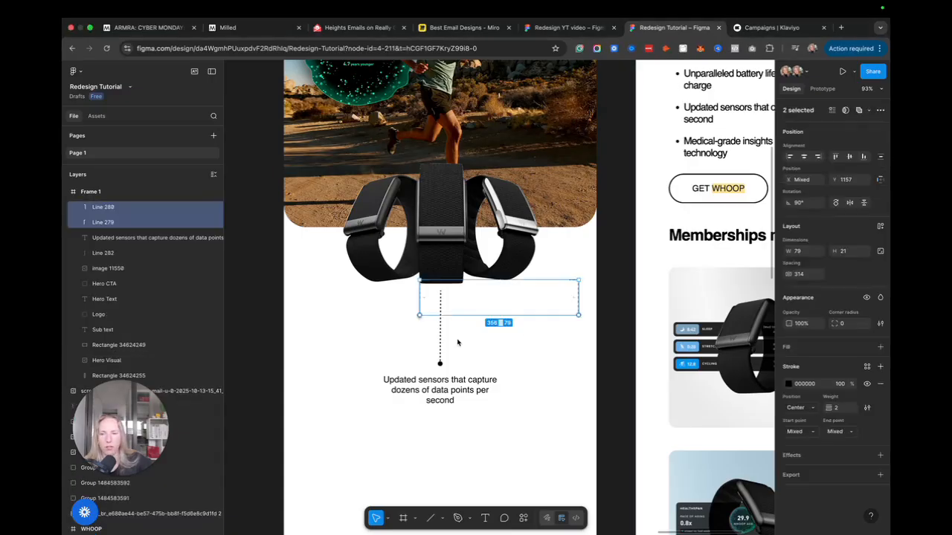
{"action": "left_click_drag", "start_coordinate": [463, 313], "coordinate": [409, 323]}
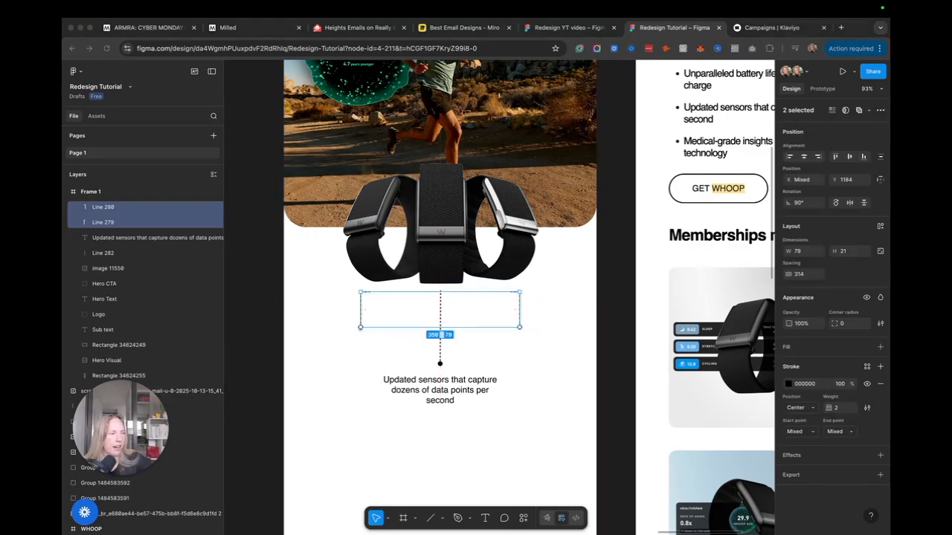
Add the captions "Unparalleled battery life, lasting 14+ days on a single charge" and "Medical-grade insight powered by first-of-its-kind technology" under the left and right connectors
{"action": "type", "text": "Unparalleled battery life, lasting 14+ days on a single charge"}
{"action": "left_click_drag", "start_coordinate": [359, 359], "coordinate": [364, 364]}
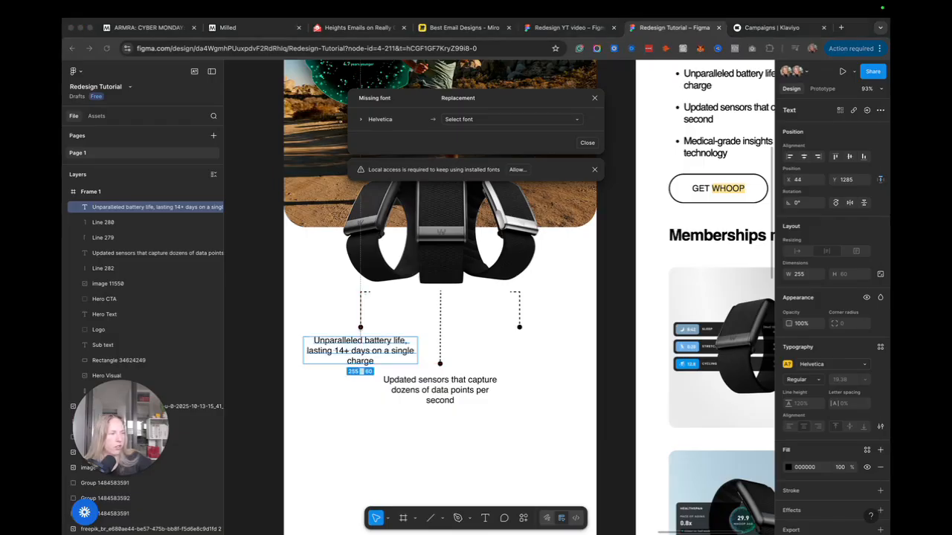
{"action": "type", "text": "Medical-grade insight powered by first-of-its-kind technology"}
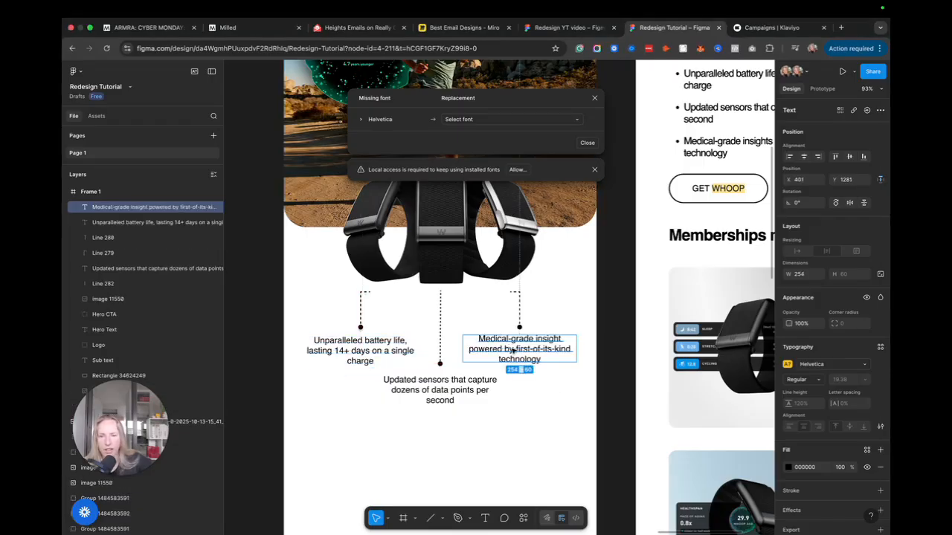
Add a drop shadow effect with the default settings to the middle dashed line
{"action": "left_click", "coordinate": [466, 367]}
{"action": "left_click", "coordinate": [441, 330]}
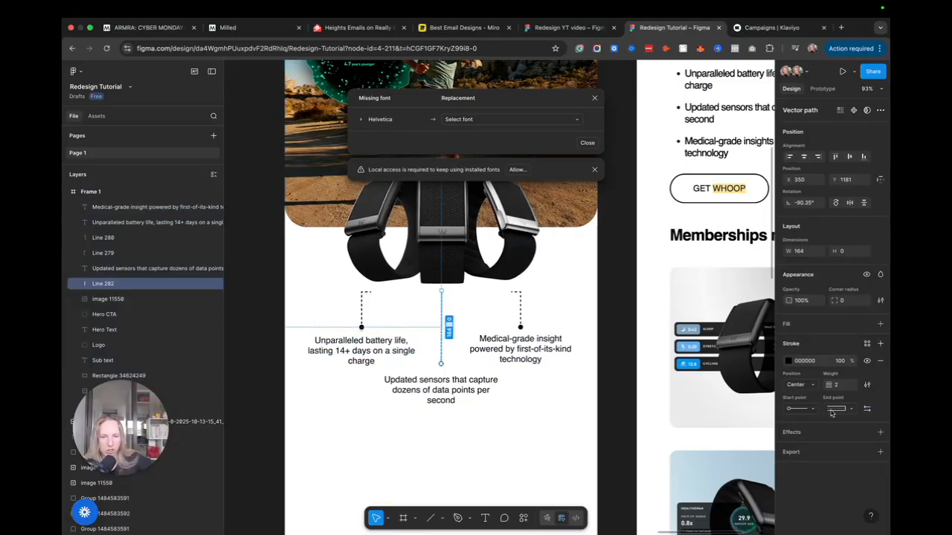
{"action": "left_click", "coordinate": [879, 433]}
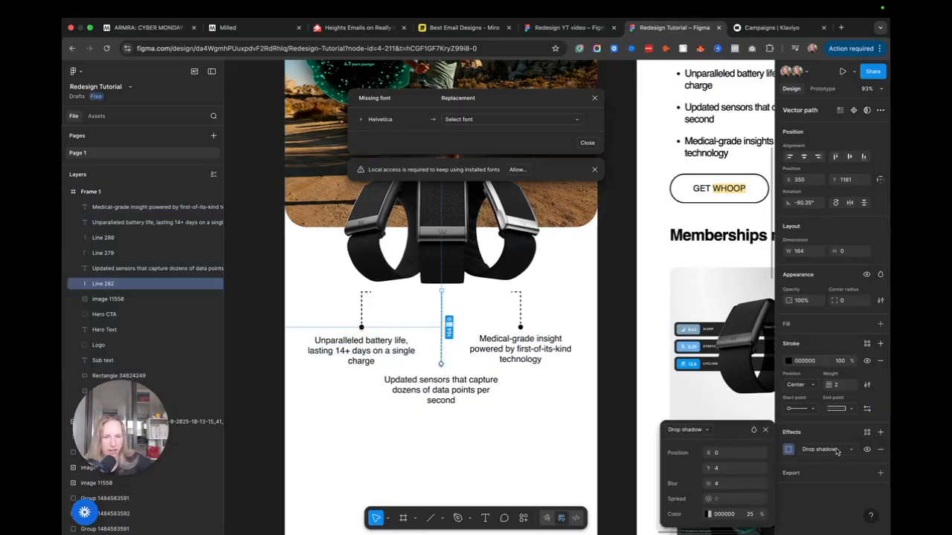
{"action": "left_click", "coordinate": [616, 331]}
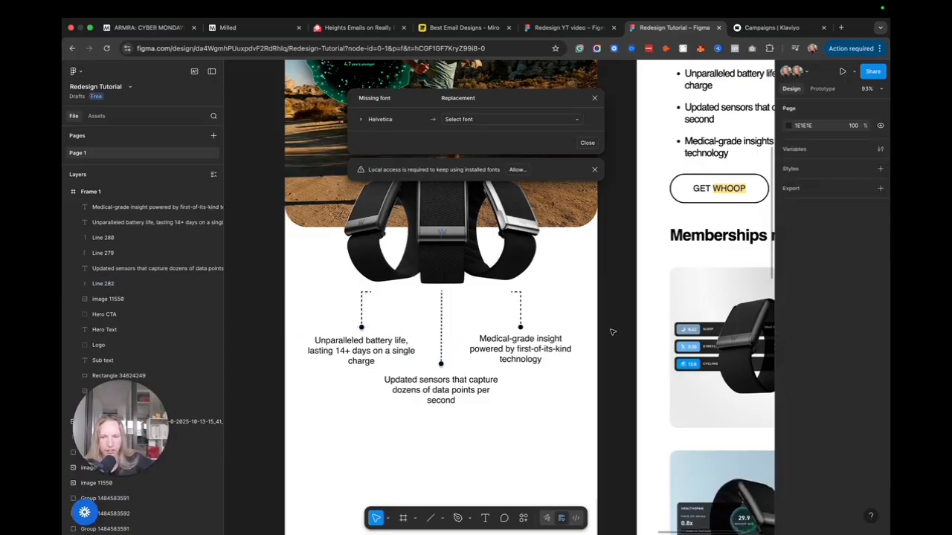
Extend the middle dashed line downwards with its caption shifted lower to match, and dismiss the missing-font dialog
{"action": "scroll", "coordinate": [520, 349], "scroll_direction": "down", "scroll_amount": 2}
{"action": "scroll", "coordinate": [521, 350], "scroll_direction": "left", "scroll_amount": 2}
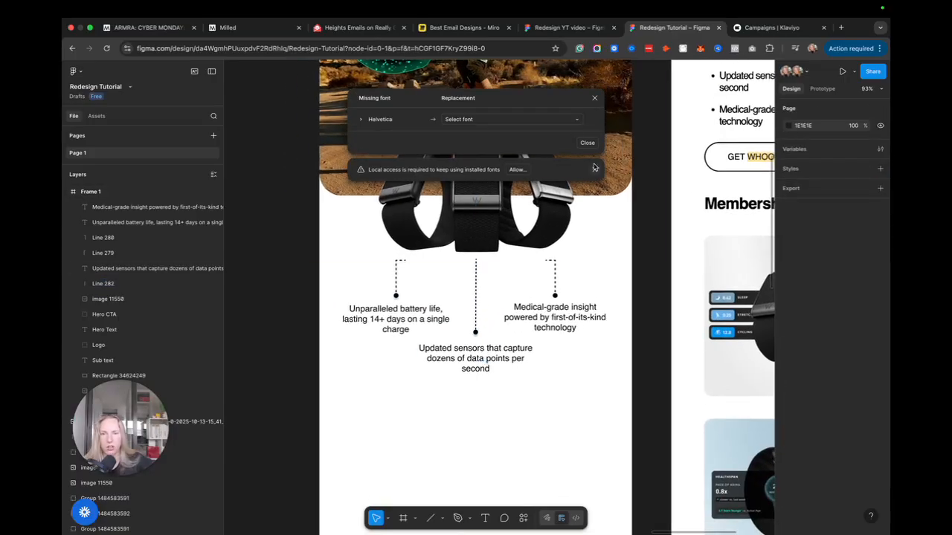
{"action": "left_click", "coordinate": [476, 335]}
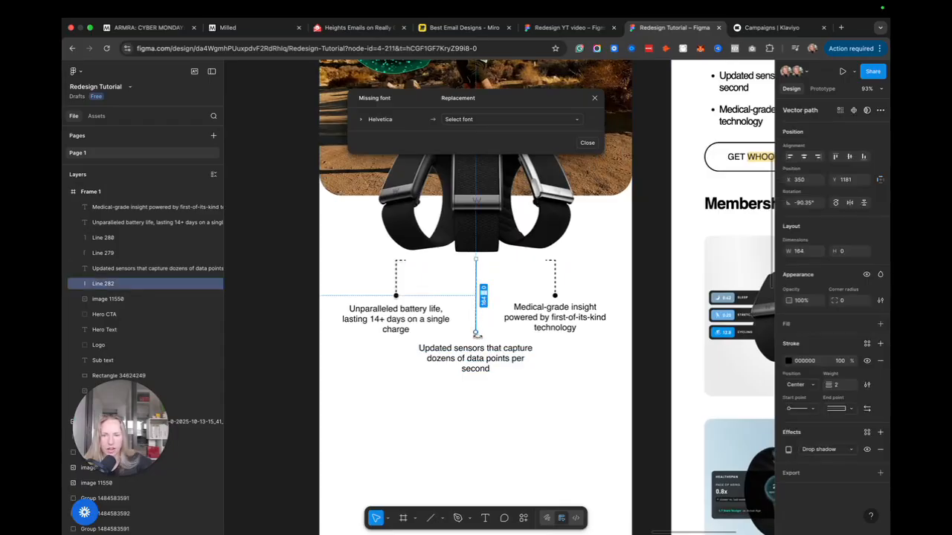
{"action": "left_click_drag", "start_coordinate": [476, 334], "coordinate": [480, 365]}
{"action": "left_click", "coordinate": [643, 350]}
{"action": "scroll", "coordinate": [642, 348], "scroll_direction": "down", "scroll_amount": 3}
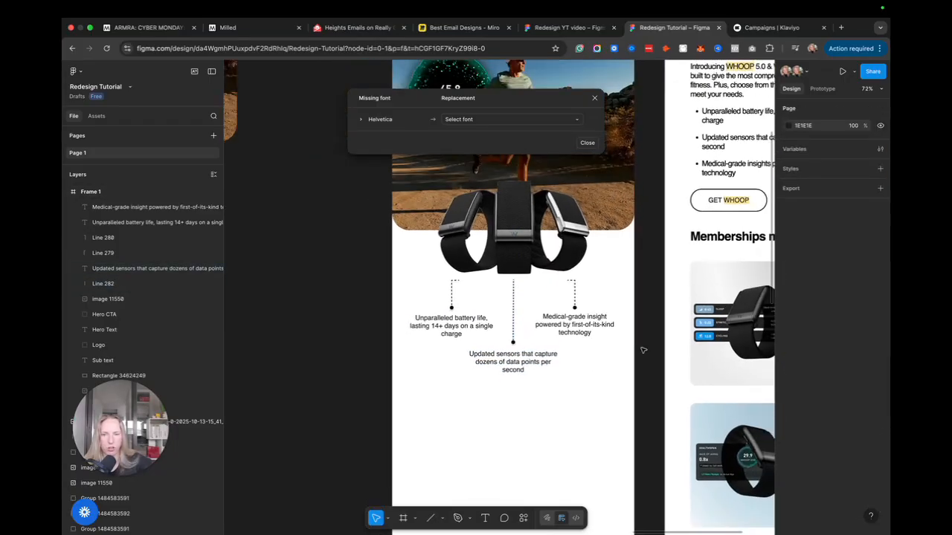
{"action": "left_click", "coordinate": [587, 143]}
{"action": "scroll", "coordinate": [610, 234], "scroll_direction": "down", "scroll_amount": 1}
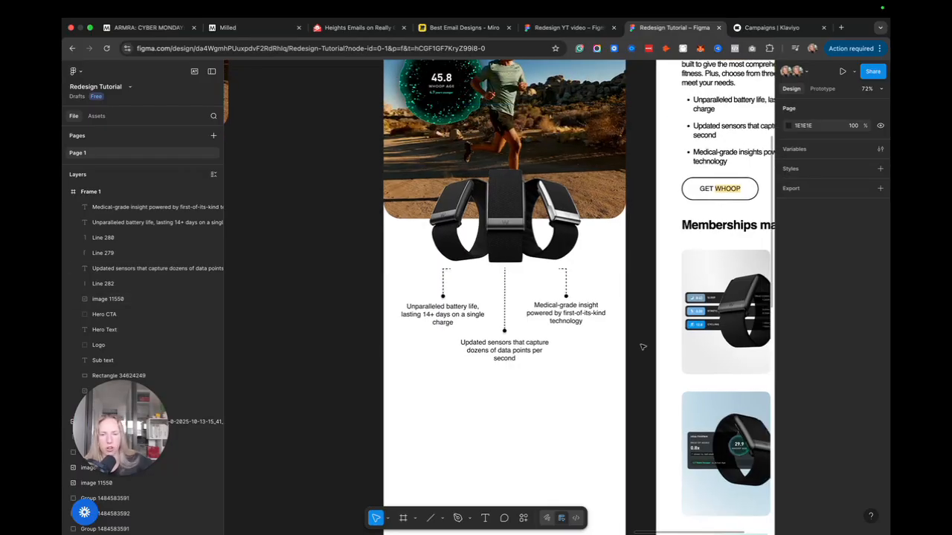
Add the centred heading text "Memberships For You" in Frame 1 below the three benefit captions
{"action": "scroll", "coordinate": [517, 313], "scroll_direction": "down", "scroll_amount": 3}
{"action": "left_click", "coordinate": [517, 313]}
{"action": "key", "text": "t"}
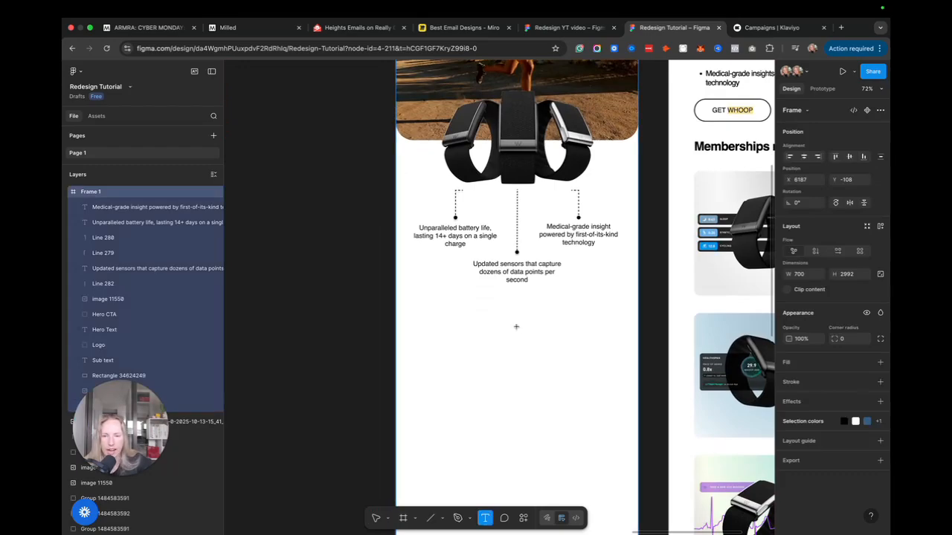
{"action": "left_click", "coordinate": [502, 314]}
{"action": "type", "text": "Membersghi"}
{"action": "type", "text": "hips"}
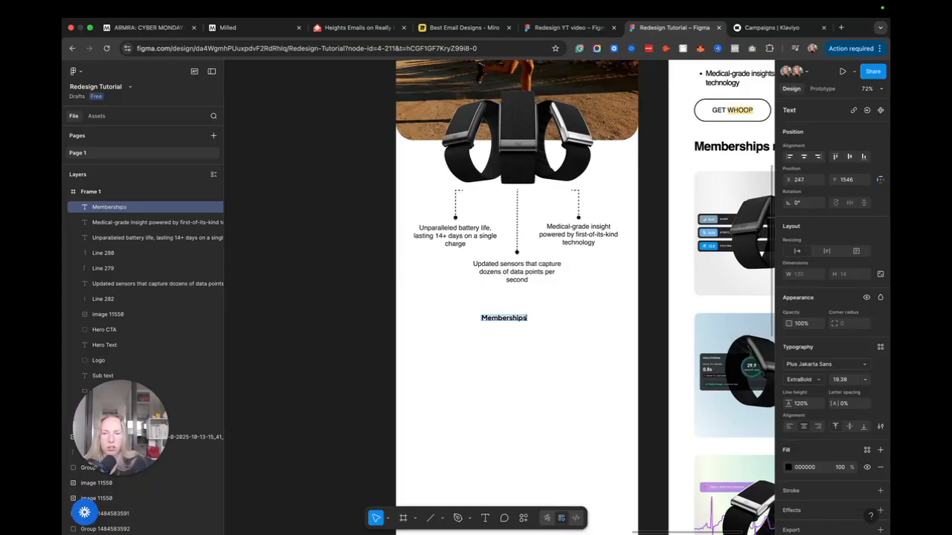
{"action": "type", "text": " For You"}
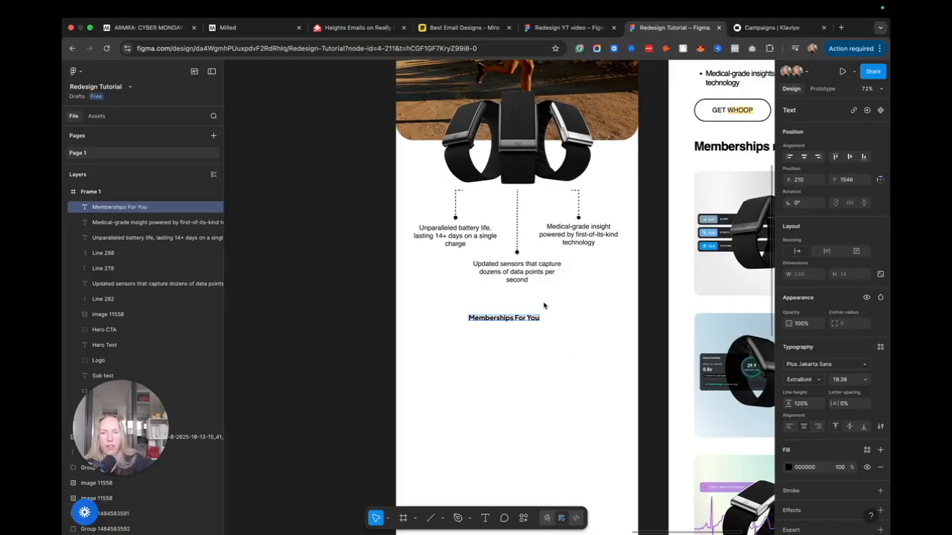
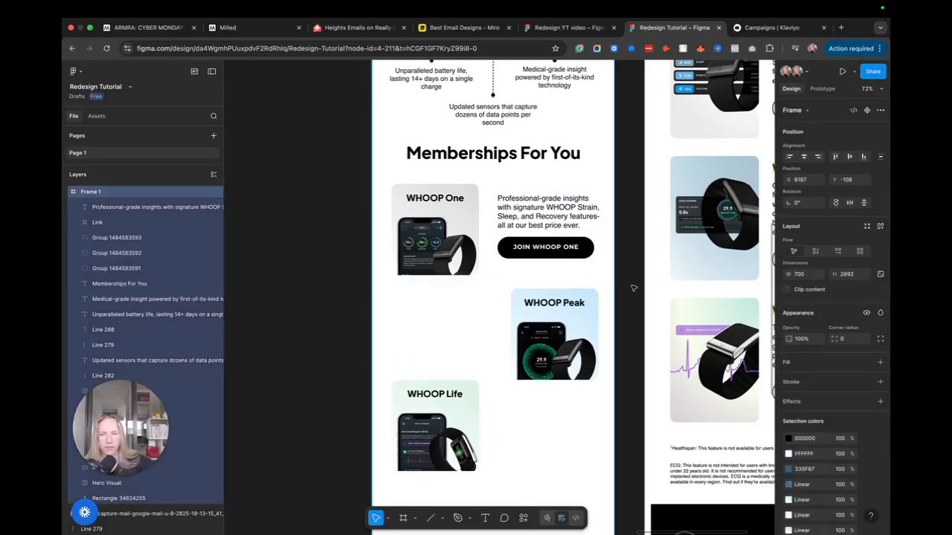
Paste the WHOOP Peak description and its JOIN WHOOP PEAK button into Frame 1 beside the WHOOP Peak card
{"action": "scroll", "coordinate": [629, 295], "scroll_direction": "left", "scroll_amount": 1}
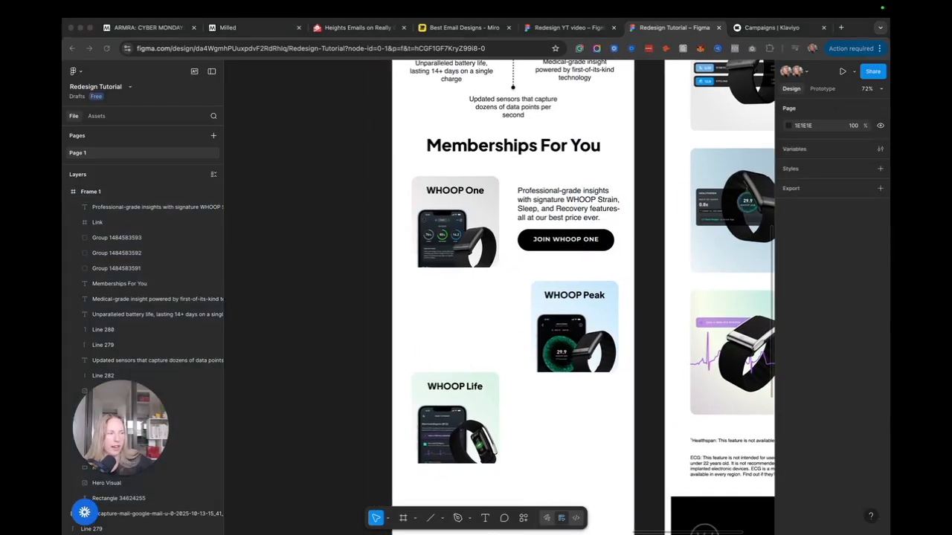
{"action": "left_click", "coordinate": [545, 309]}
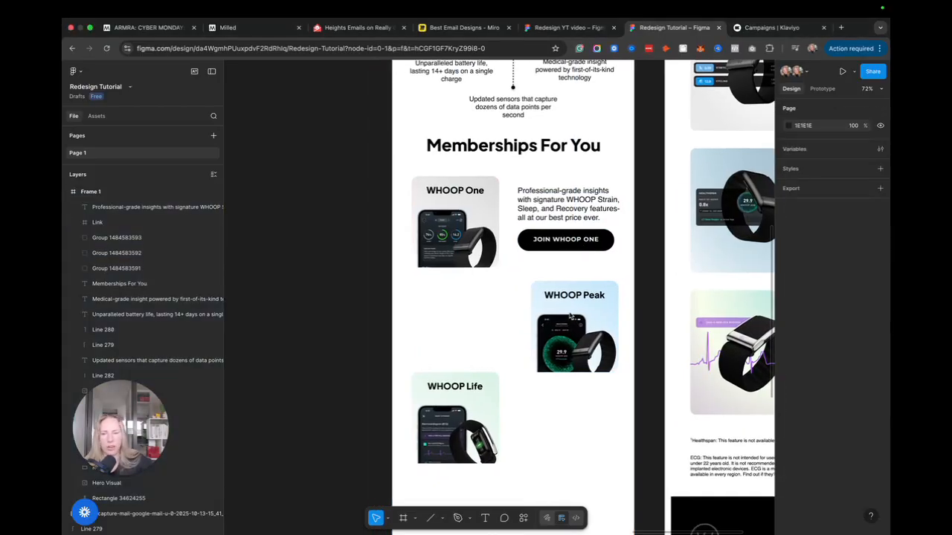
{"action": "key", "text": "super+v"}
{"action": "left_click_drag", "start_coordinate": [511, 291], "coordinate": [471, 317]}
{"action": "scroll", "coordinate": [496, 385], "scroll_direction": "down", "scroll_amount": 1}
{"action": "scroll", "coordinate": [497, 385], "scroll_direction": "down", "scroll_amount": 1}
Nudge the WHOOP Life card down and paste its description and JOIN WHOOP LIFE button beside it
{"action": "left_click", "coordinate": [490, 372]}
{"action": "key", "text": "shift+Down"}
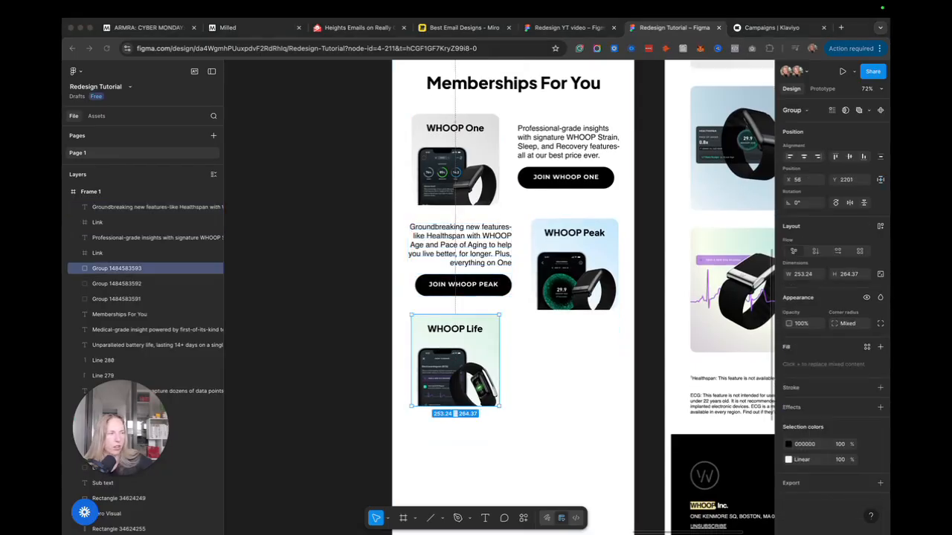
{"action": "left_click", "coordinate": [526, 355]}
{"action": "key", "text": "super+v"}
{"action": "left_click_drag", "start_coordinate": [495, 304], "coordinate": [558, 367]}
{"action": "scroll", "coordinate": [558, 366], "scroll_direction": "down", "scroll_amount": 3}
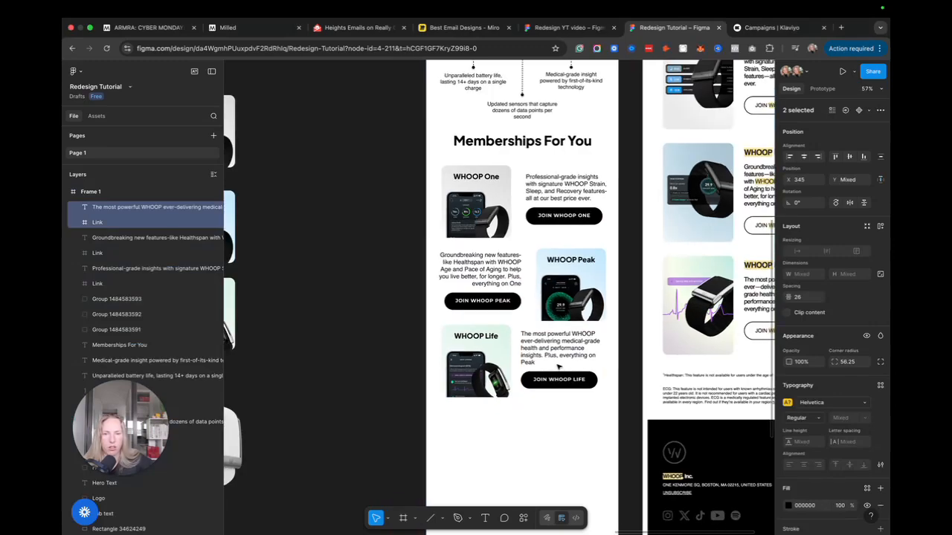
{"action": "scroll", "coordinate": [559, 367], "scroll_direction": "down", "scroll_amount": 2}
{"action": "left_click", "coordinate": [617, 368]}
{"action": "scroll", "coordinate": [616, 365], "scroll_direction": "down", "scroll_amount": 1}
{"action": "scroll", "coordinate": [616, 364], "scroll_direction": "right", "scroll_amount": 2}
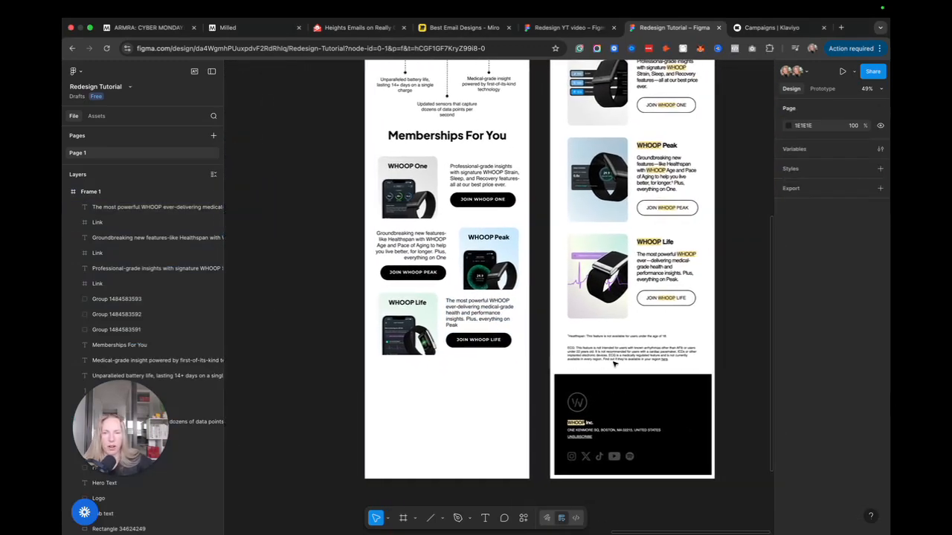
Move the WHOOP Life card, its description and its button slightly down together to even out the section spacing
{"action": "scroll", "coordinate": [614, 364], "scroll_direction": "up", "scroll_amount": 1}
{"action": "left_click", "coordinate": [431, 329]}
{"action": "left_click", "coordinate": [469, 318], "text": "shift"}
{"action": "left_click", "coordinate": [485, 346], "text": "shift"}
{"action": "left_click_drag", "start_coordinate": [486, 347], "coordinate": [486, 353]}
{"action": "left_click", "coordinate": [525, 318]}
{"action": "scroll", "coordinate": [542, 311], "scroll_direction": "up", "scroll_amount": 1}
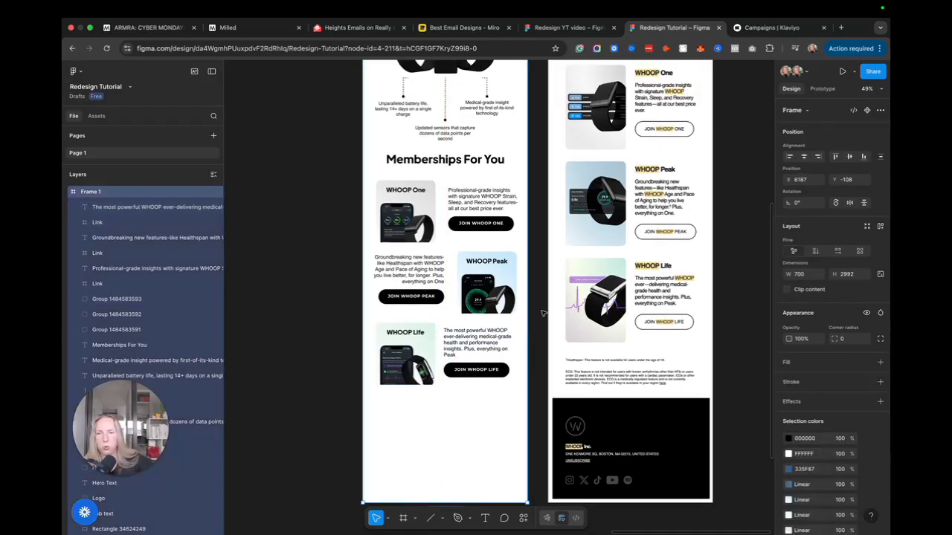
{"action": "left_click", "coordinate": [542, 313]}
{"action": "scroll", "coordinate": [707, 236], "scroll_direction": "up", "scroll_amount": 3}
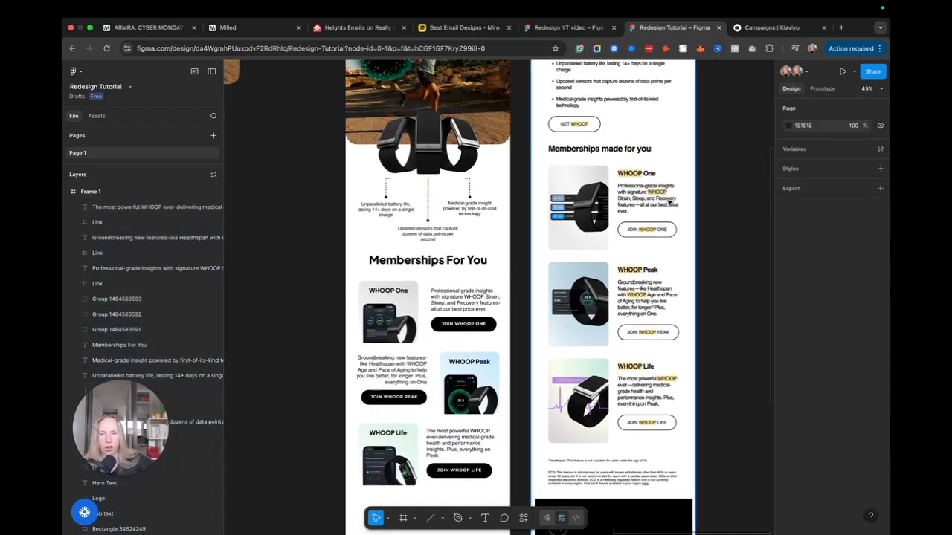
{"action": "scroll", "coordinate": [484, 283], "scroll_direction": "left", "scroll_amount": 2}
{"action": "scroll", "coordinate": [483, 282], "scroll_direction": "down", "scroll_amount": 1}
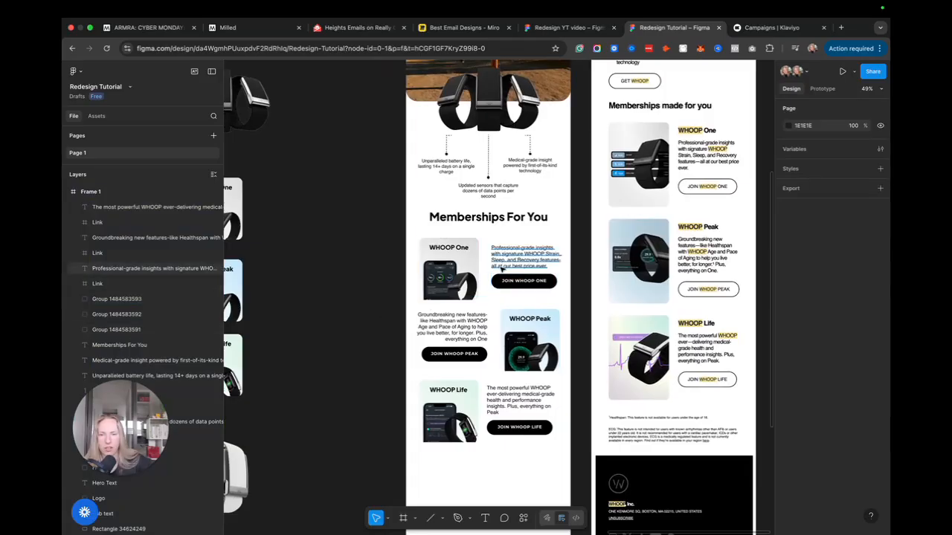
{"action": "scroll", "coordinate": [497, 266], "scroll_direction": "up", "scroll_amount": 5}
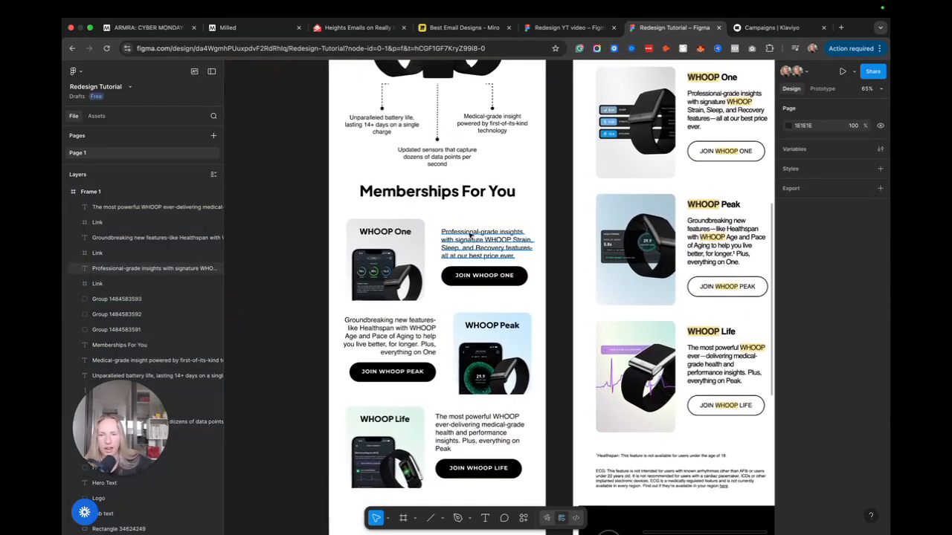
{"action": "left_click", "coordinate": [467, 233]}
{"action": "left_click", "coordinate": [594, 170]}
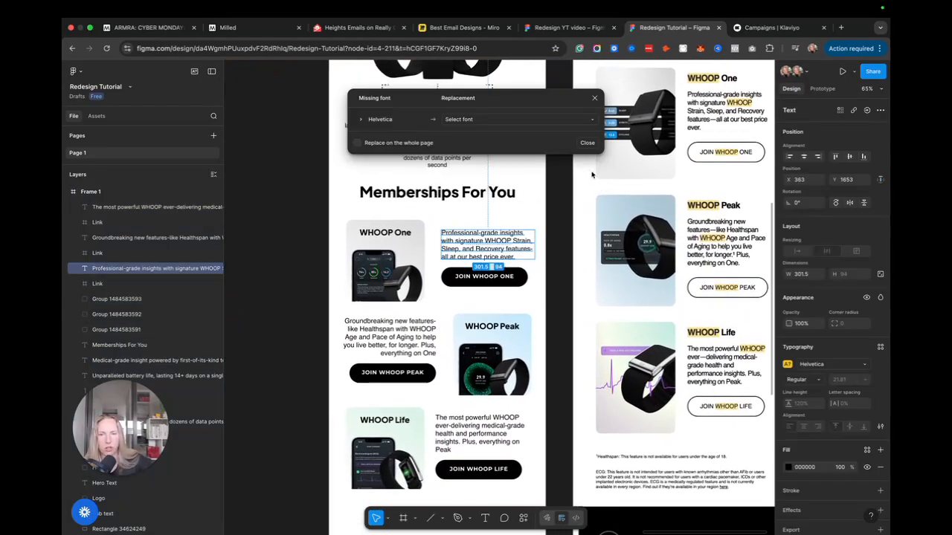
{"action": "left_click", "coordinate": [595, 99]}
{"action": "scroll", "coordinate": [565, 196], "scroll_direction": "down", "scroll_amount": 3}
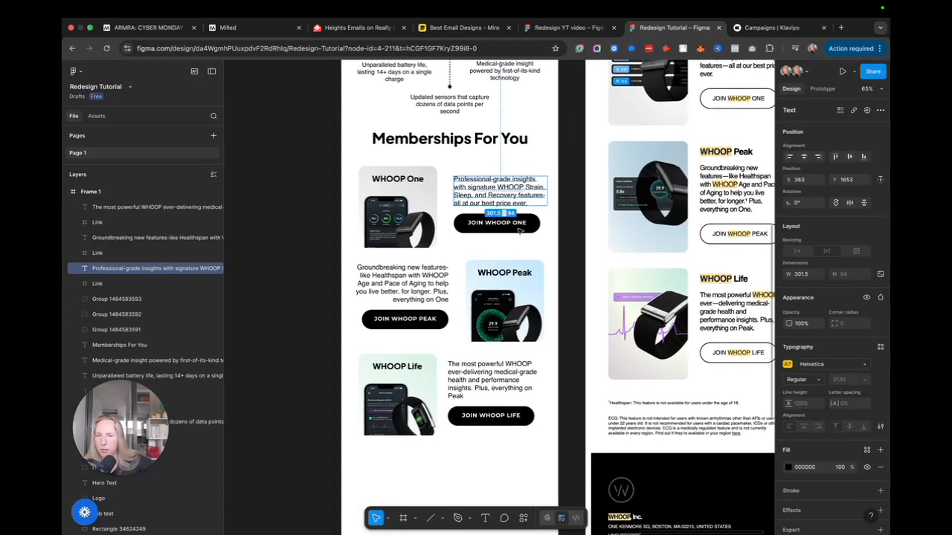
{"action": "left_click", "coordinate": [565, 196]}
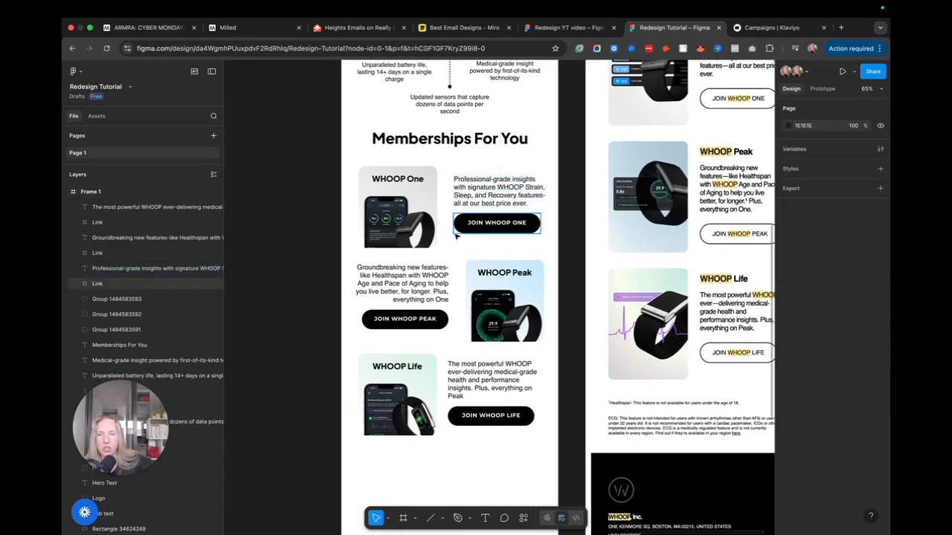
Review the redesigned email from the hero down to the memberships section against the original email beside it
{"action": "scroll", "coordinate": [460, 256], "scroll_direction": "left", "scroll_amount": 3}
{"action": "scroll", "coordinate": [460, 257], "scroll_direction": "down", "scroll_amount": 5}
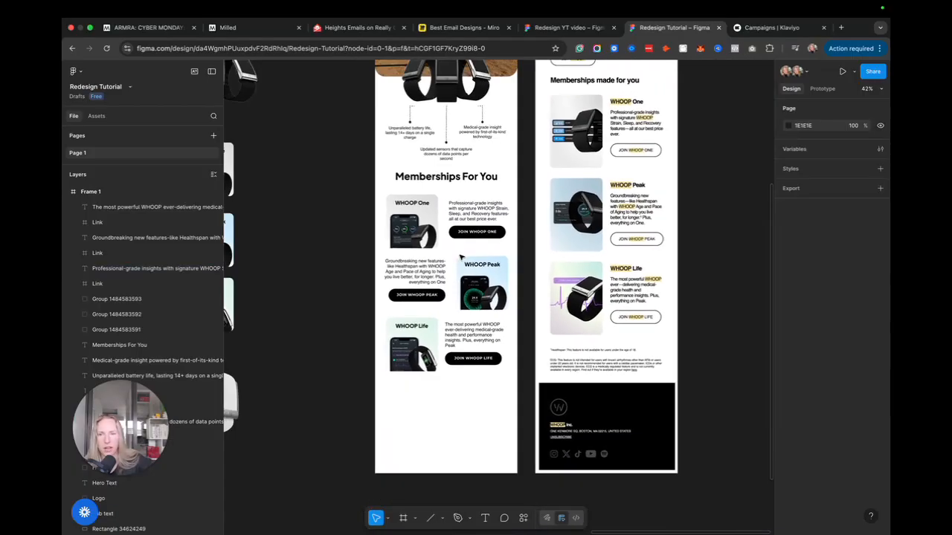
{"action": "scroll", "coordinate": [460, 256], "scroll_direction": "left", "scroll_amount": 2}
{"action": "scroll", "coordinate": [461, 256], "scroll_direction": "up", "scroll_amount": 1}
{"action": "scroll", "coordinate": [458, 259], "scroll_direction": "down", "scroll_amount": 5}
{"action": "scroll", "coordinate": [458, 259], "scroll_direction": "up", "scroll_amount": 5}
{"action": "scroll", "coordinate": [460, 258], "scroll_direction": "up", "scroll_amount": 5}
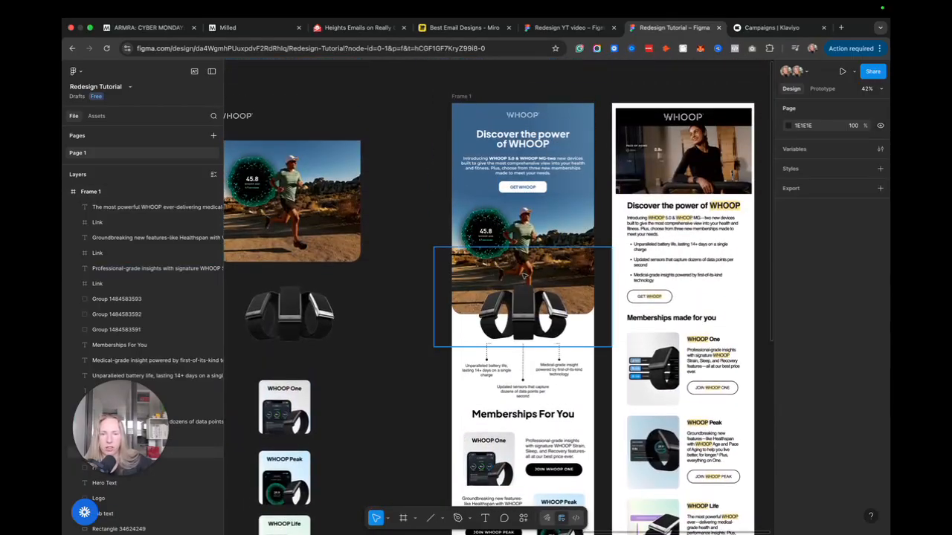
{"action": "scroll", "coordinate": [524, 248], "scroll_direction": "down", "scroll_amount": 3}
{"action": "scroll", "coordinate": [525, 248], "scroll_direction": "up", "scroll_amount": 1}
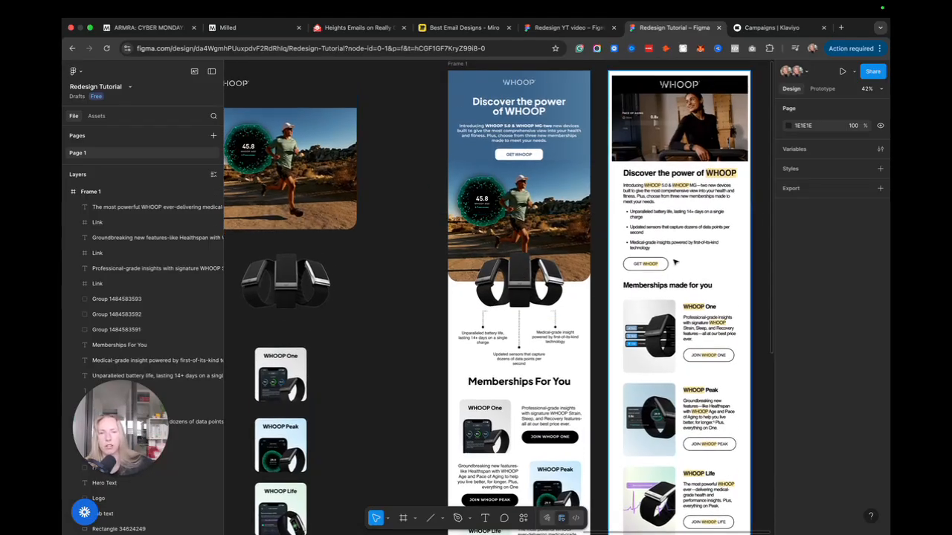
{"action": "scroll", "coordinate": [640, 270], "scroll_direction": "down", "scroll_amount": 5}
{"action": "scroll", "coordinate": [628, 256], "scroll_direction": "up", "scroll_amount": 7}
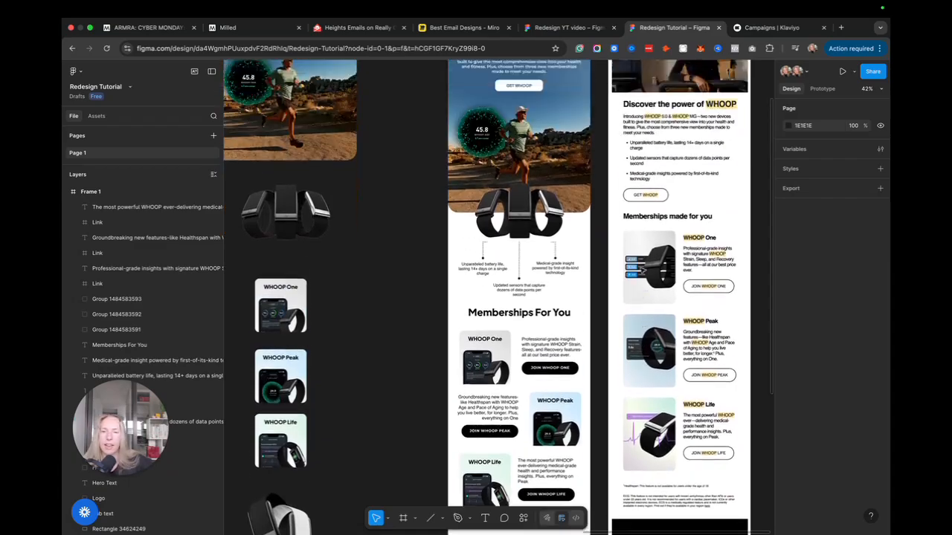
{"action": "scroll", "coordinate": [623, 251], "scroll_direction": "up", "scroll_amount": 5}
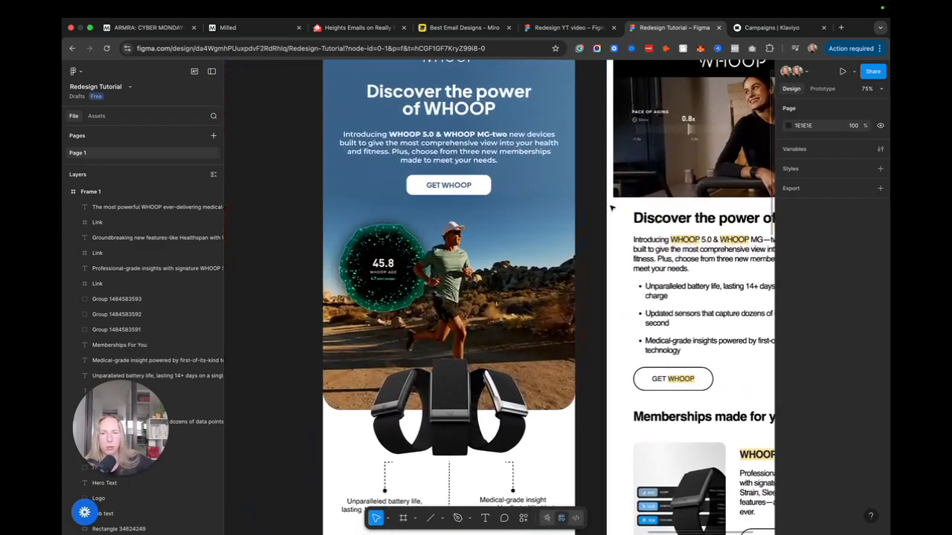
{"action": "scroll", "coordinate": [611, 208], "scroll_direction": "up", "scroll_amount": 2}
{"action": "scroll", "coordinate": [611, 208], "scroll_direction": "down", "scroll_amount": 6}
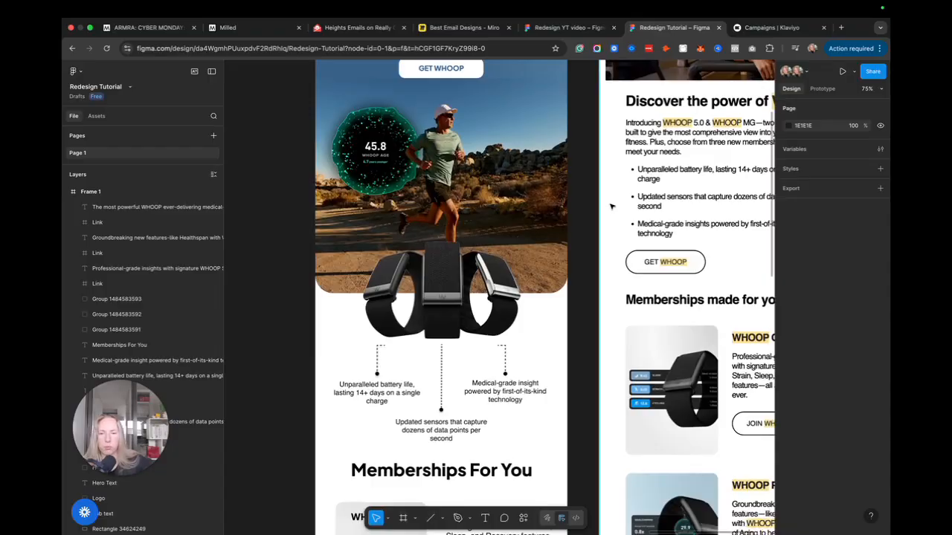
{"action": "scroll", "coordinate": [614, 208], "scroll_direction": "up", "scroll_amount": 4}
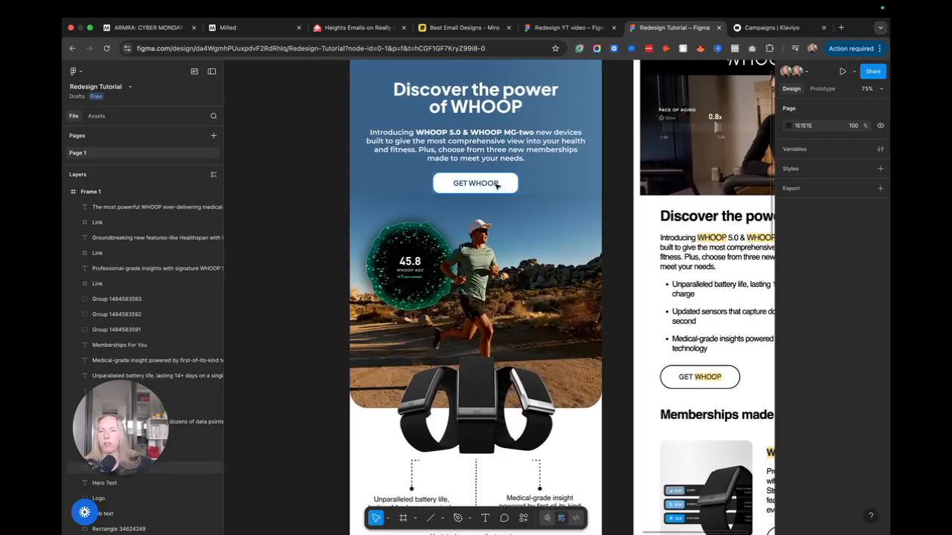
{"action": "scroll", "coordinate": [493, 186], "scroll_direction": "down", "scroll_amount": 10}
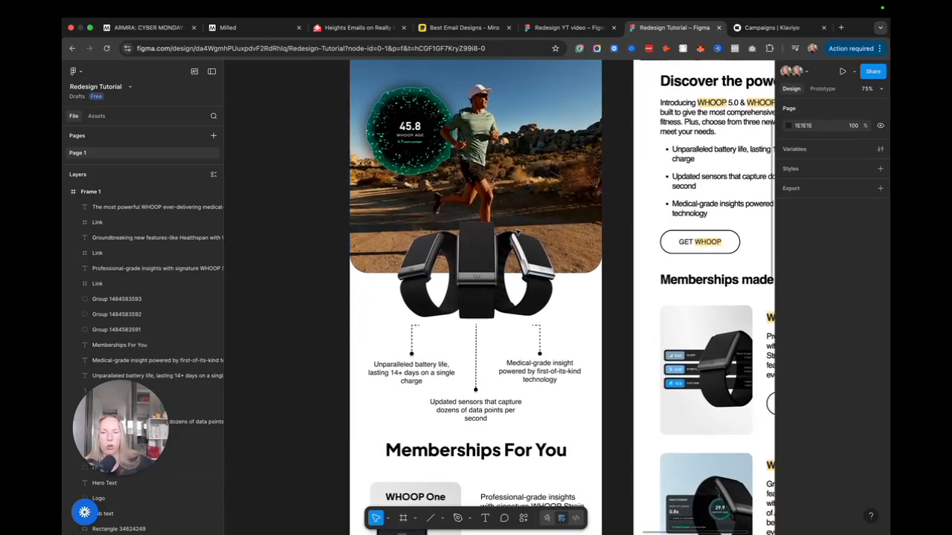
{"action": "scroll", "coordinate": [517, 236], "scroll_direction": "down", "scroll_amount": 2}
{"action": "scroll", "coordinate": [518, 234], "scroll_direction": "down", "scroll_amount": 5}
{"action": "scroll", "coordinate": [518, 234], "scroll_direction": "down", "scroll_amount": 1}
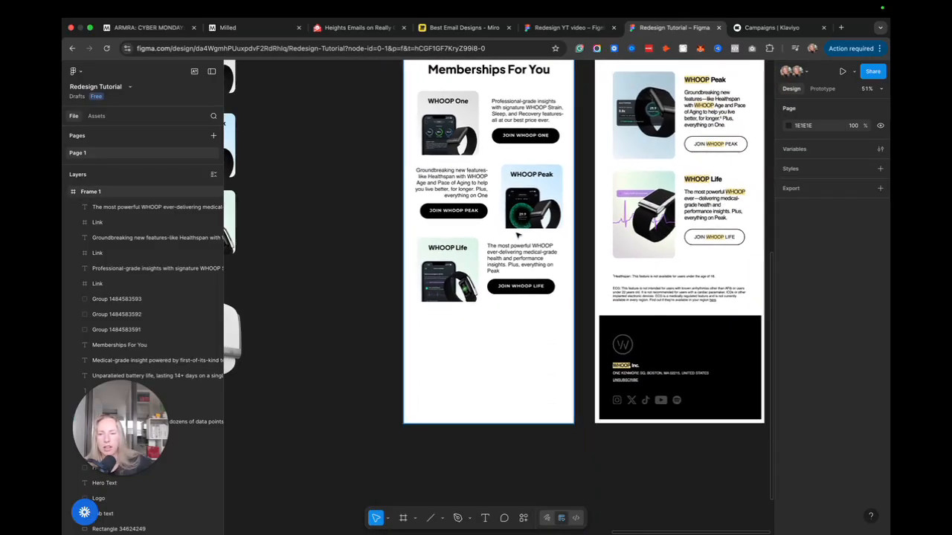
{"action": "scroll", "coordinate": [516, 232], "scroll_direction": "up", "scroll_amount": 4}
{"action": "scroll", "coordinate": [514, 232], "scroll_direction": "down", "scroll_amount": 4}
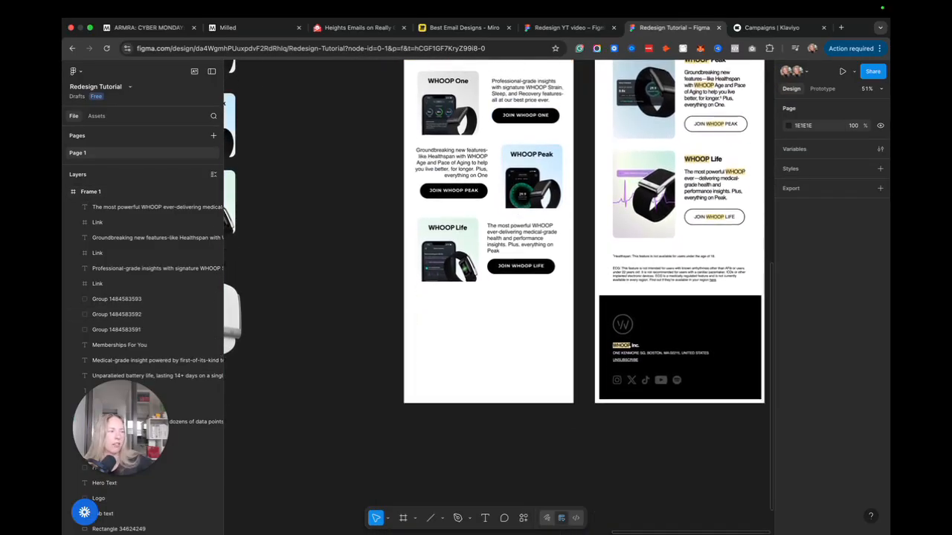
Copy the black and white watch pair image into Frame 1 and centre it below the WHOOP Life section
{"action": "left_click", "coordinate": [559, 317]}
{"action": "scroll", "coordinate": [563, 321], "scroll_direction": "down", "scroll_amount": 3}
{"action": "left_click", "coordinate": [522, 352]}
{"action": "scroll", "coordinate": [496, 340], "scroll_direction": "left", "scroll_amount": 3}
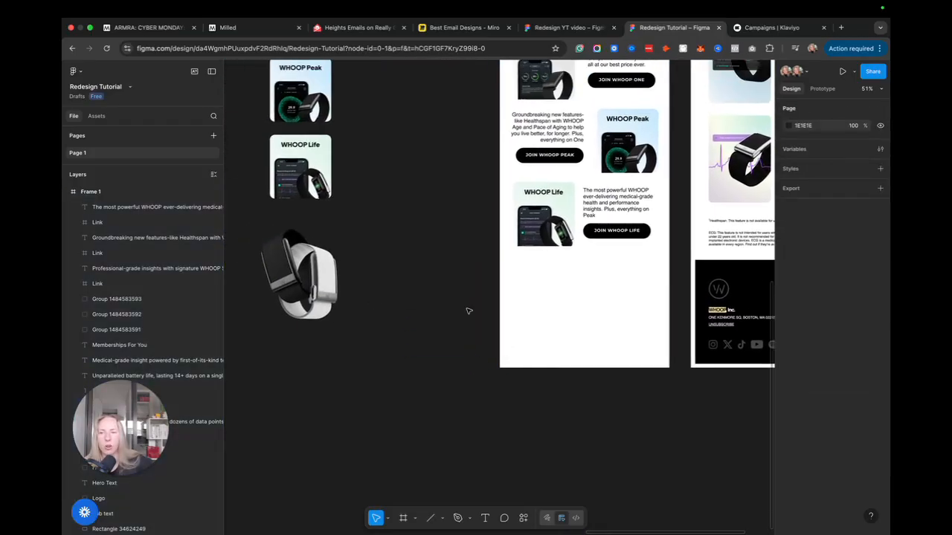
{"action": "left_click", "coordinate": [336, 270]}
{"action": "scroll", "coordinate": [461, 283], "scroll_direction": "right", "scroll_amount": 3}
{"action": "left_click", "coordinate": [512, 291]}
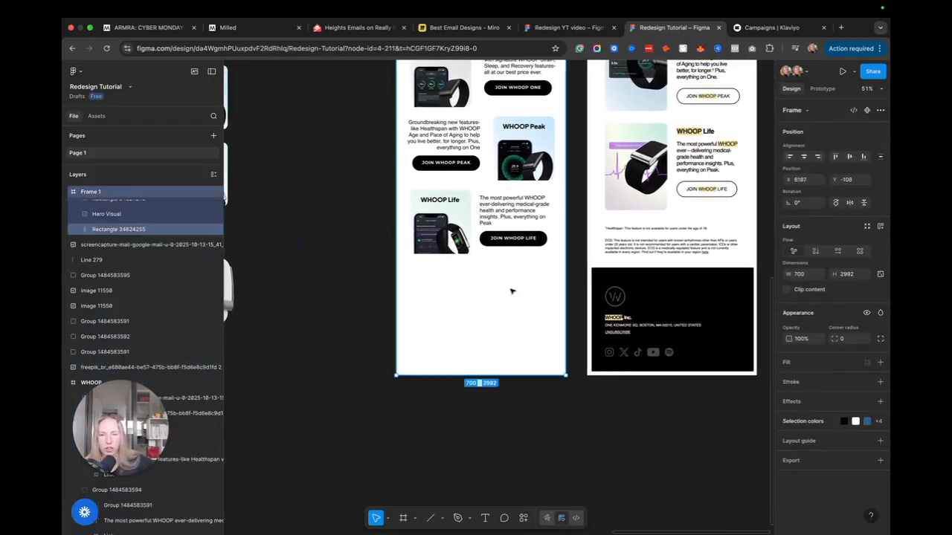
{"action": "key", "text": "super+v"}
{"action": "left_click_drag", "start_coordinate": [497, 228], "coordinate": [496, 319]}
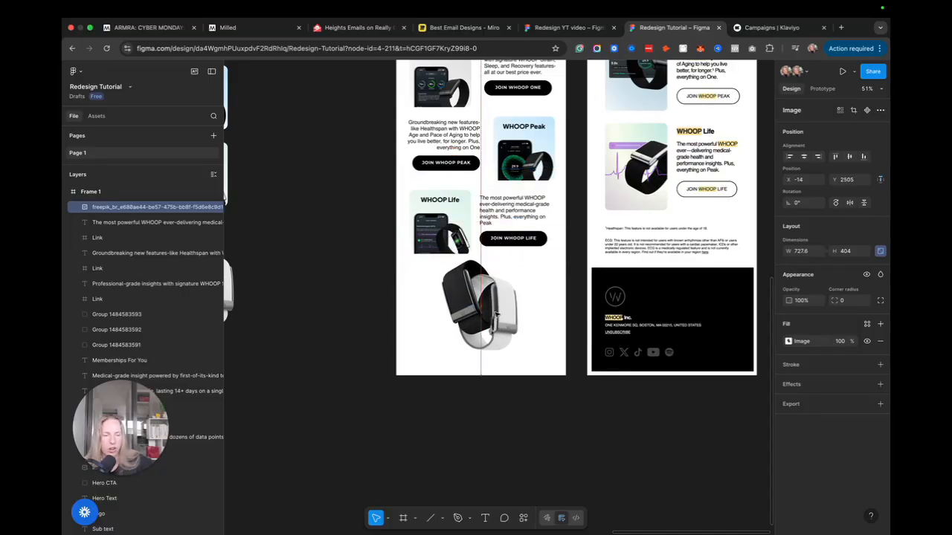
{"action": "left_click", "coordinate": [543, 414]}
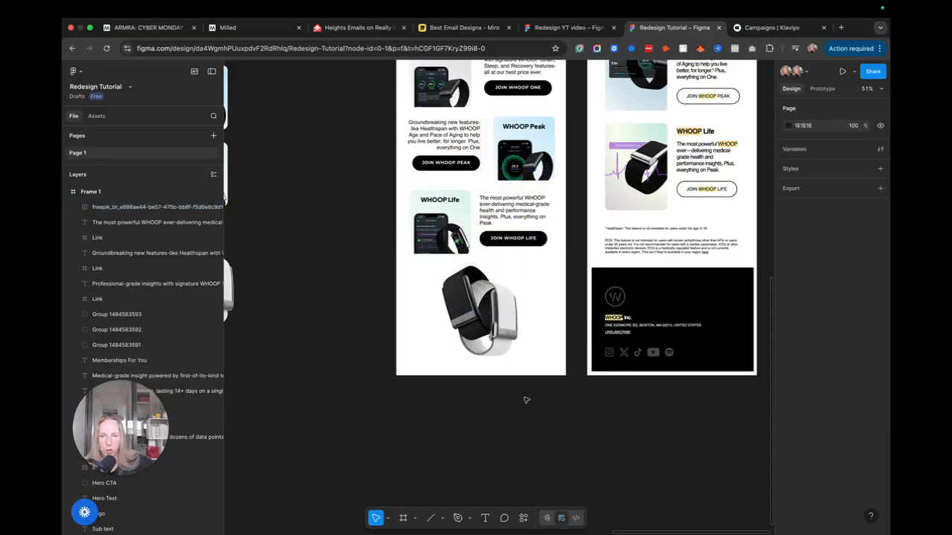
Draw a full-width rectangle about 700 by 310 at the bottom of Frame 1, over the lower part of the watch image
{"action": "scroll", "coordinate": [422, 303], "scroll_direction": "right", "scroll_amount": 2}
{"action": "key", "text": "r"}
{"action": "left_click_drag", "start_coordinate": [379, 300], "coordinate": [543, 355]}
{"action": "scroll", "coordinate": [549, 374], "scroll_direction": "down", "scroll_amount": 2}
{"action": "scroll", "coordinate": [549, 345], "scroll_direction": "up", "scroll_amount": 1}
{"action": "scroll", "coordinate": [543, 356], "scroll_direction": "up", "scroll_amount": 1}
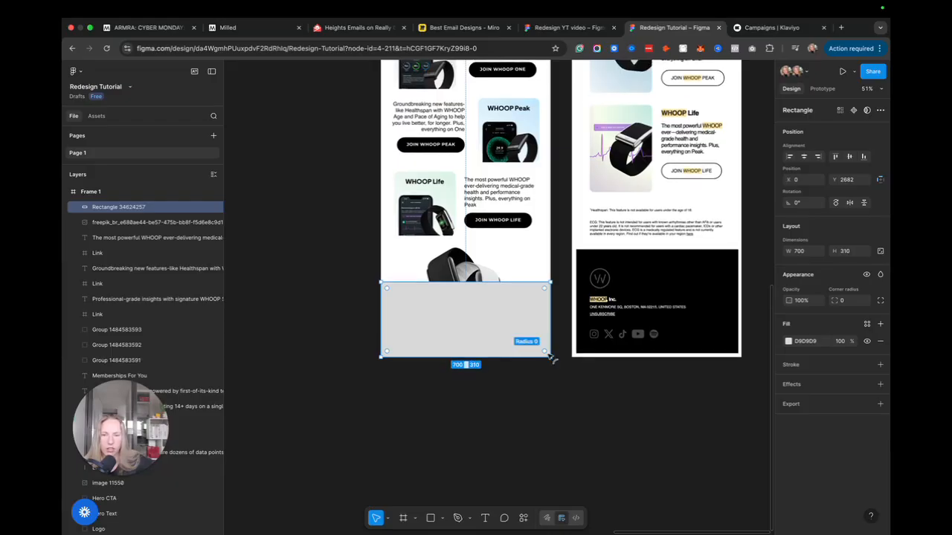
{"action": "scroll", "coordinate": [577, 301], "scroll_direction": "up", "scroll_amount": 3}
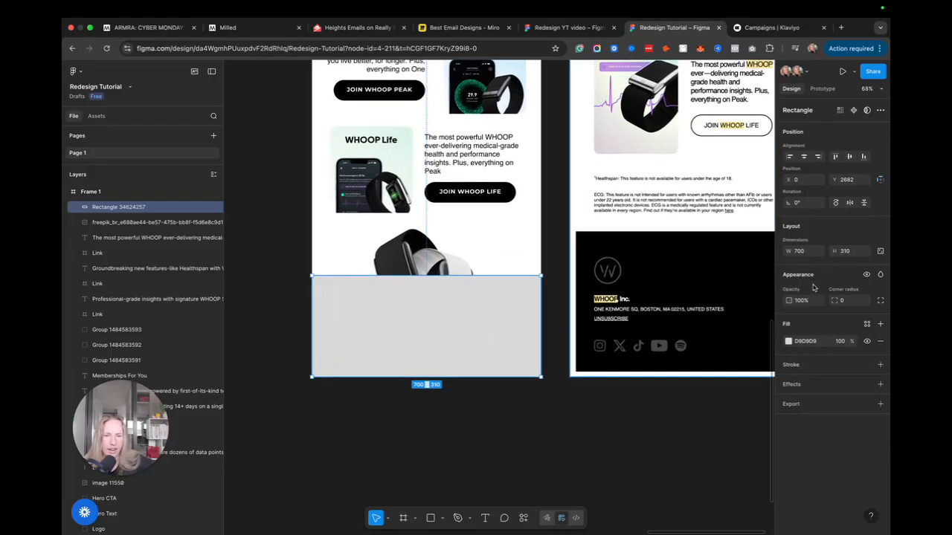
Set the corner radius of the bottom rectangle to 70
{"action": "left_click_drag", "start_coordinate": [839, 301], "coordinate": [848, 301]}
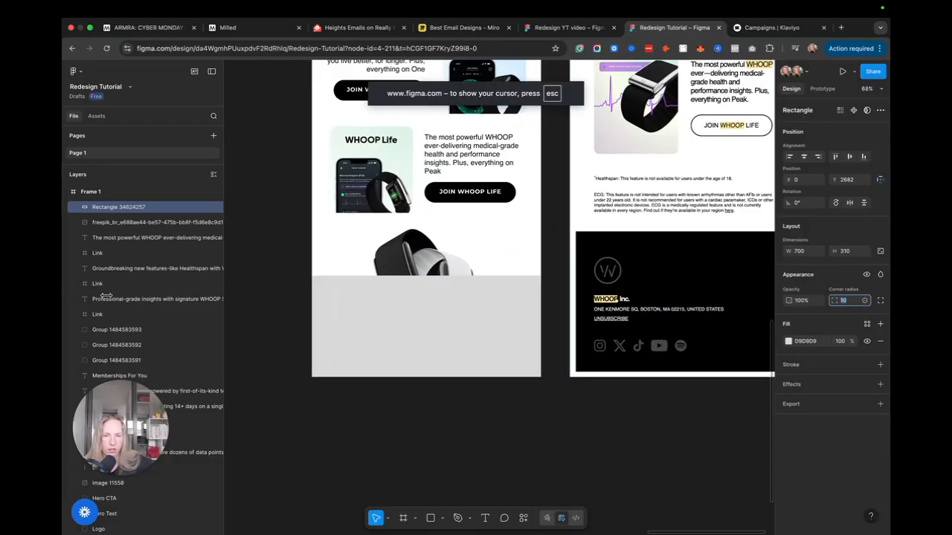
{"action": "left_click", "coordinate": [865, 300]}
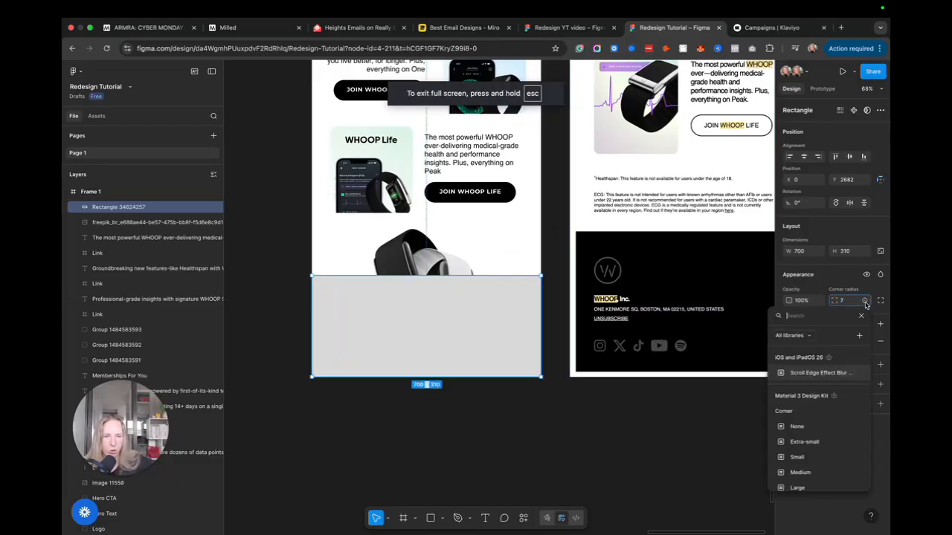
{"action": "left_click", "coordinate": [853, 303]}
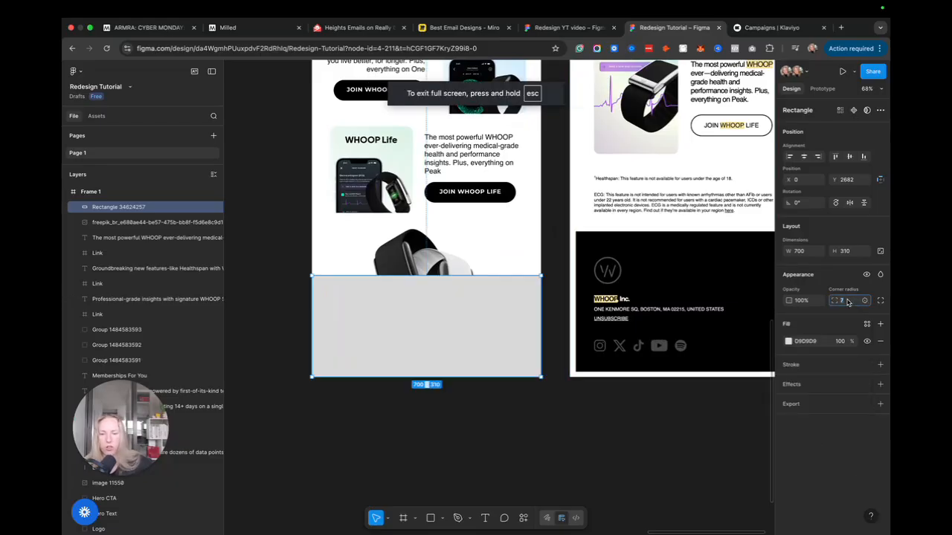
{"action": "type", "text": "30"}
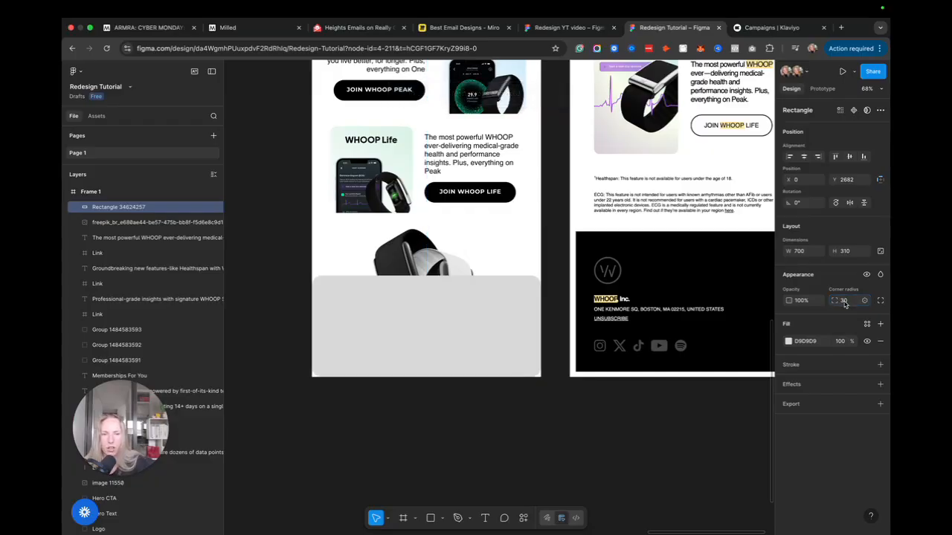
{"action": "key", "text": "Return"}
{"action": "type", "text": "70"}
{"action": "key", "text": "Return"}
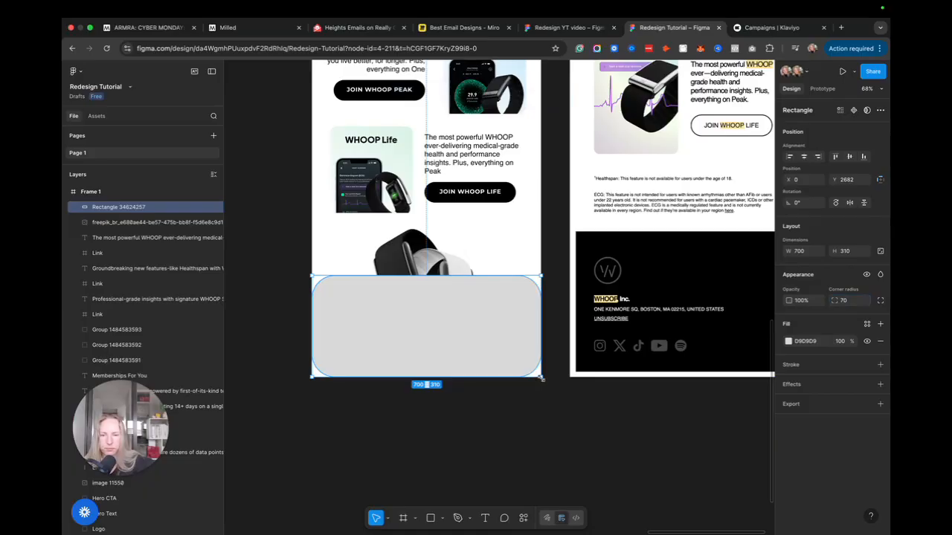
Extend the rectangle past the frame's bottom edge to a height of about 379 and reorder it behind the watch image
{"action": "left_click_drag", "start_coordinate": [437, 376], "coordinate": [437, 399]}
{"action": "left_click", "coordinate": [505, 266]}
{"action": "left_click", "coordinate": [573, 403]}
{"action": "left_click", "coordinate": [482, 307]}
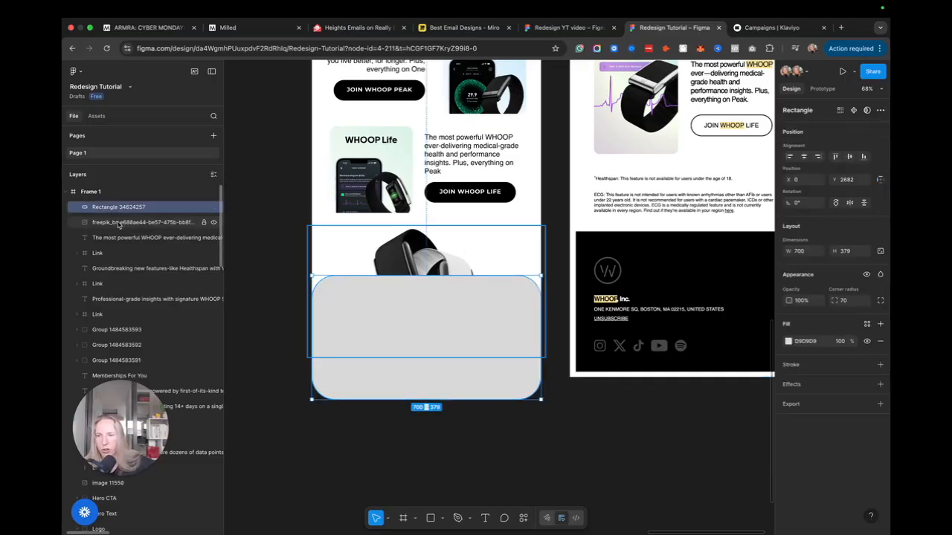
{"action": "left_click_drag", "start_coordinate": [119, 209], "coordinate": [117, 232]}
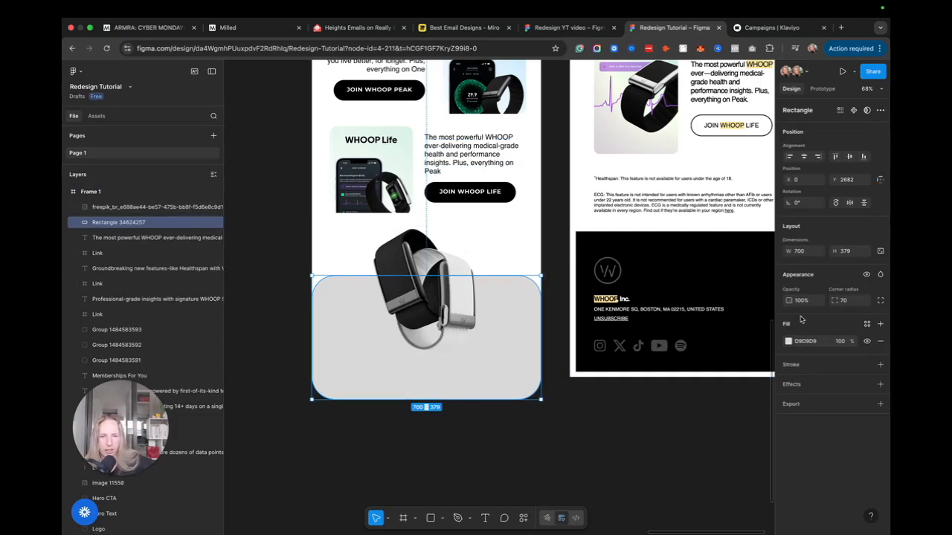
Fill the bottom rounded rectangle with a linear gradient running horizontally, from dark 414141 on its left to D9D9D9 on its right
{"action": "left_click", "coordinate": [788, 341]}
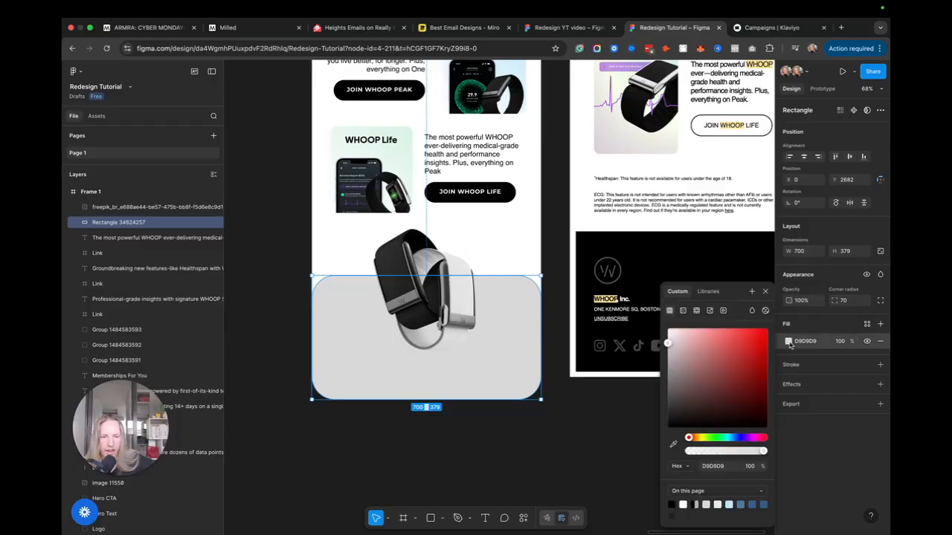
{"action": "left_click", "coordinate": [682, 311]}
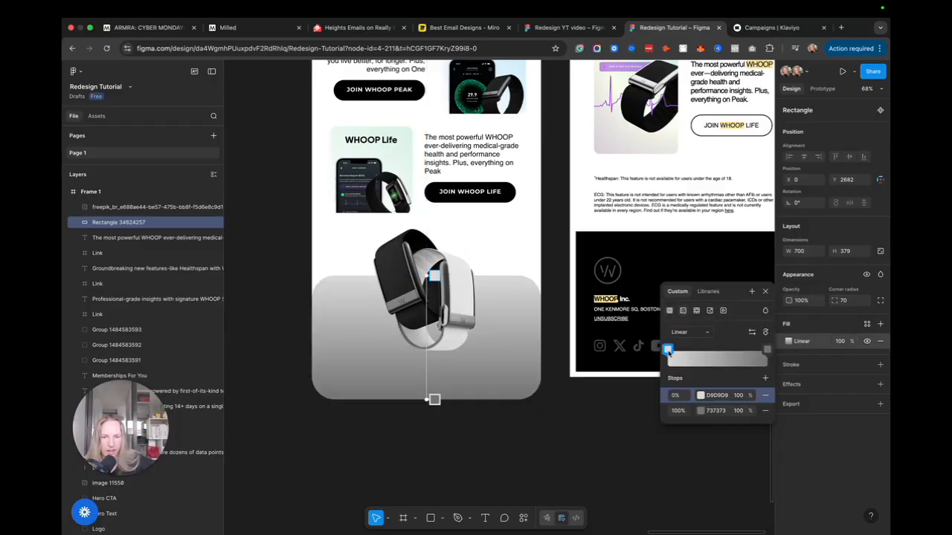
{"action": "left_click", "coordinate": [765, 333]}
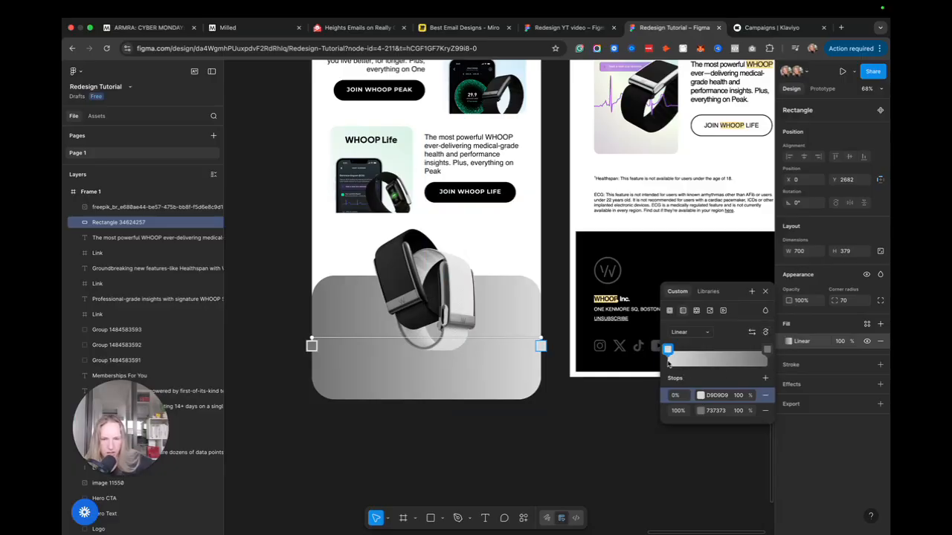
{"action": "left_click", "coordinate": [700, 411]}
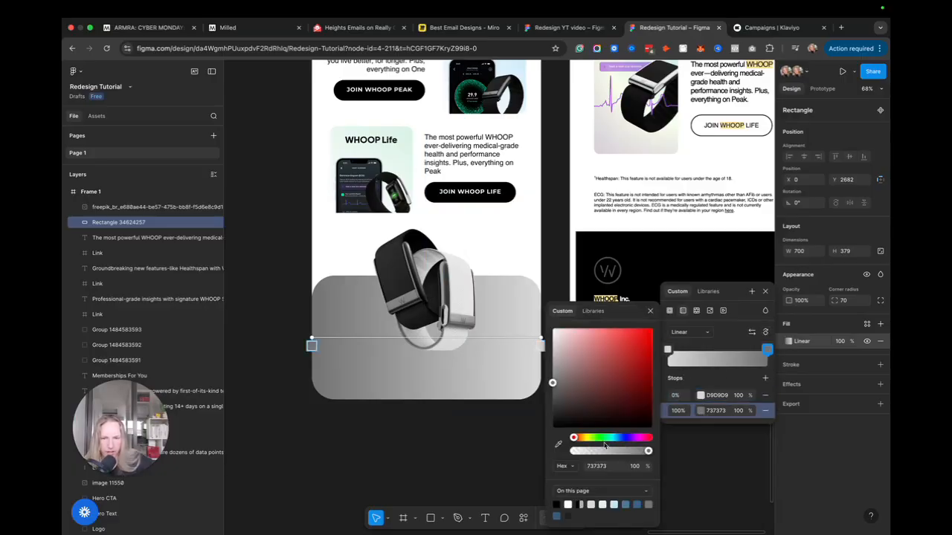
{"action": "left_click_drag", "start_coordinate": [552, 384], "coordinate": [552, 405]}
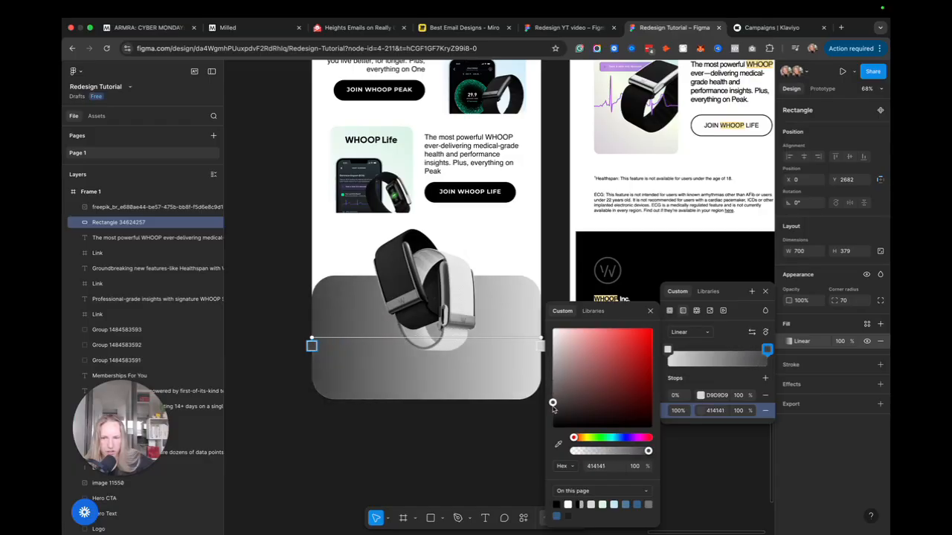
{"action": "left_click", "coordinate": [484, 437]}
Darken the rounded rectangle's gradient colours to ABAAAA at the 0% stop and 1F1F1F at the 100% stop
{"action": "scroll", "coordinate": [483, 437], "scroll_direction": "up", "scroll_amount": 1}
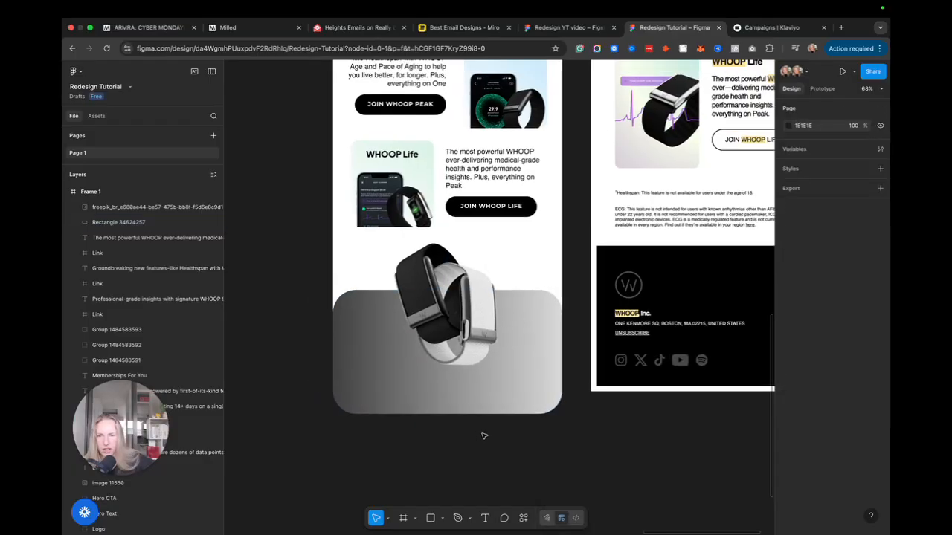
{"action": "scroll", "coordinate": [495, 428], "scroll_direction": "up", "scroll_amount": 15}
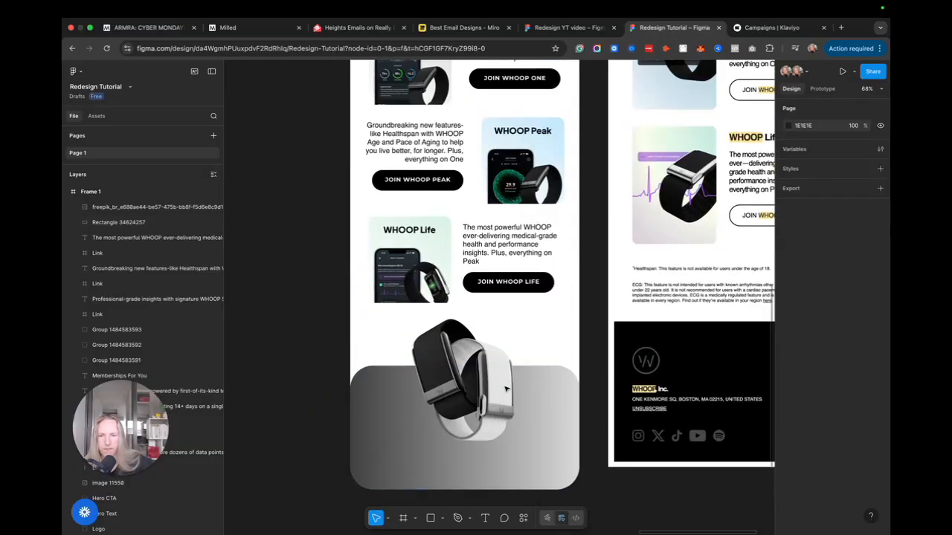
{"action": "scroll", "coordinate": [547, 215], "scroll_direction": "up", "scroll_amount": 20}
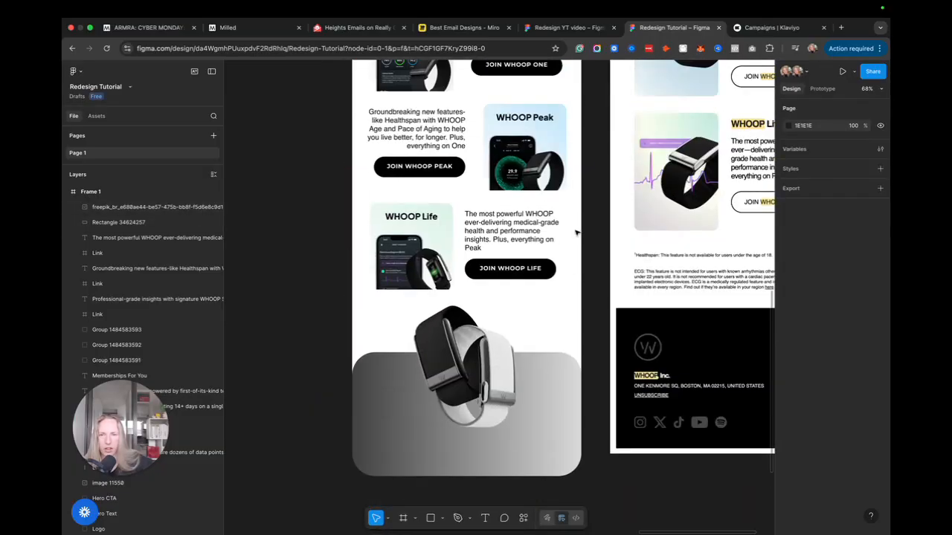
{"action": "scroll", "coordinate": [575, 233], "scroll_direction": "down", "scroll_amount": 10}
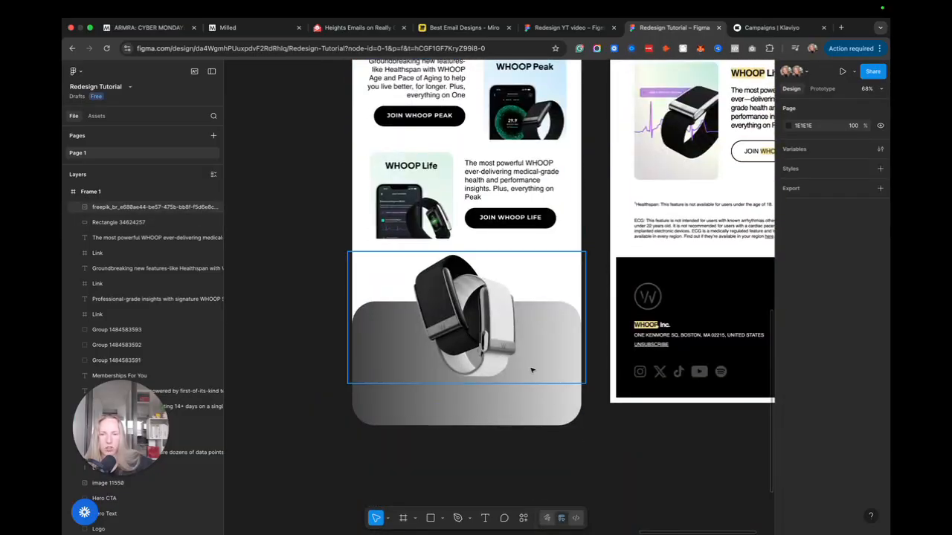
{"action": "left_click", "coordinate": [532, 366]}
{"action": "left_click", "coordinate": [788, 340]}
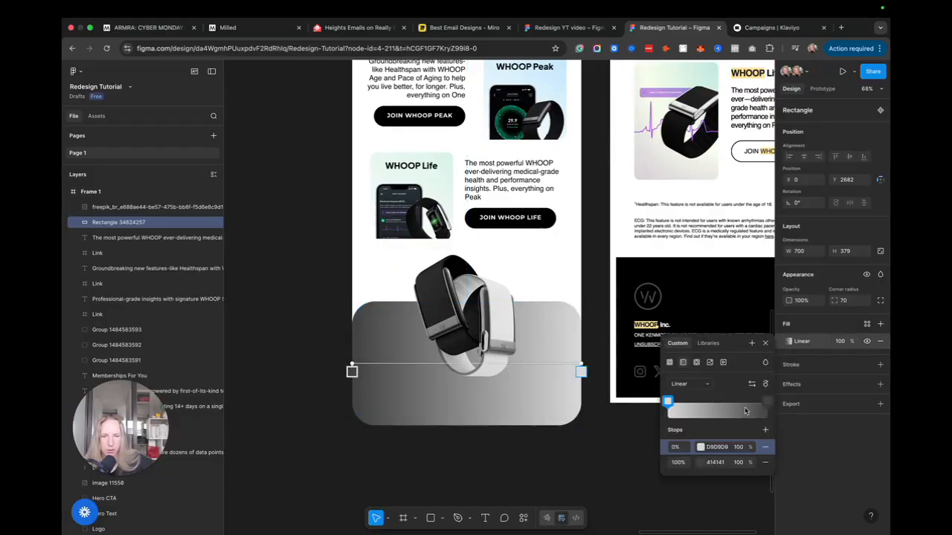
{"action": "left_click", "coordinate": [701, 447]}
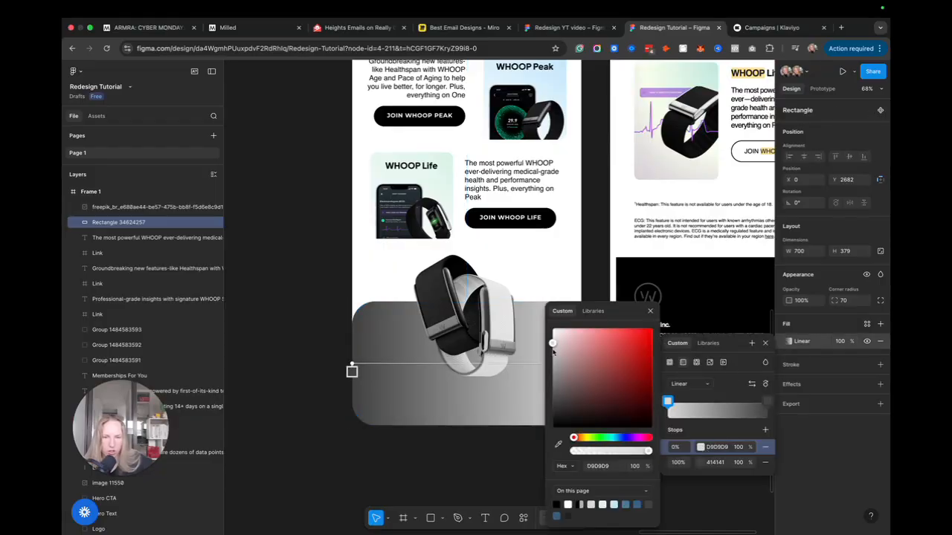
{"action": "left_click_drag", "start_coordinate": [551, 352], "coordinate": [553, 368]}
{"action": "left_click", "coordinate": [768, 402]}
{"action": "left_click_drag", "start_coordinate": [553, 413], "coordinate": [558, 422]}
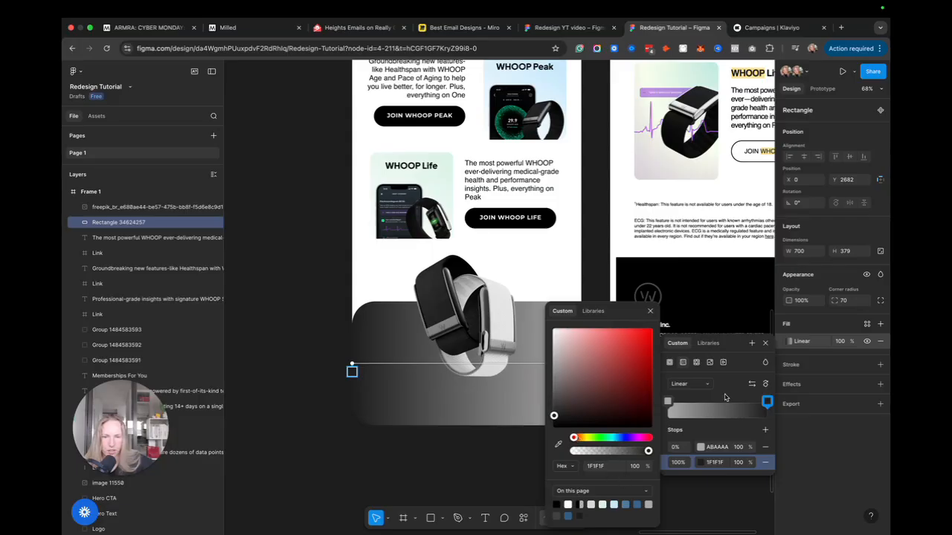
Move the gradient's dark stop inward so the dark tone covers more of the rounded rectangle's left side
{"action": "left_click", "coordinate": [668, 402]}
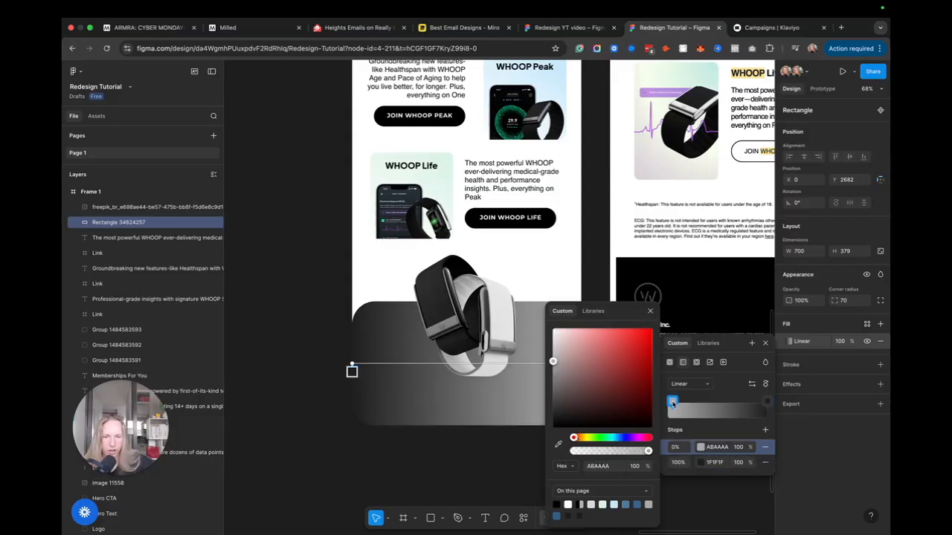
{"action": "left_click", "coordinate": [752, 402]}
{"action": "left_click_drag", "start_coordinate": [750, 405], "coordinate": [745, 405]}
{"action": "left_click", "coordinate": [446, 458]}
{"action": "left_click", "coordinate": [447, 458]}
Copy the JOIN WHOOP LIFE button and centre the duplicate below the watch image on the gradient panel
{"action": "scroll", "coordinate": [509, 490], "scroll_direction": "left", "scroll_amount": 1}
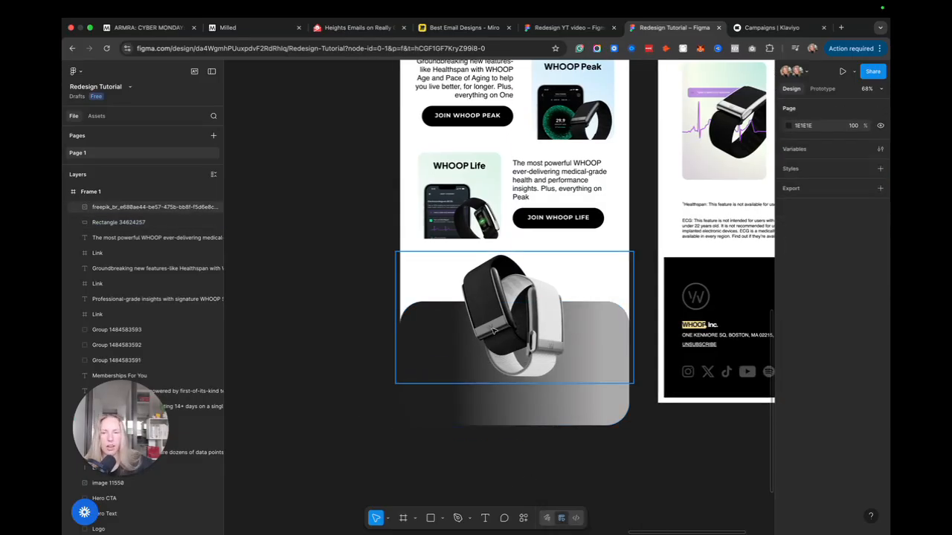
{"action": "scroll", "coordinate": [524, 371], "scroll_direction": "up", "scroll_amount": 4}
{"action": "scroll", "coordinate": [551, 335], "scroll_direction": "down", "scroll_amount": 2}
{"action": "left_click", "coordinate": [566, 304]}
{"action": "key", "text": "super+c"}
{"action": "scroll", "coordinate": [566, 312], "scroll_direction": "down", "scroll_amount": 4}
{"action": "left_click", "coordinate": [566, 316]}
{"action": "key", "text": "super+v"}
{"action": "left_click_drag", "start_coordinate": [565, 135], "coordinate": [522, 312]}
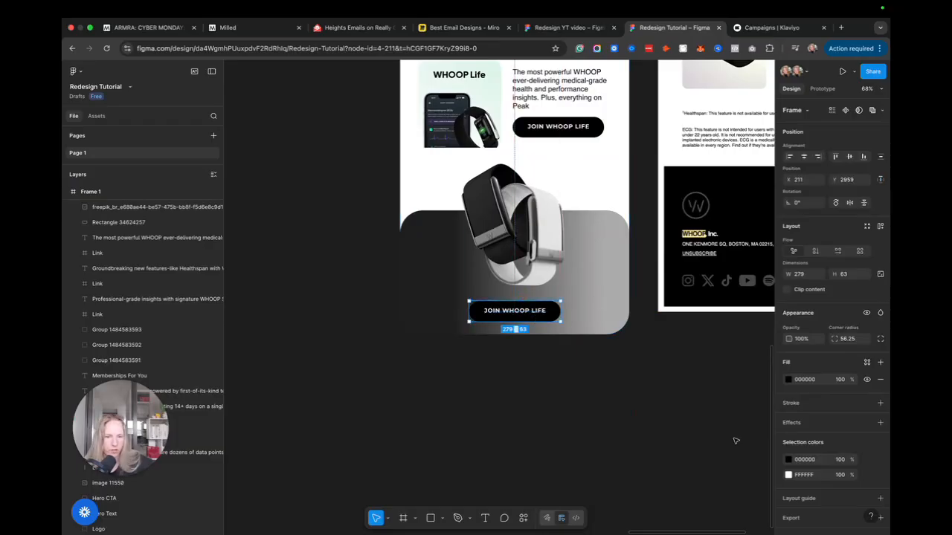
Recolour the duplicated button with a white FFFFFF fill and a black 000000 label
{"action": "left_click", "coordinate": [789, 460]}
{"action": "left_click_drag", "start_coordinate": [674, 334], "coordinate": [667, 327]}
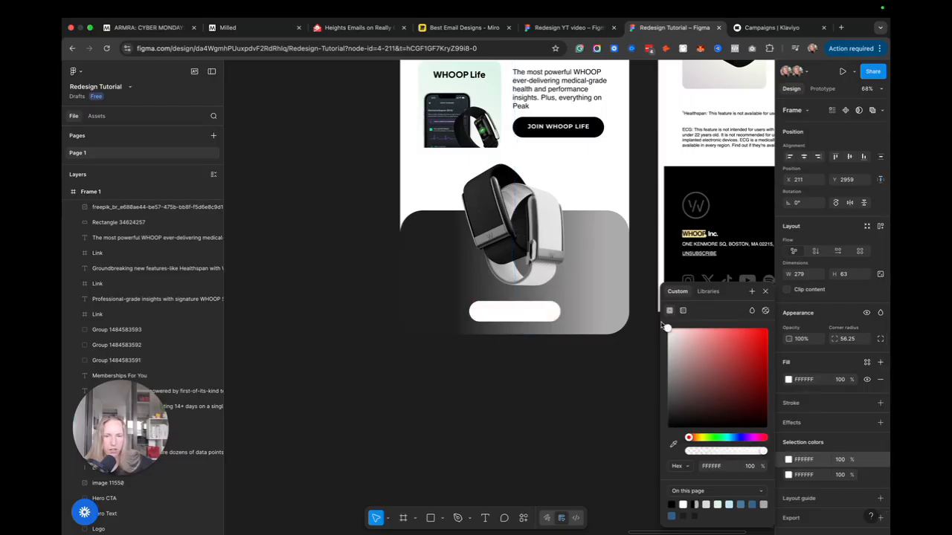
{"action": "left_click", "coordinate": [548, 373]}
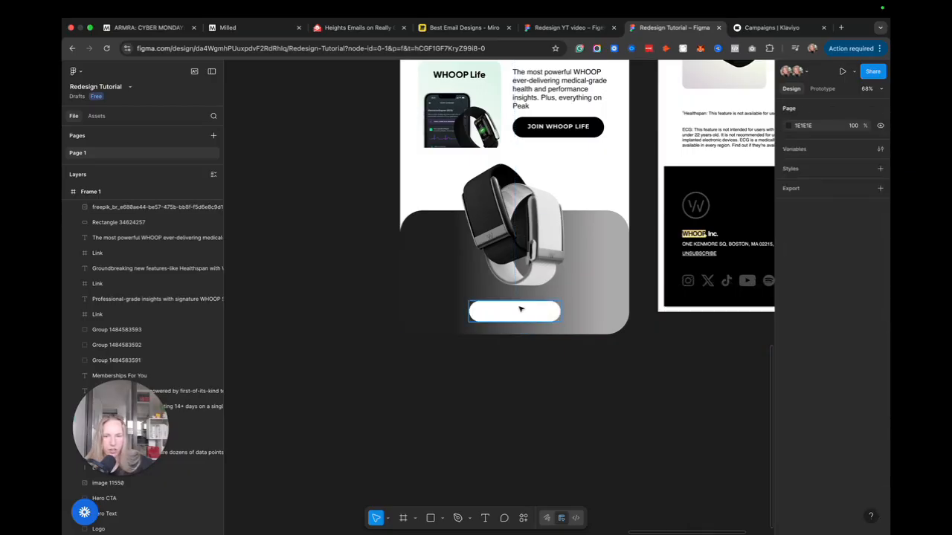
{"action": "double_click", "coordinate": [520, 310]}
{"action": "double_click", "coordinate": [520, 311]}
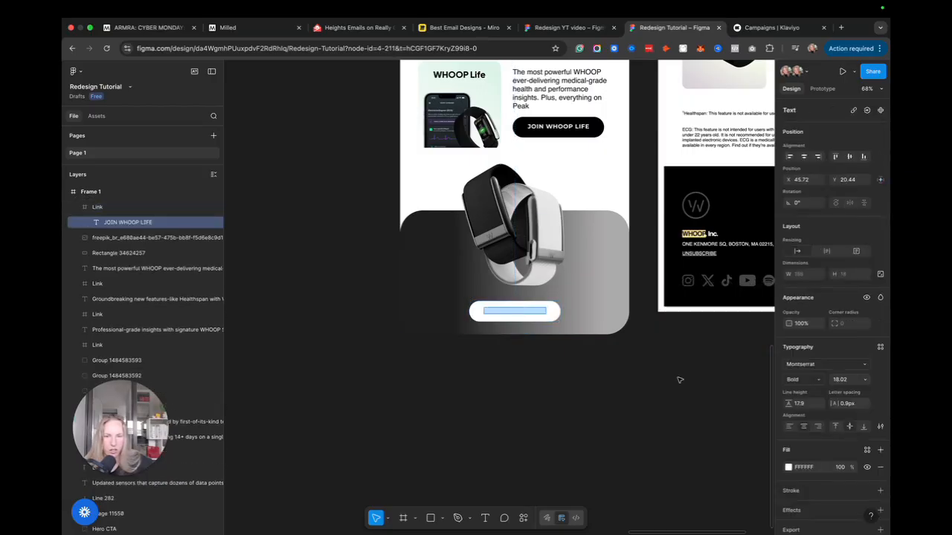
{"action": "left_click", "coordinate": [788, 468]}
{"action": "left_click", "coordinate": [673, 504]}
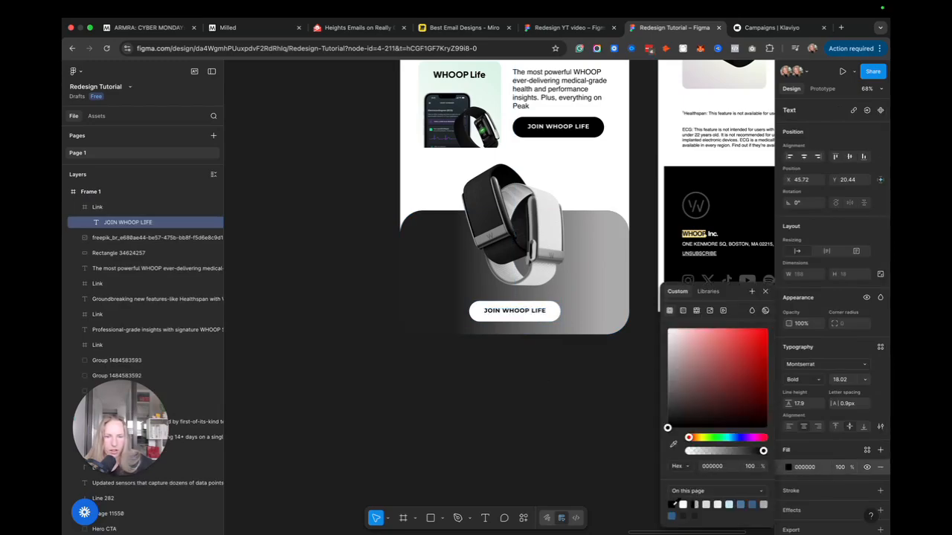
Change the white button's label to GET WHOOP
{"action": "double_click", "coordinate": [525, 311]}
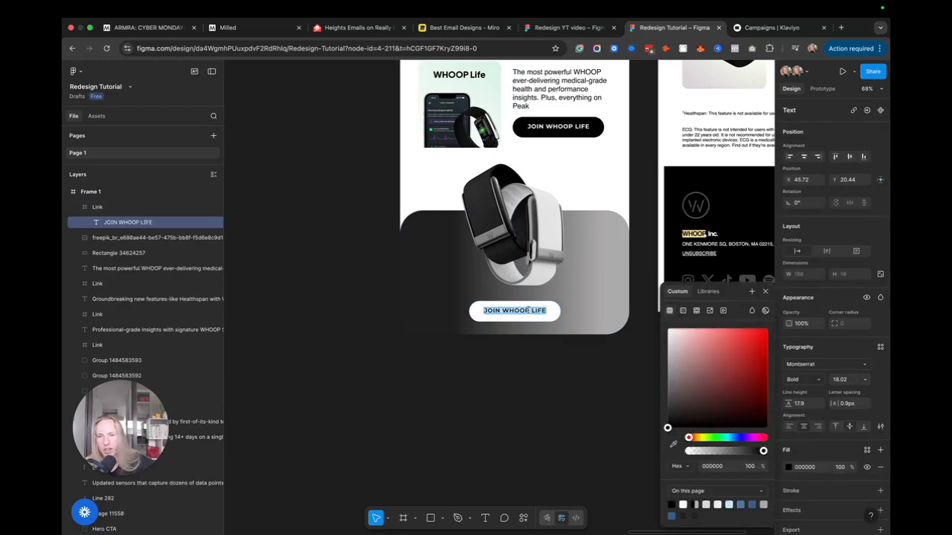
{"action": "type", "text": "GET"}
{"action": "key", "text": "Escape"}
{"action": "left_click", "coordinate": [538, 371]}
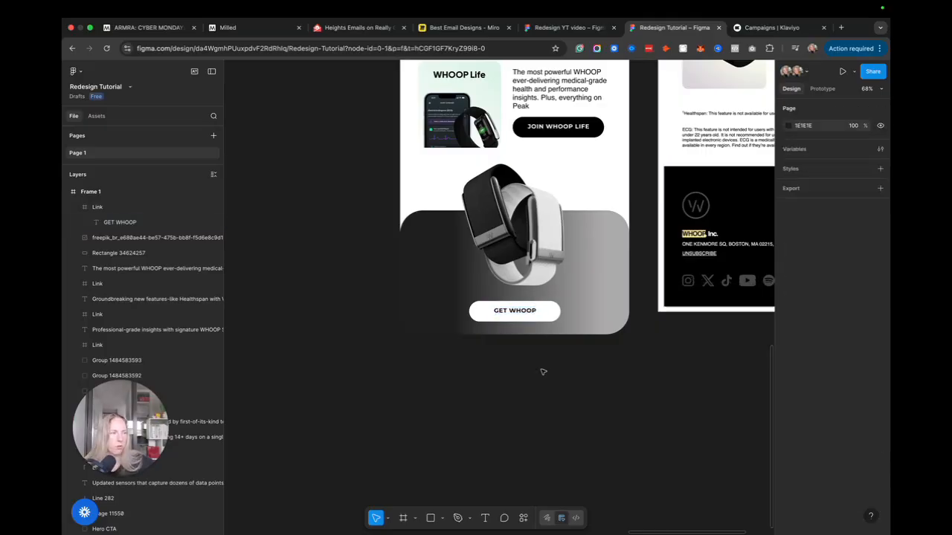
Paste the black WHOOP footer image and align it full width beneath the GET WHOOP button, covering the panel's lower edge
{"action": "scroll", "coordinate": [543, 372], "scroll_direction": "down", "scroll_amount": 5}
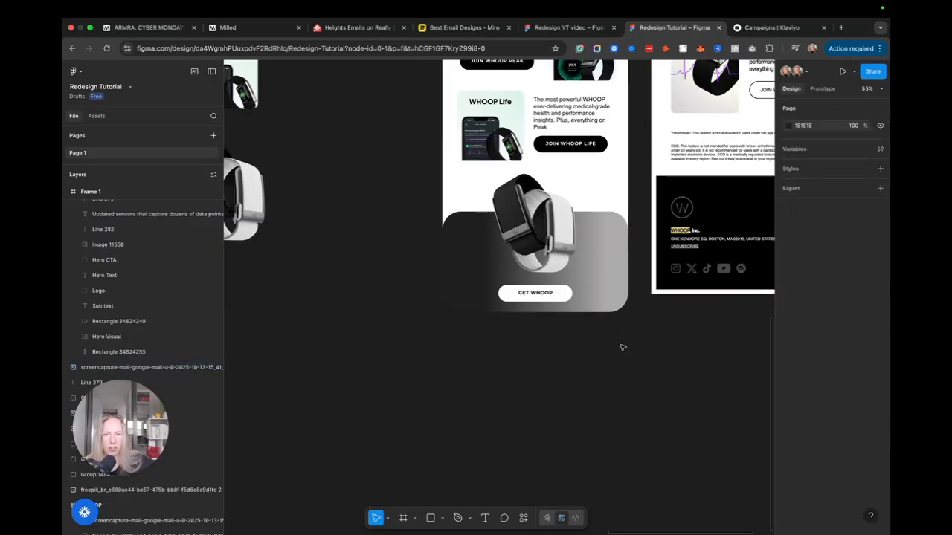
{"action": "key", "text": "super+Tab"}
{"action": "key", "text": "super+v"}
{"action": "left_click_drag", "start_coordinate": [517, 275], "coordinate": [552, 339]}
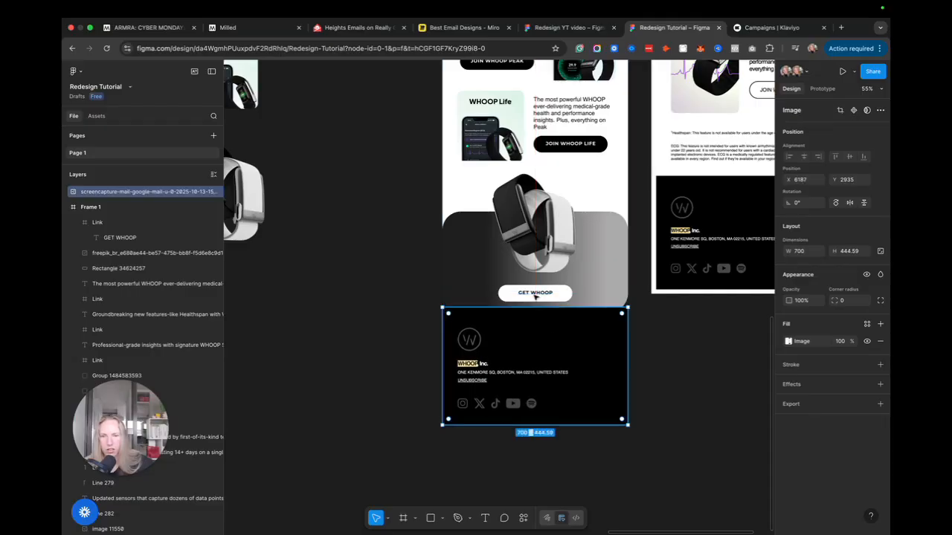
Extend Frame 1 downward to a height of 3488 so it reaches the footer image's bottom edge
{"action": "left_click", "coordinate": [629, 175]}
{"action": "left_click", "coordinate": [628, 161]}
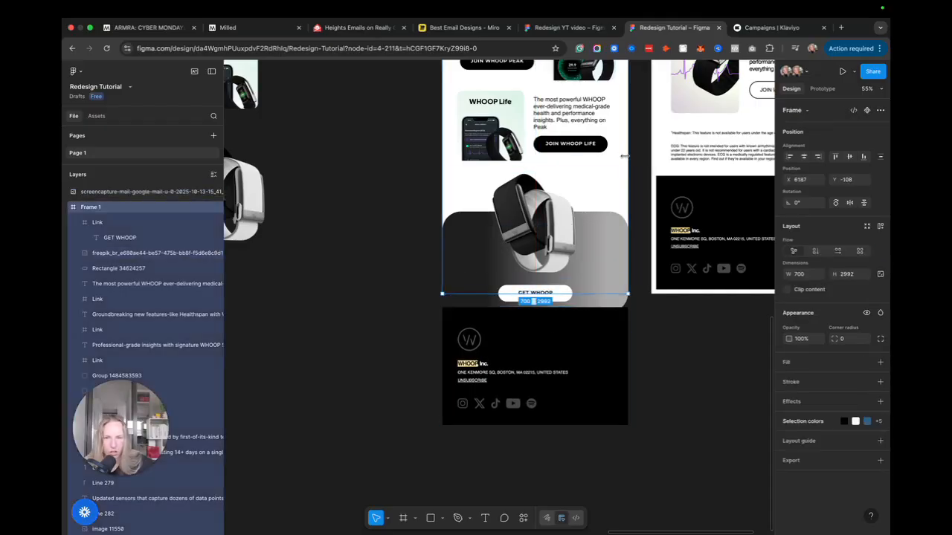
{"action": "left_click_drag", "start_coordinate": [467, 293], "coordinate": [468, 424]}
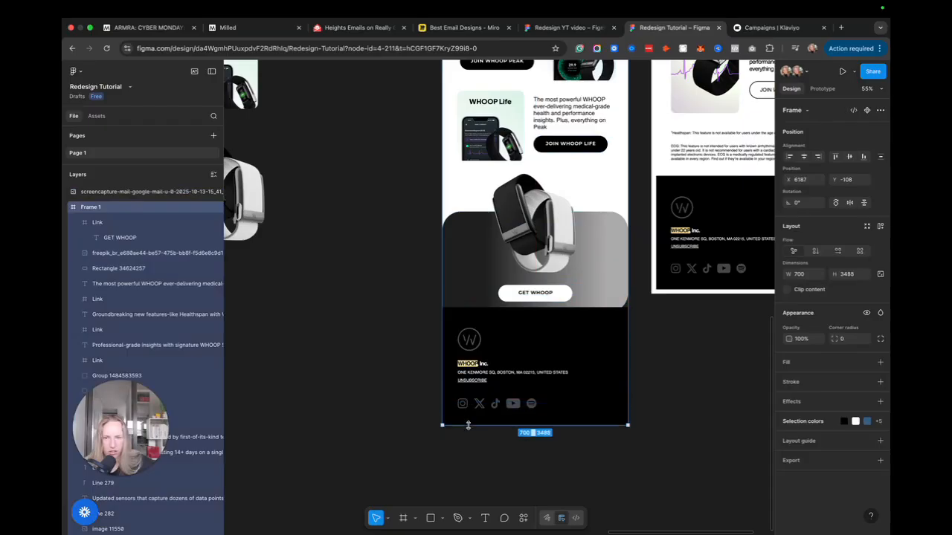
{"action": "left_click", "coordinate": [663, 391]}
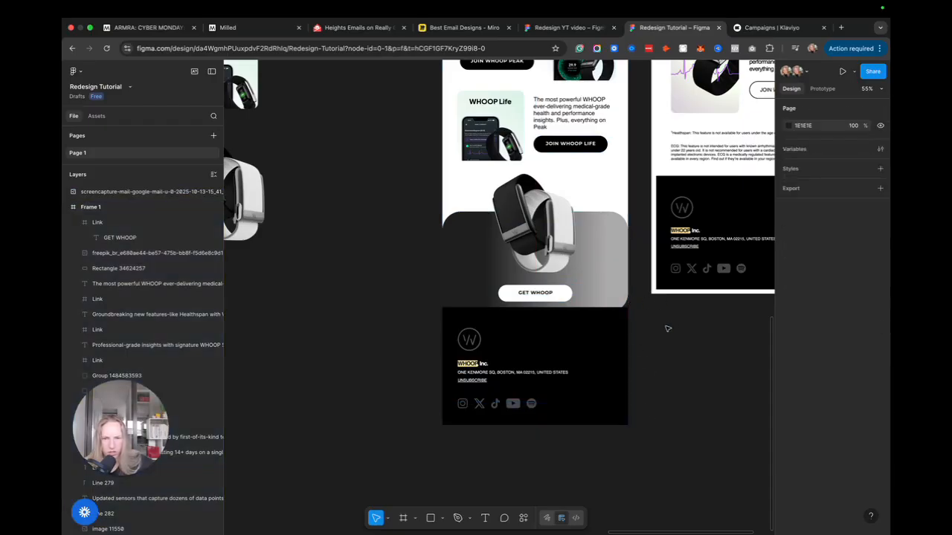
{"action": "left_click", "coordinate": [625, 309]}
{"action": "left_click", "coordinate": [699, 357]}
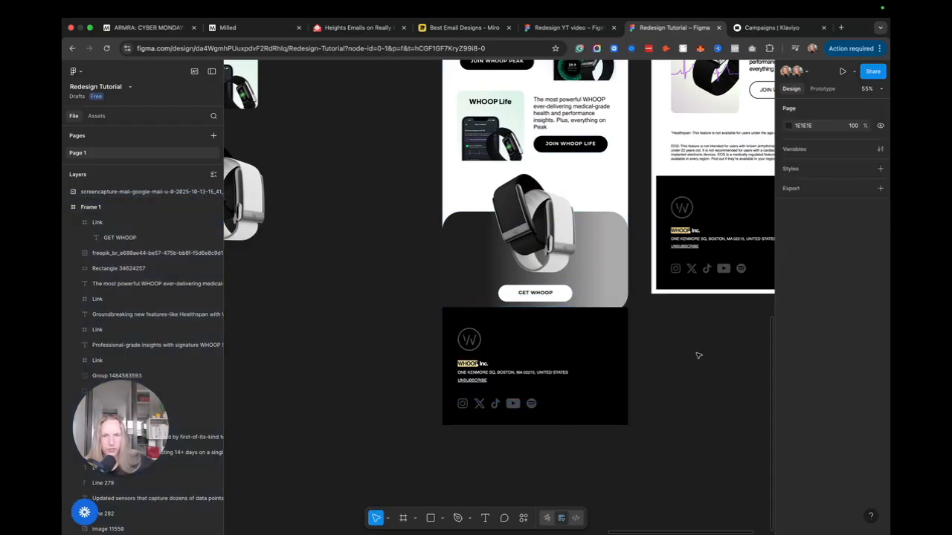
Review the redesigned email from hero to footer, comparing its sections with the original WHOOP email beside it
{"action": "scroll", "coordinate": [697, 357], "scroll_direction": "up", "scroll_amount": 5}
{"action": "scroll", "coordinate": [697, 356], "scroll_direction": "down", "scroll_amount": 3}
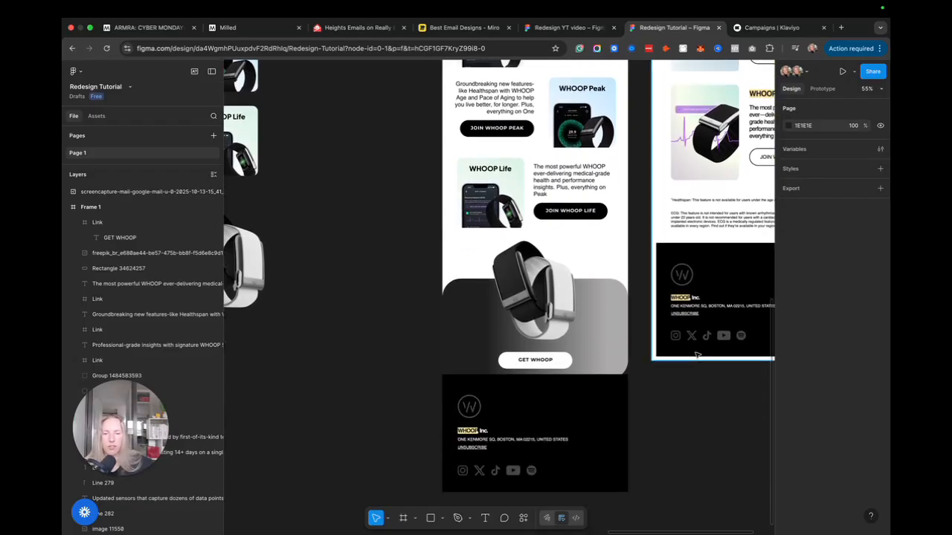
{"action": "scroll", "coordinate": [687, 355], "scroll_direction": "up", "scroll_amount": 2}
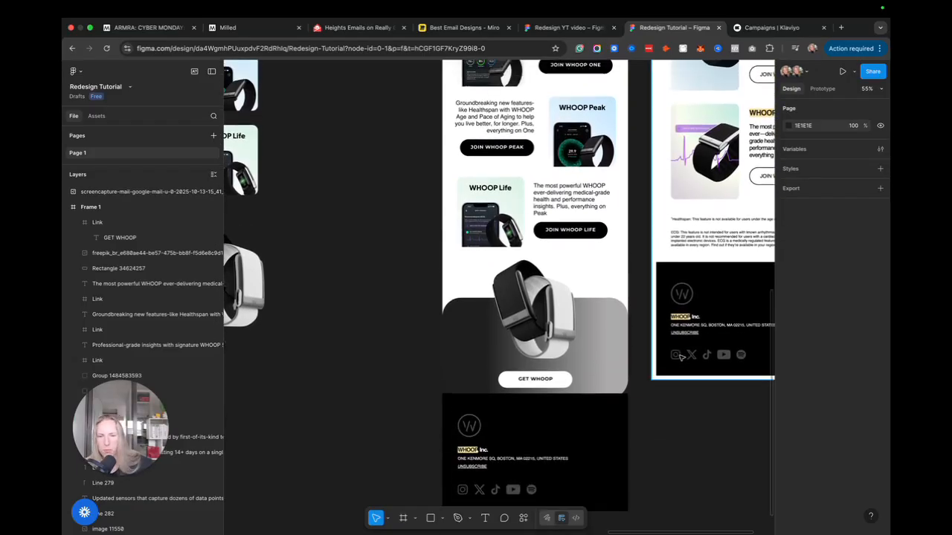
{"action": "scroll", "coordinate": [681, 357], "scroll_direction": "up", "scroll_amount": 5}
{"action": "scroll", "coordinate": [681, 357], "scroll_direction": "down", "scroll_amount": 3}
{"action": "scroll", "coordinate": [681, 358], "scroll_direction": "up", "scroll_amount": 2}
{"action": "scroll", "coordinate": [681, 357], "scroll_direction": "right", "scroll_amount": 2}
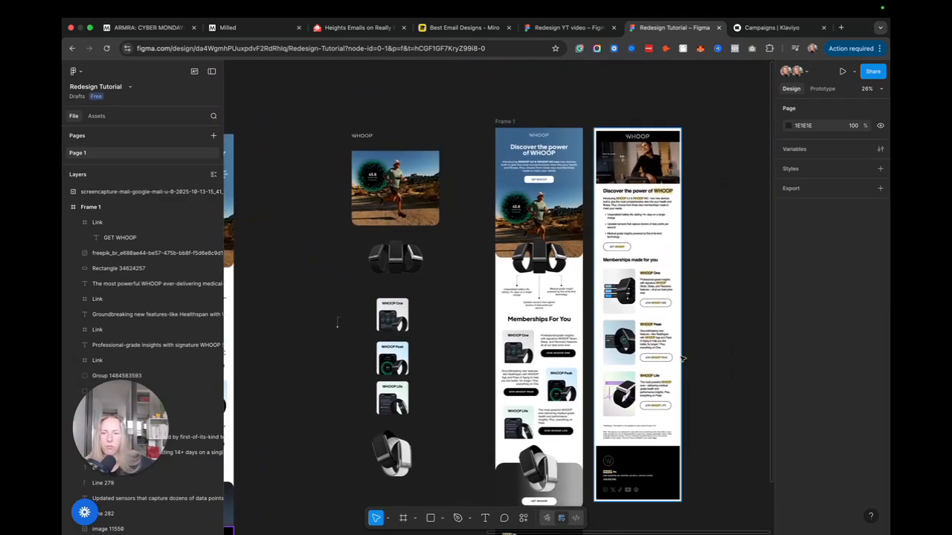
{"action": "scroll", "coordinate": [655, 307], "scroll_direction": "up", "scroll_amount": 3}
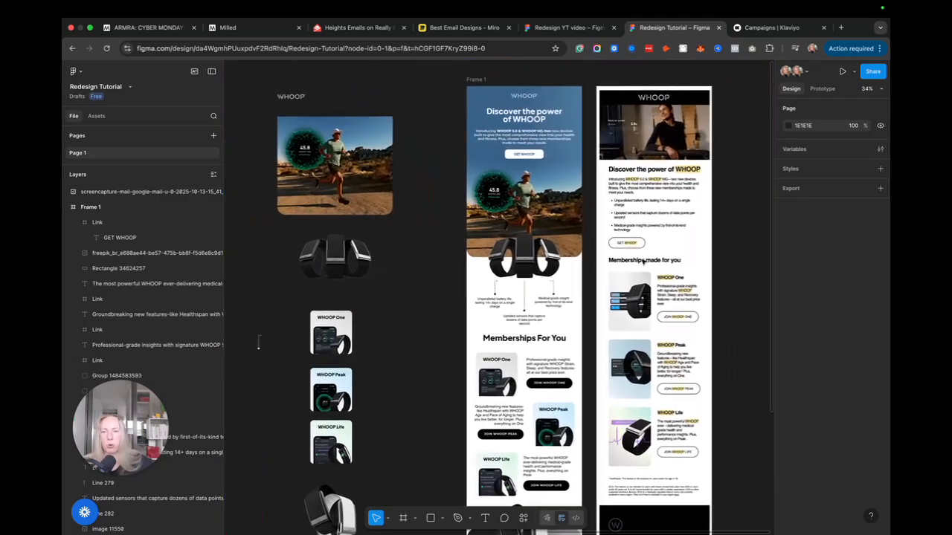
{"action": "scroll", "coordinate": [641, 260], "scroll_direction": "up", "scroll_amount": 5}
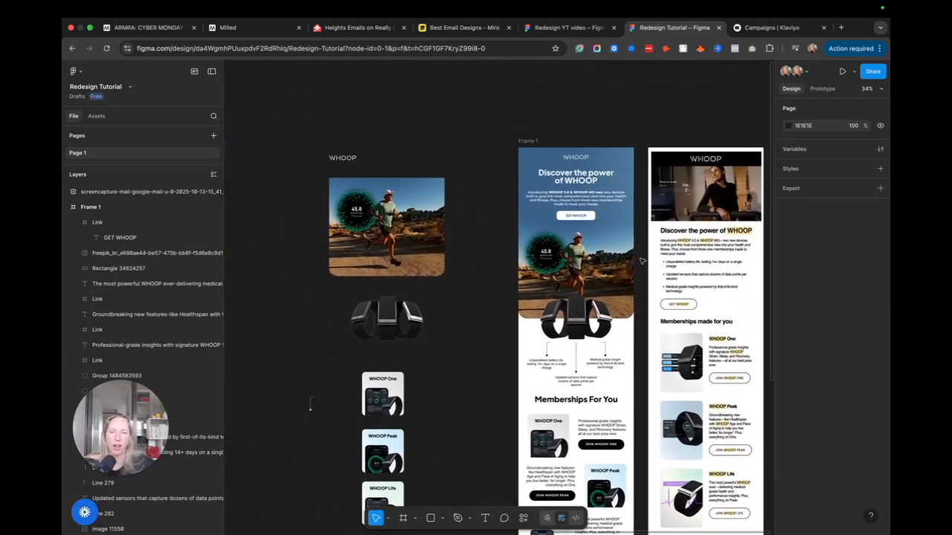
{"action": "scroll", "coordinate": [623, 256], "scroll_direction": "down", "scroll_amount": 3}
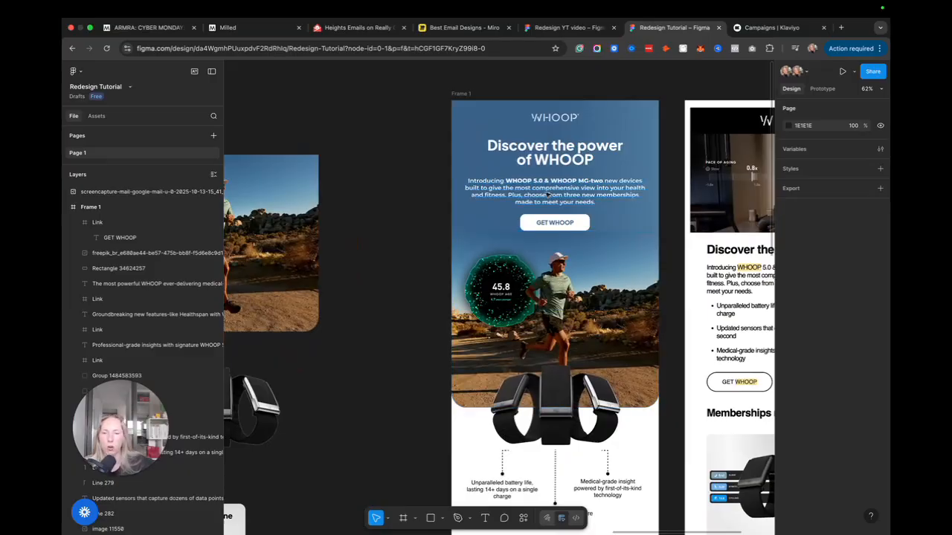
{"action": "scroll", "coordinate": [553, 201], "scroll_direction": "down", "scroll_amount": 10}
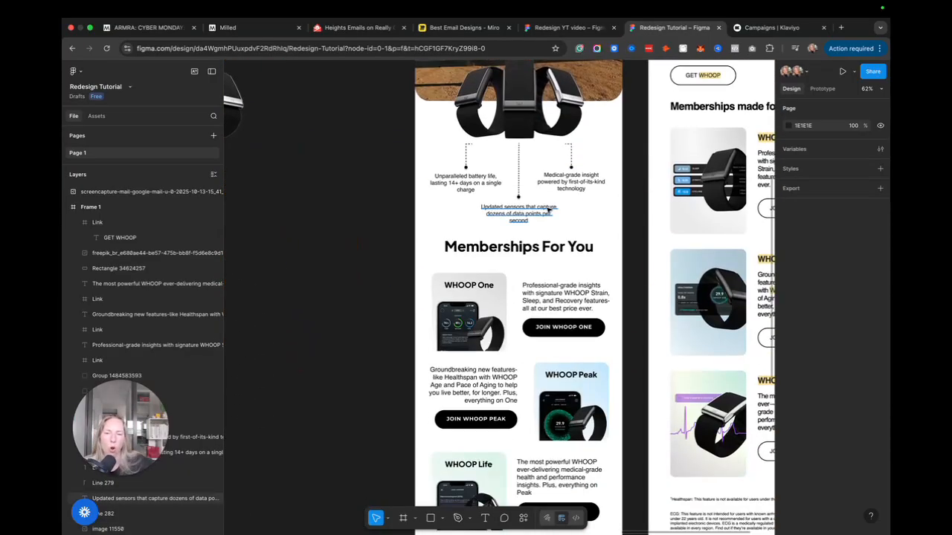
{"action": "scroll", "coordinate": [492, 246], "scroll_direction": "down", "scroll_amount": 2}
{"action": "scroll", "coordinate": [499, 253], "scroll_direction": "up", "scroll_amount": 8}
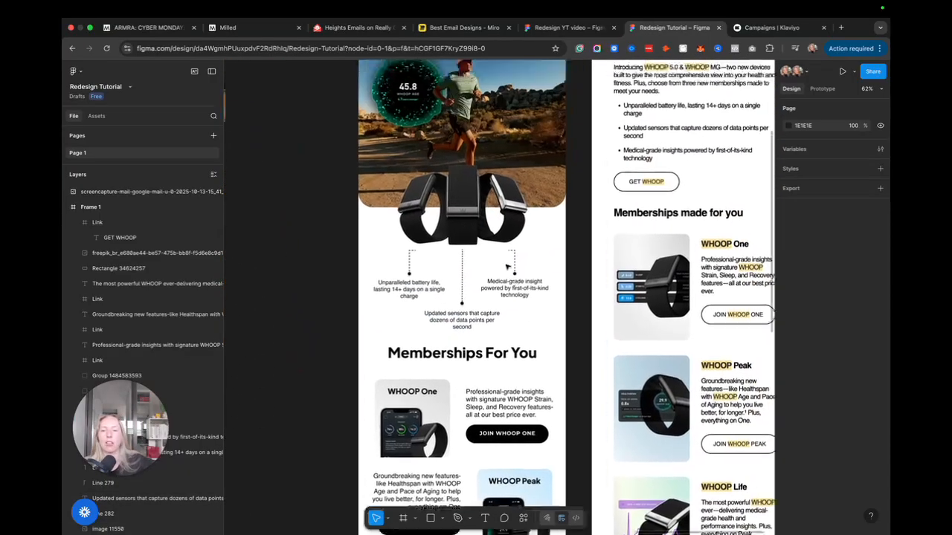
Collapse Frame 1's layers in the layer list and select the frame holding the redesigned email
{"action": "scroll", "coordinate": [511, 263], "scroll_direction": "up", "scroll_amount": 5}
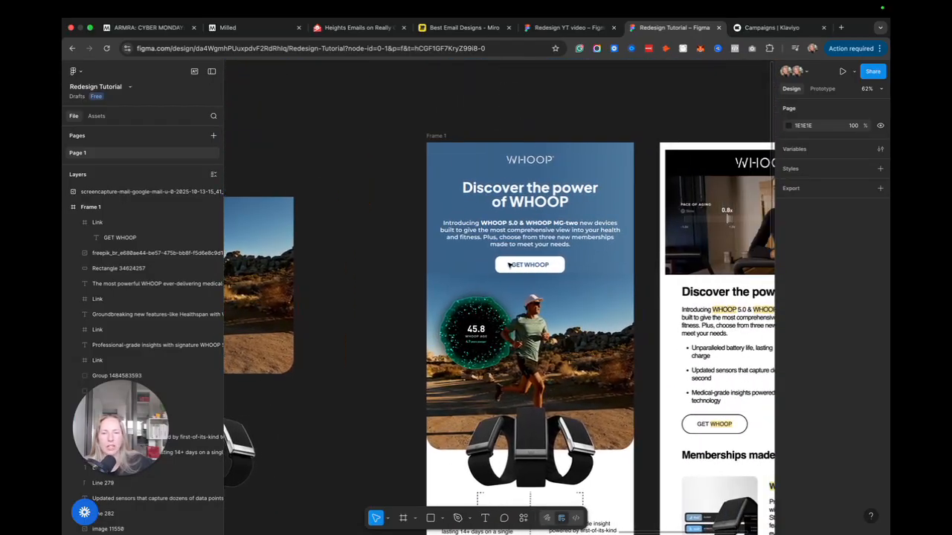
{"action": "scroll", "coordinate": [503, 275], "scroll_direction": "down", "scroll_amount": 3, "text": "ctrl"}
{"action": "scroll", "coordinate": [503, 275], "scroll_direction": "down", "scroll_amount": 2, "text": "ctrl"}
{"action": "scroll", "coordinate": [502, 186], "scroll_direction": "down", "scroll_amount": 4}
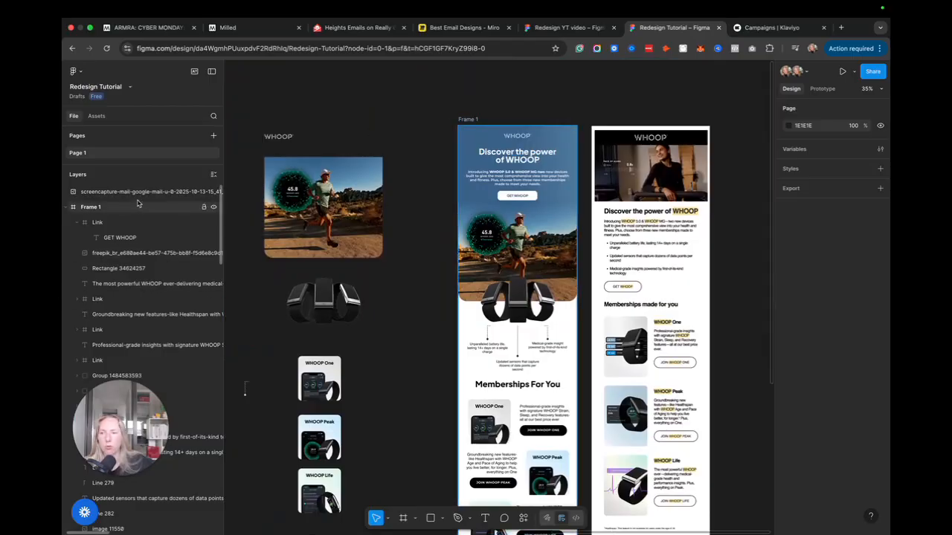
{"action": "left_click", "coordinate": [70, 207]}
{"action": "mouse_move", "coordinate": [476, 119]}
{"action": "left_mouse_down"}
{"action": "mouse_move", "coordinate": [445, 117]}
{"action": "mouse_move", "coordinate": [476, 120]}
{"action": "mouse_move", "coordinate": [467, 119]}
{"action": "left_mouse_up"}
{"action": "scroll", "coordinate": [454, 246], "scroll_direction": "down", "scroll_amount": 5}
{"action": "scroll", "coordinate": [453, 247], "scroll_direction": "up", "scroll_amount": 5}
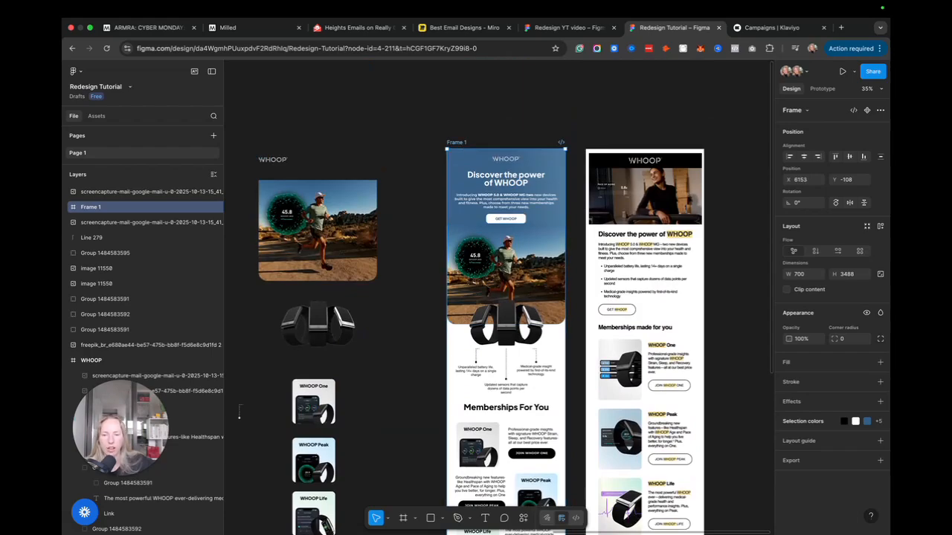
Create a slice about 700 × 480 across the top of Frame 1, ending just below the hero's GET WHOOP button
{"action": "left_click", "coordinate": [415, 519]}
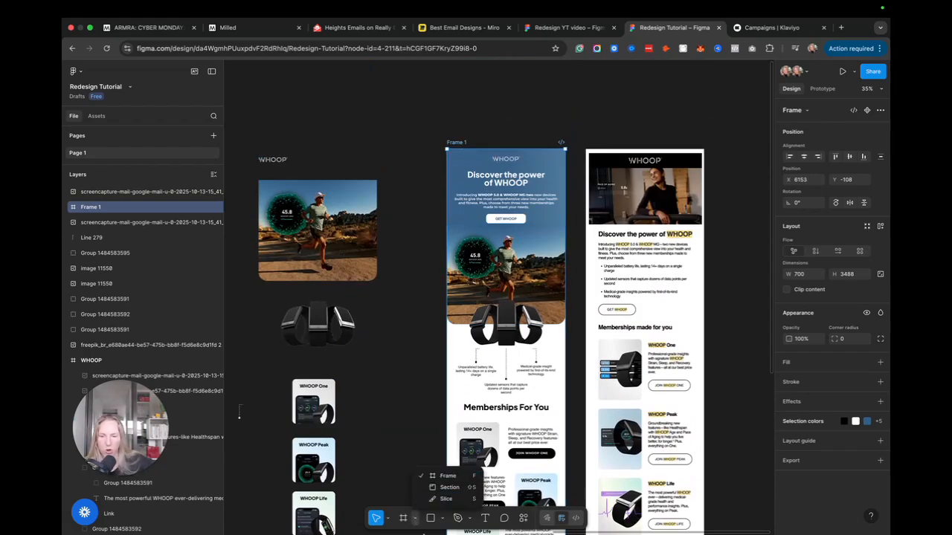
{"action": "left_click", "coordinate": [450, 499]}
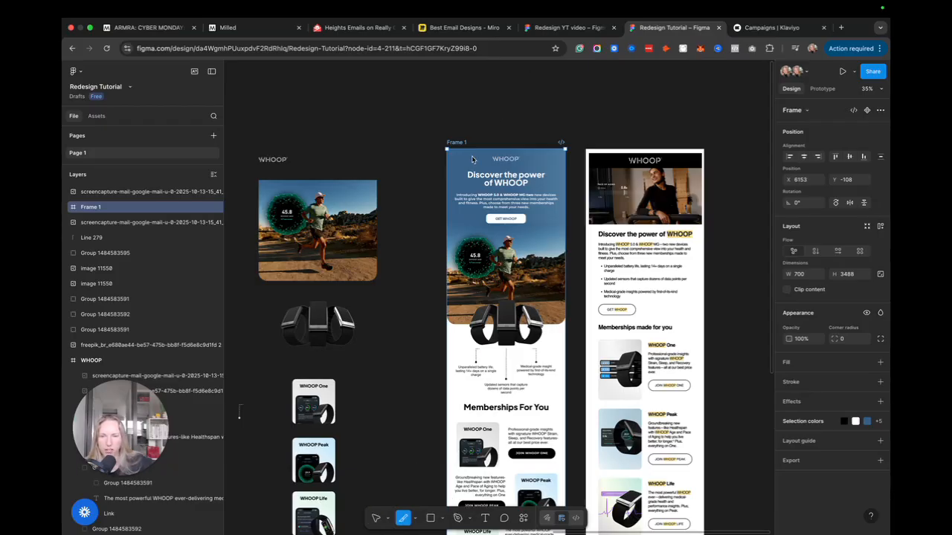
{"action": "scroll", "coordinate": [475, 155], "scroll_direction": "up", "scroll_amount": 5}
{"action": "left_click", "coordinate": [440, 149]}
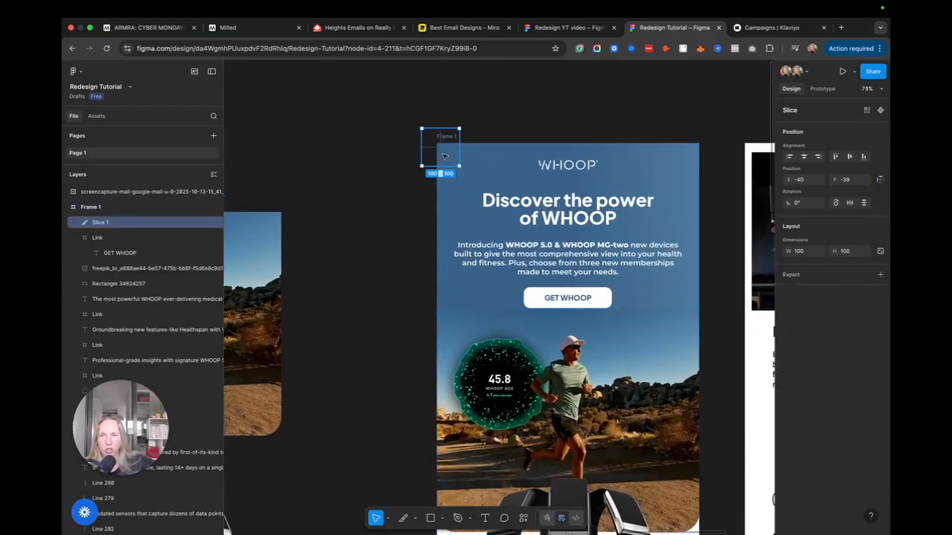
{"action": "left_click_drag", "start_coordinate": [461, 139], "coordinate": [469, 147]}
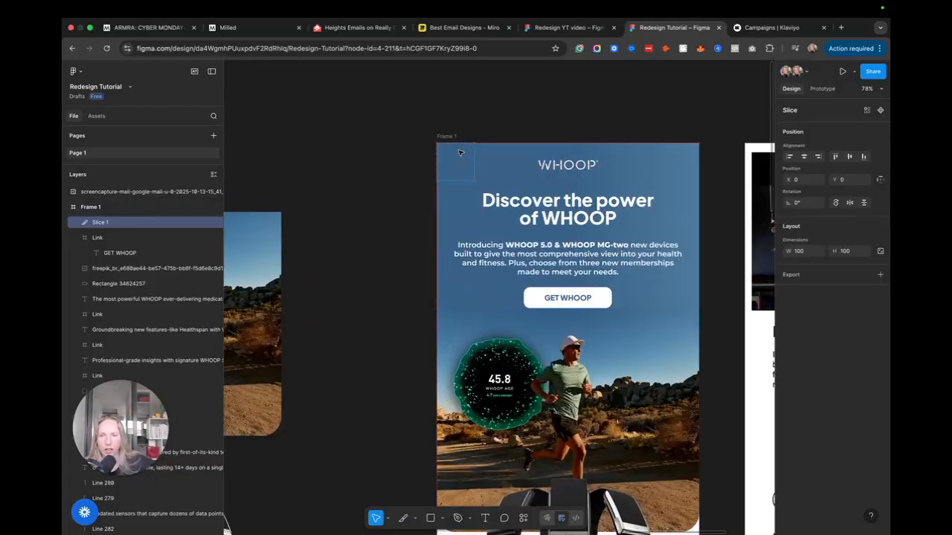
{"action": "left_click_drag", "start_coordinate": [474, 182], "coordinate": [699, 322]}
{"action": "left_click", "coordinate": [716, 351]}
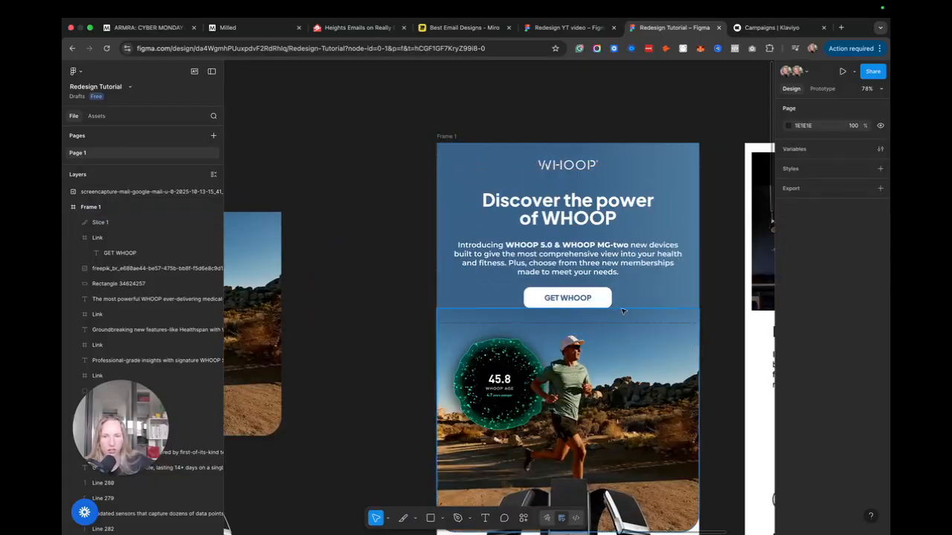
Add a second full-width slice about 700 × 984, from the runner image down to just above the Memberships For You heading
{"action": "scroll", "coordinate": [647, 336], "scroll_direction": "down", "scroll_amount": 2}
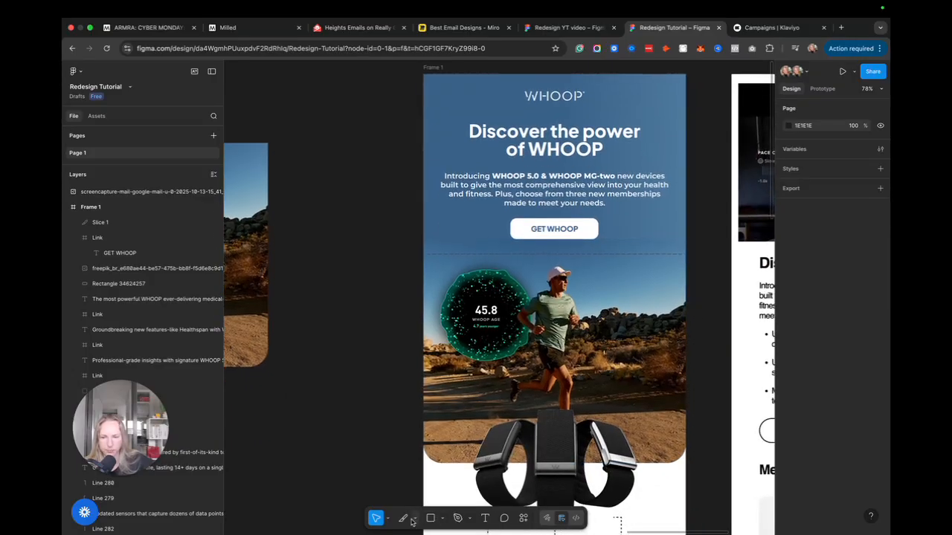
{"action": "left_click", "coordinate": [413, 518]}
{"action": "left_click", "coordinate": [441, 501]}
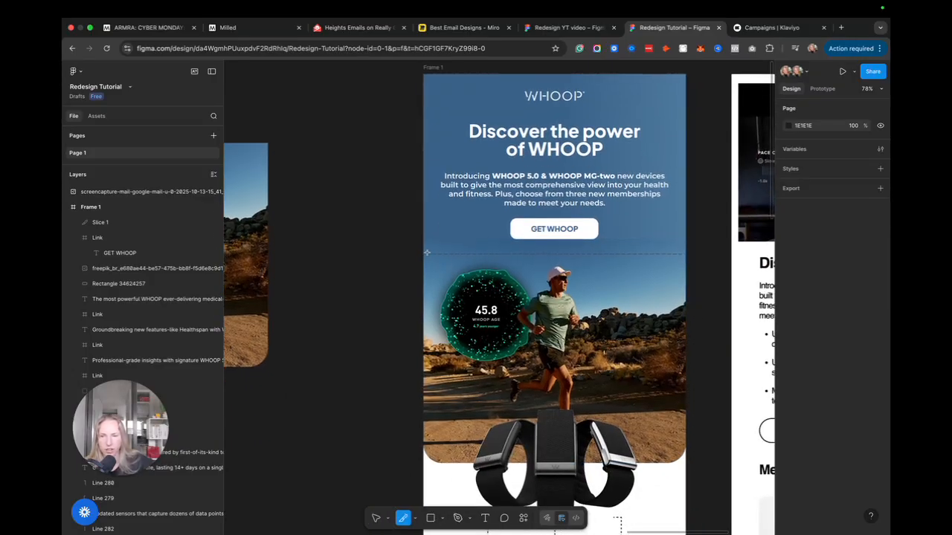
{"action": "left_click_drag", "start_coordinate": [423, 254], "coordinate": [687, 420]}
{"action": "left_click", "coordinate": [713, 412]}
{"action": "scroll", "coordinate": [714, 411], "scroll_direction": "down", "scroll_amount": 3}
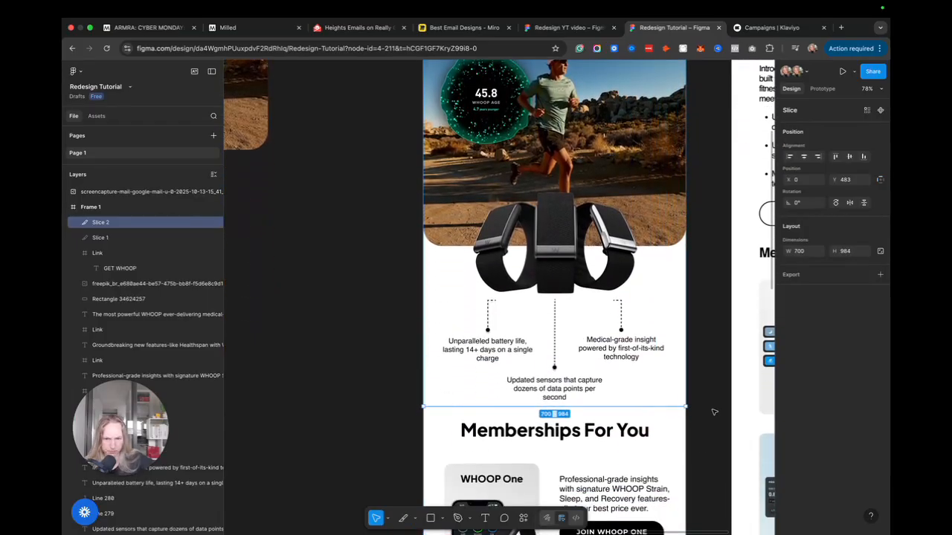
Add a third full-width slice covering the Memberships For You section, ending below the WHOOP Life row
{"action": "scroll", "coordinate": [714, 412], "scroll_direction": "right", "scroll_amount": 2}
{"action": "scroll", "coordinate": [713, 412], "scroll_direction": "down", "scroll_amount": 1}
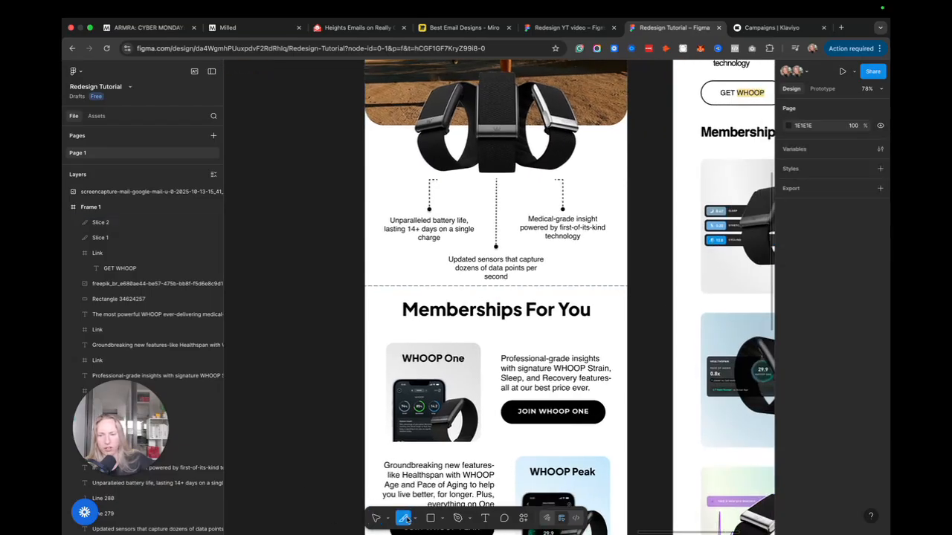
{"action": "left_click", "coordinate": [403, 518]}
{"action": "scroll", "coordinate": [371, 243], "scroll_direction": "down", "scroll_amount": 2}
{"action": "left_click_drag", "start_coordinate": [362, 244], "coordinate": [627, 462]}
{"action": "left_click", "coordinate": [659, 451]}
{"action": "scroll", "coordinate": [610, 456], "scroll_direction": "down", "scroll_amount": 5}
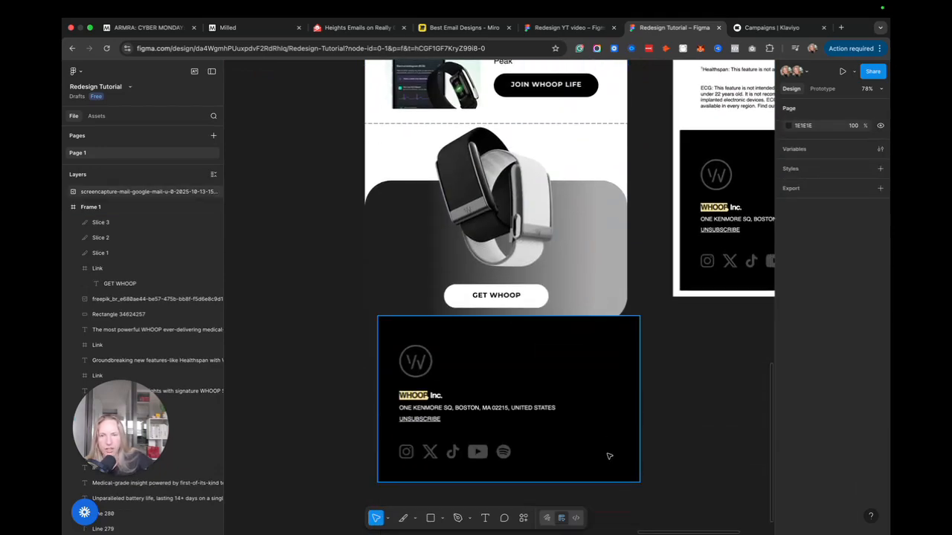
Add a fourth slice about 700 × 511 over the closing gradient panel, stopping at the black footer
{"action": "scroll", "coordinate": [608, 456], "scroll_direction": "up", "scroll_amount": 2}
{"action": "key", "text": "s"}
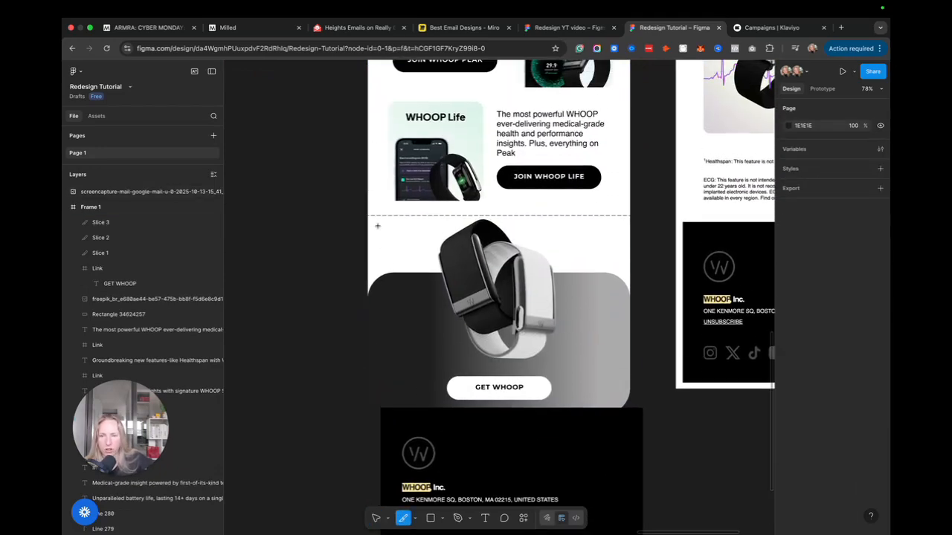
{"action": "left_click_drag", "start_coordinate": [365, 215], "coordinate": [629, 406]}
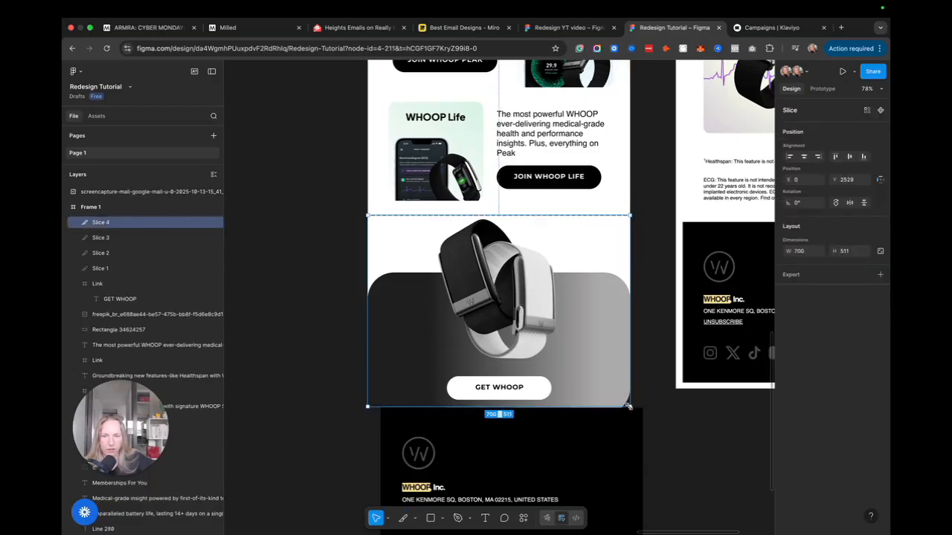
{"action": "left_click", "coordinate": [657, 372]}
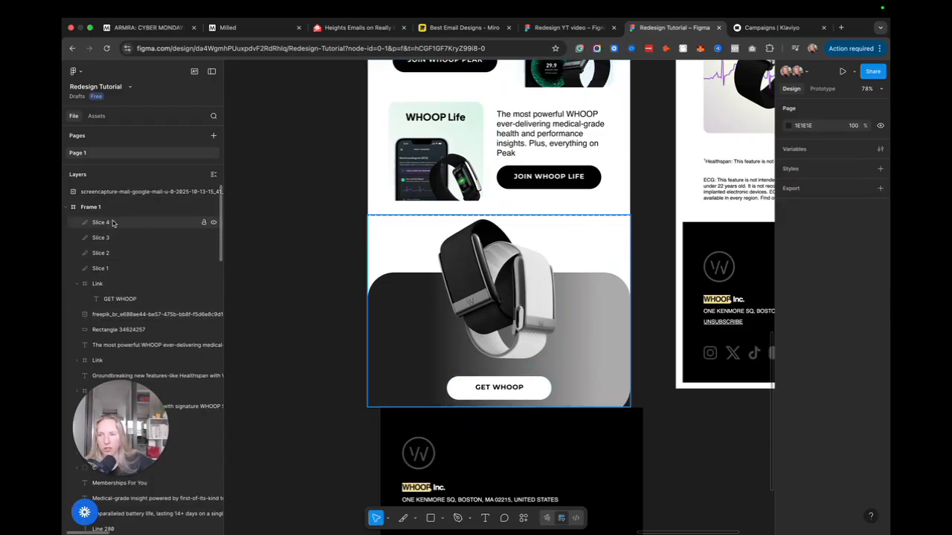
Select Slice 1 through Slice 4 and export them together as 1x PNG files
{"action": "left_click", "coordinate": [116, 272]}
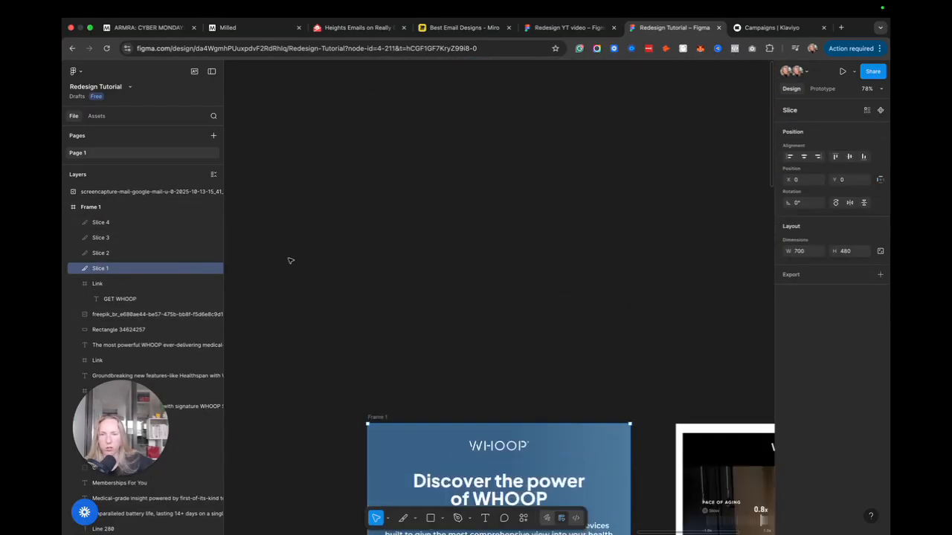
{"action": "scroll", "coordinate": [301, 265], "scroll_direction": "down", "scroll_amount": 2}
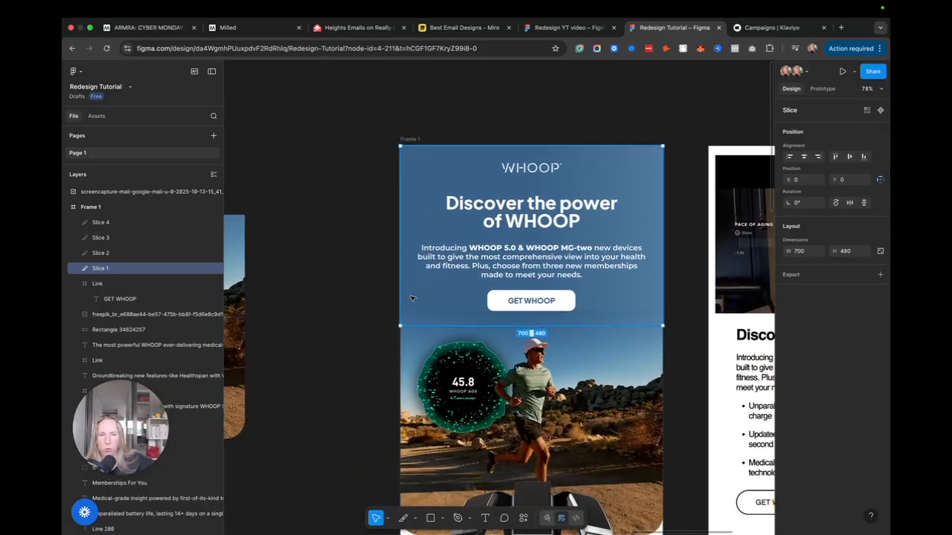
{"action": "scroll", "coordinate": [301, 265], "scroll_direction": "down", "scroll_amount": 3}
{"action": "left_click", "coordinate": [100, 222], "text": "shift"}
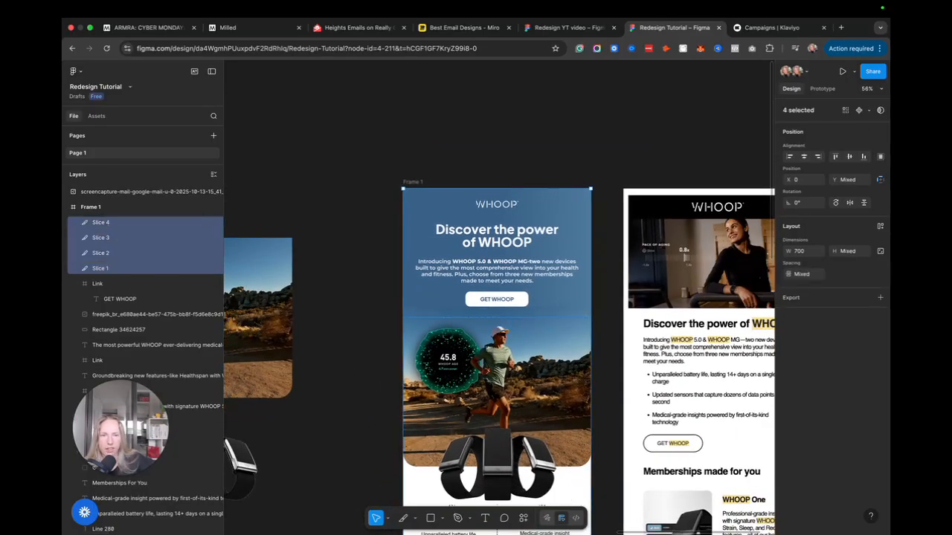
{"action": "left_click", "coordinate": [878, 299]}
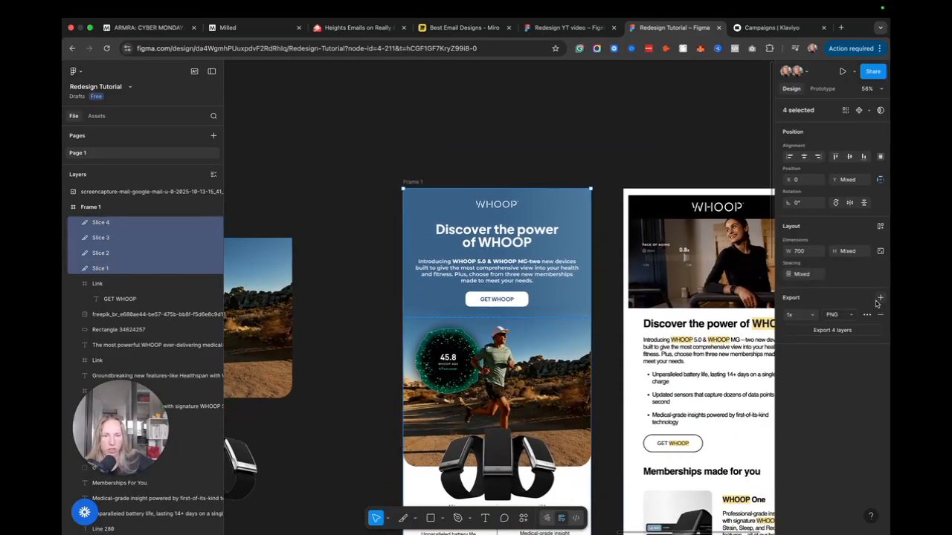
{"action": "left_click", "coordinate": [836, 329]}
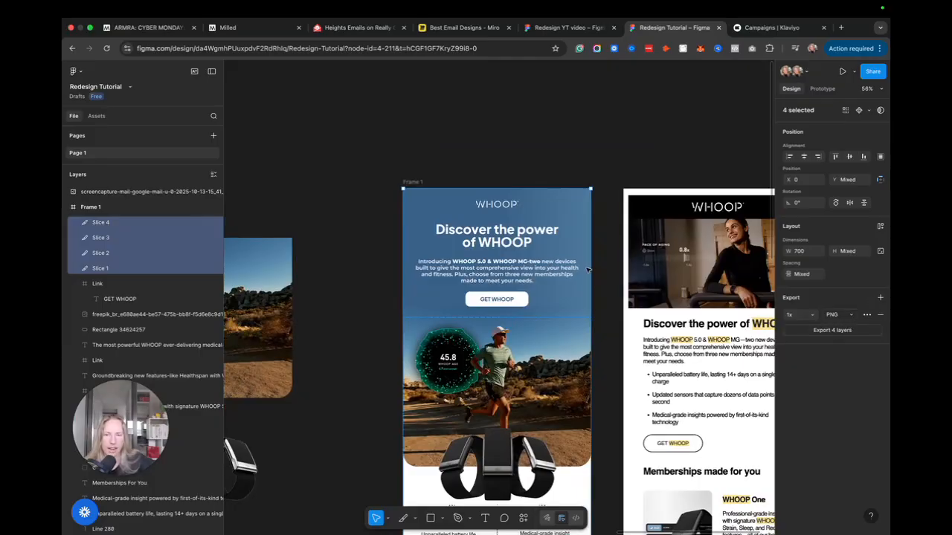
{"action": "left_click", "coordinate": [530, 94]}
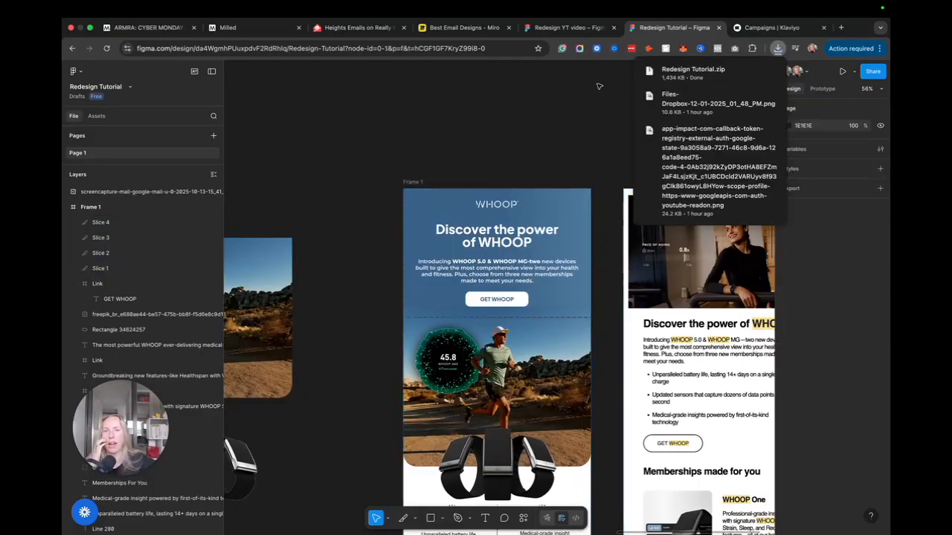
Switch to Klaviyo and create a single-channel email campaign with the default name and date
{"action": "scroll", "coordinate": [607, 216], "scroll_direction": "down", "scroll_amount": 2}
{"action": "scroll", "coordinate": [594, 104], "scroll_direction": "right", "scroll_amount": 1}
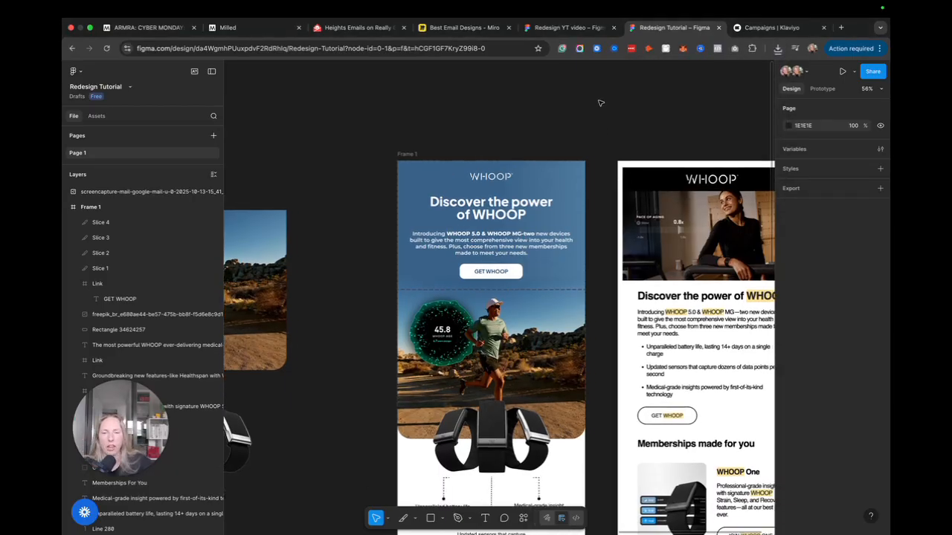
{"action": "left_click", "coordinate": [766, 27]}
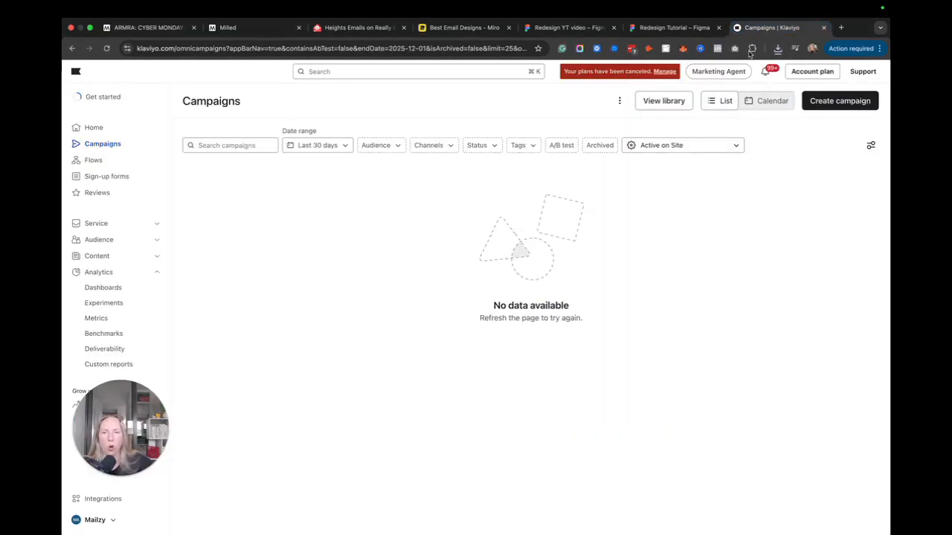
{"action": "left_click", "coordinate": [837, 102]}
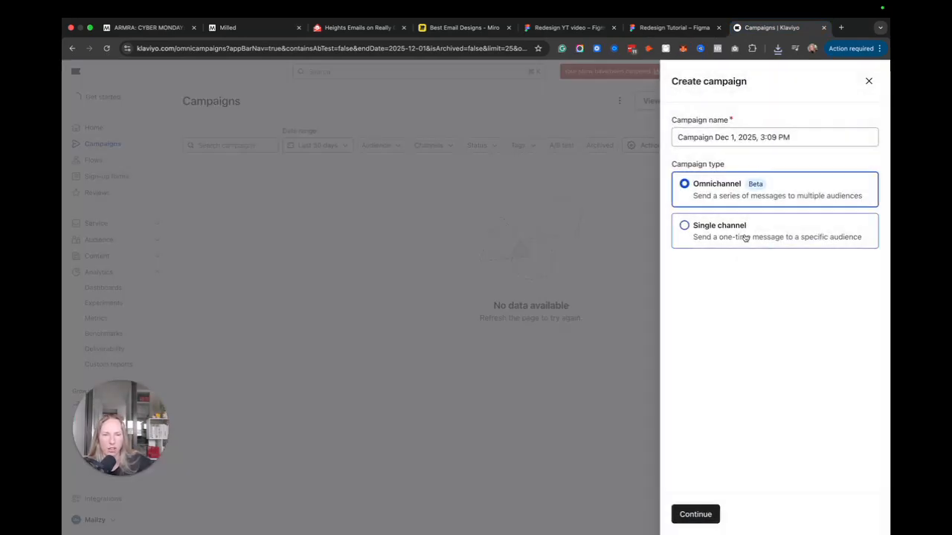
{"action": "left_click", "coordinate": [744, 237]}
{"action": "left_click", "coordinate": [707, 514]}
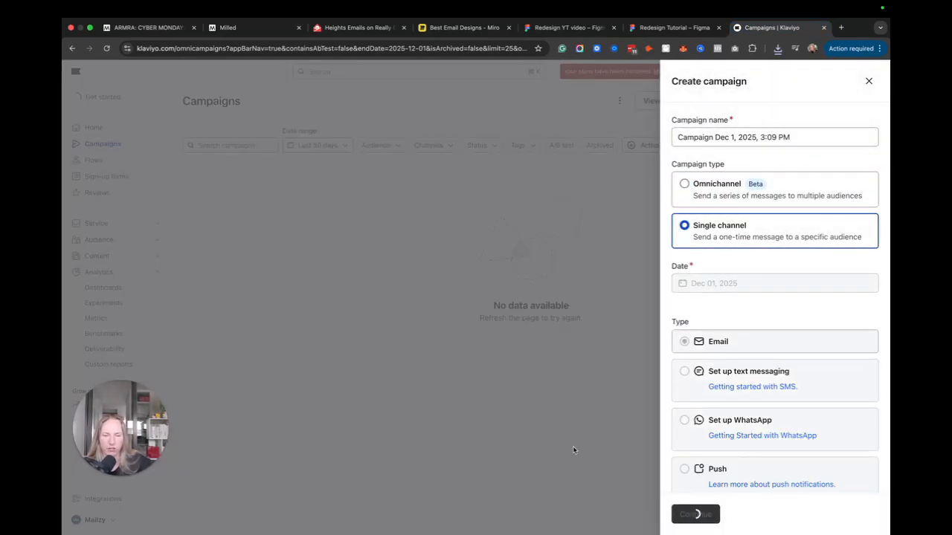
Set the campaign's audience to Email List and continue to the message stage
{"action": "left_click", "coordinate": [876, 75]}
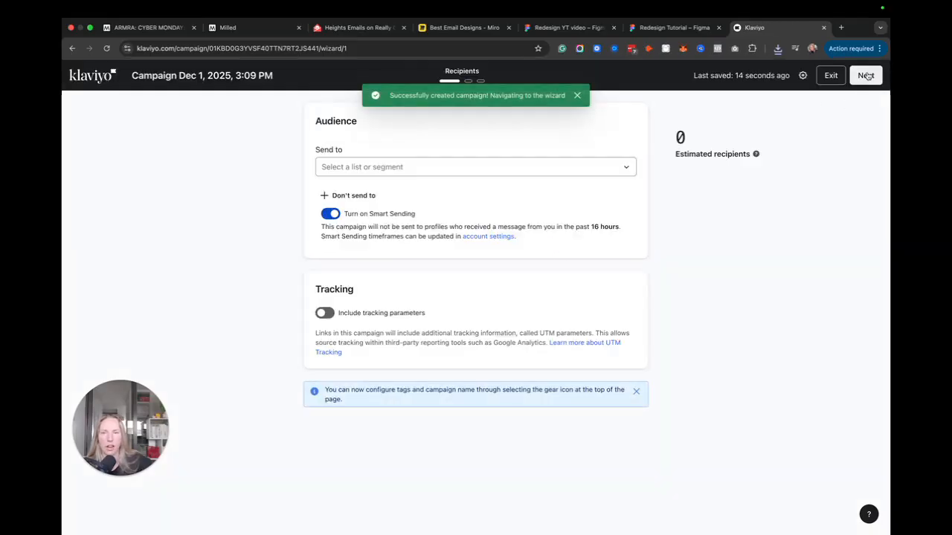
{"action": "left_click", "coordinate": [578, 96]}
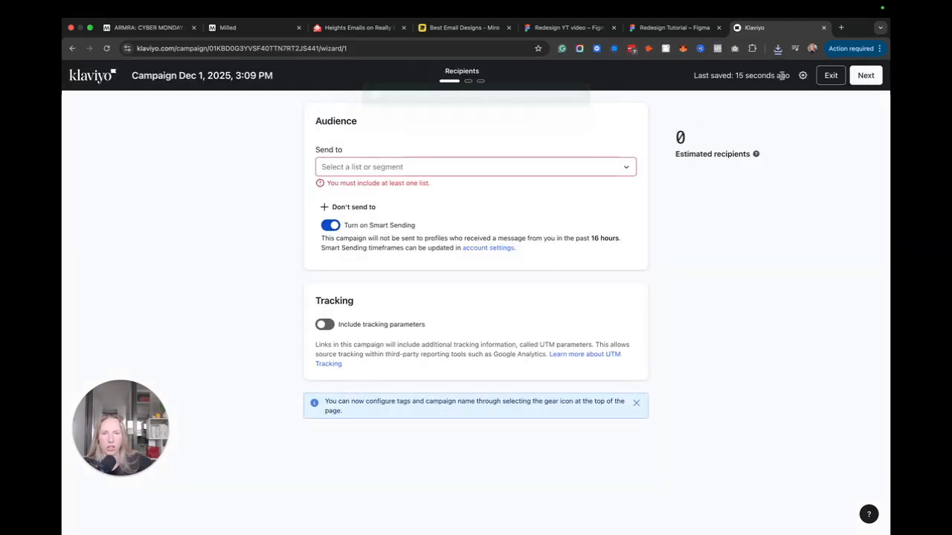
{"action": "left_click", "coordinate": [425, 165]}
{"action": "left_click", "coordinate": [357, 236]}
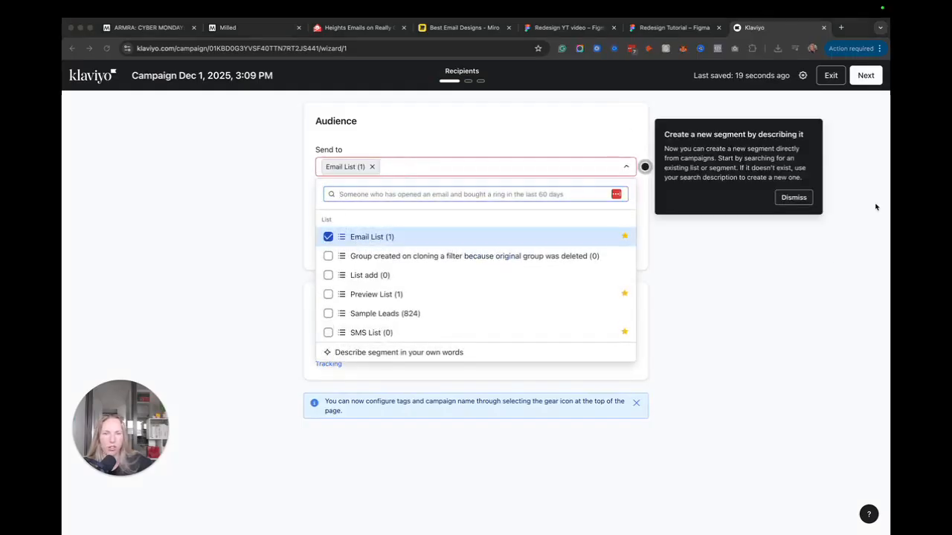
{"action": "left_click", "coordinate": [865, 75]}
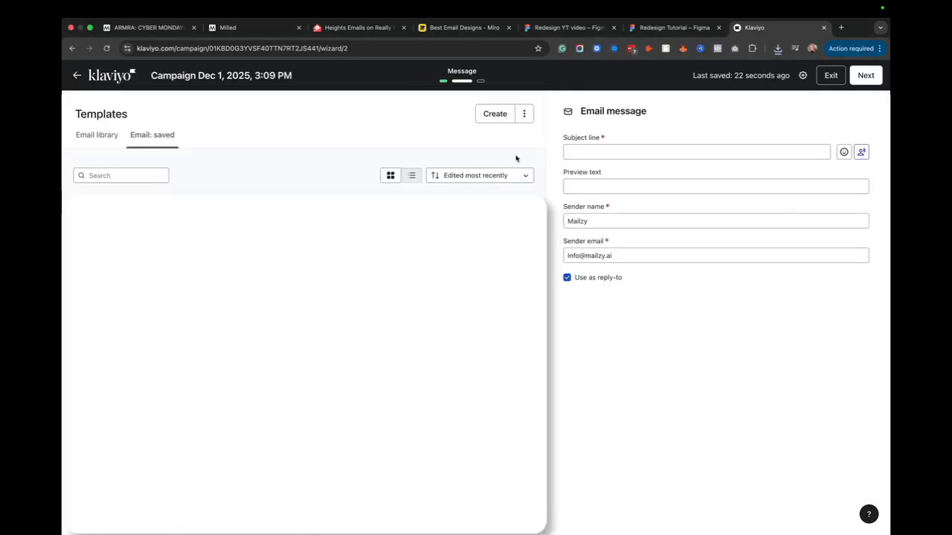
Create a new email template for the campaign and delete its logo header bar
{"action": "left_click", "coordinate": [488, 114]}
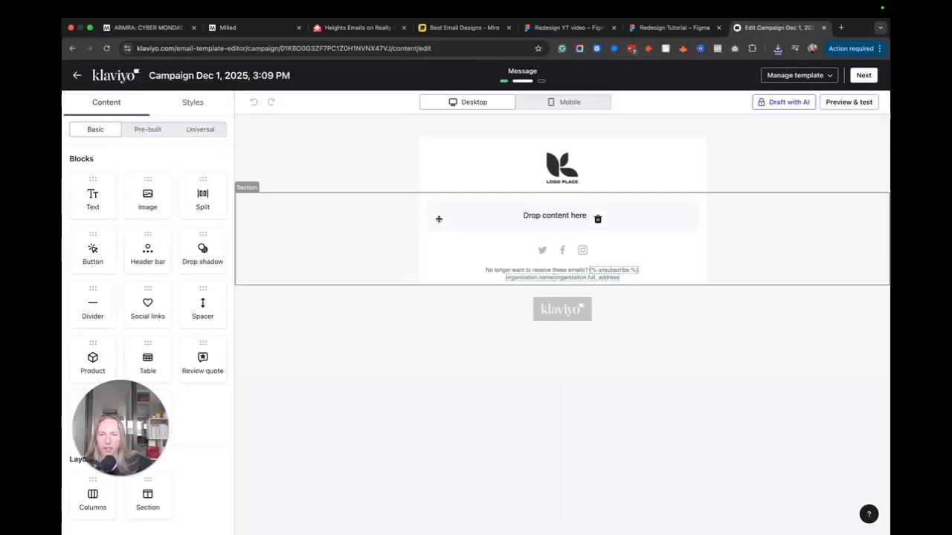
{"action": "left_click", "coordinate": [538, 166]}
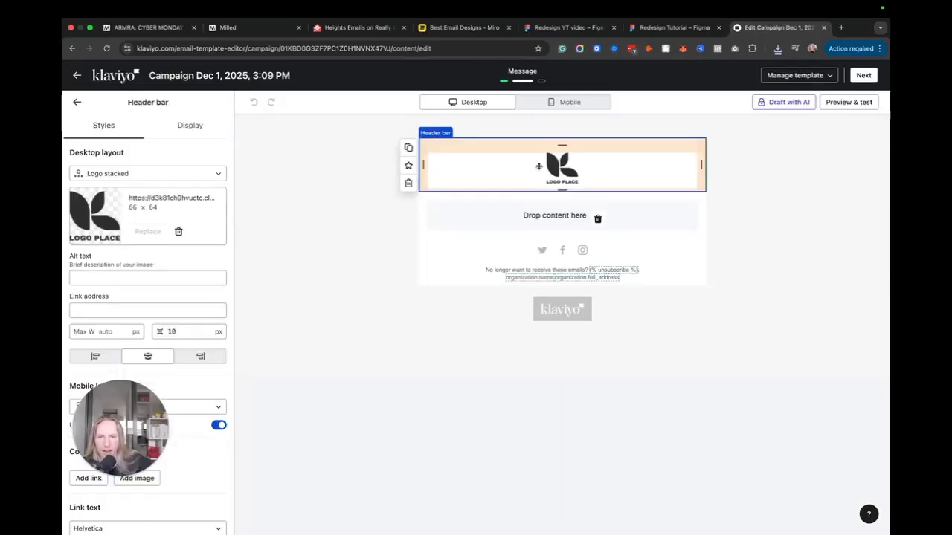
{"action": "left_click", "coordinate": [408, 183]}
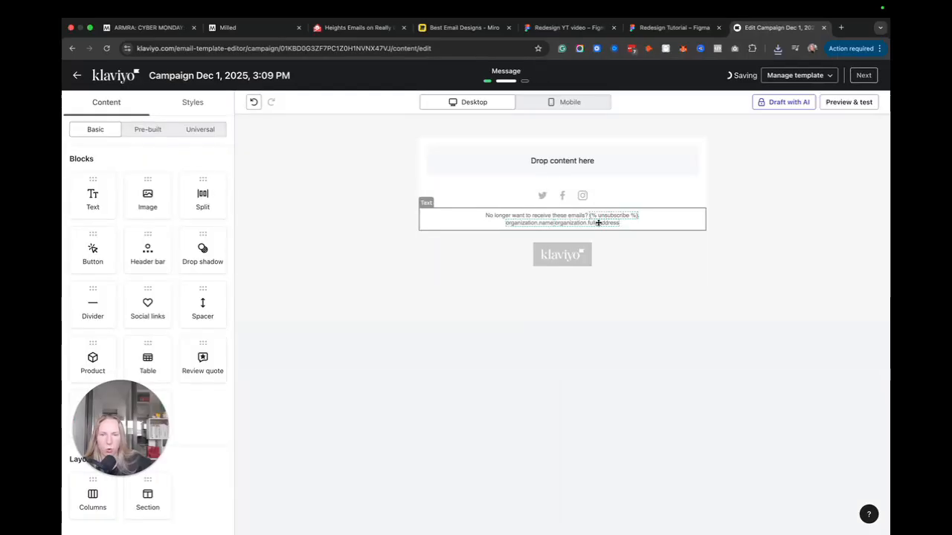
Add an Image block to the empty content area above the social links
{"action": "left_click", "coordinate": [594, 159]}
{"action": "left_click", "coordinate": [384, 296]}
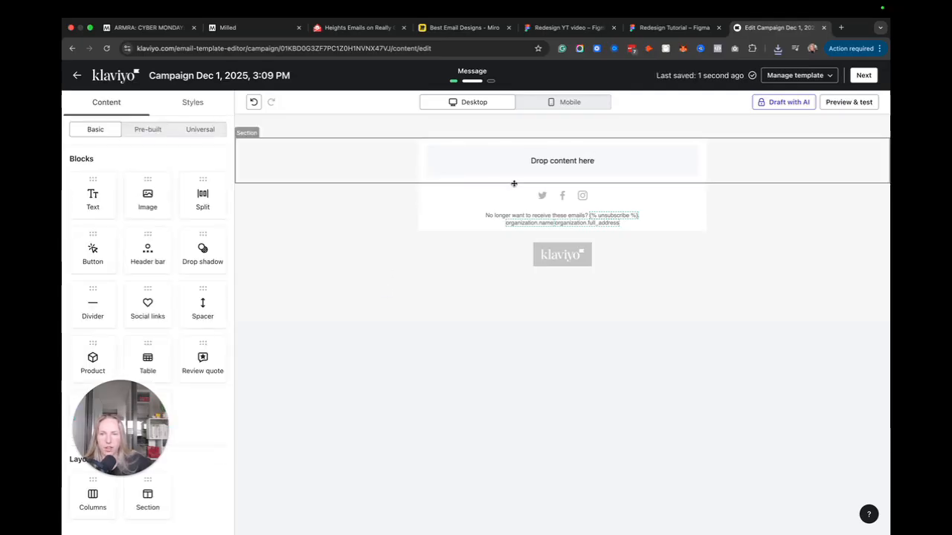
{"action": "left_click_drag", "start_coordinate": [148, 199], "coordinate": [619, 165]}
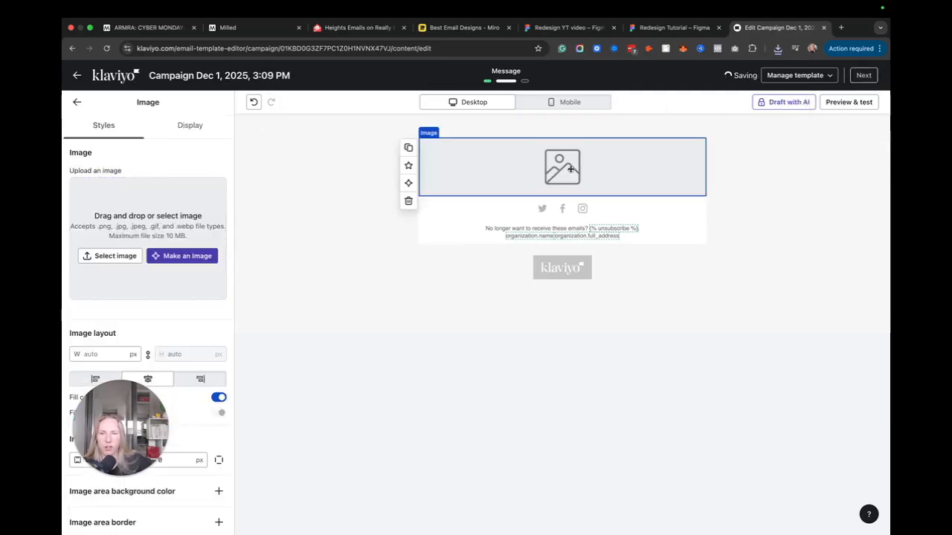
Upload Slice 1 to Slice 4 from the Redesign Tutorial folder, with Slice 4 compressed, and use Slice 1 in the empty image block
{"action": "left_click", "coordinate": [123, 259]}
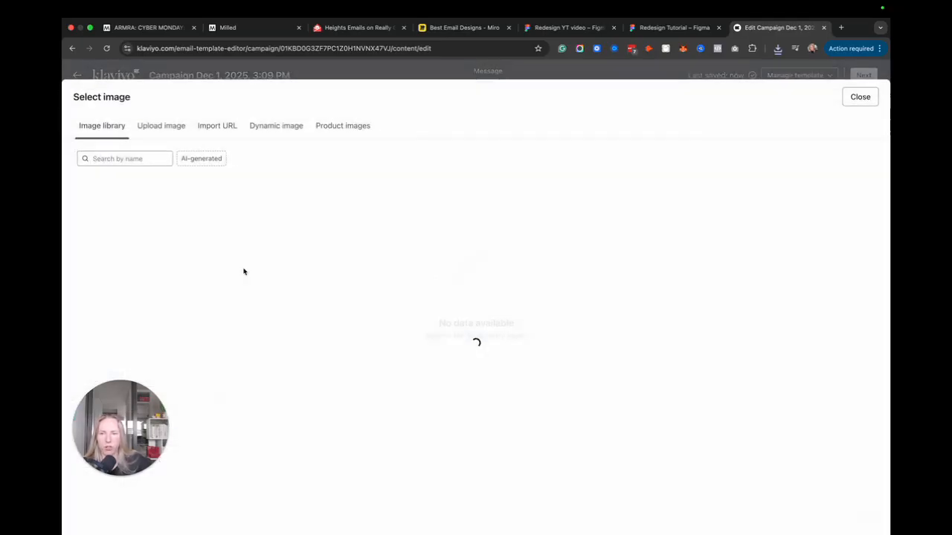
{"action": "left_click", "coordinate": [173, 128]}
{"action": "left_click", "coordinate": [476, 281]}
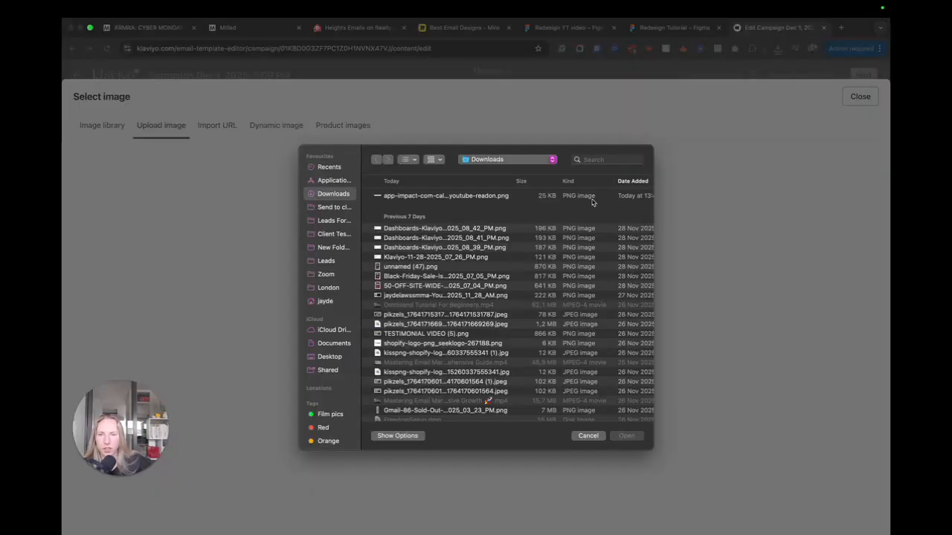
{"action": "double_click", "coordinate": [425, 197]}
{"action": "left_click", "coordinate": [404, 197]}
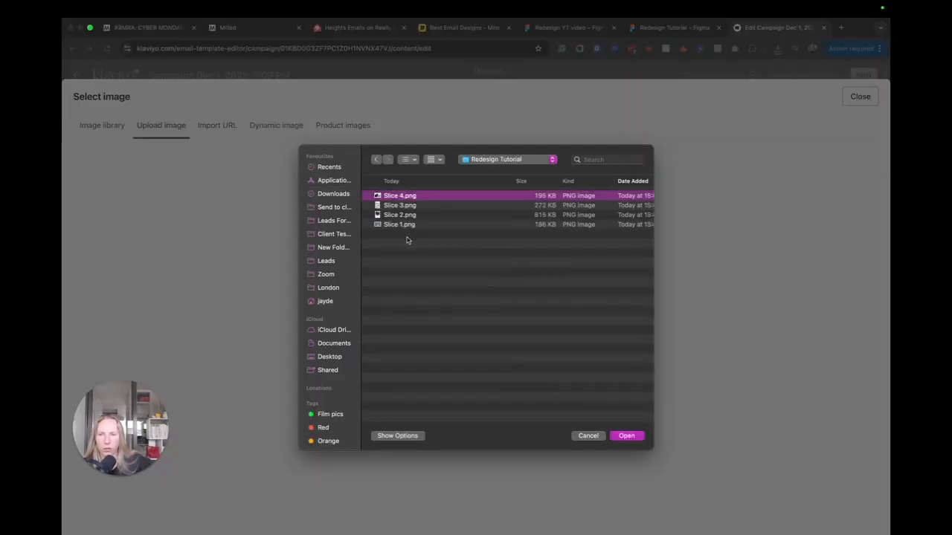
{"action": "left_click", "coordinate": [409, 225], "text": "shift"}
{"action": "left_click", "coordinate": [634, 438]}
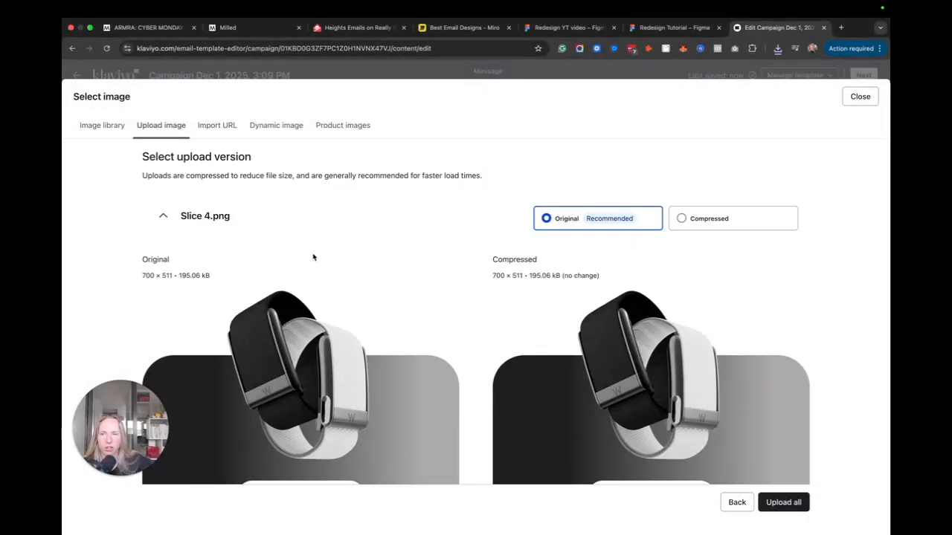
{"action": "left_click", "coordinate": [692, 226]}
{"action": "left_click", "coordinate": [785, 502]}
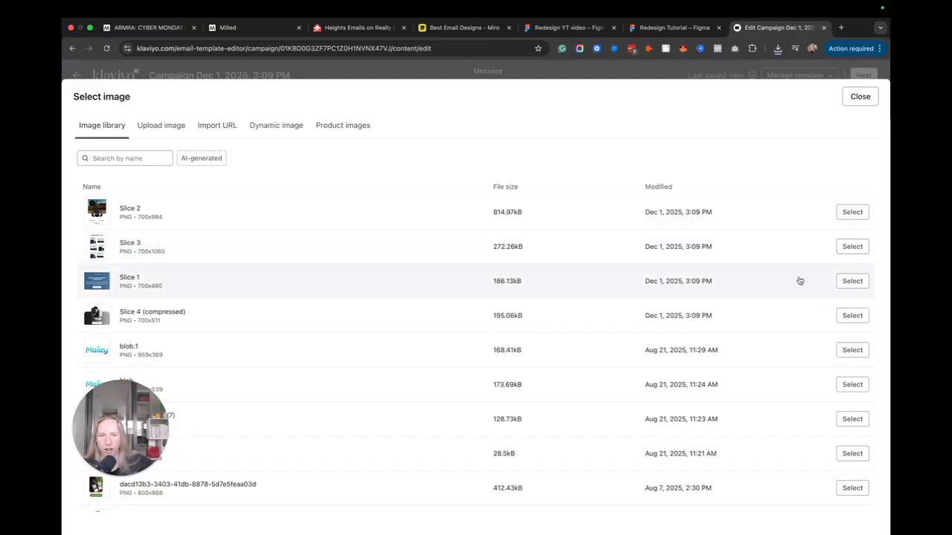
{"action": "left_click", "coordinate": [852, 281]}
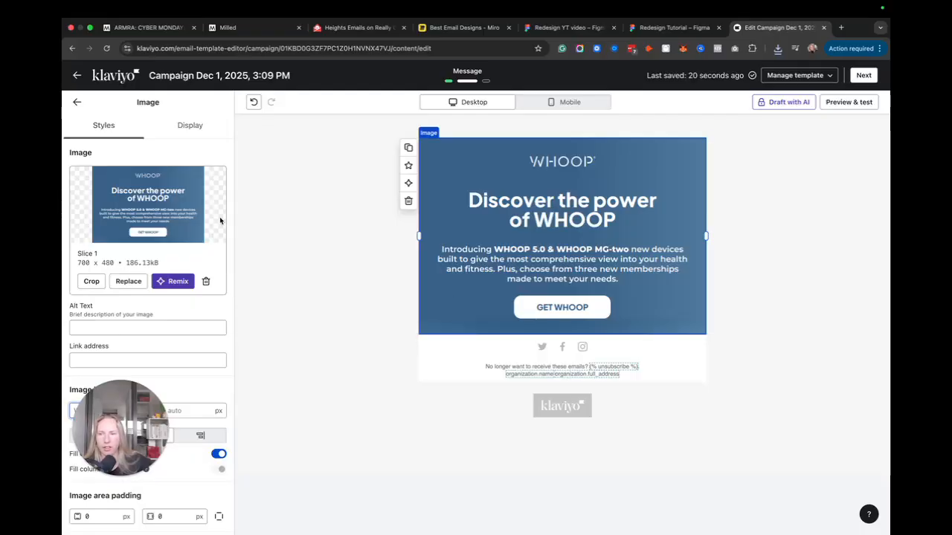
{"action": "left_click", "coordinate": [76, 104]}
Add an Image block directly below the Slice 1 hero and fill it with Slice 2 from the image library
{"action": "left_click_drag", "start_coordinate": [148, 196], "coordinate": [490, 357]}
{"action": "left_click", "coordinate": [113, 256]}
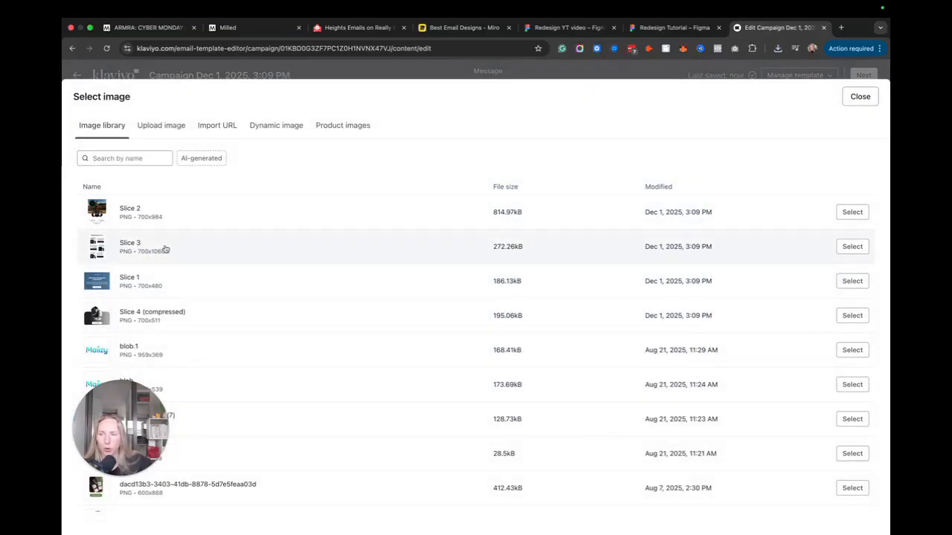
{"action": "left_click", "coordinate": [850, 212]}
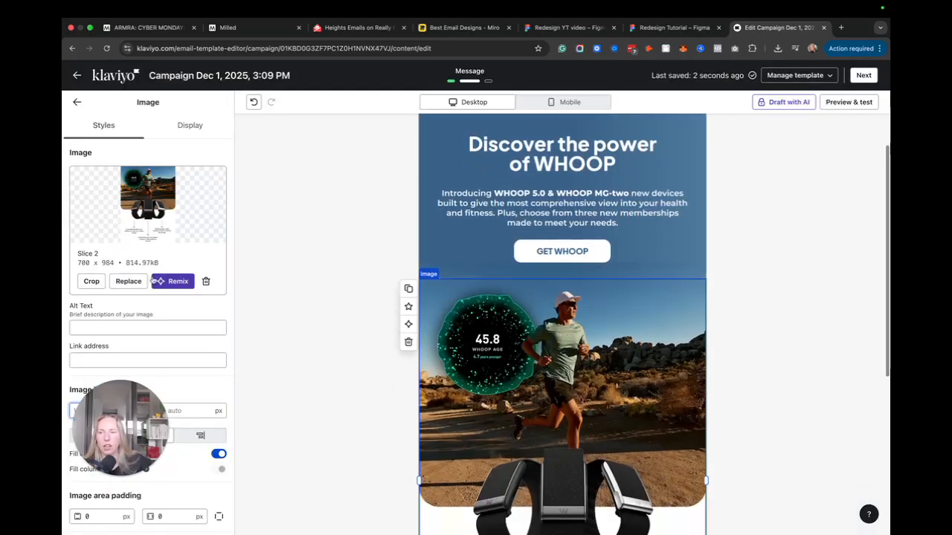
{"action": "left_click", "coordinate": [75, 104]}
Add another Image block below the Slice 2 image and fill it with Slice 3 from the image library
{"action": "scroll", "coordinate": [417, 338], "scroll_direction": "down", "scroll_amount": 5}
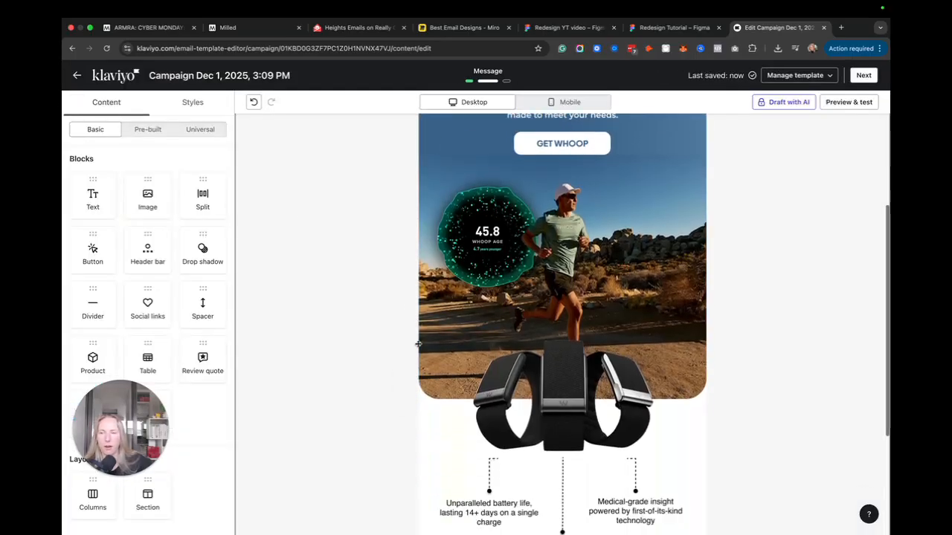
{"action": "left_click_drag", "start_coordinate": [145, 201], "coordinate": [584, 394]}
{"action": "left_click", "coordinate": [127, 256]}
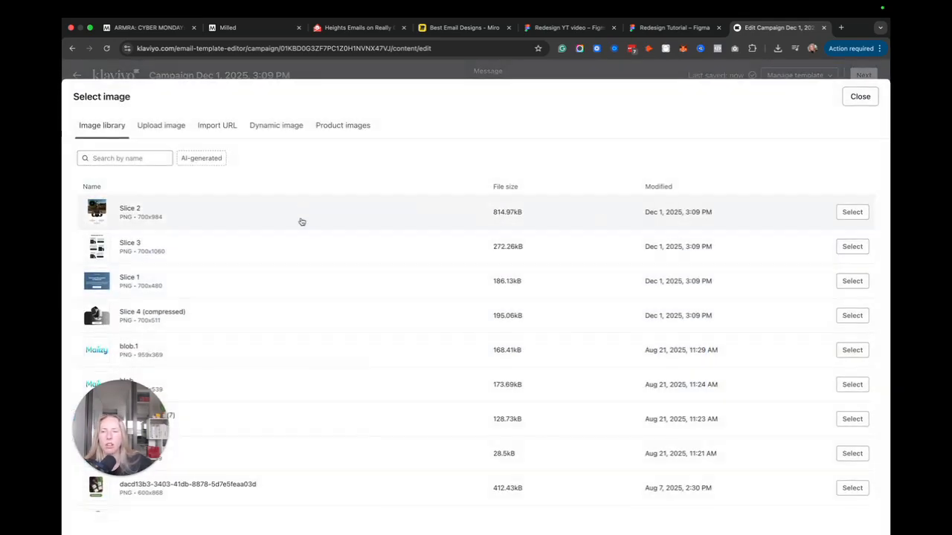
{"action": "left_click", "coordinate": [853, 242]}
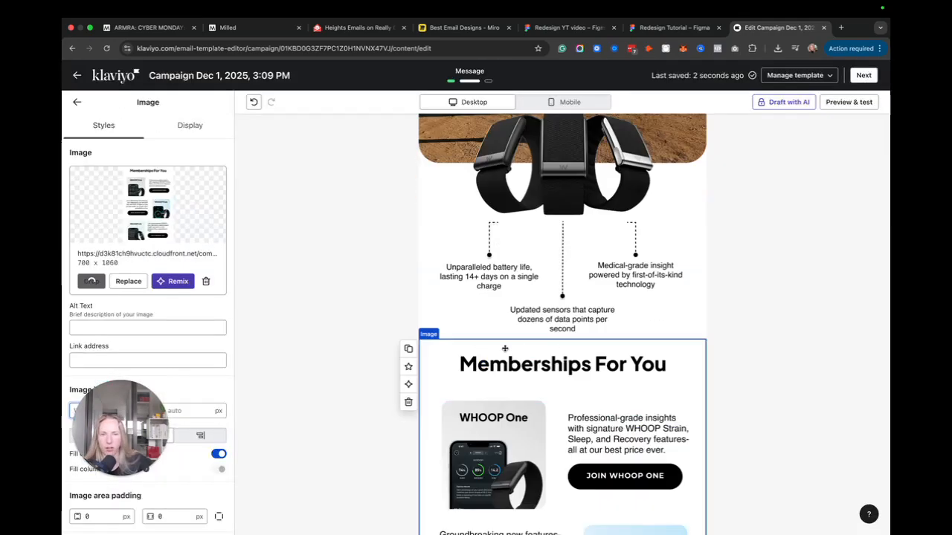
{"action": "scroll", "coordinate": [724, 317], "scroll_direction": "down", "scroll_amount": 3}
{"action": "left_click", "coordinate": [79, 99]}
Add a final Image block between Slice 3 and the social links and fill it with Slice 4 (compressed)
{"action": "scroll", "coordinate": [395, 297], "scroll_direction": "down", "scroll_amount": 3}
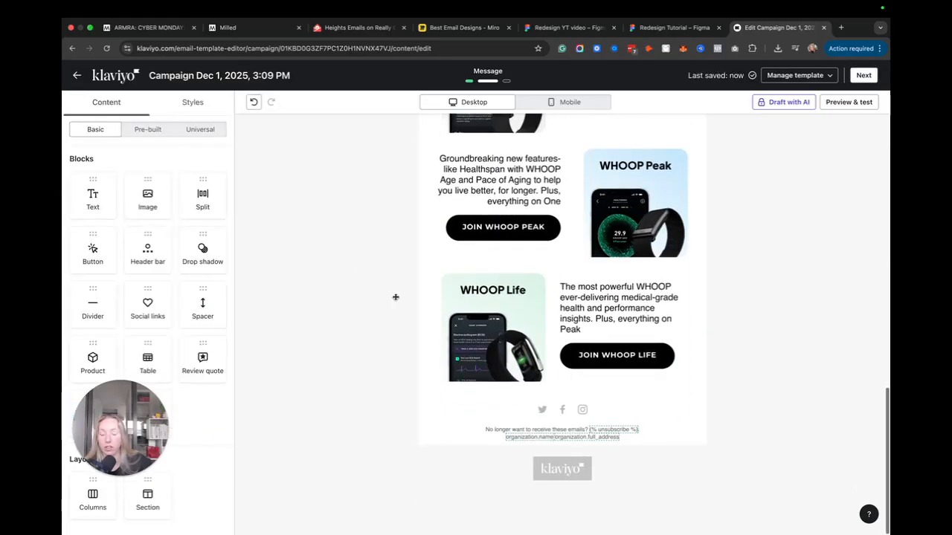
{"action": "left_click_drag", "start_coordinate": [147, 196], "coordinate": [637, 394]}
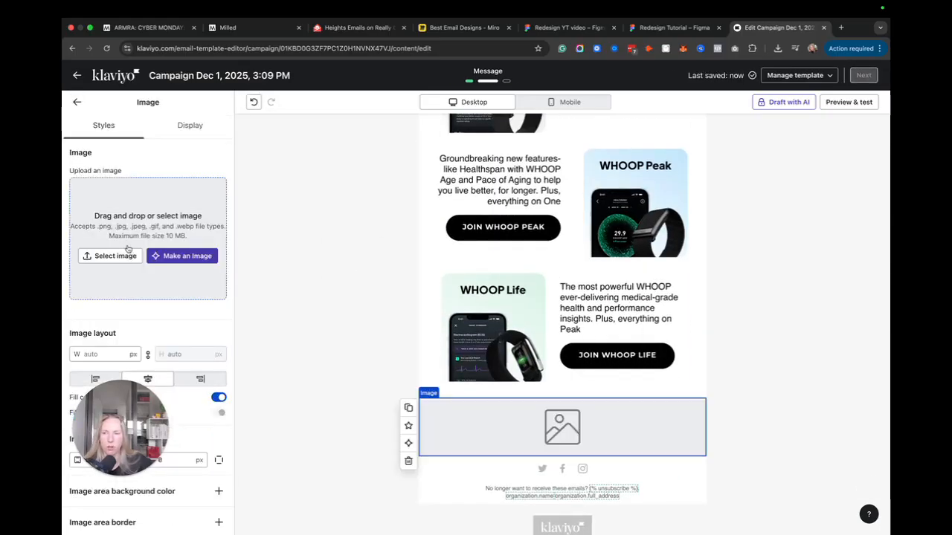
{"action": "left_click", "coordinate": [100, 257]}
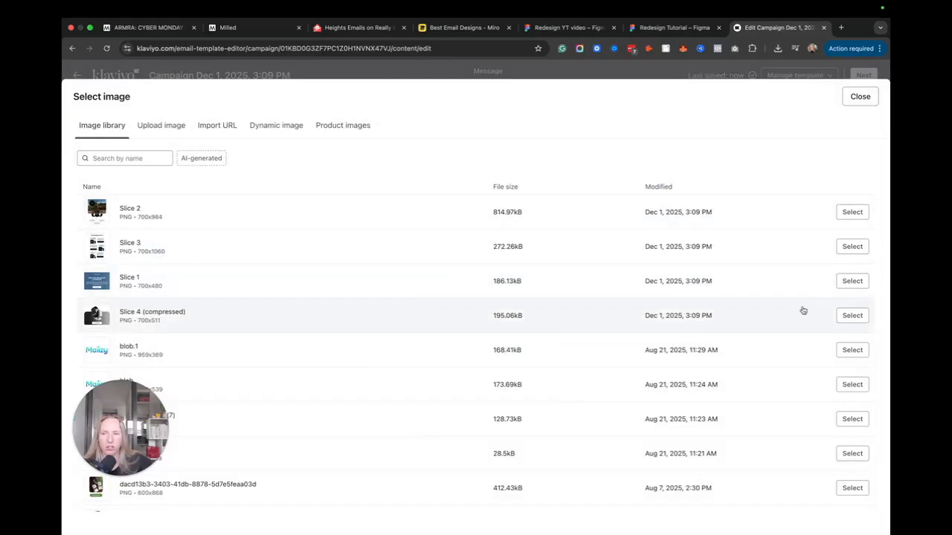
{"action": "left_click", "coordinate": [851, 320]}
{"action": "scroll", "coordinate": [803, 256], "scroll_direction": "down", "scroll_amount": 5}
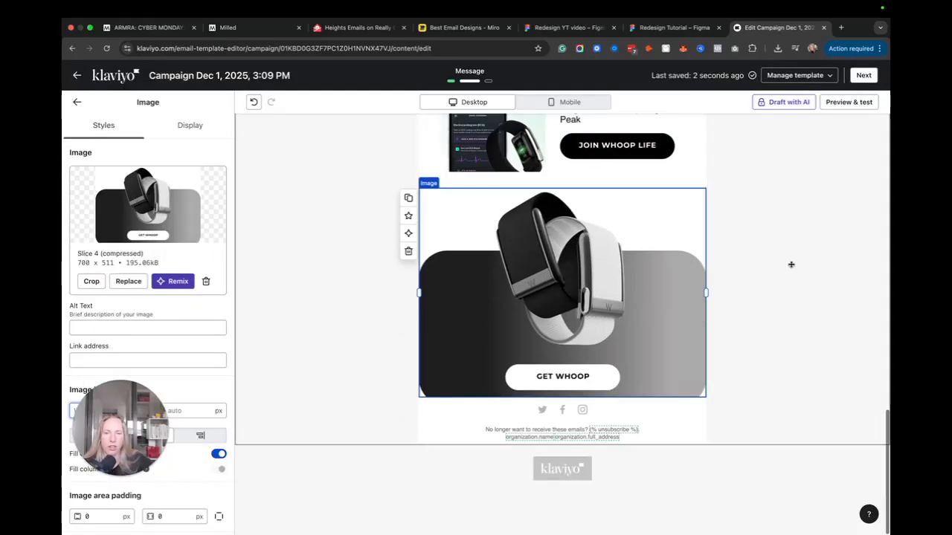
{"action": "left_click", "coordinate": [791, 265]}
Review the stacked slices from the footer to the hero, and examine the link address setting of the Slice 1 image
{"action": "scroll", "coordinate": [726, 389], "scroll_direction": "down", "scroll_amount": 1}
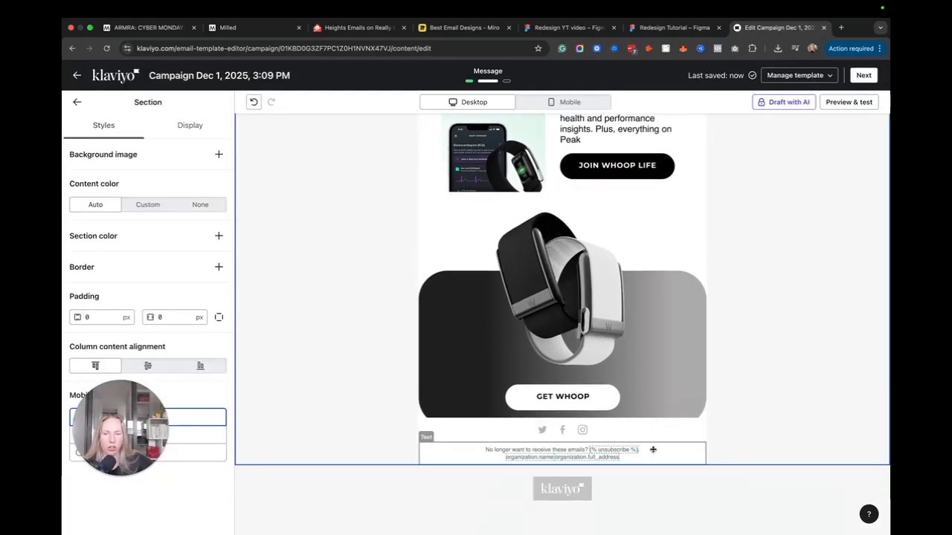
{"action": "scroll", "coordinate": [650, 422], "scroll_direction": "up", "scroll_amount": 1}
{"action": "scroll", "coordinate": [643, 422], "scroll_direction": "up", "scroll_amount": 20}
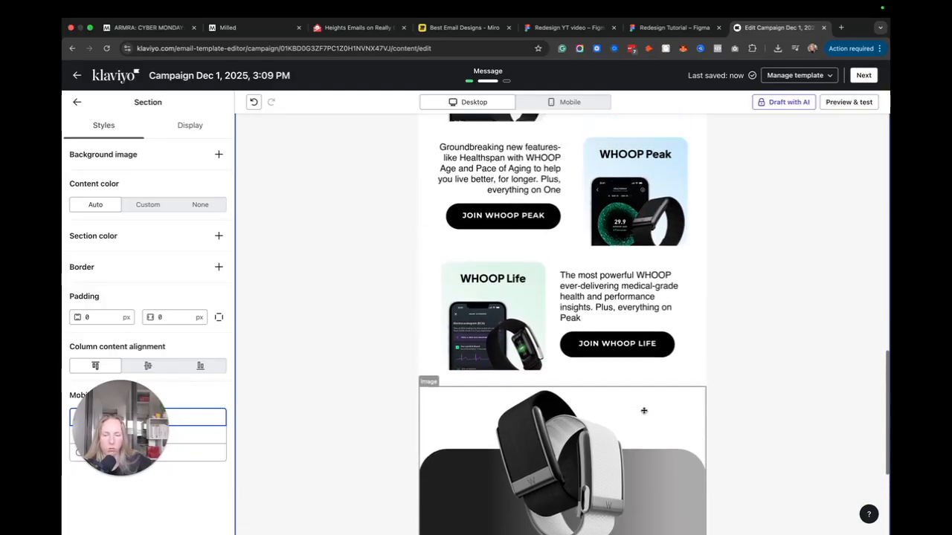
{"action": "scroll", "coordinate": [639, 394], "scroll_direction": "down", "scroll_amount": 15}
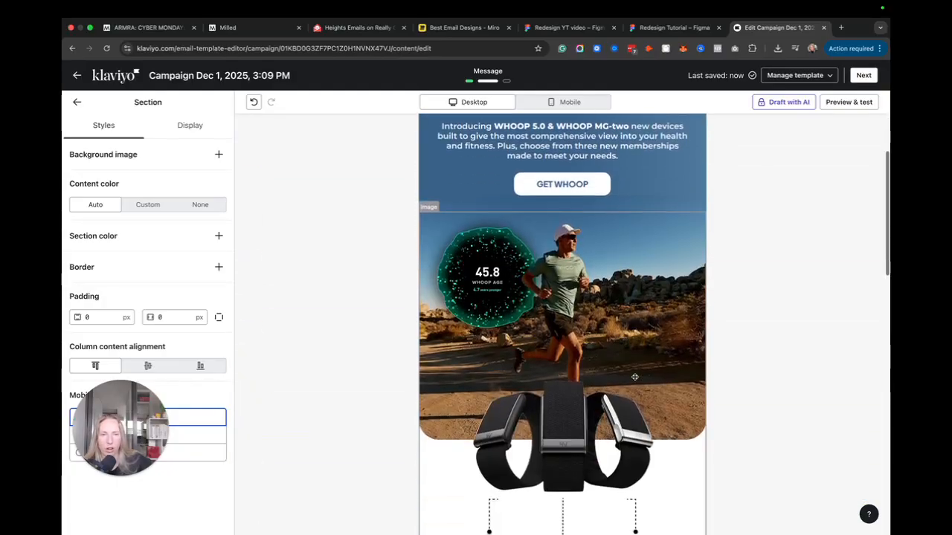
{"action": "scroll", "coordinate": [636, 373], "scroll_direction": "down", "scroll_amount": 1}
{"action": "scroll", "coordinate": [610, 394], "scroll_direction": "up", "scroll_amount": 15}
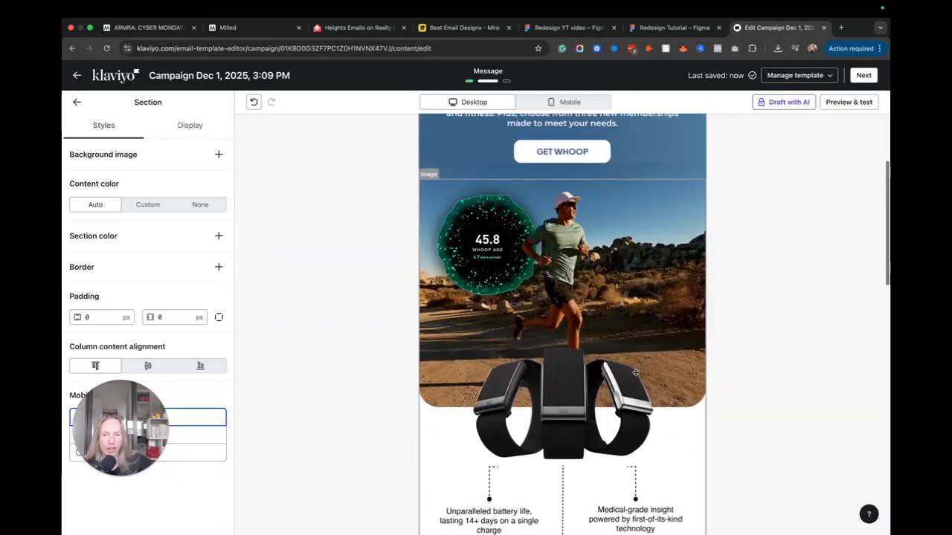
{"action": "scroll", "coordinate": [575, 421], "scroll_direction": "down", "scroll_amount": 3}
{"action": "left_click", "coordinate": [554, 169]}
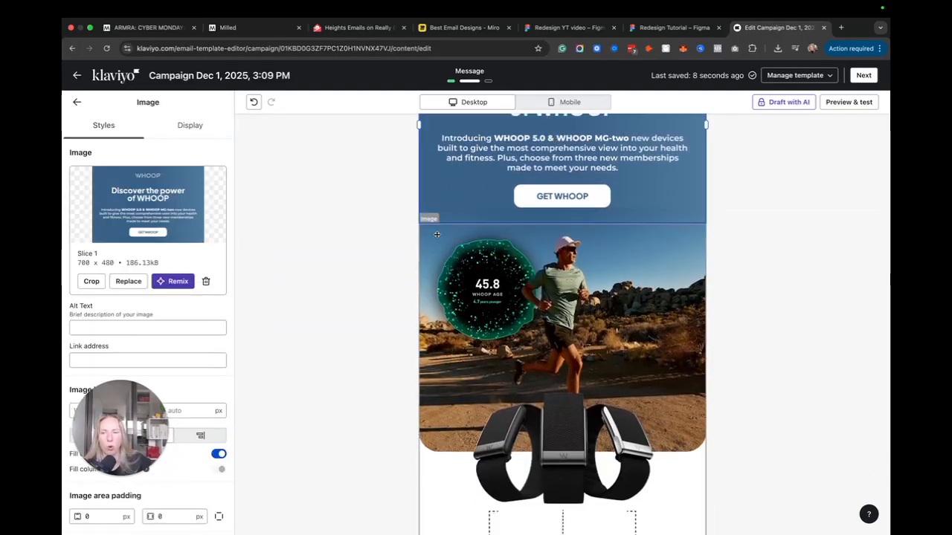
{"action": "left_click", "coordinate": [171, 360]}
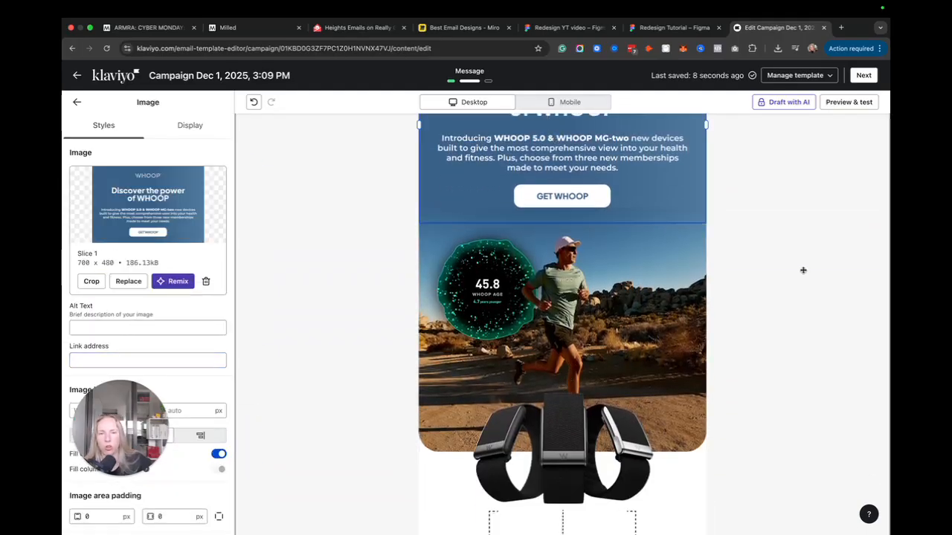